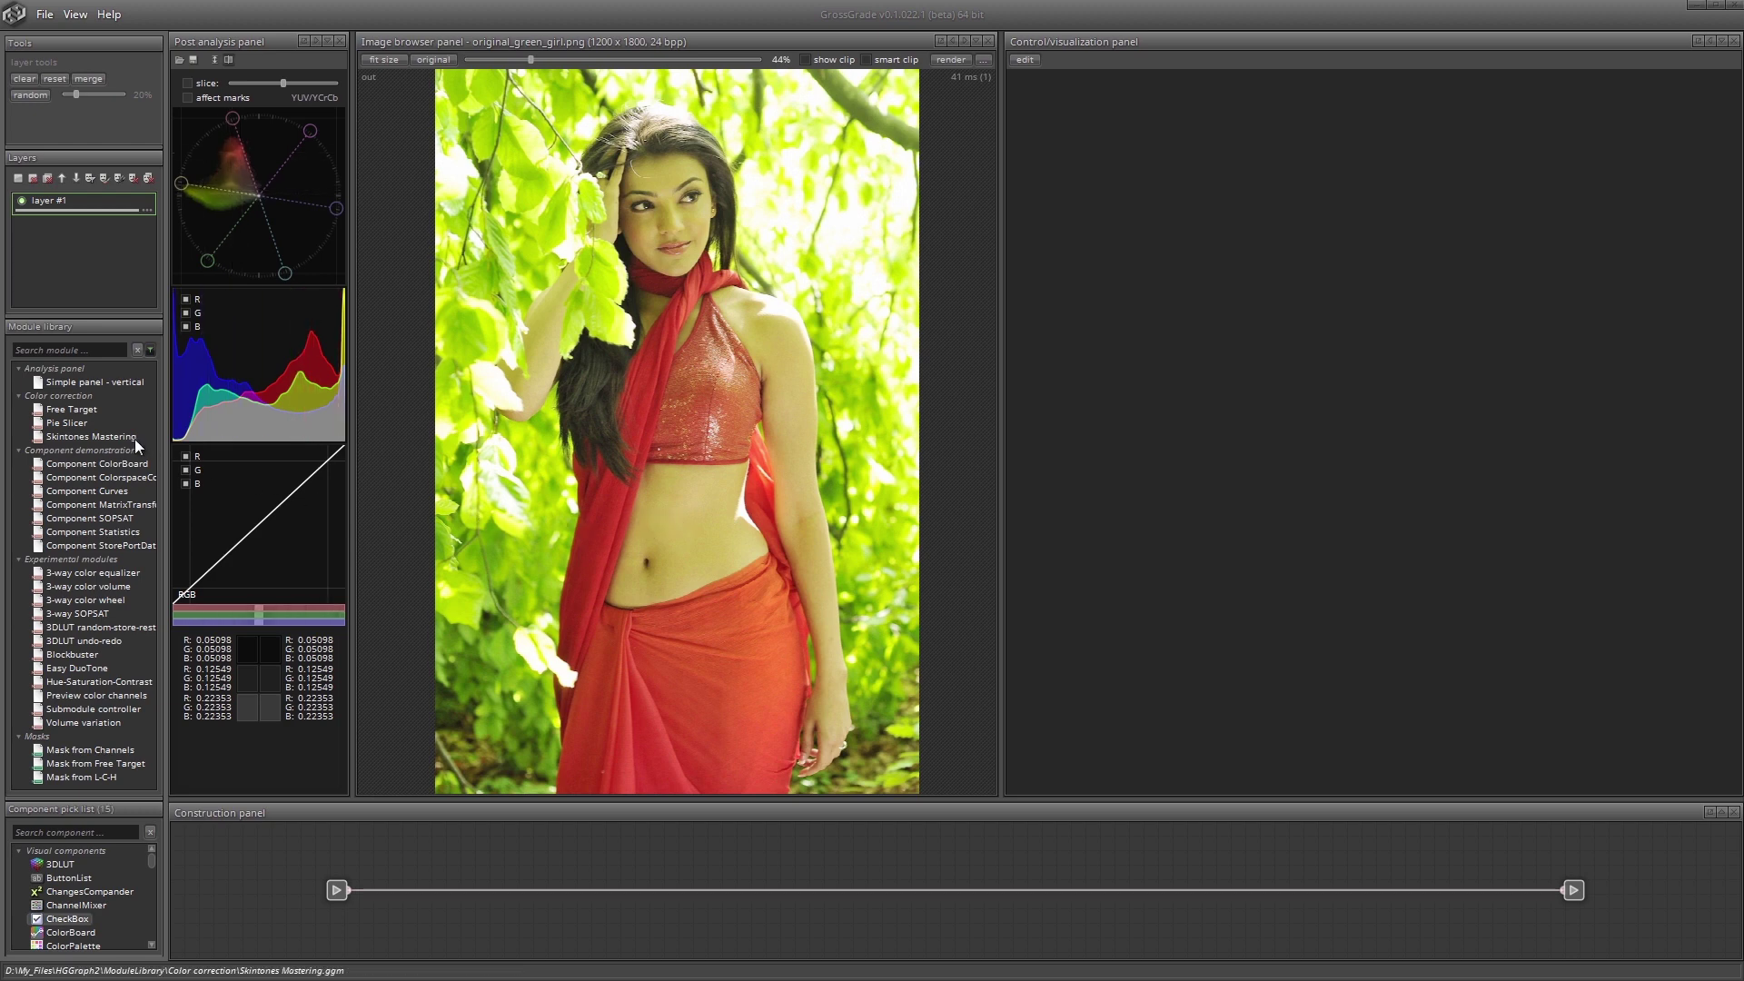
Find the Pie Slicer module under Color correction in the Module library.
mouse_move(89, 422)
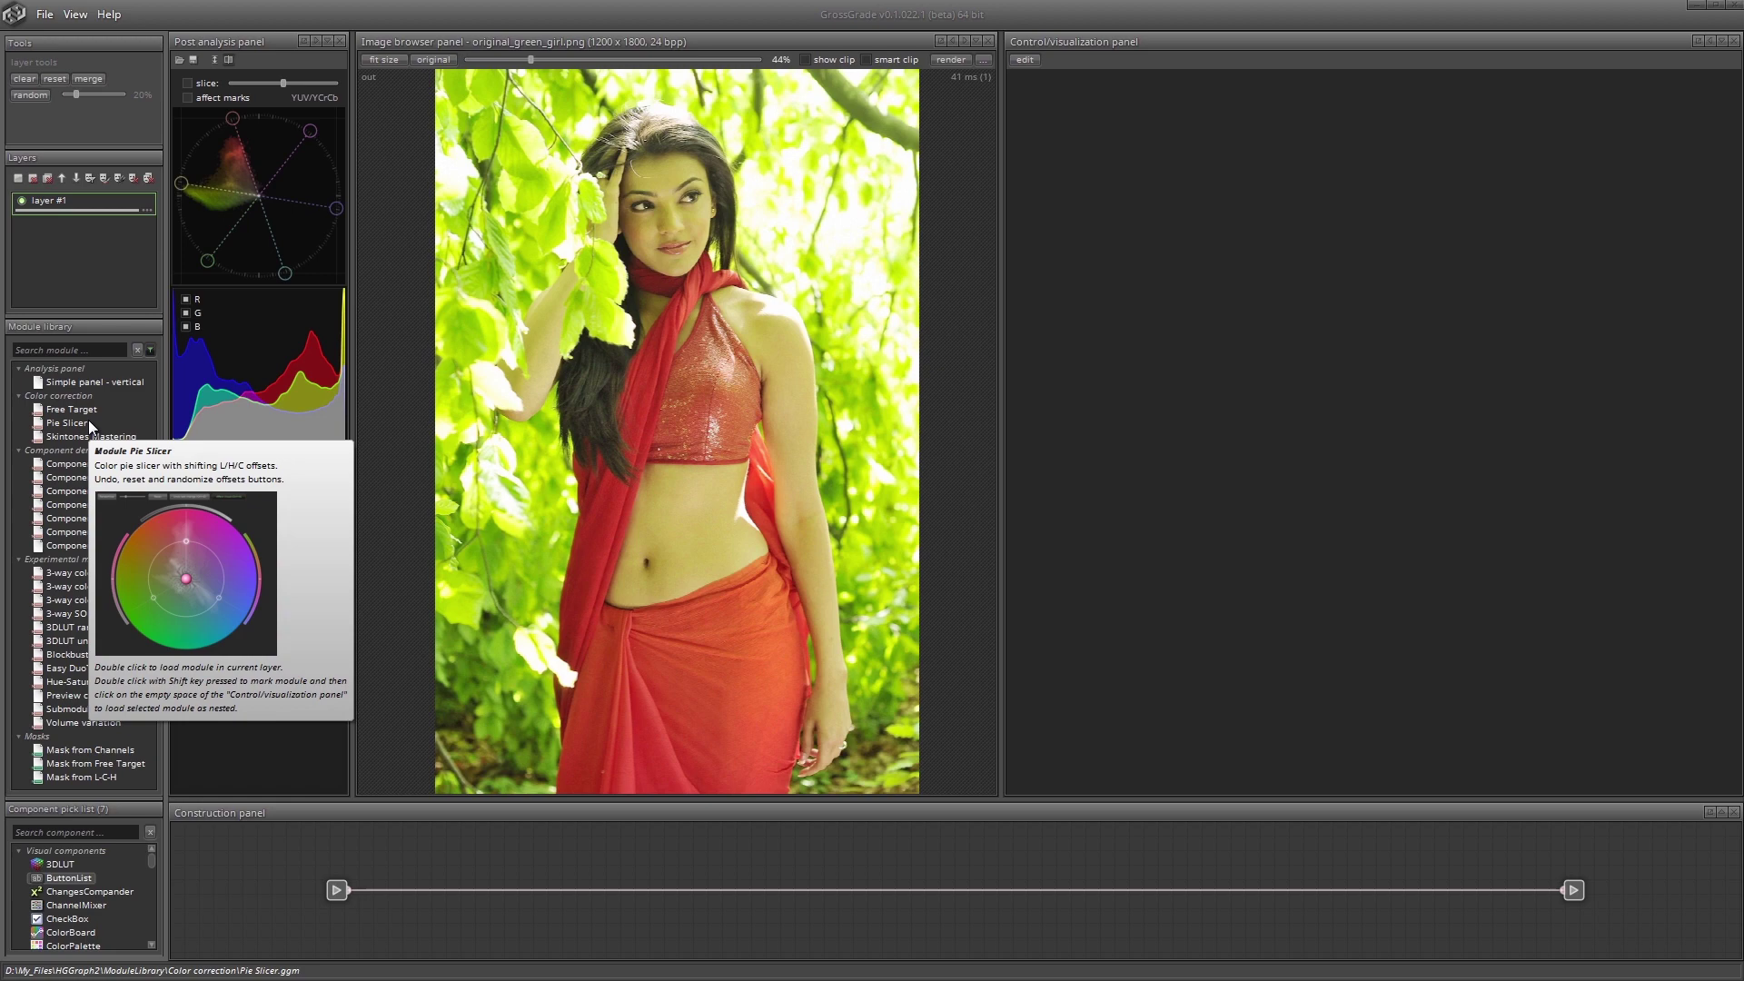
Load Pie Slicer into layer #1 and delete all its default colour segments.
double_click(89, 419)
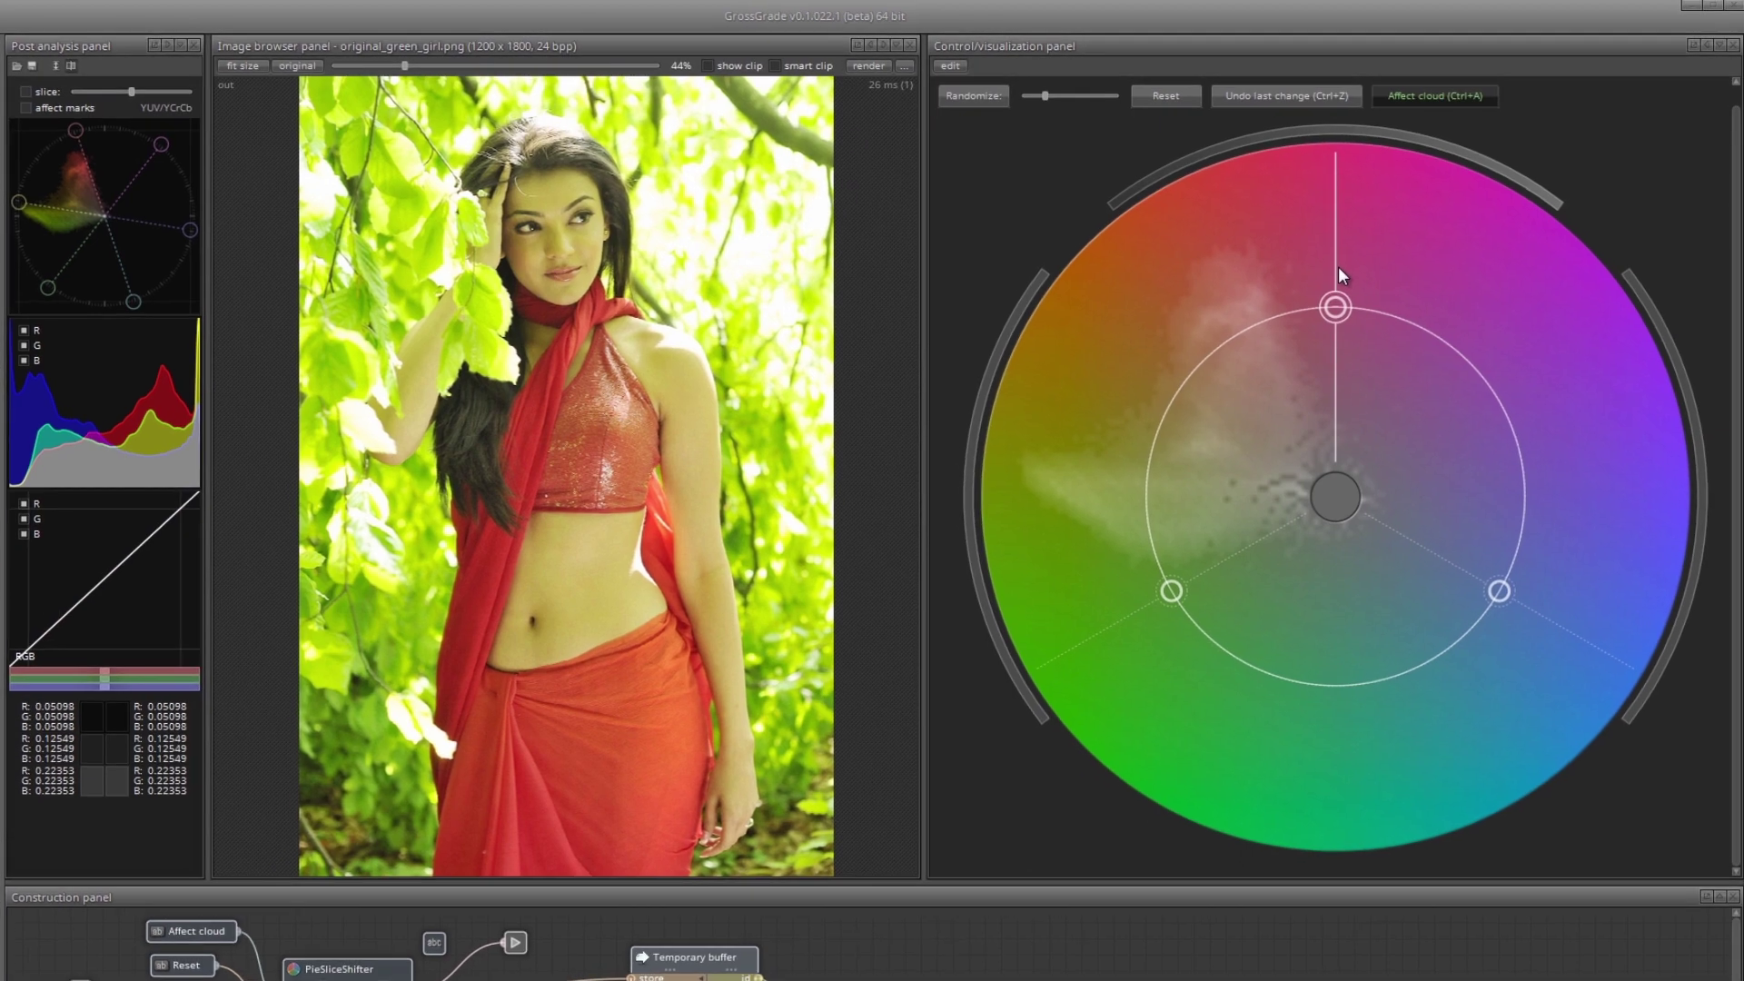
drag(1350, 261, 1243, 338)
right_click(1282, 272)
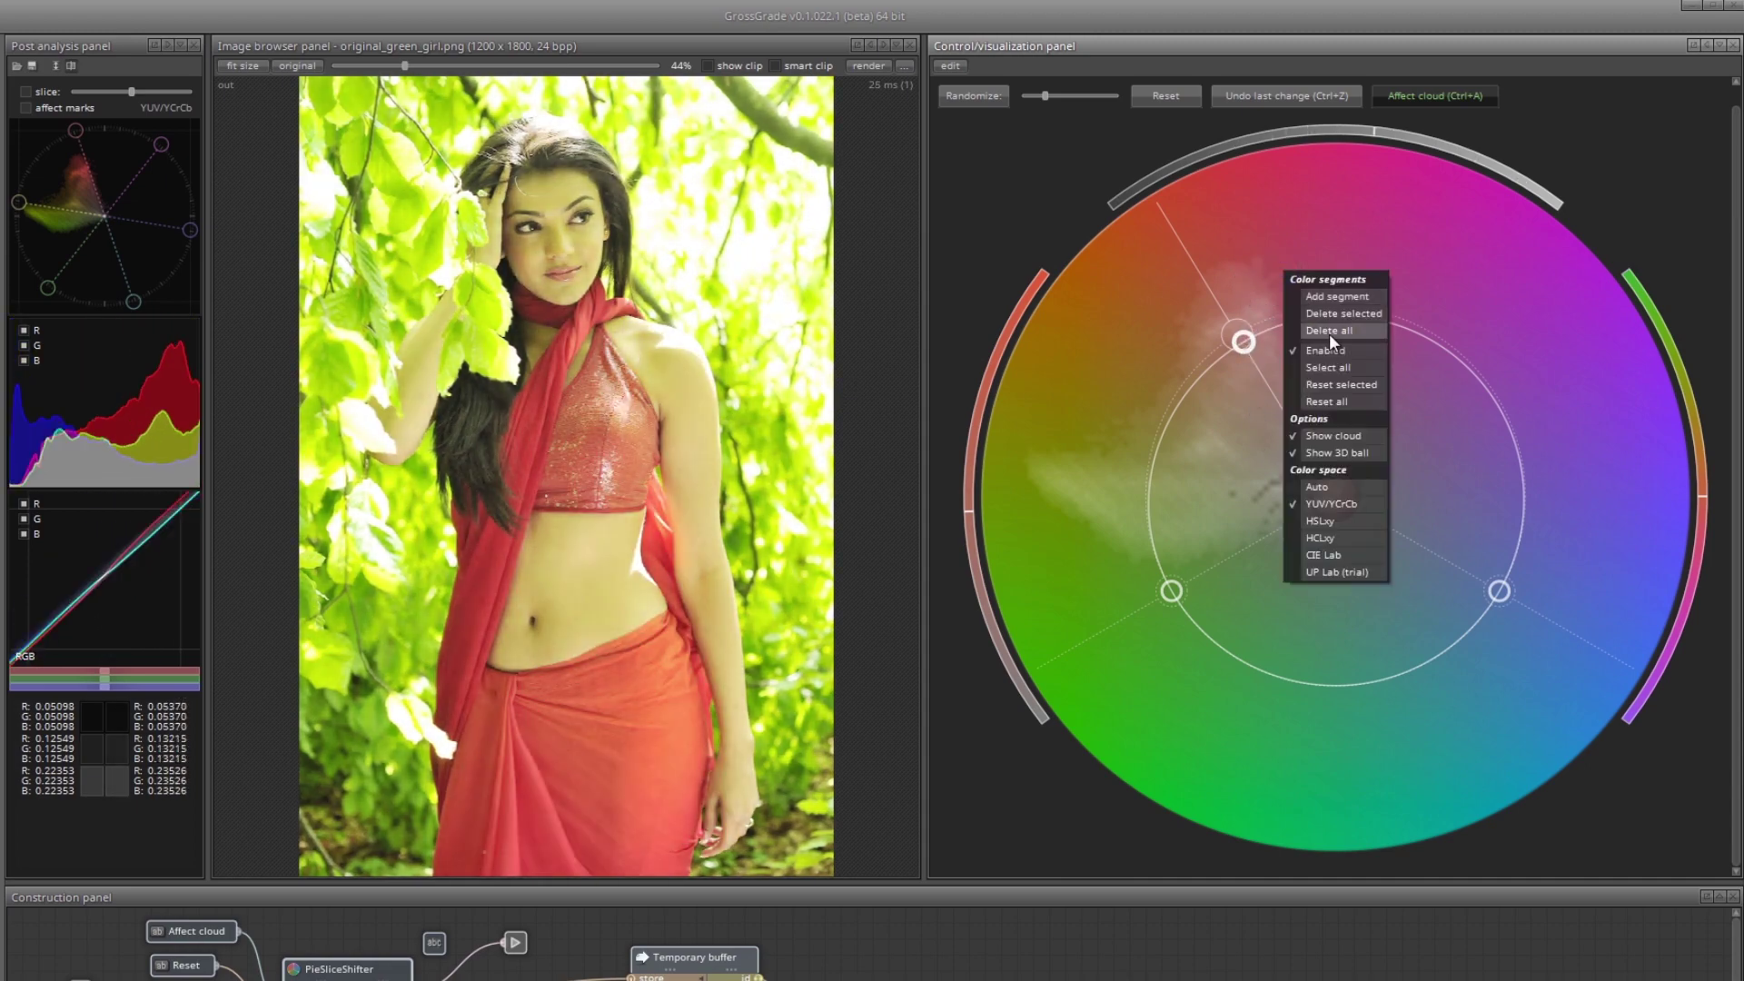
click(1328, 333)
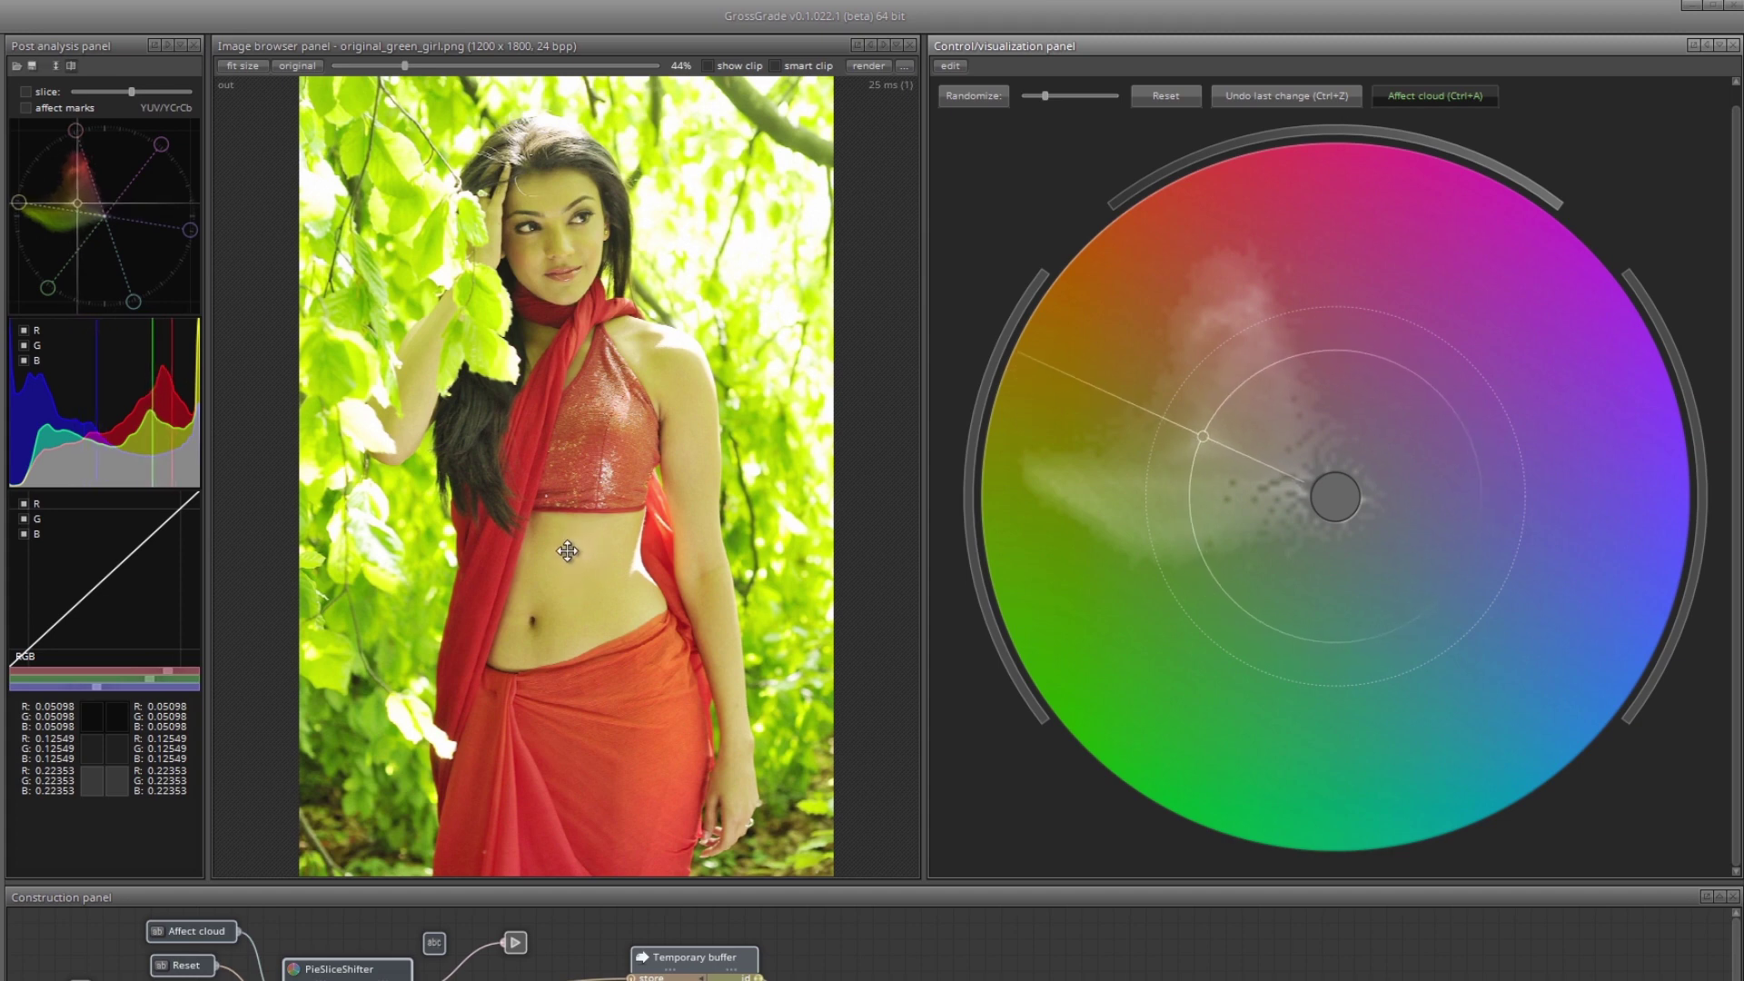
Add a hue segment over the green foliage cloud and bend its handles toward yellow.
click(1140, 487)
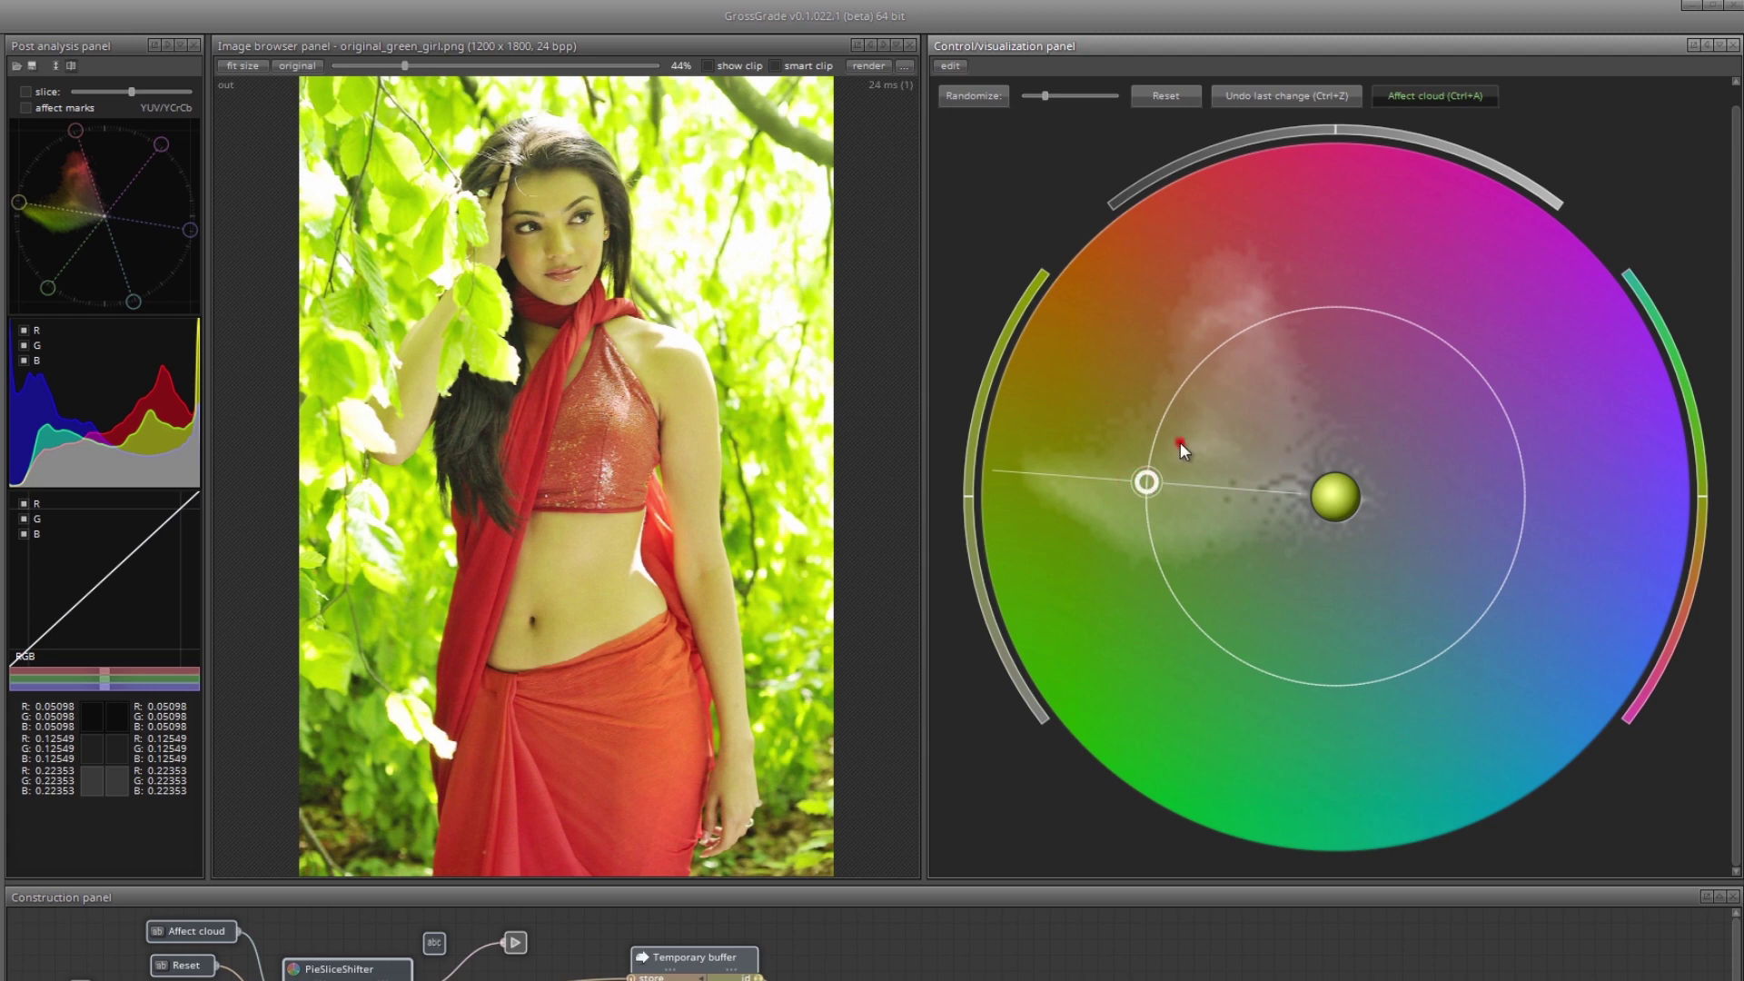
drag(1183, 448, 1191, 441)
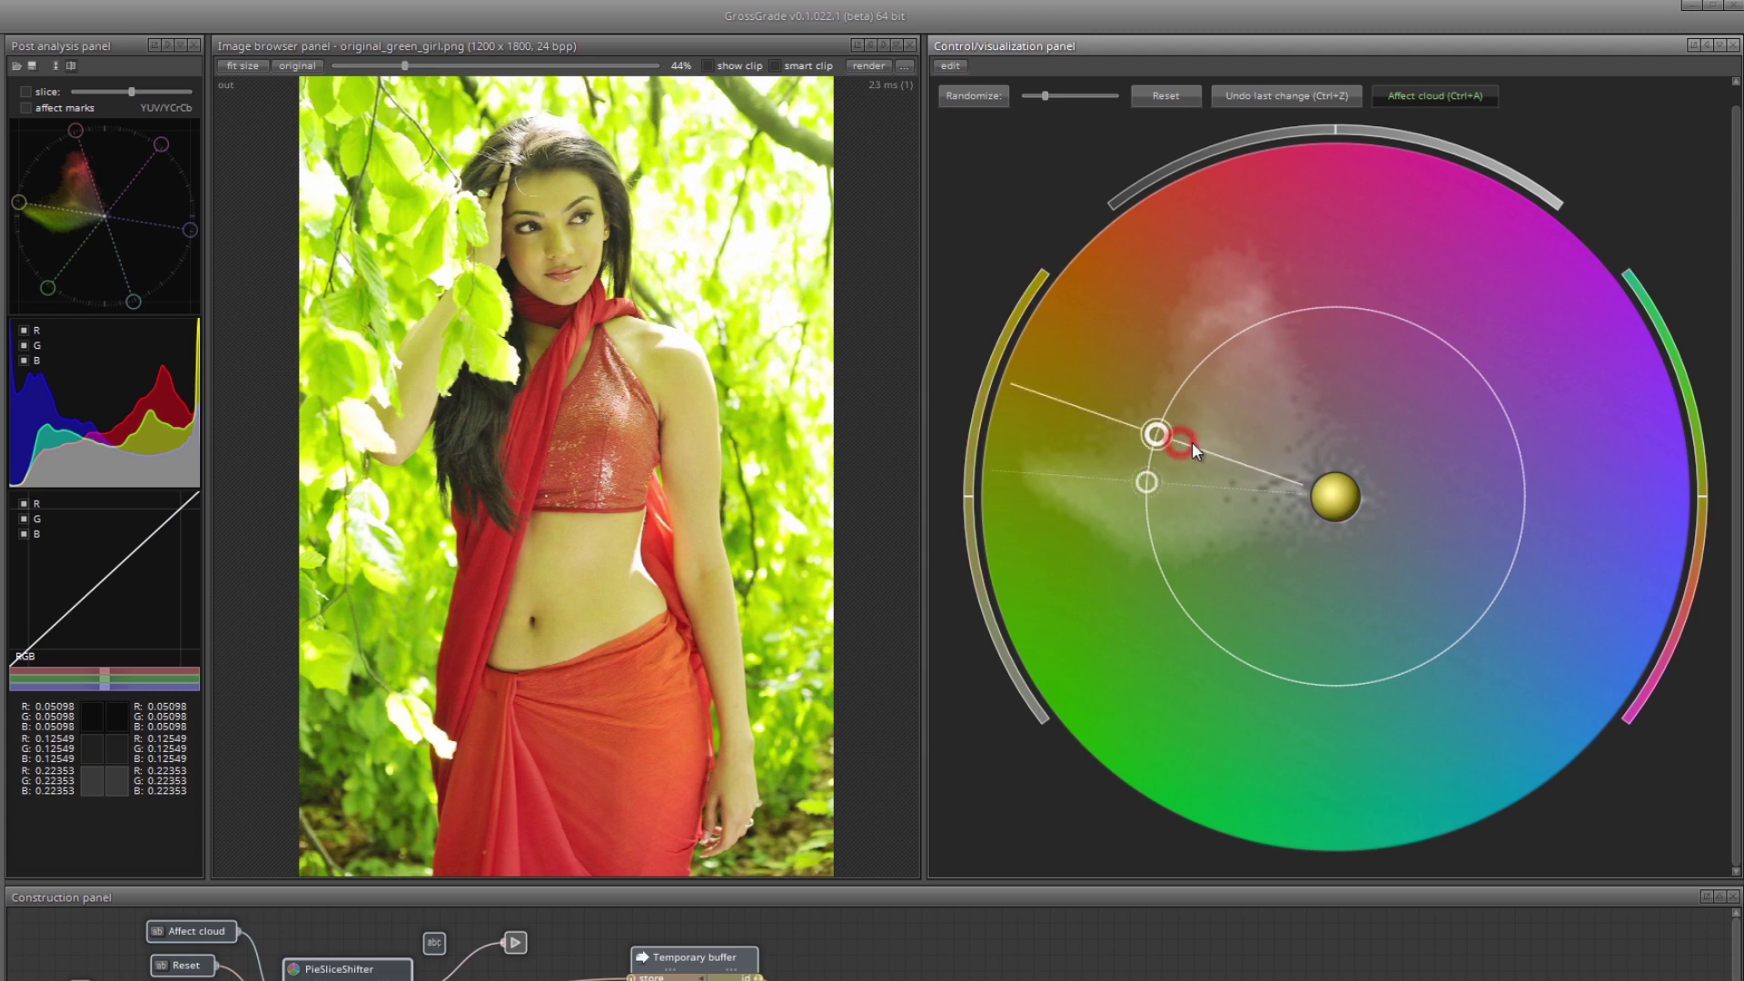
click(1255, 339)
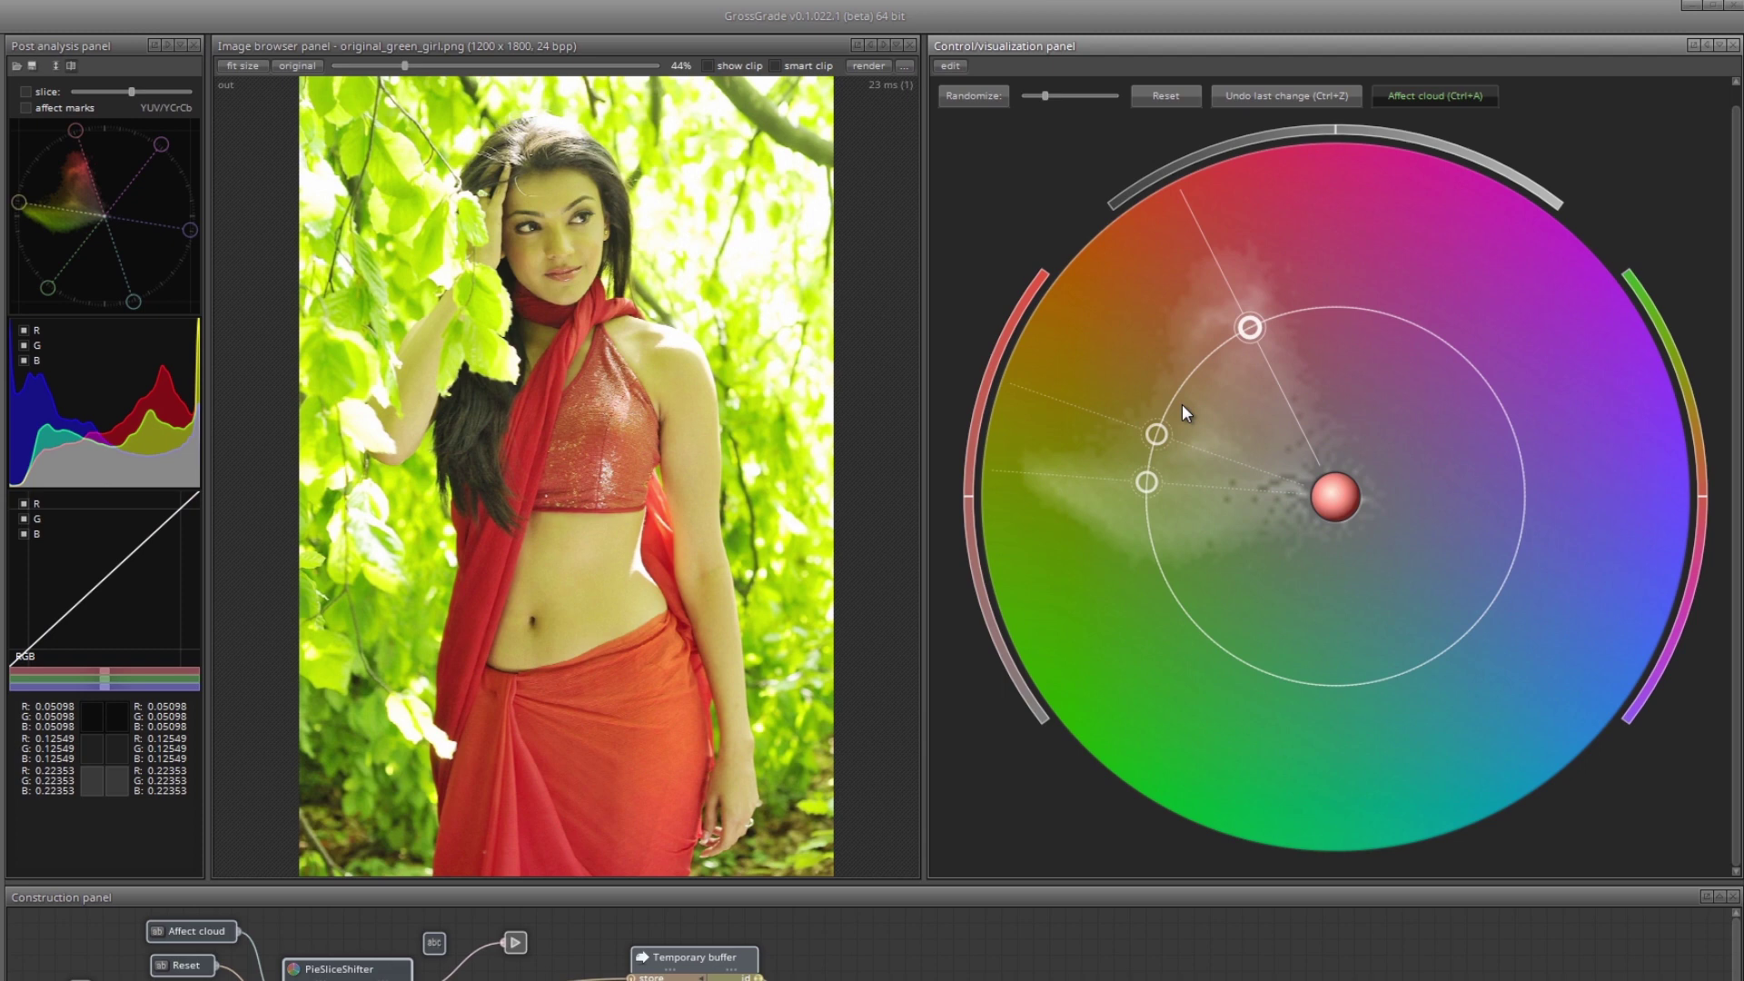
drag(1153, 436, 1229, 386)
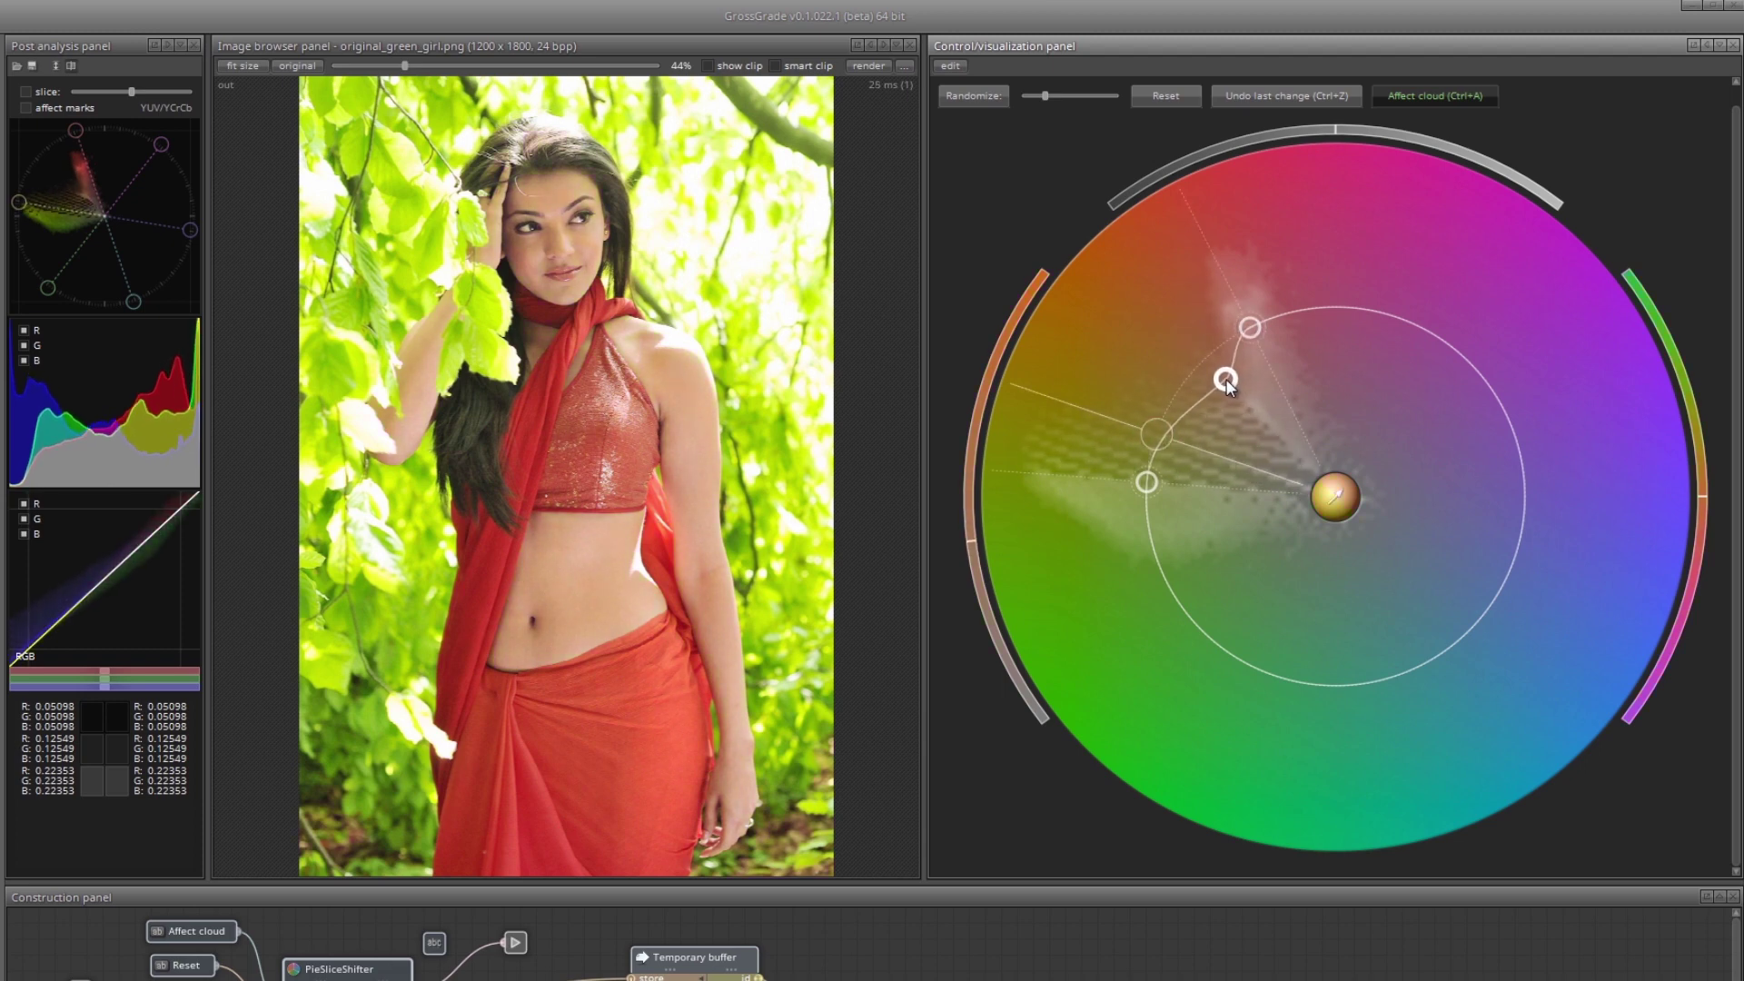
click(1246, 331)
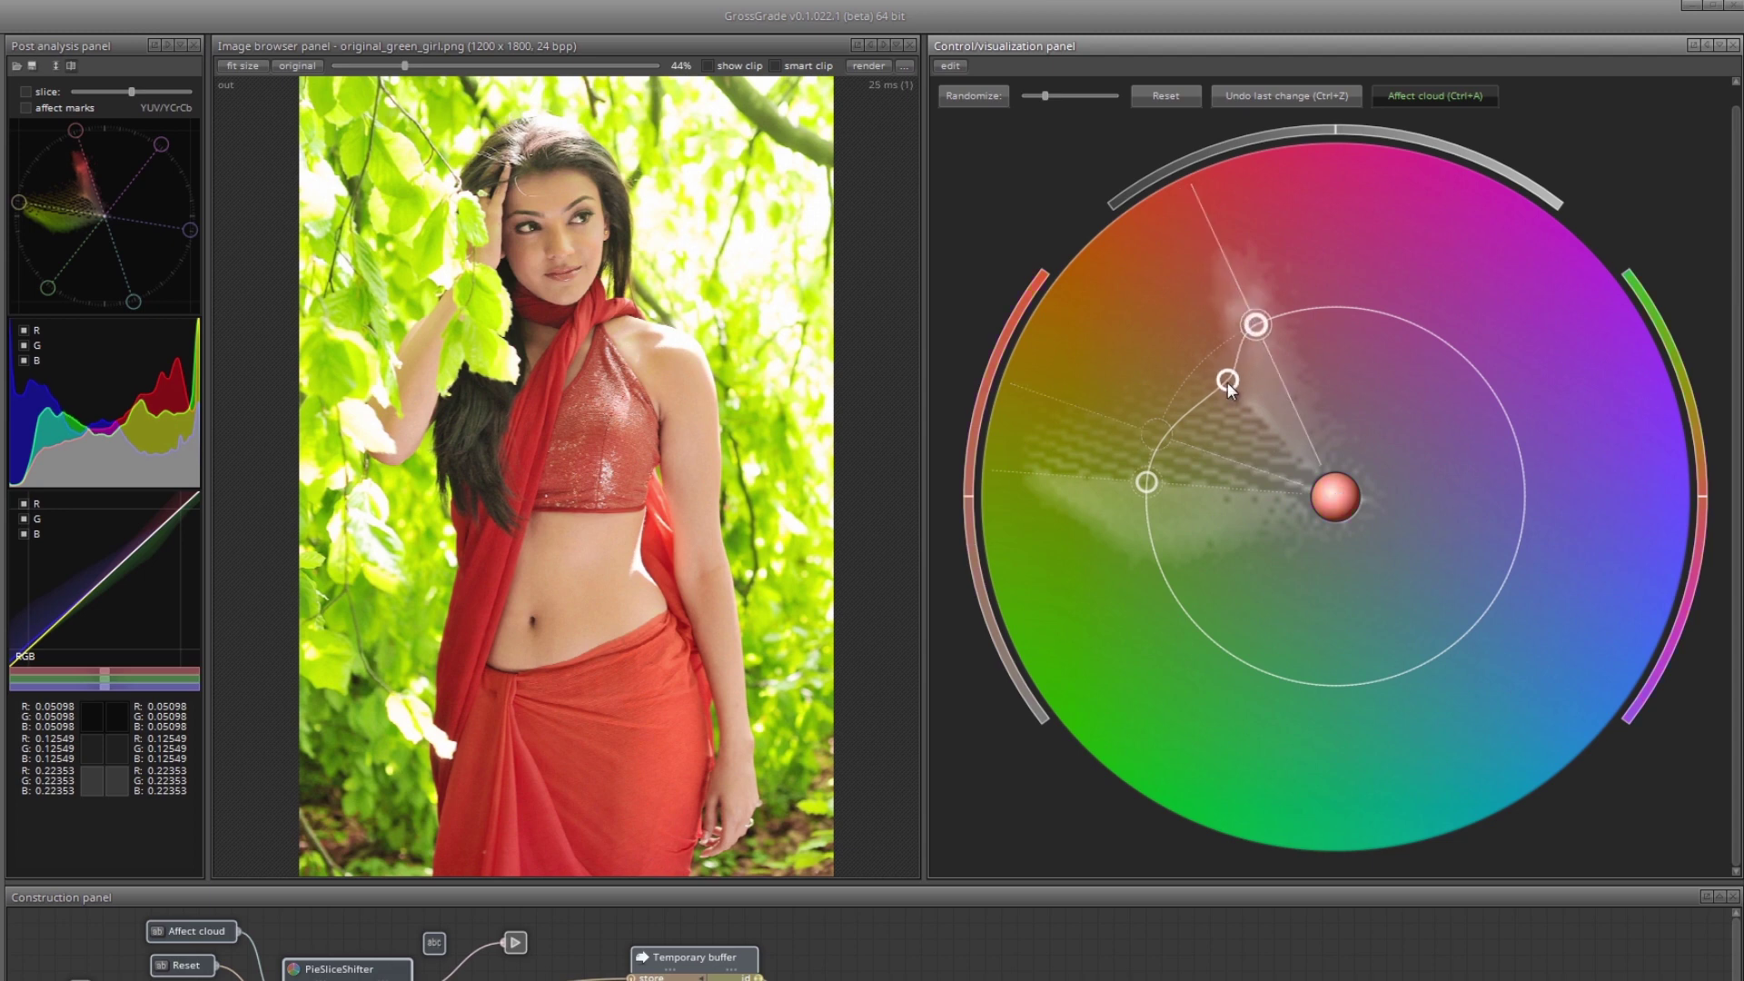
drag(1227, 383, 1232, 384)
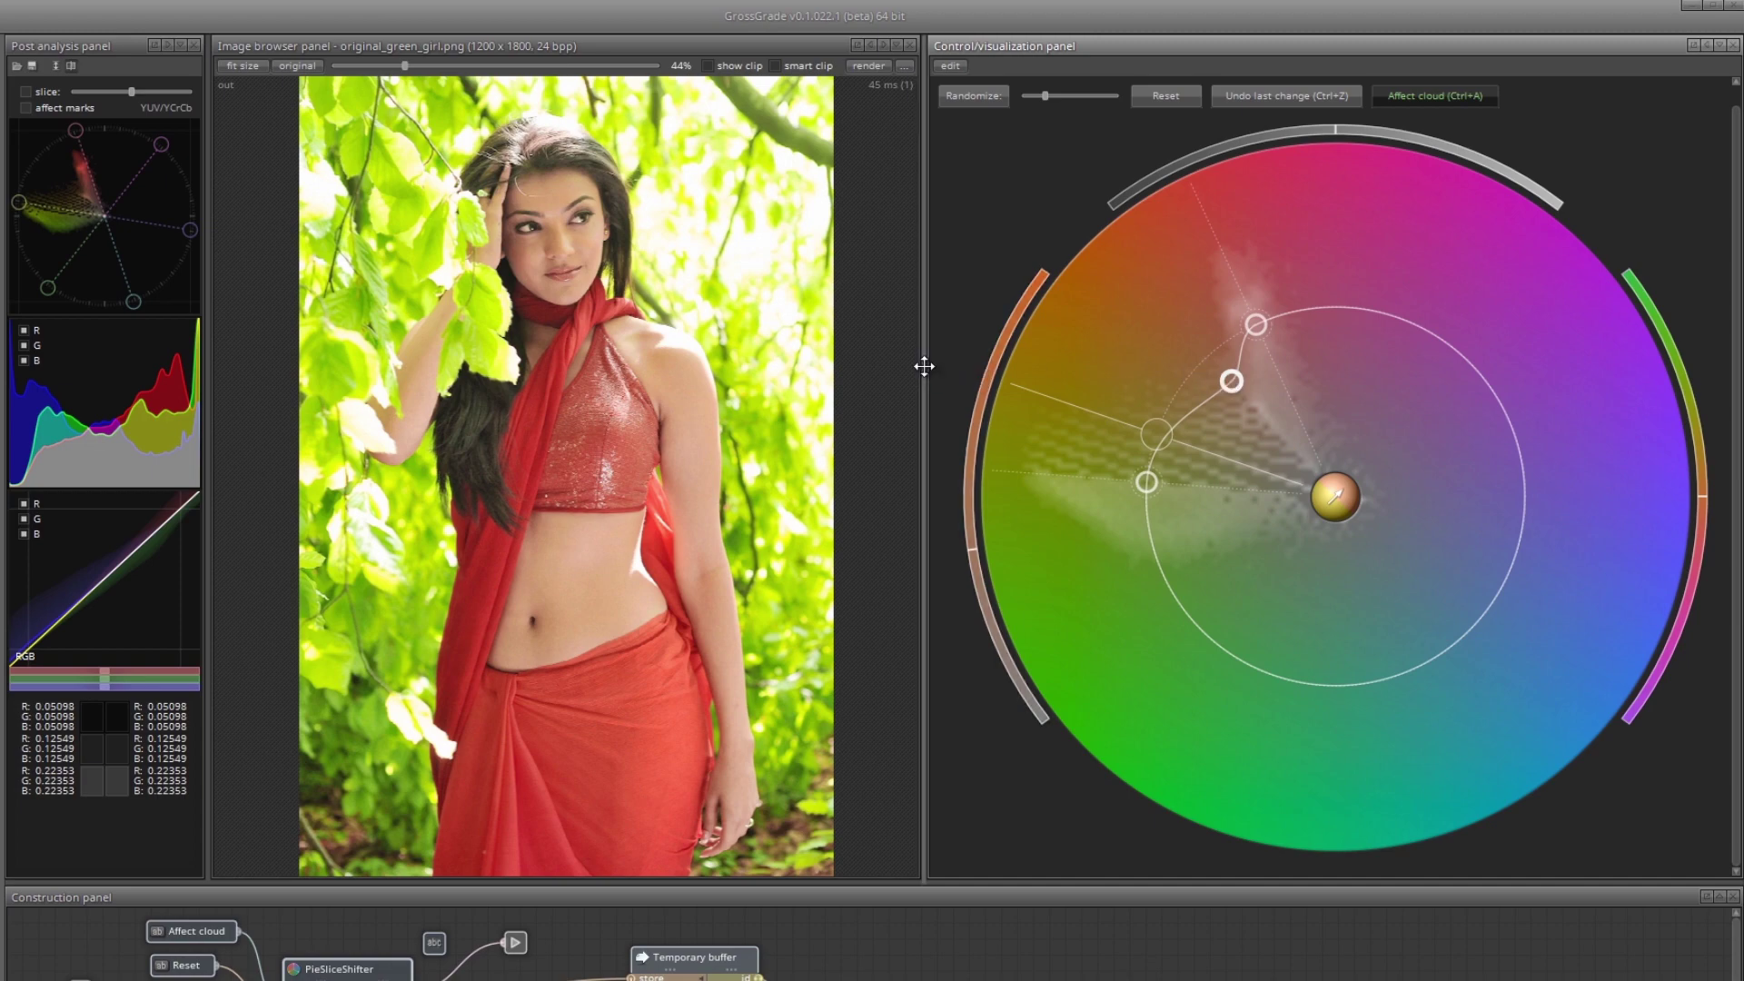
Rename layer #1 to 'correct skin', then zoom in on the girl's face.
scroll(731, 363, up, 2)
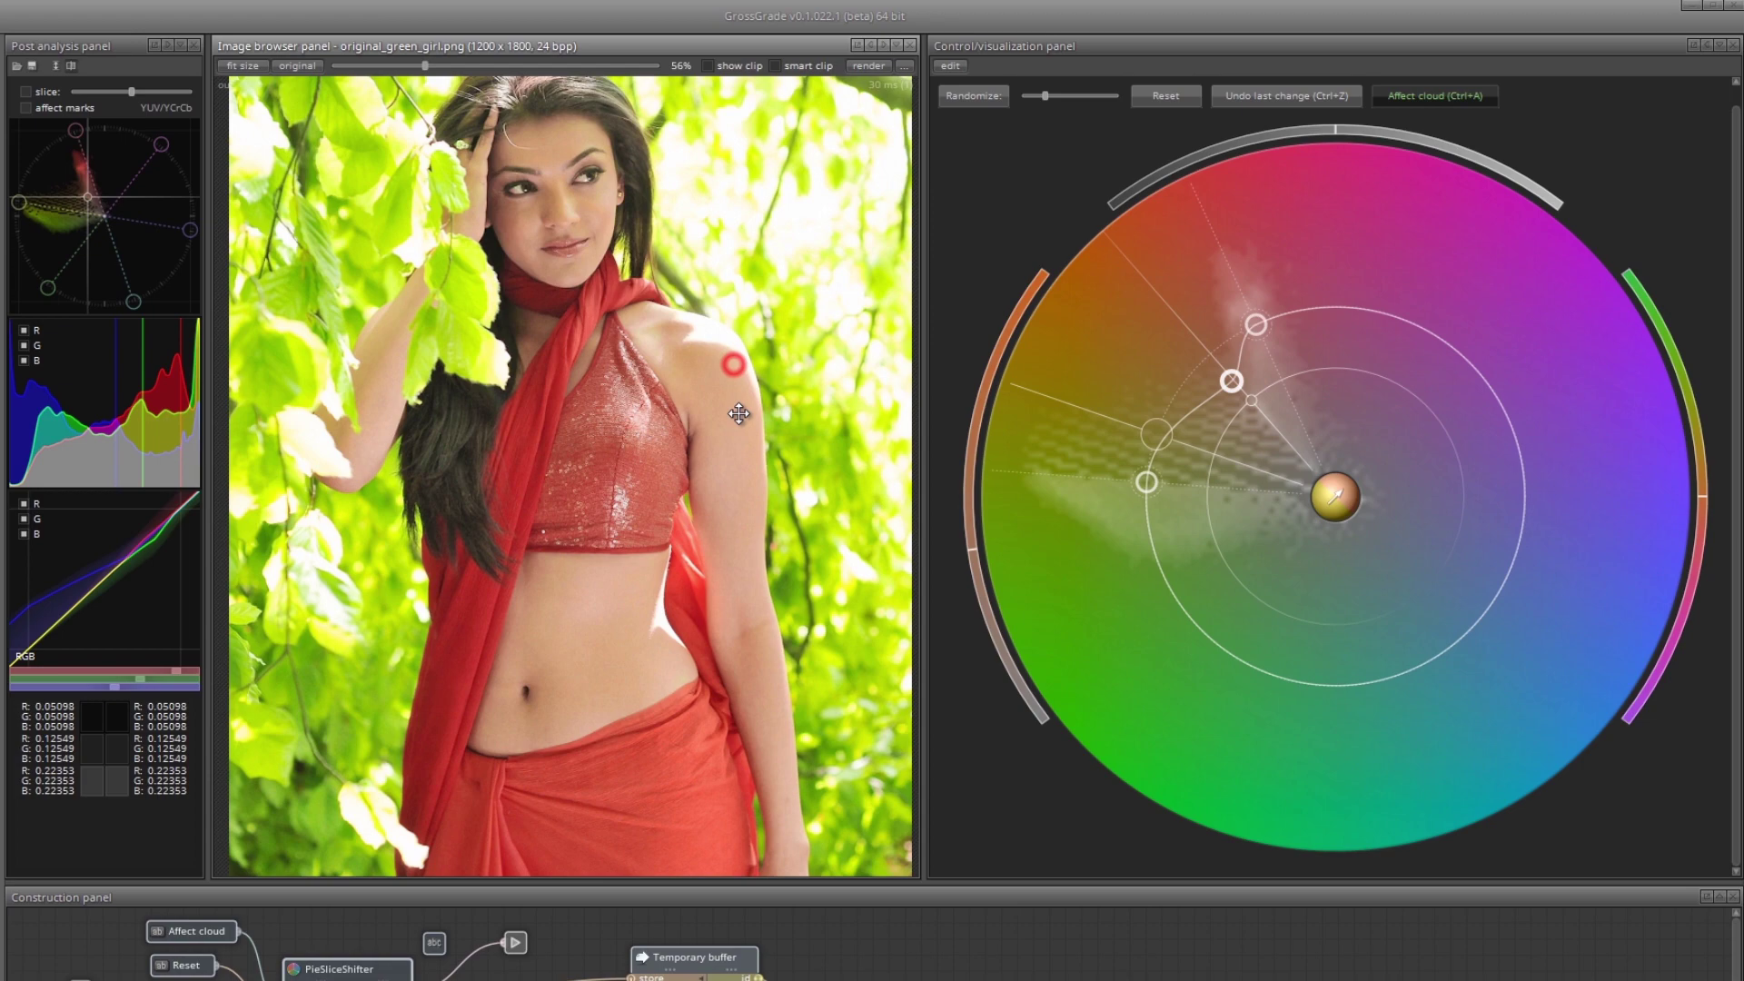
drag(738, 414, 741, 454)
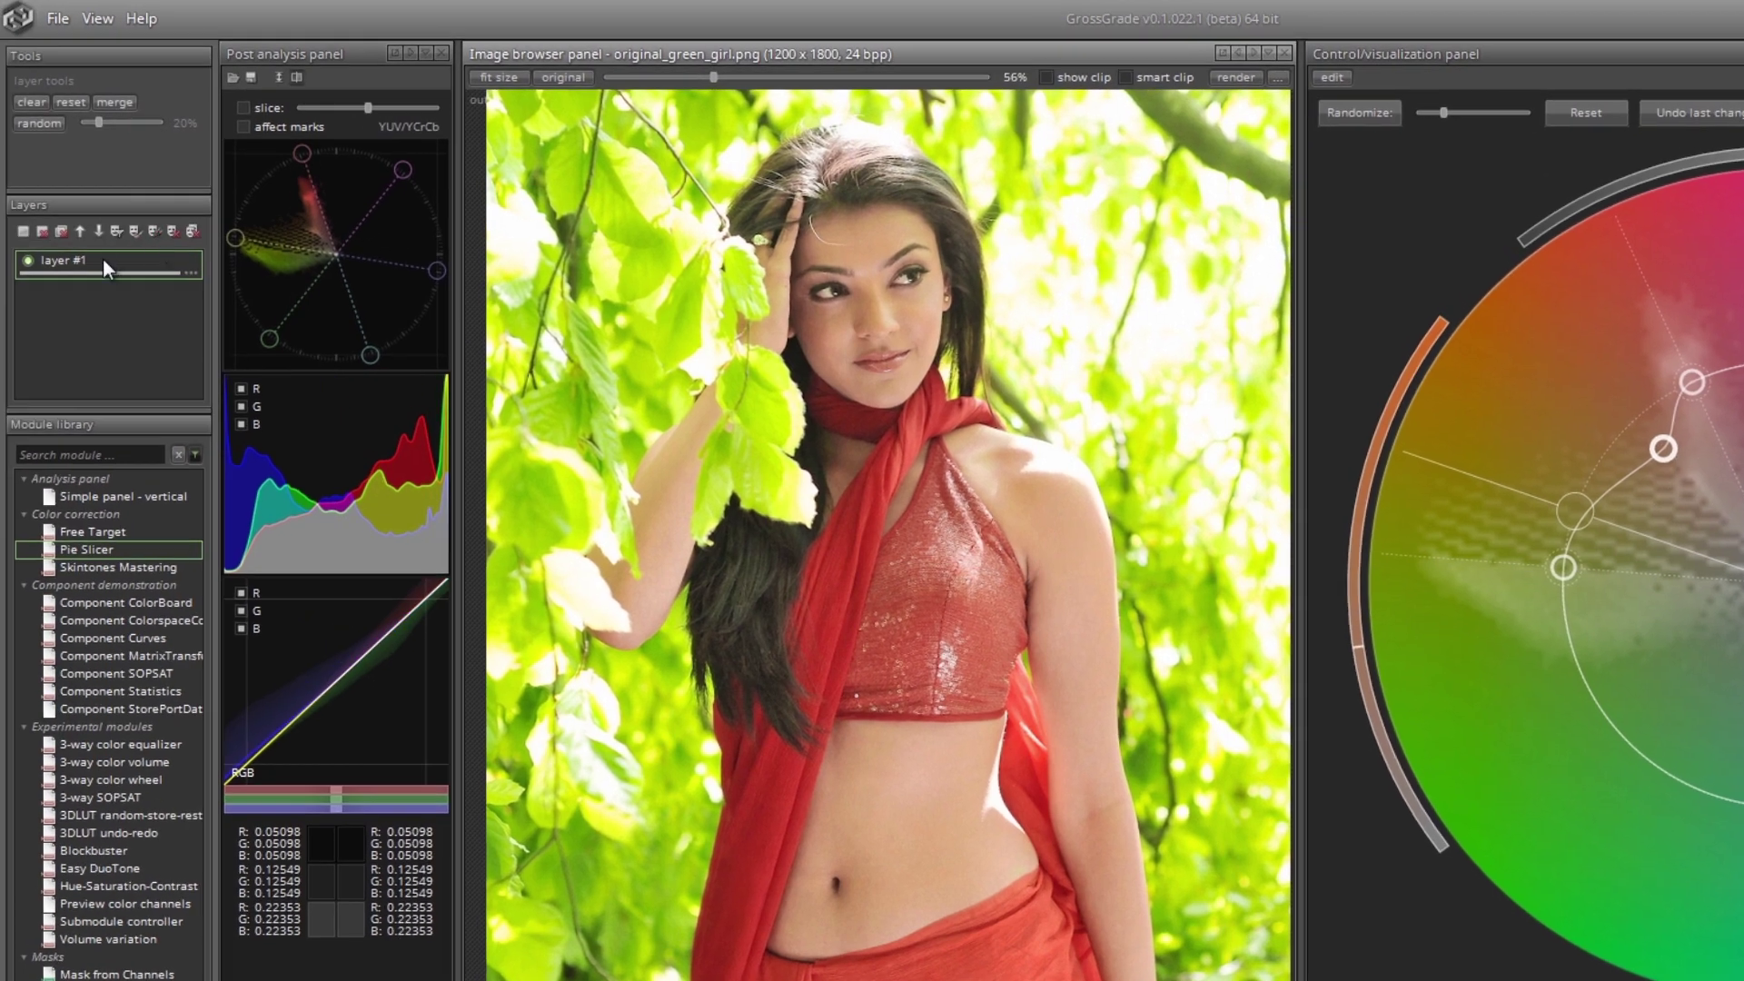
double_click(102, 257)
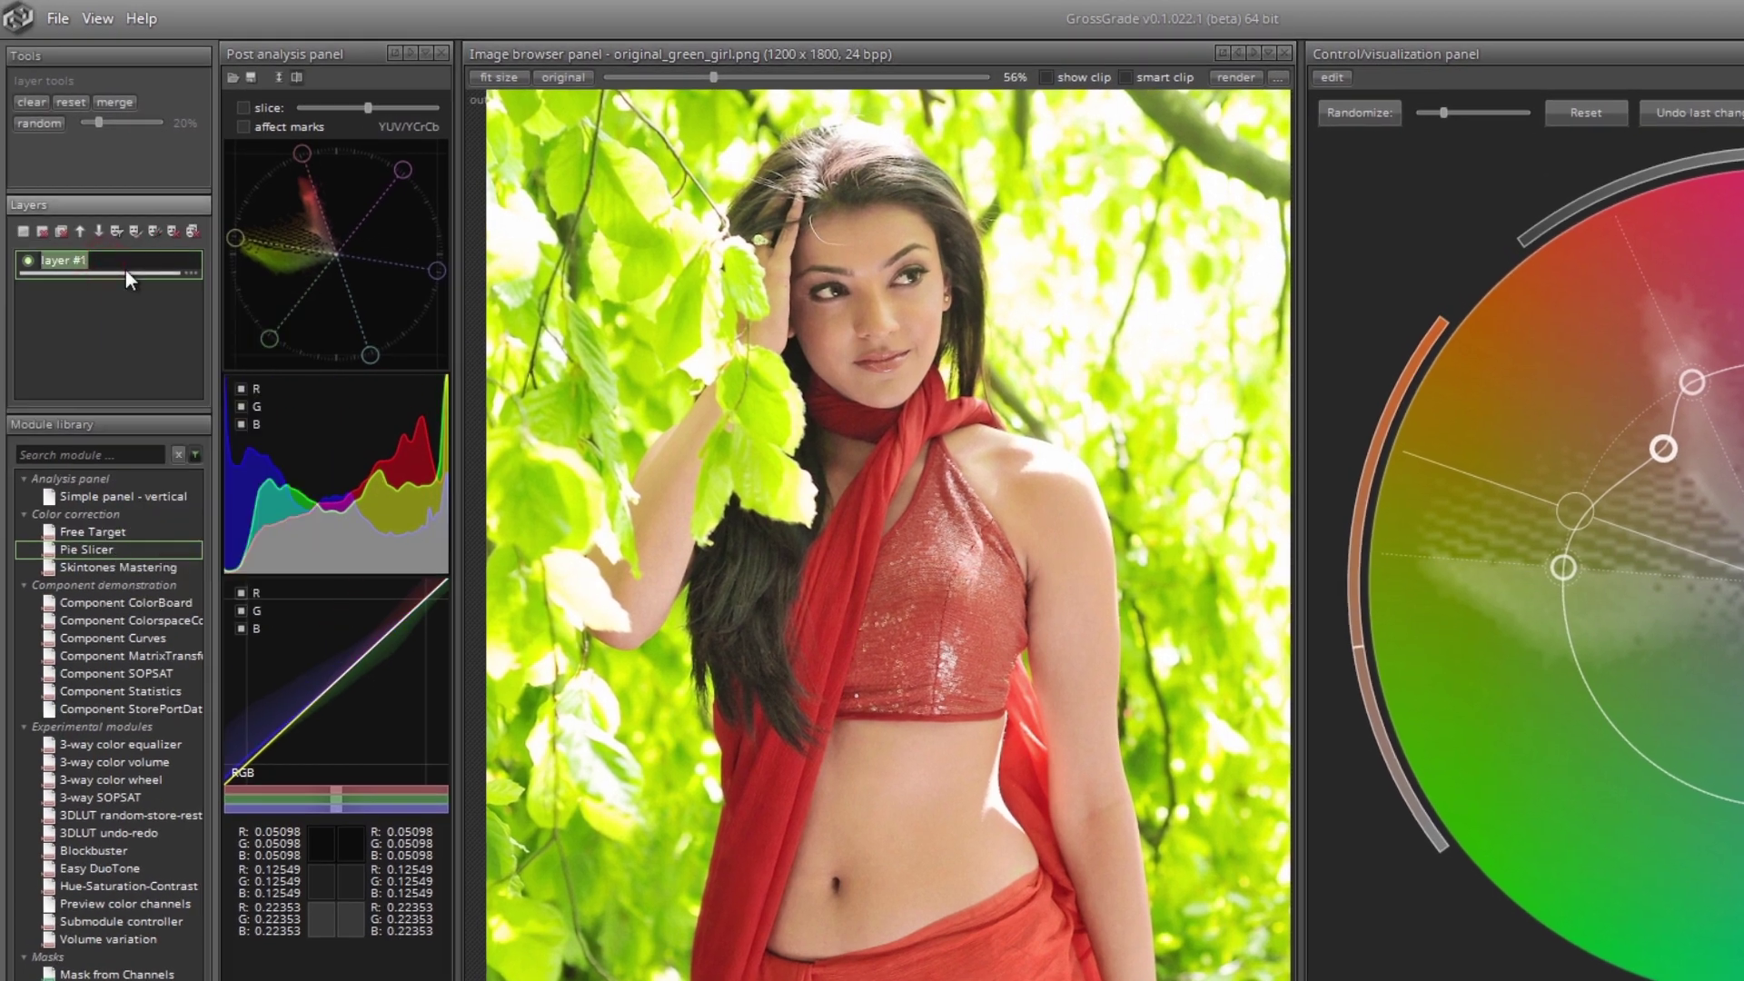
text(correct skin)
key(Return)
key(ctrl+a)
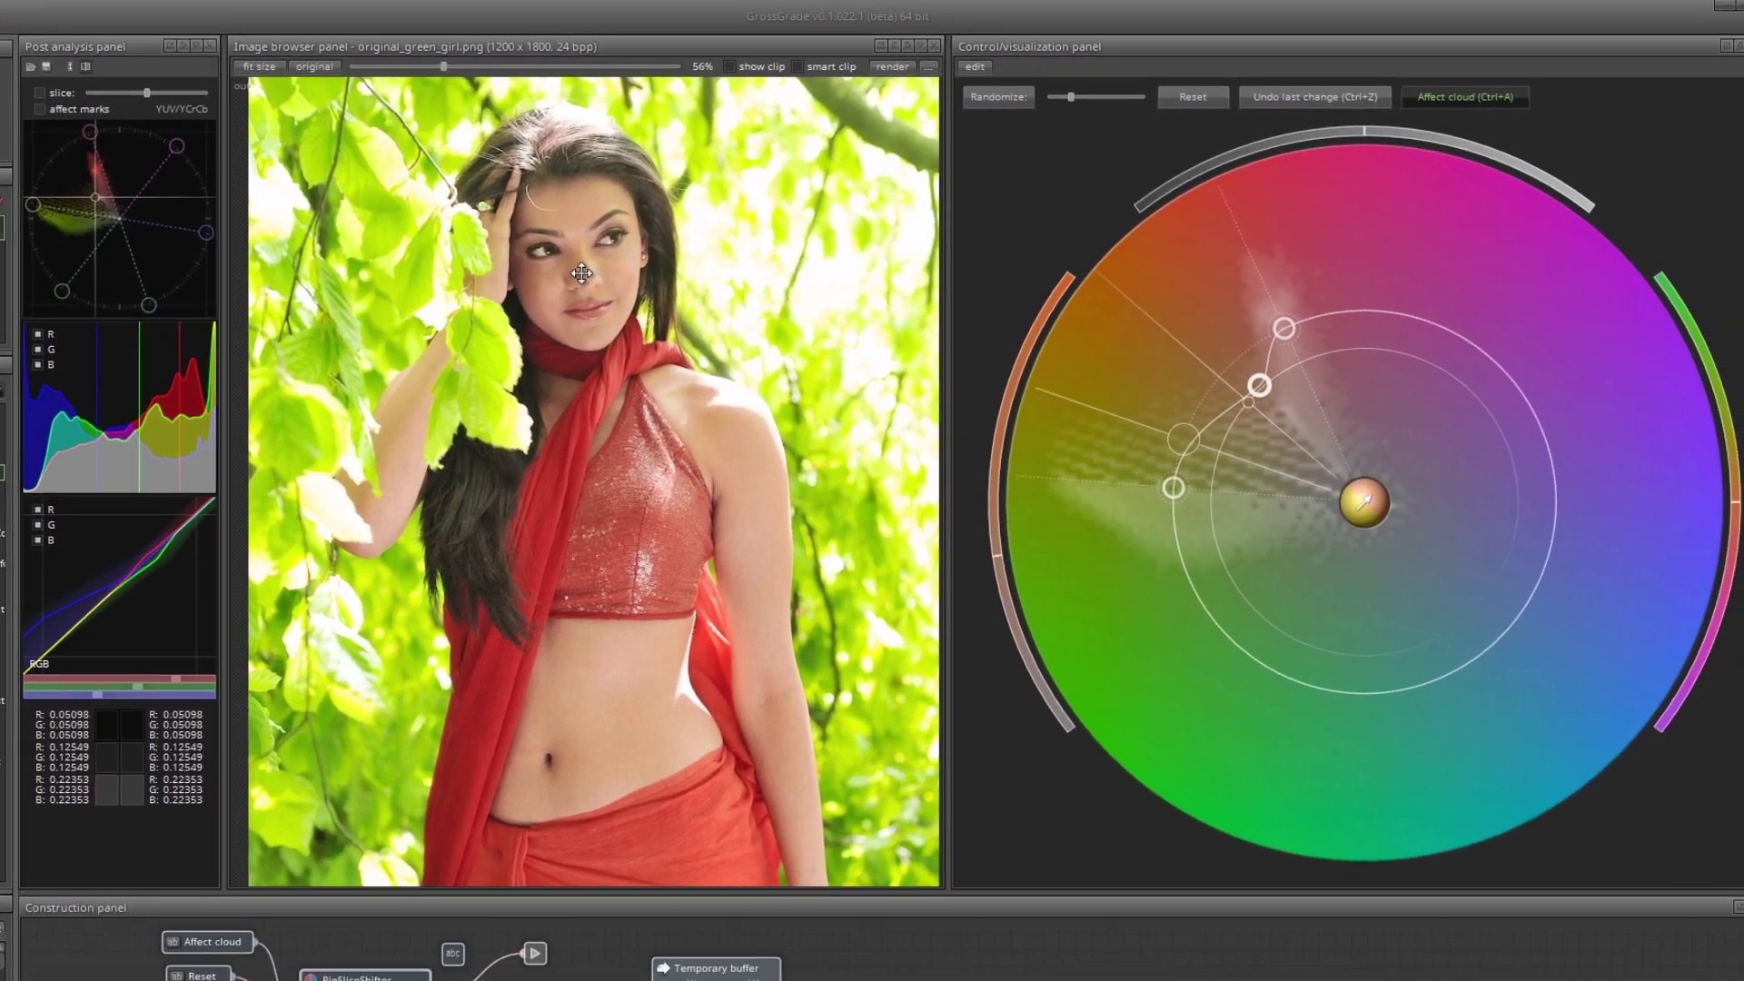
scroll(663, 277, up, 3)
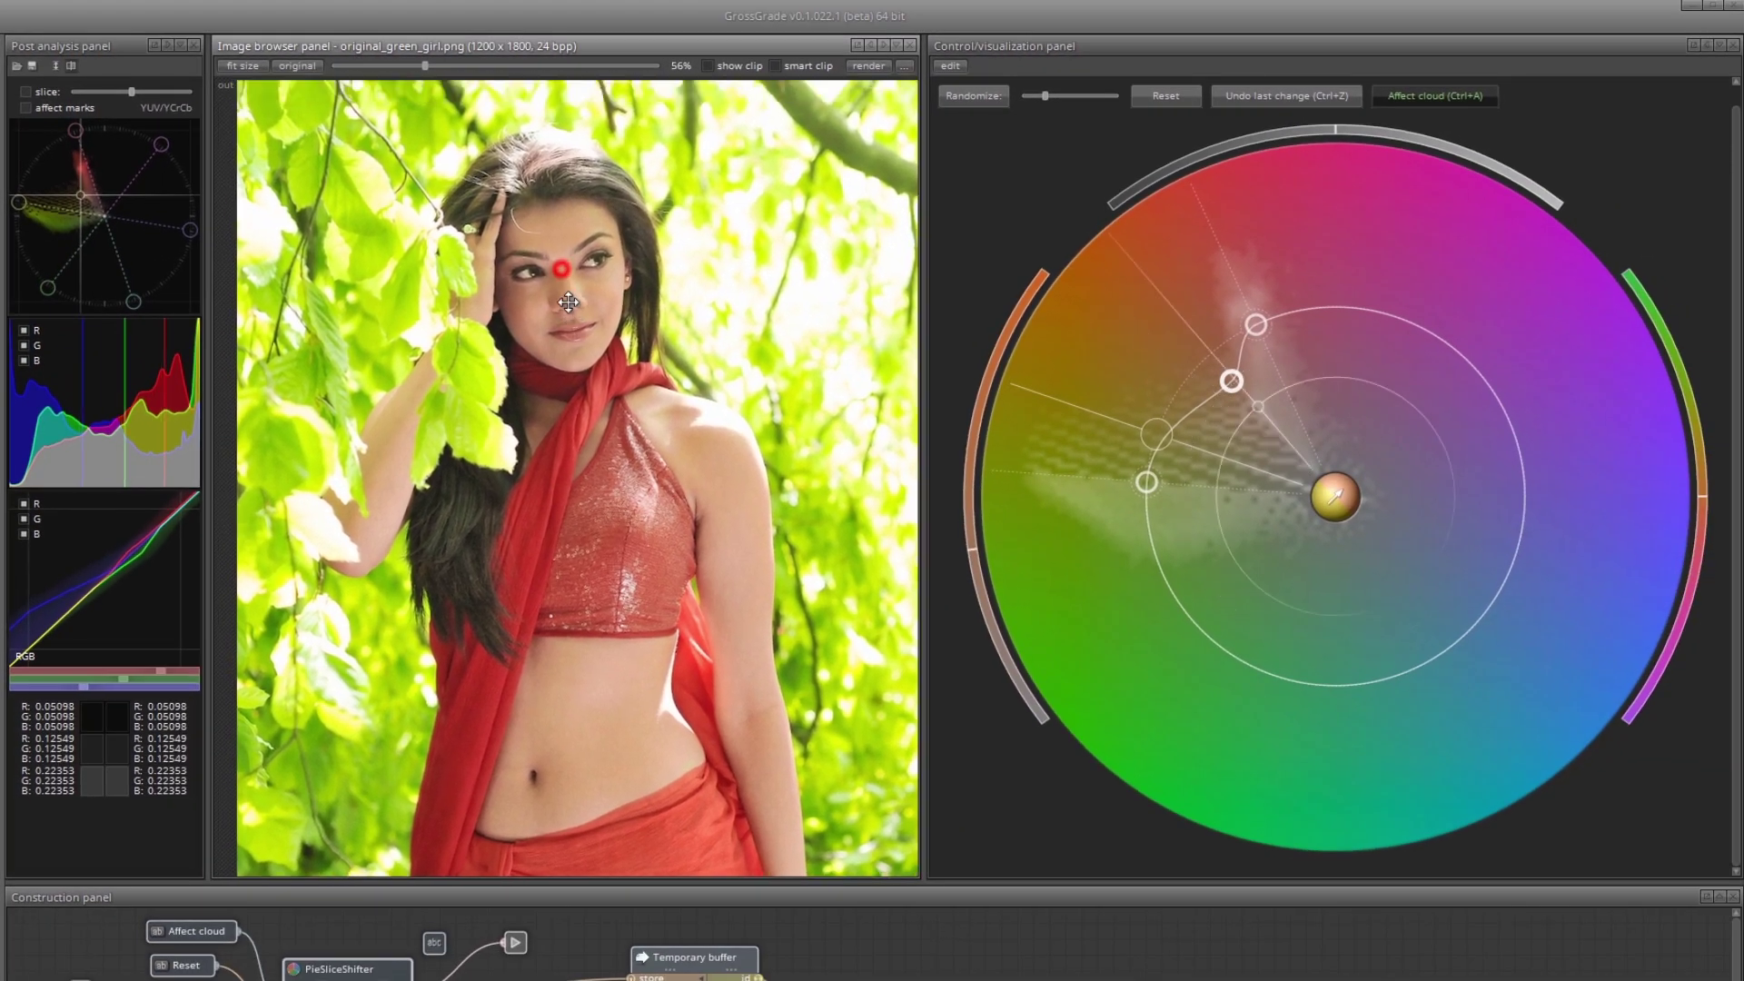
scroll(590, 291, up, 4)
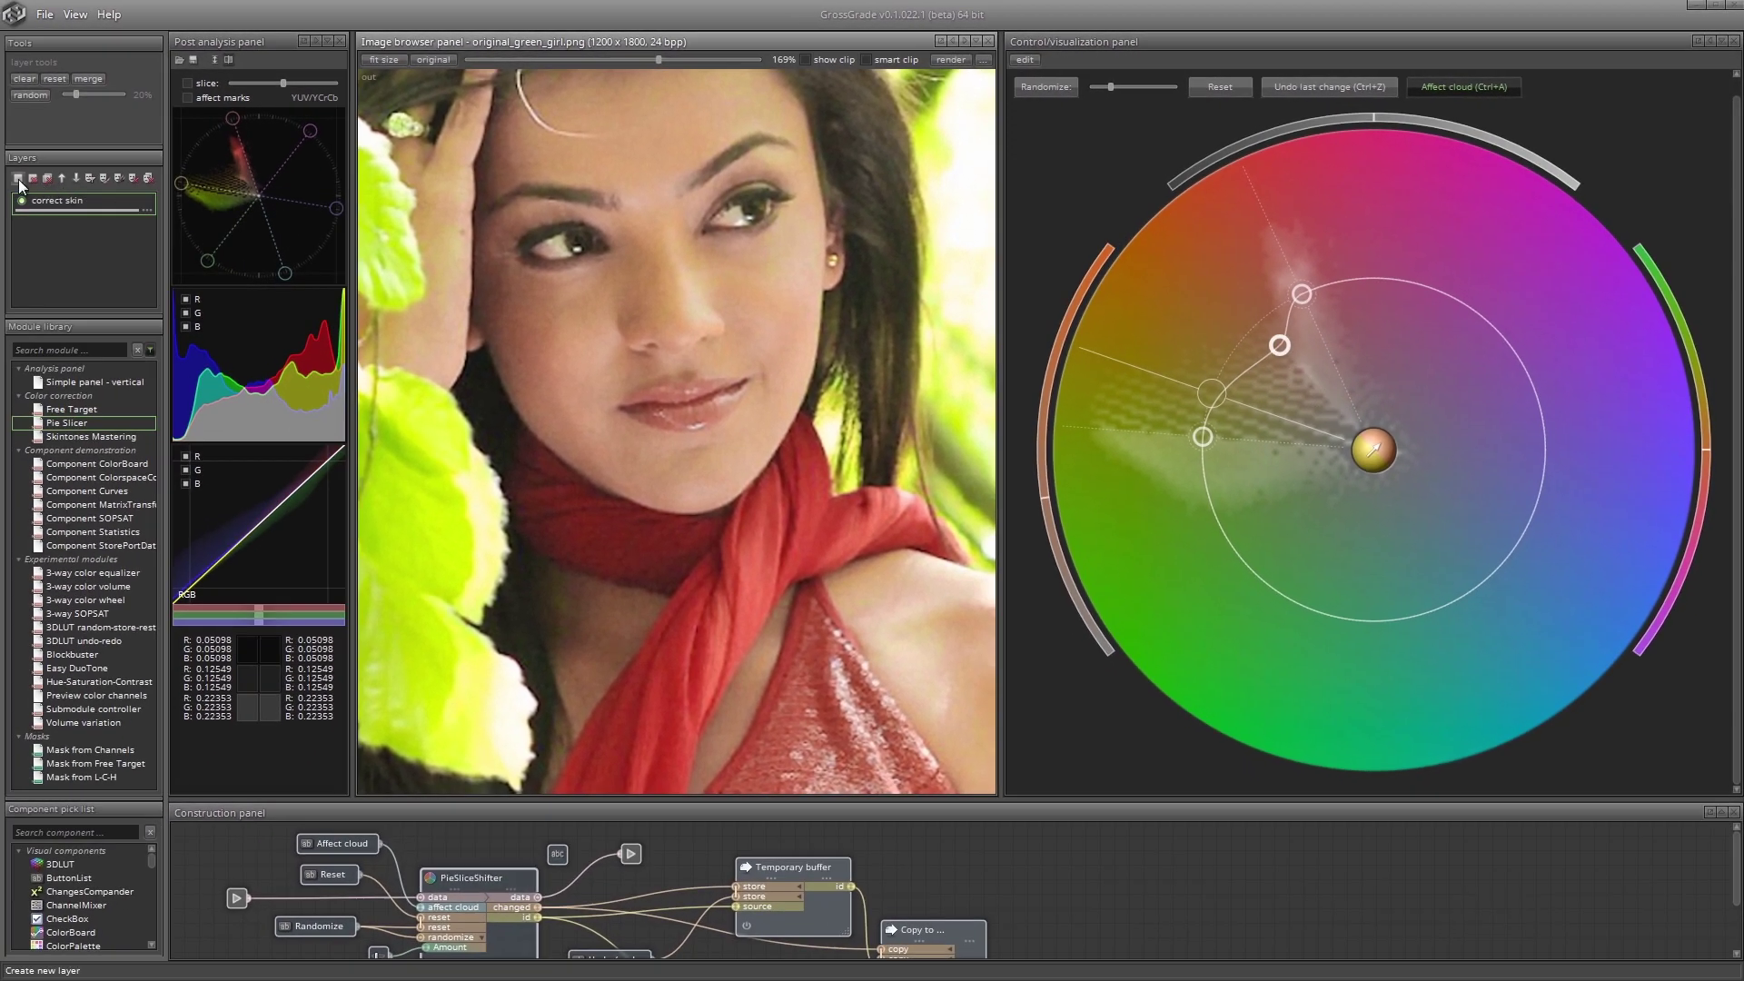
Add a Free Target layer lowering cheek chroma to -0.145 with spread -0.680599.
click(20, 179)
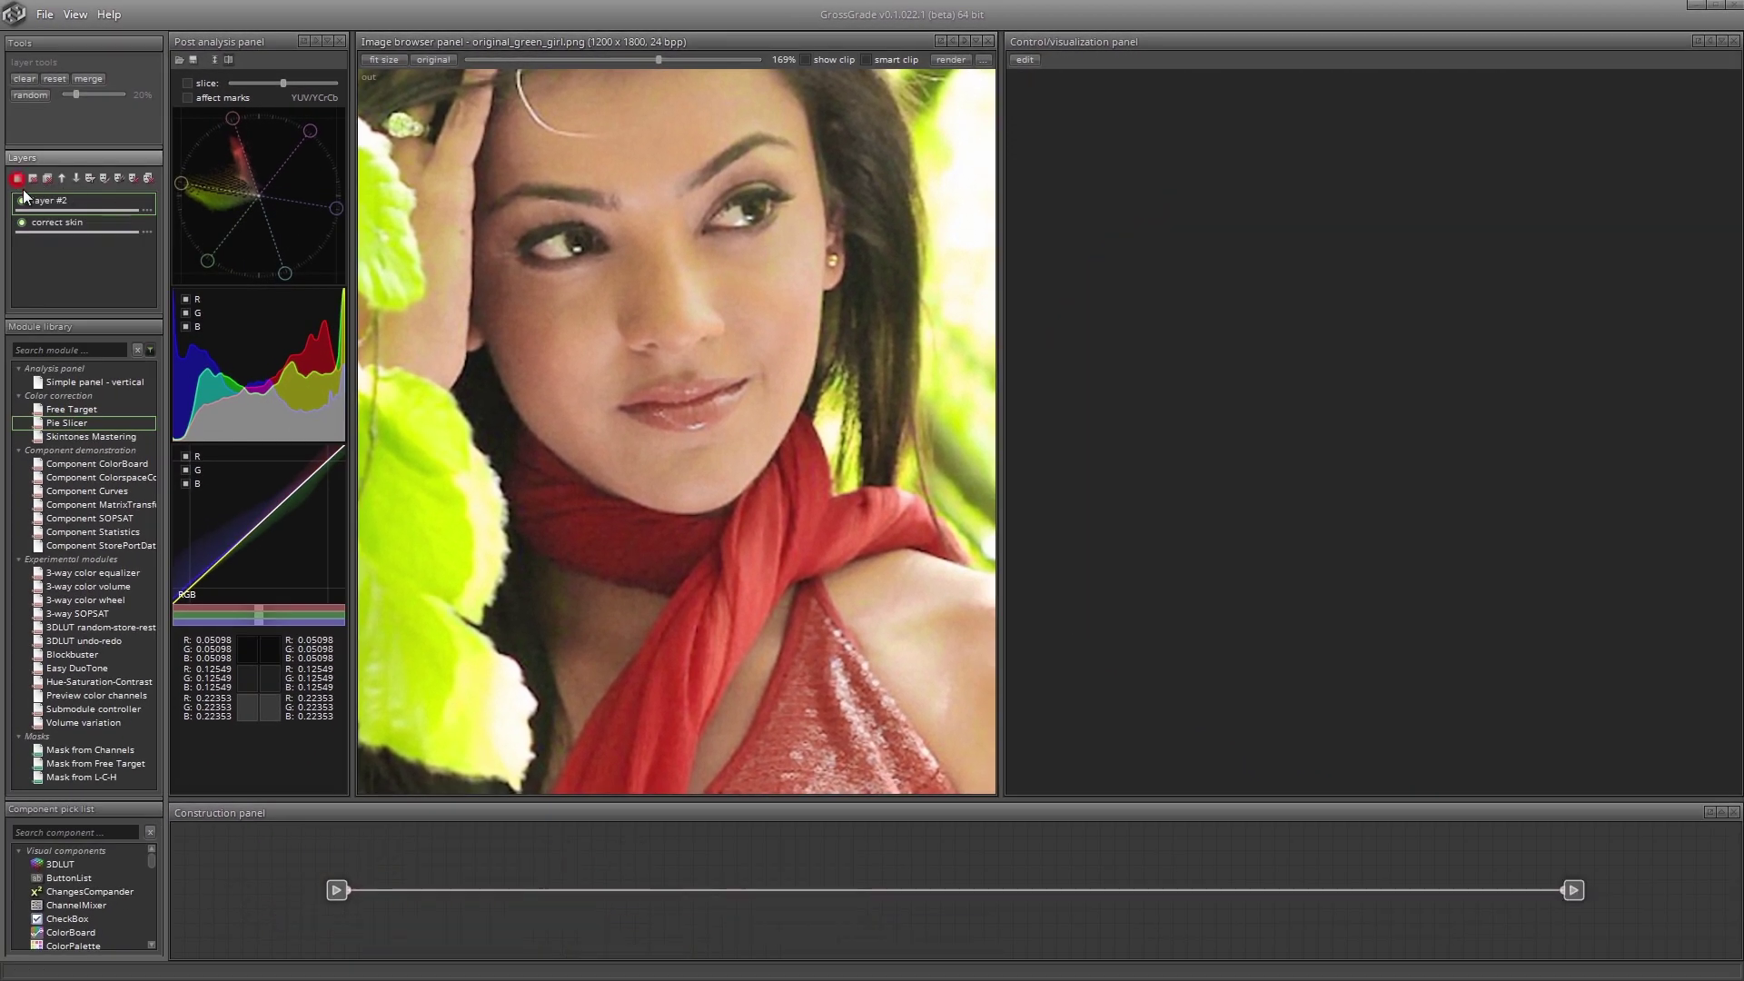
double_click(97, 407)
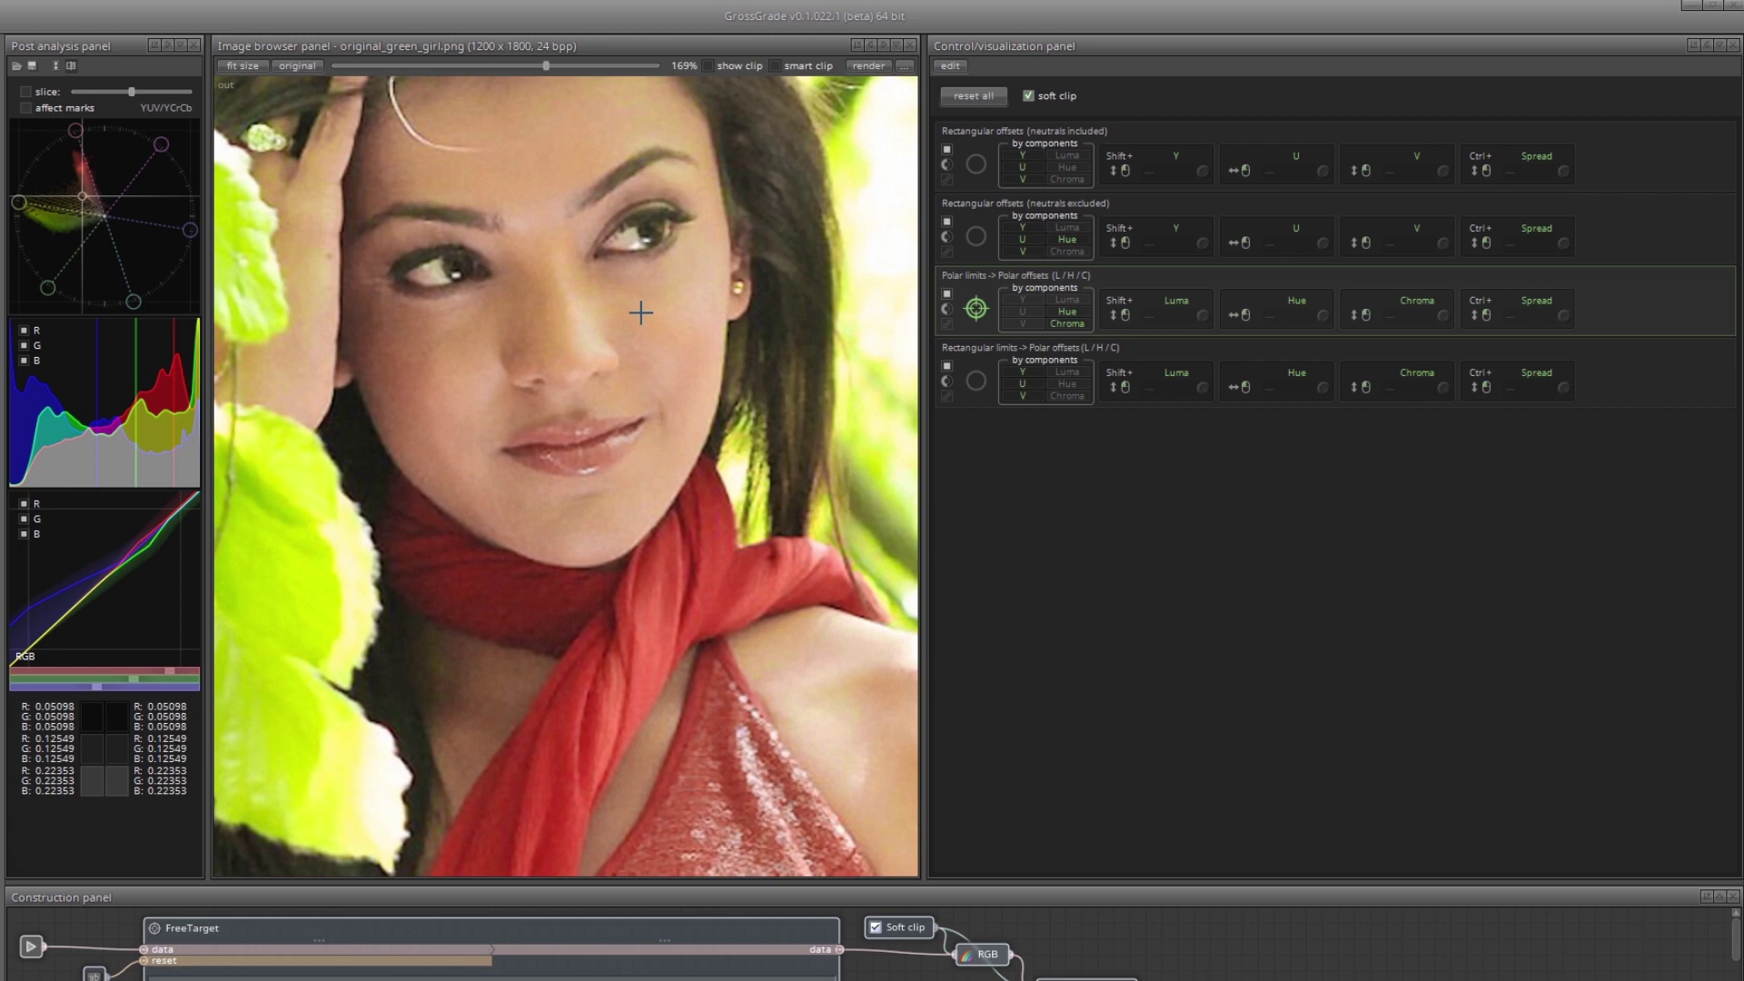
drag(640, 312, 641, 341)
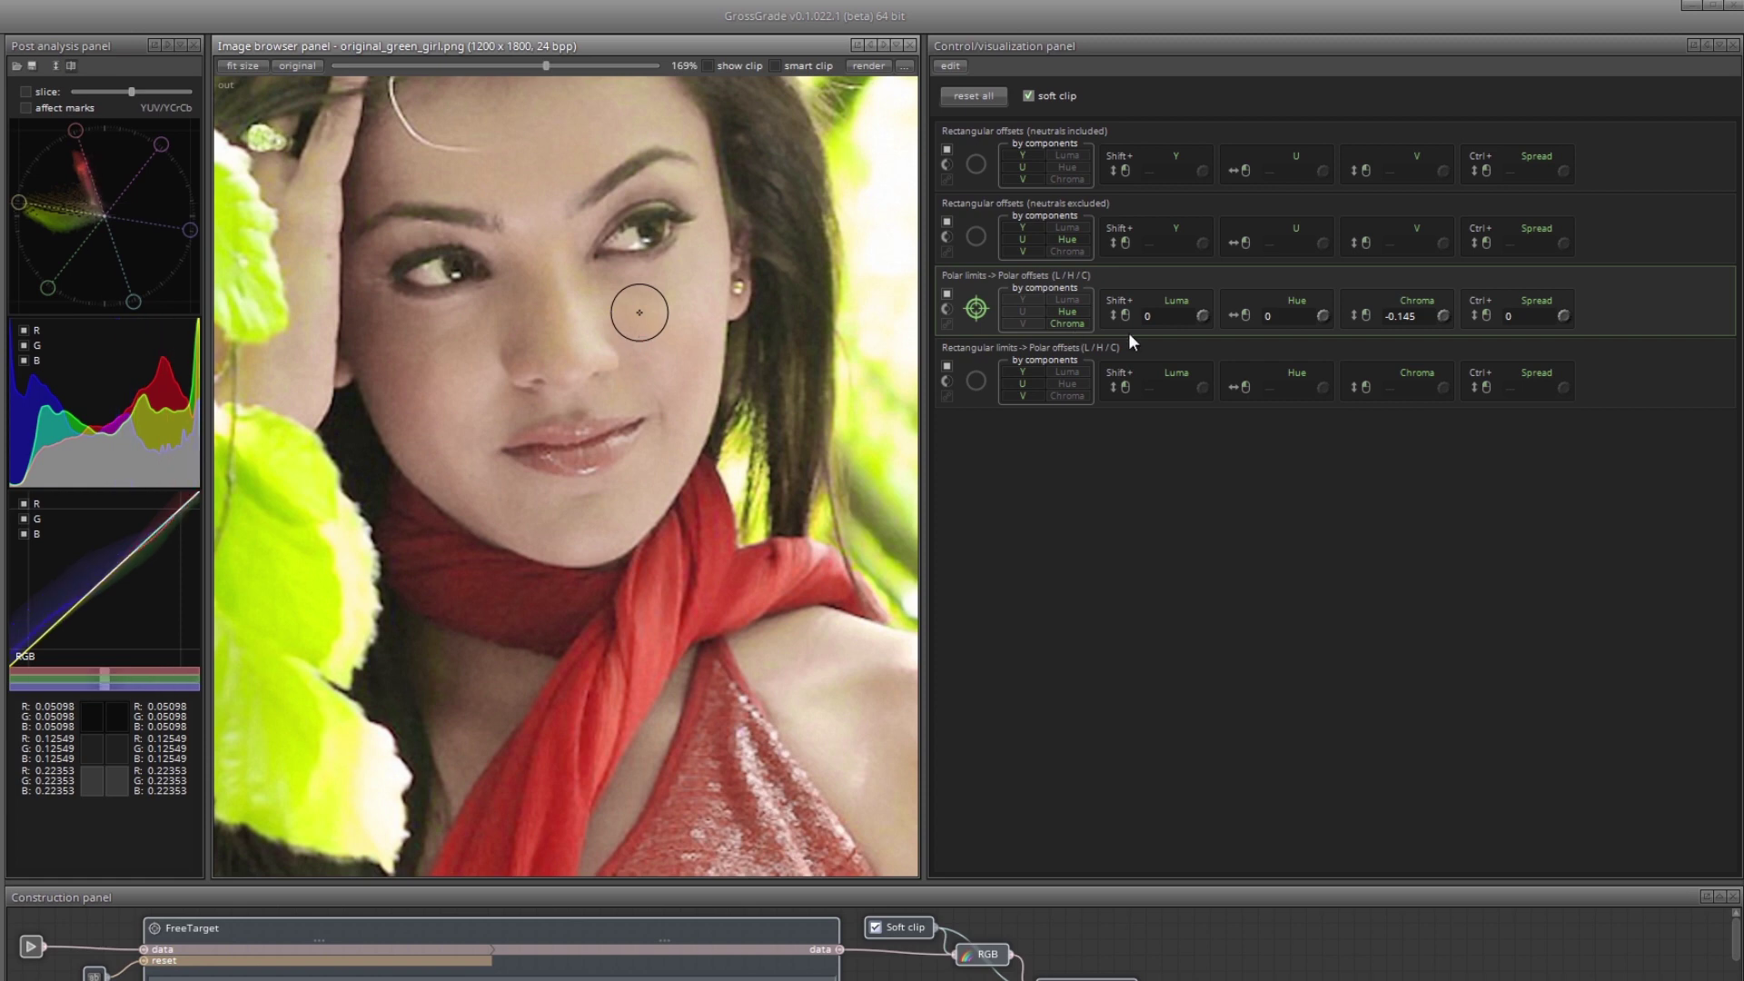
click(1565, 316)
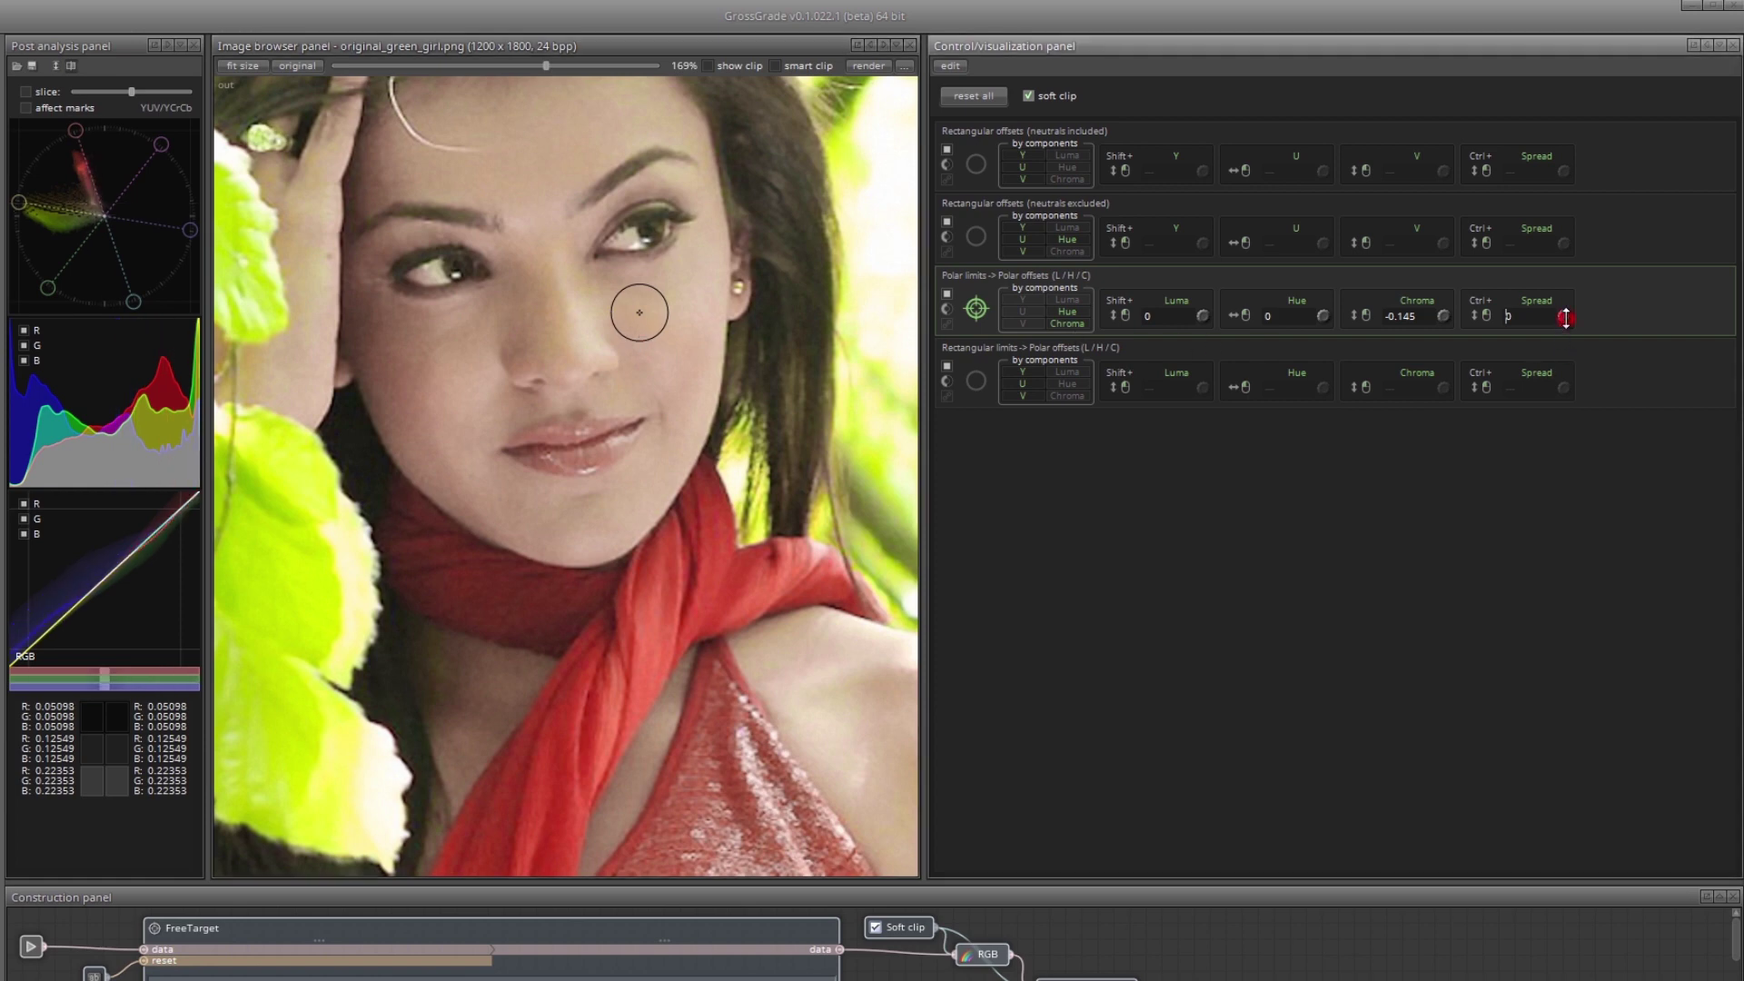
drag(1565, 357, 1594, 926)
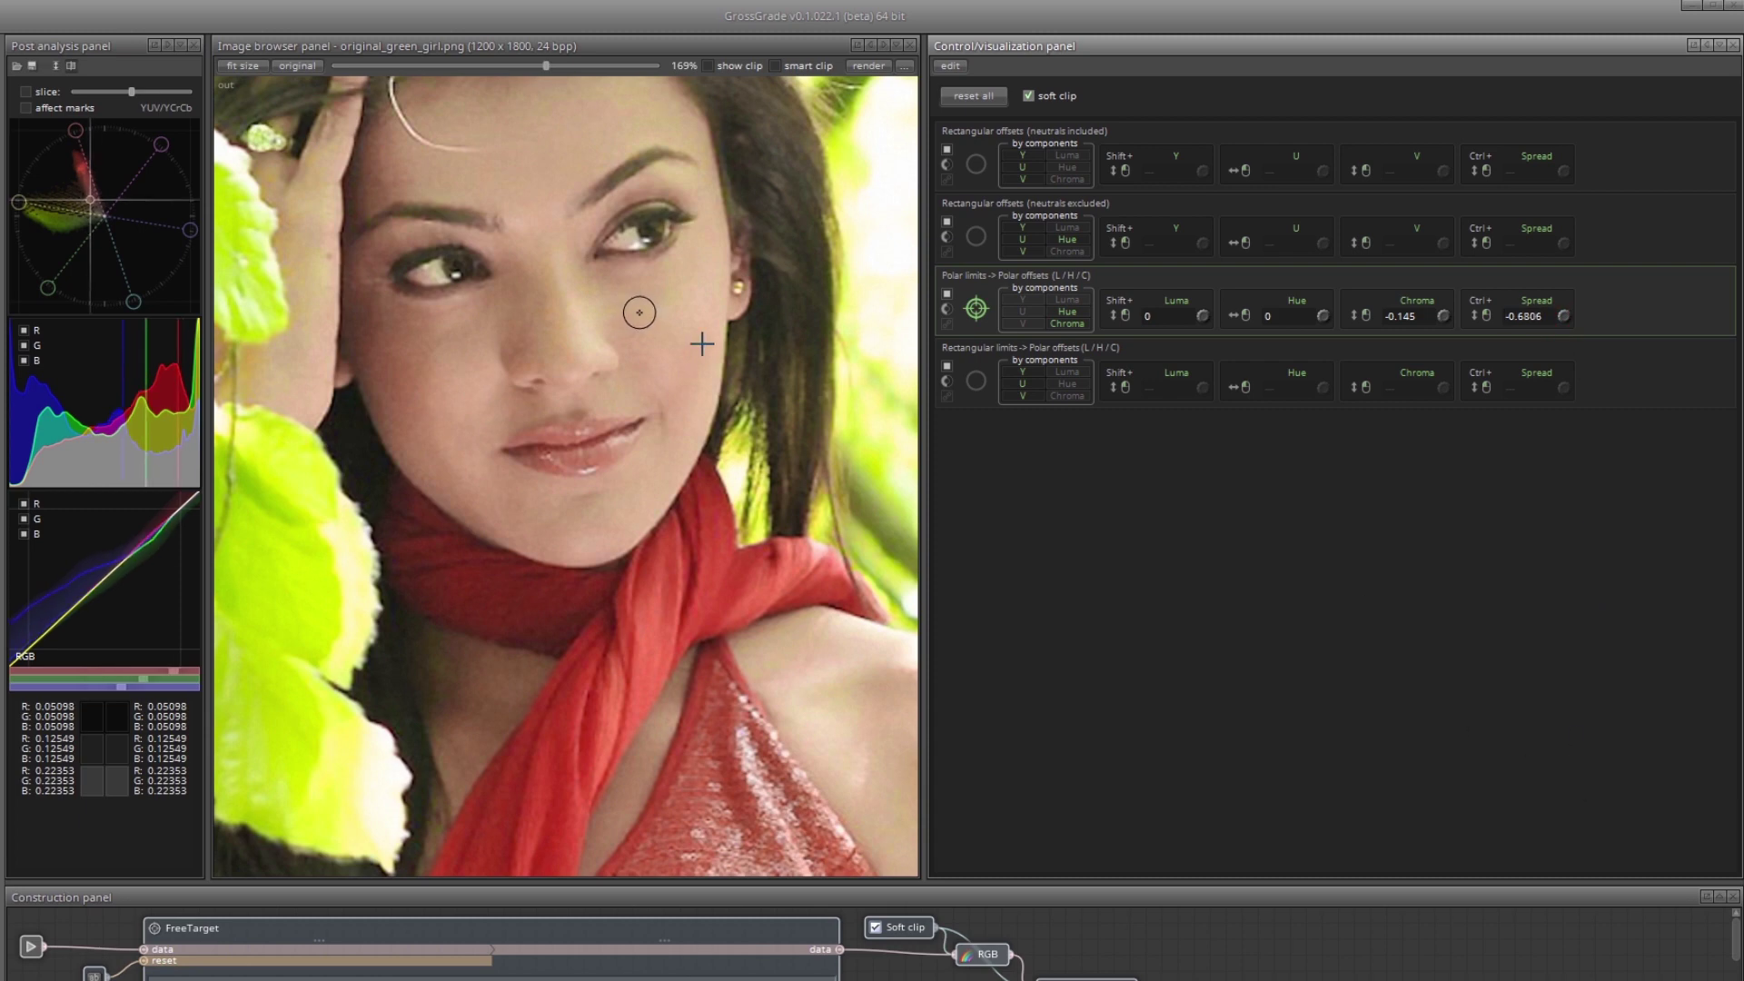
scroll(689, 379, down, 5)
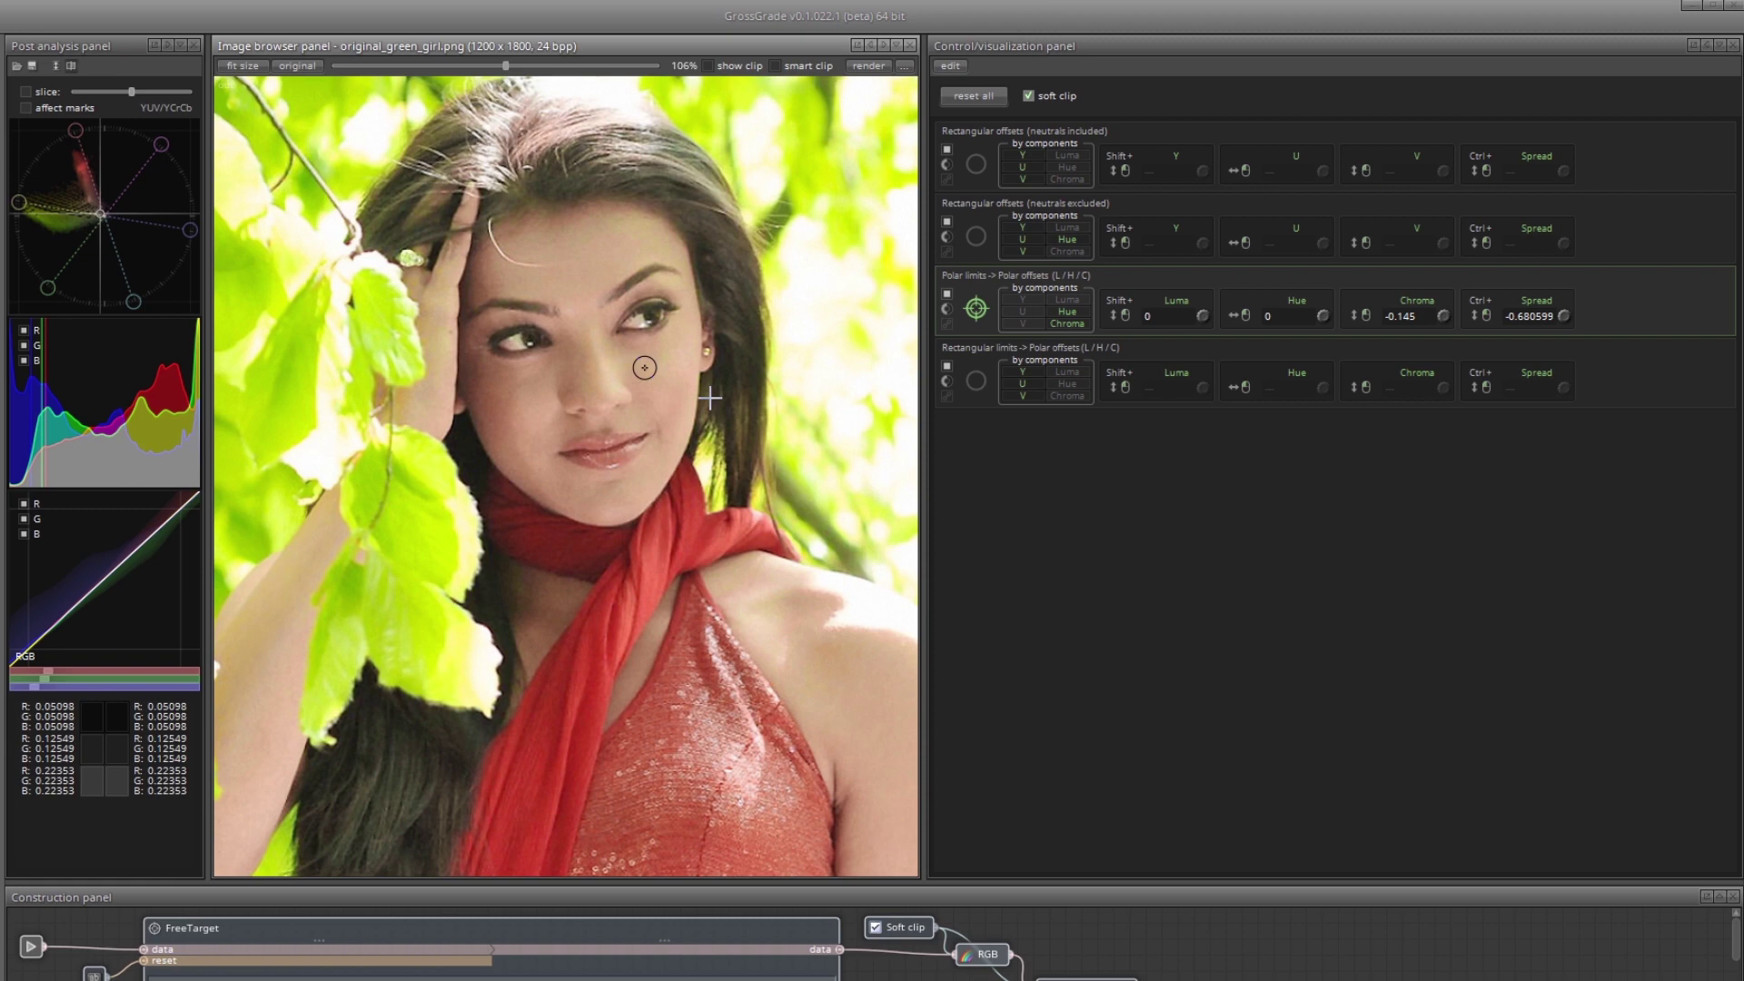
scroll(738, 343, down, 1)
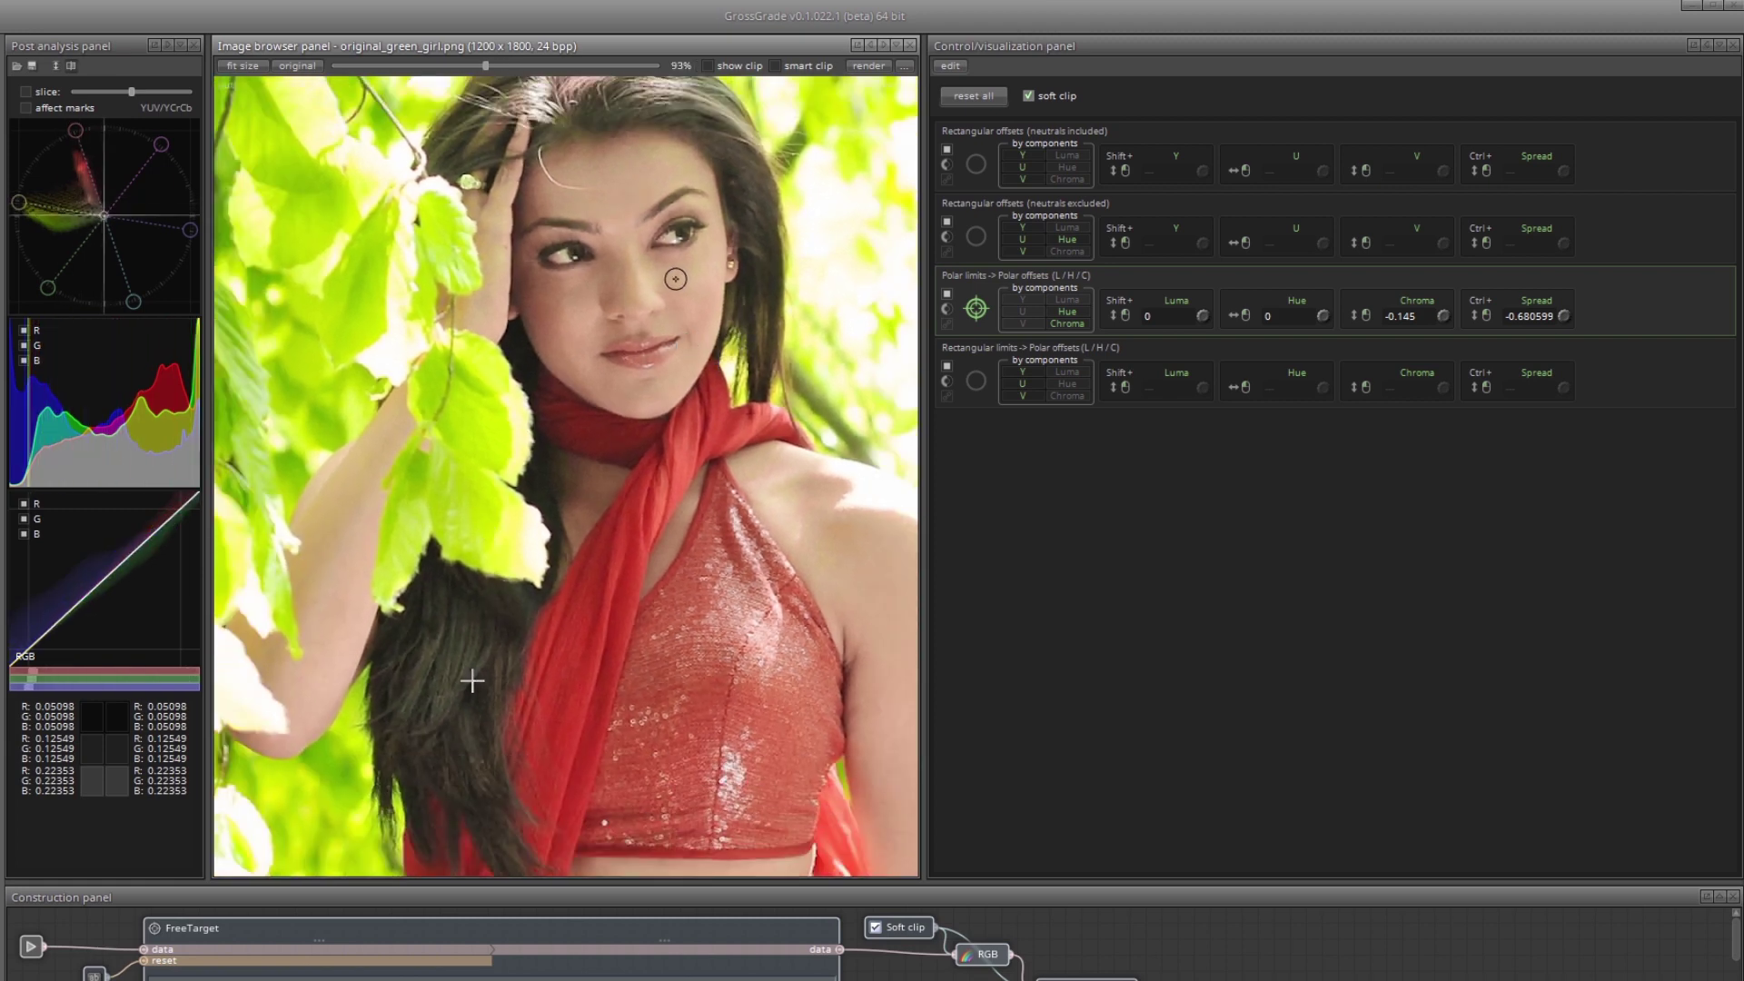
Place Free Target points on the hair and hairline with a -0.07 luma shift.
click(976, 382)
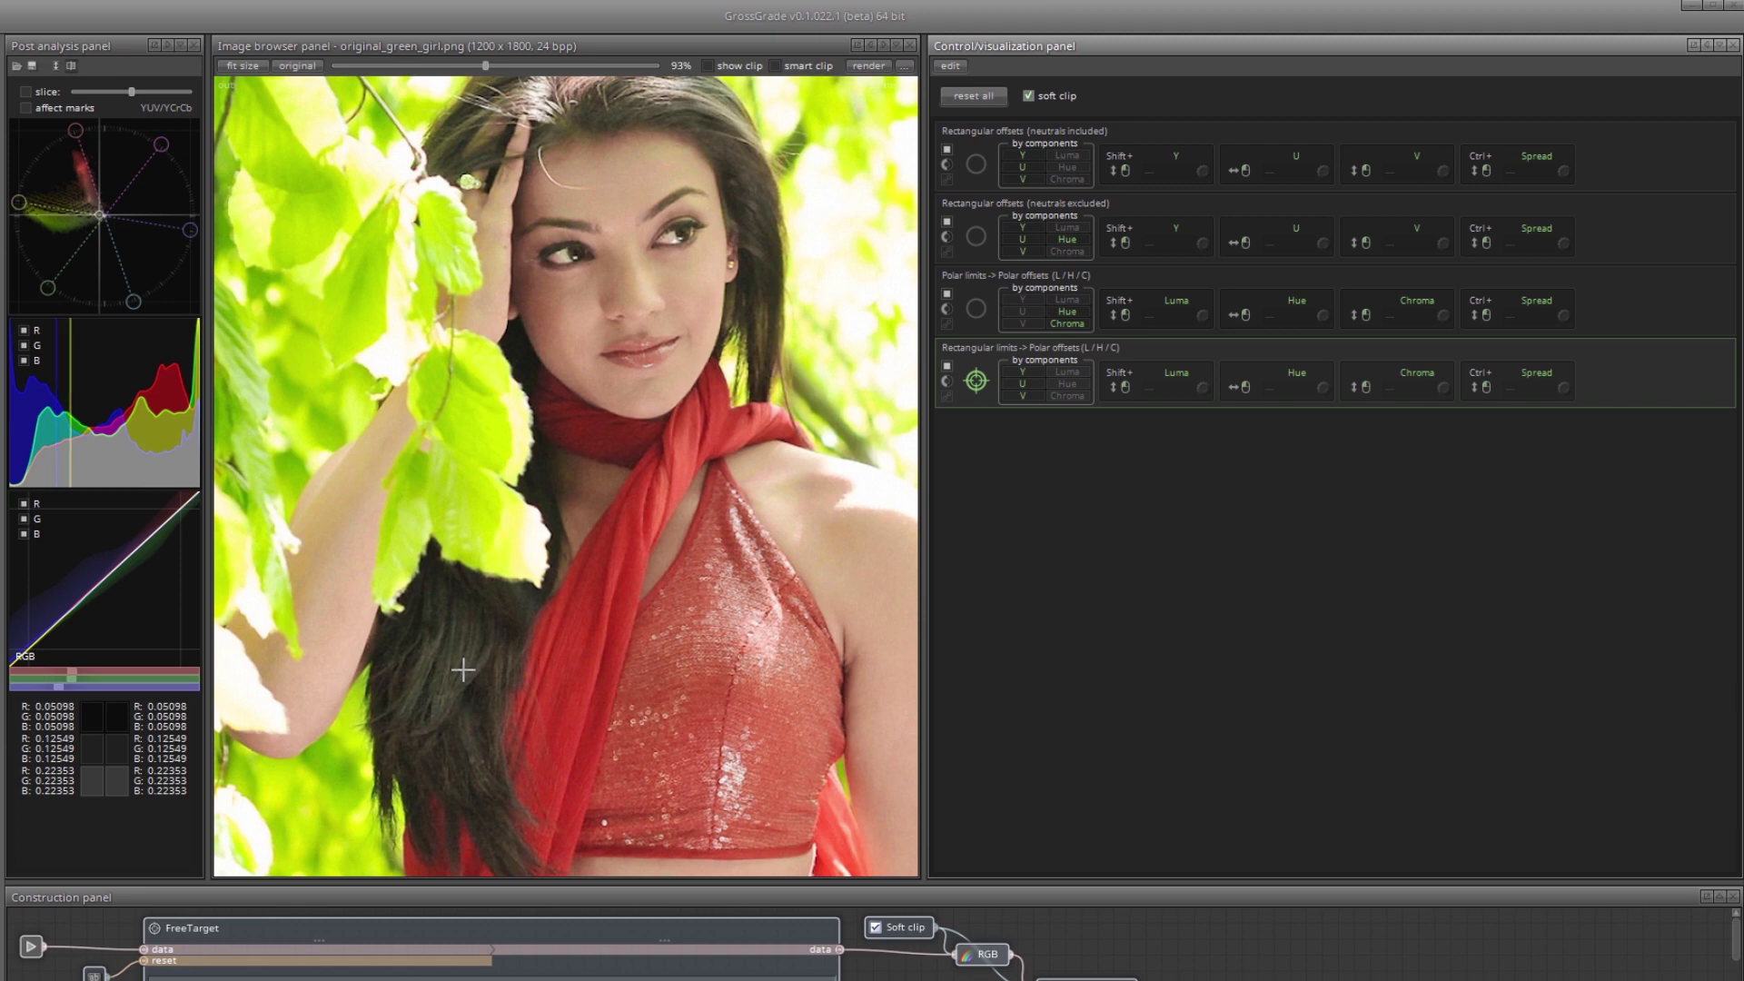
click(463, 670)
drag(463, 670, 464, 650)
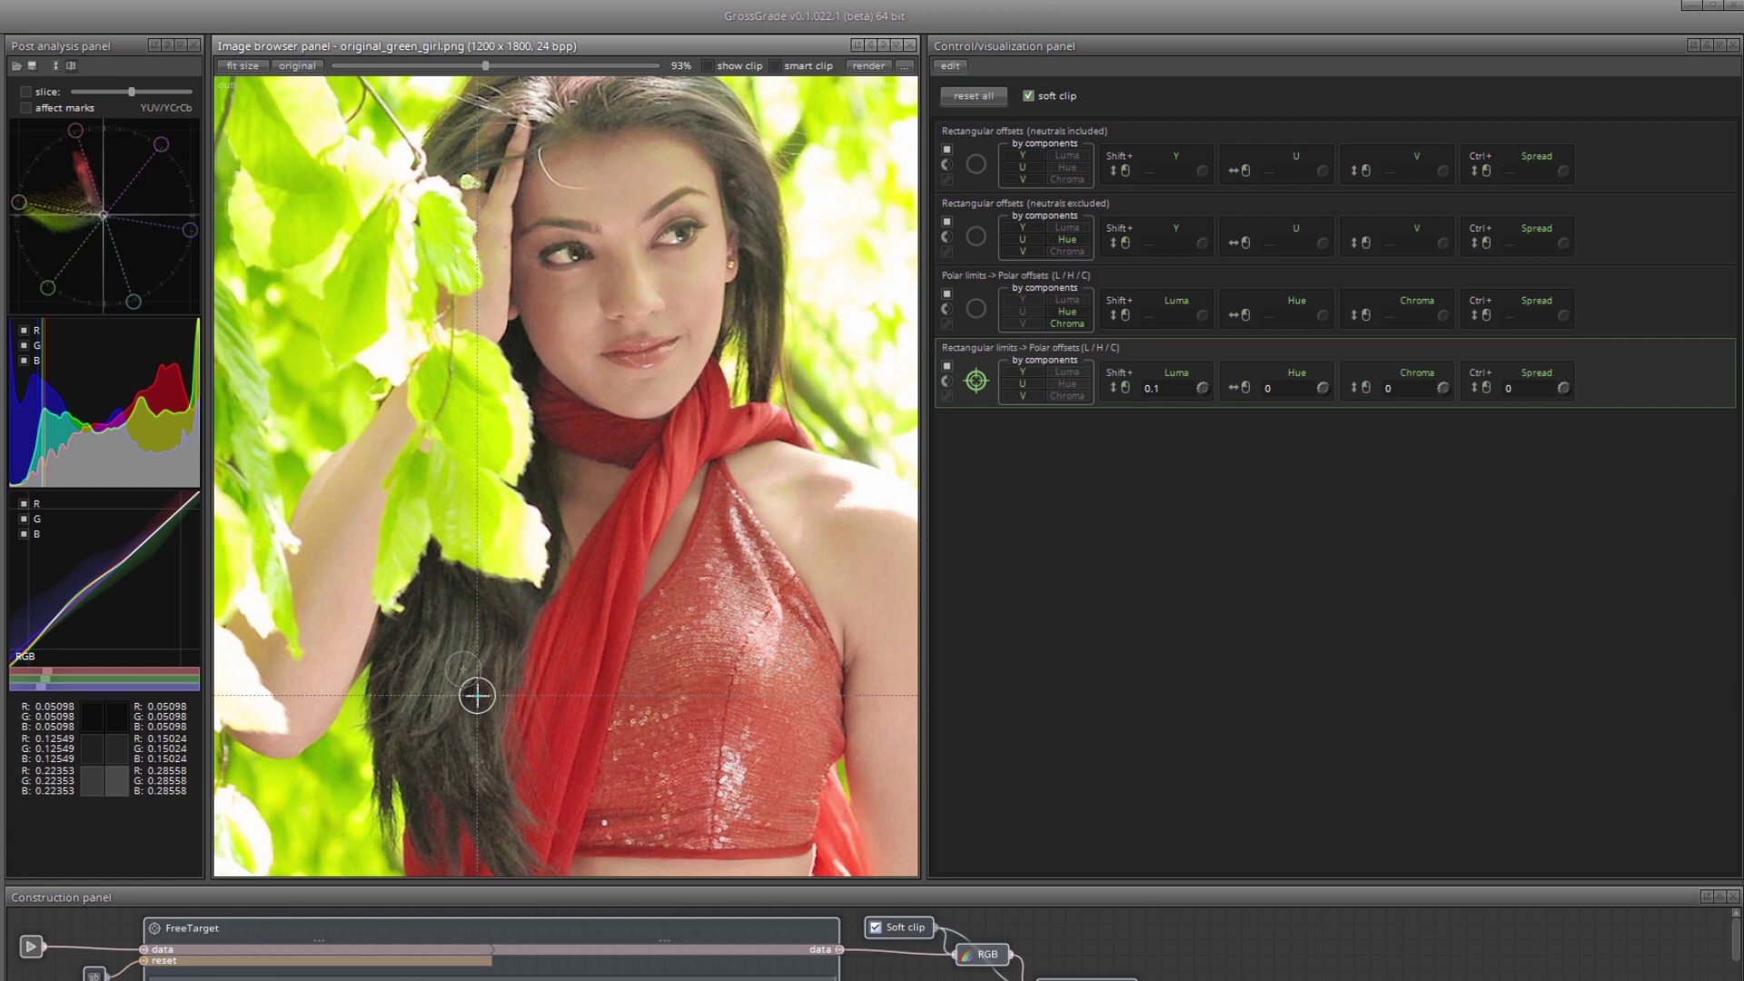
drag(477, 696, 477, 727)
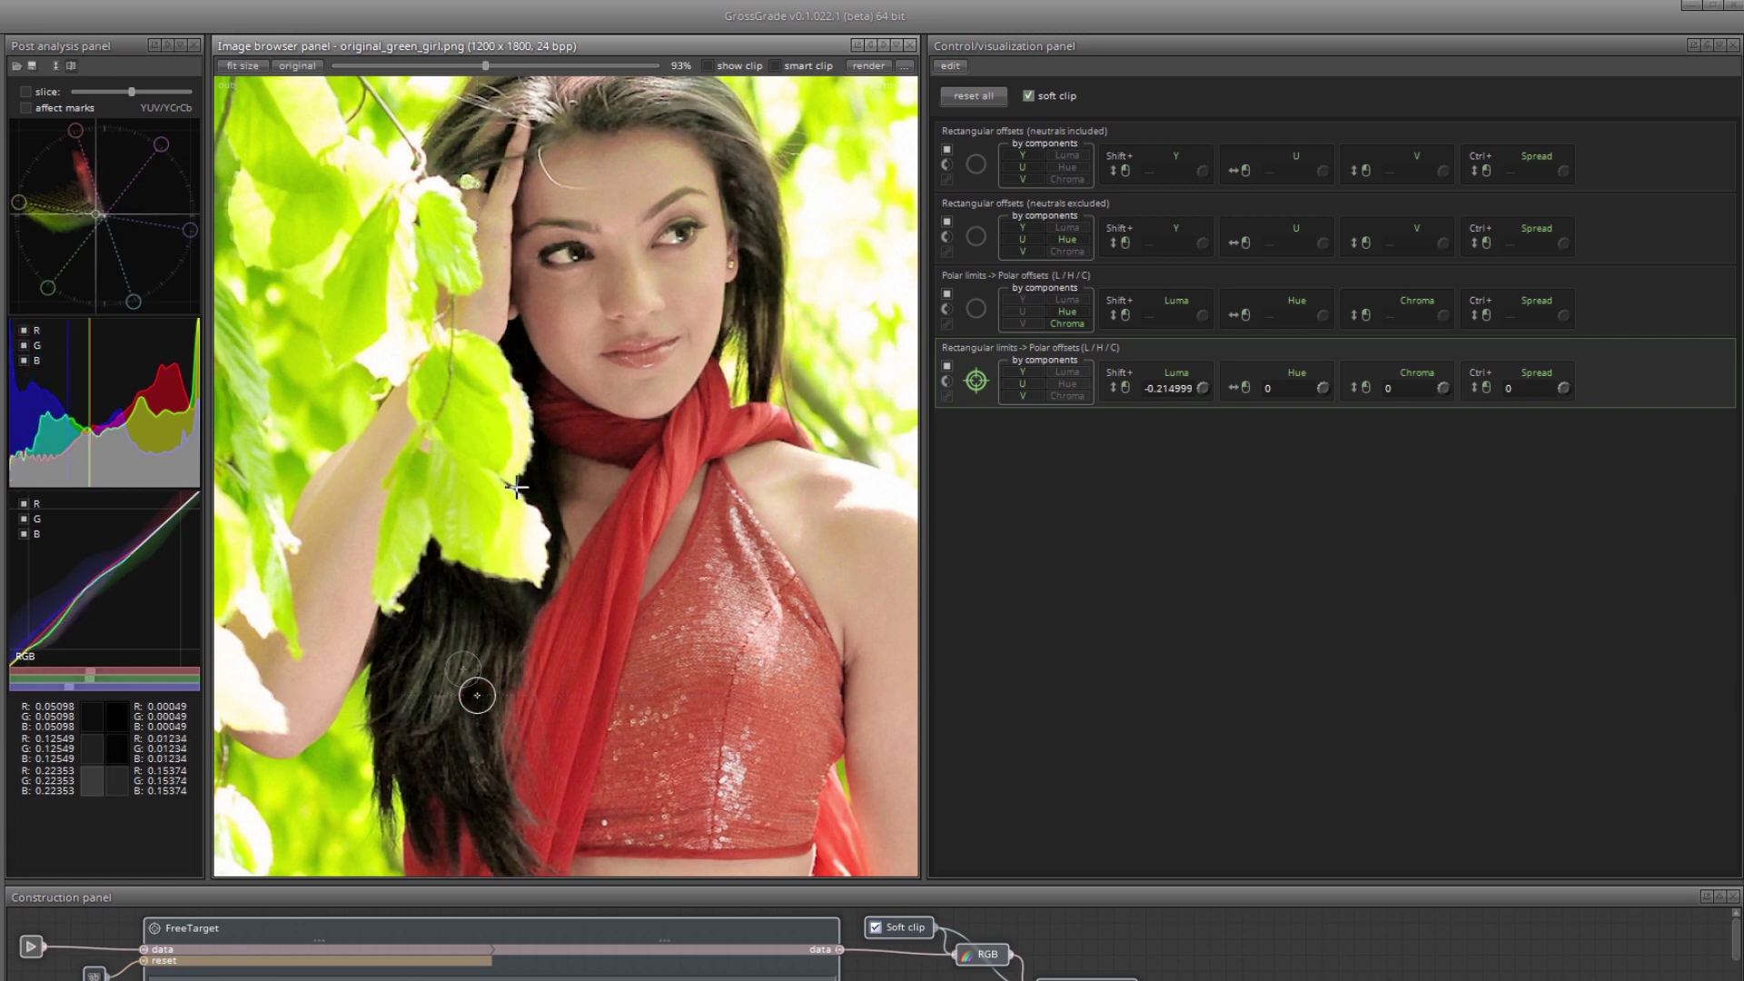
click(598, 118)
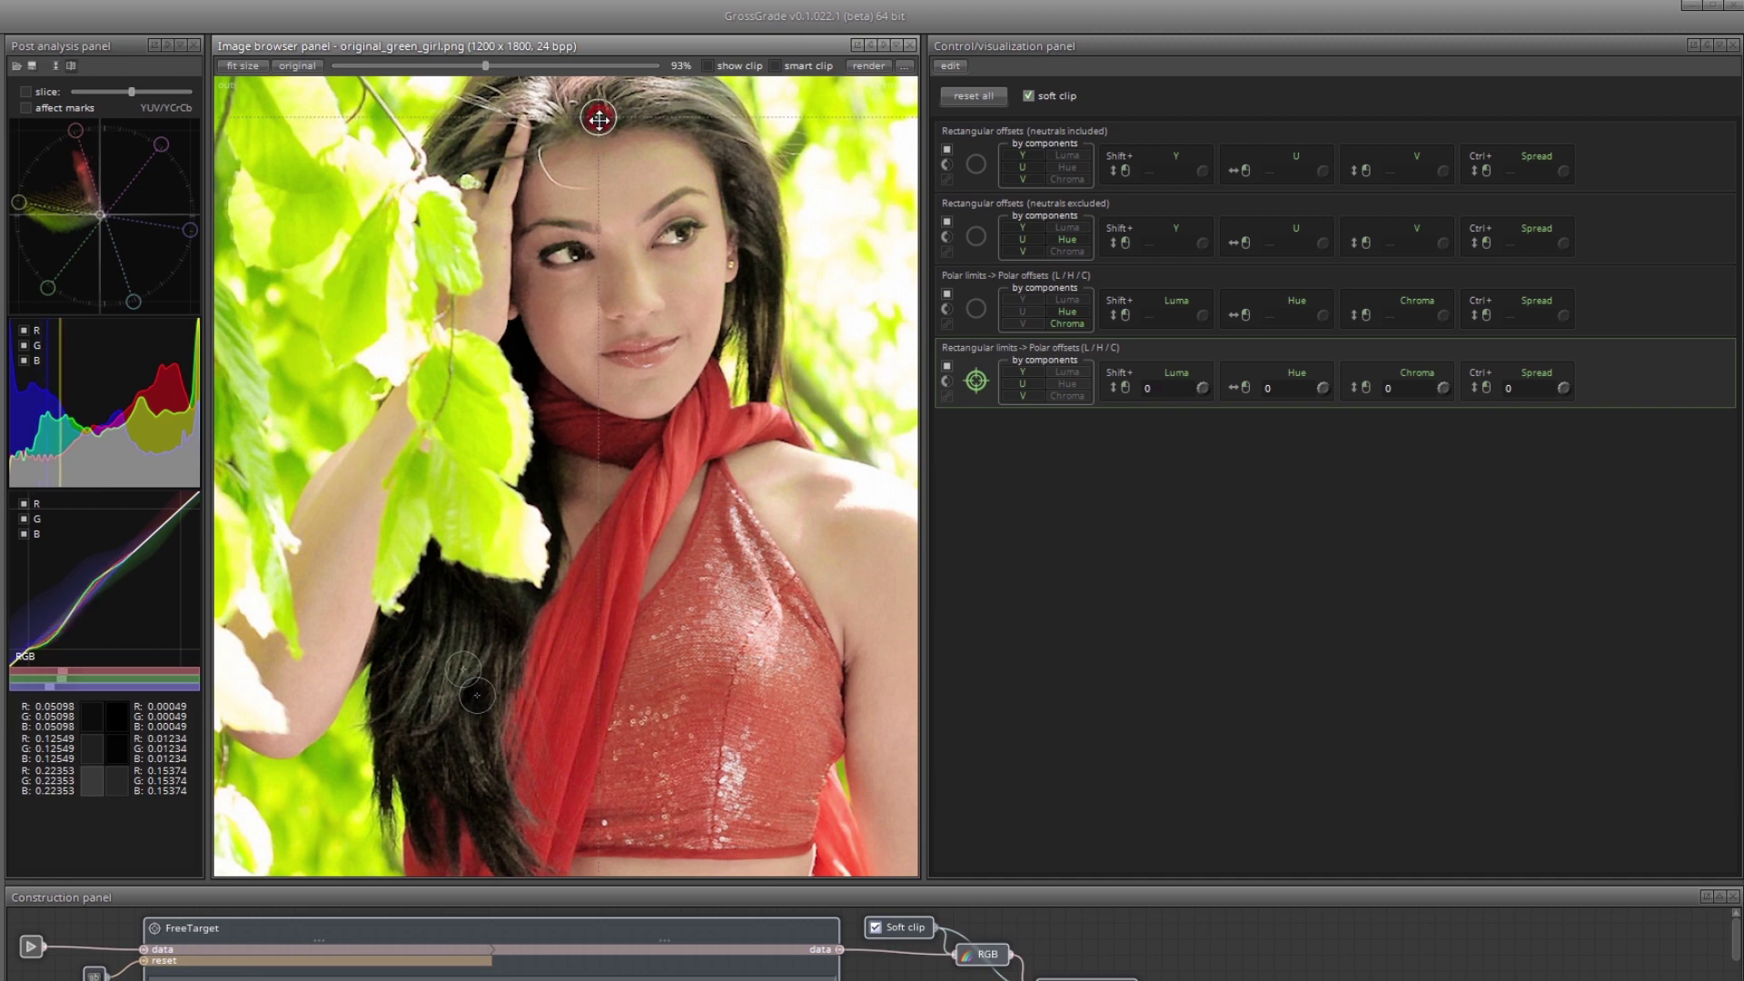
drag(598, 156, 599, 154)
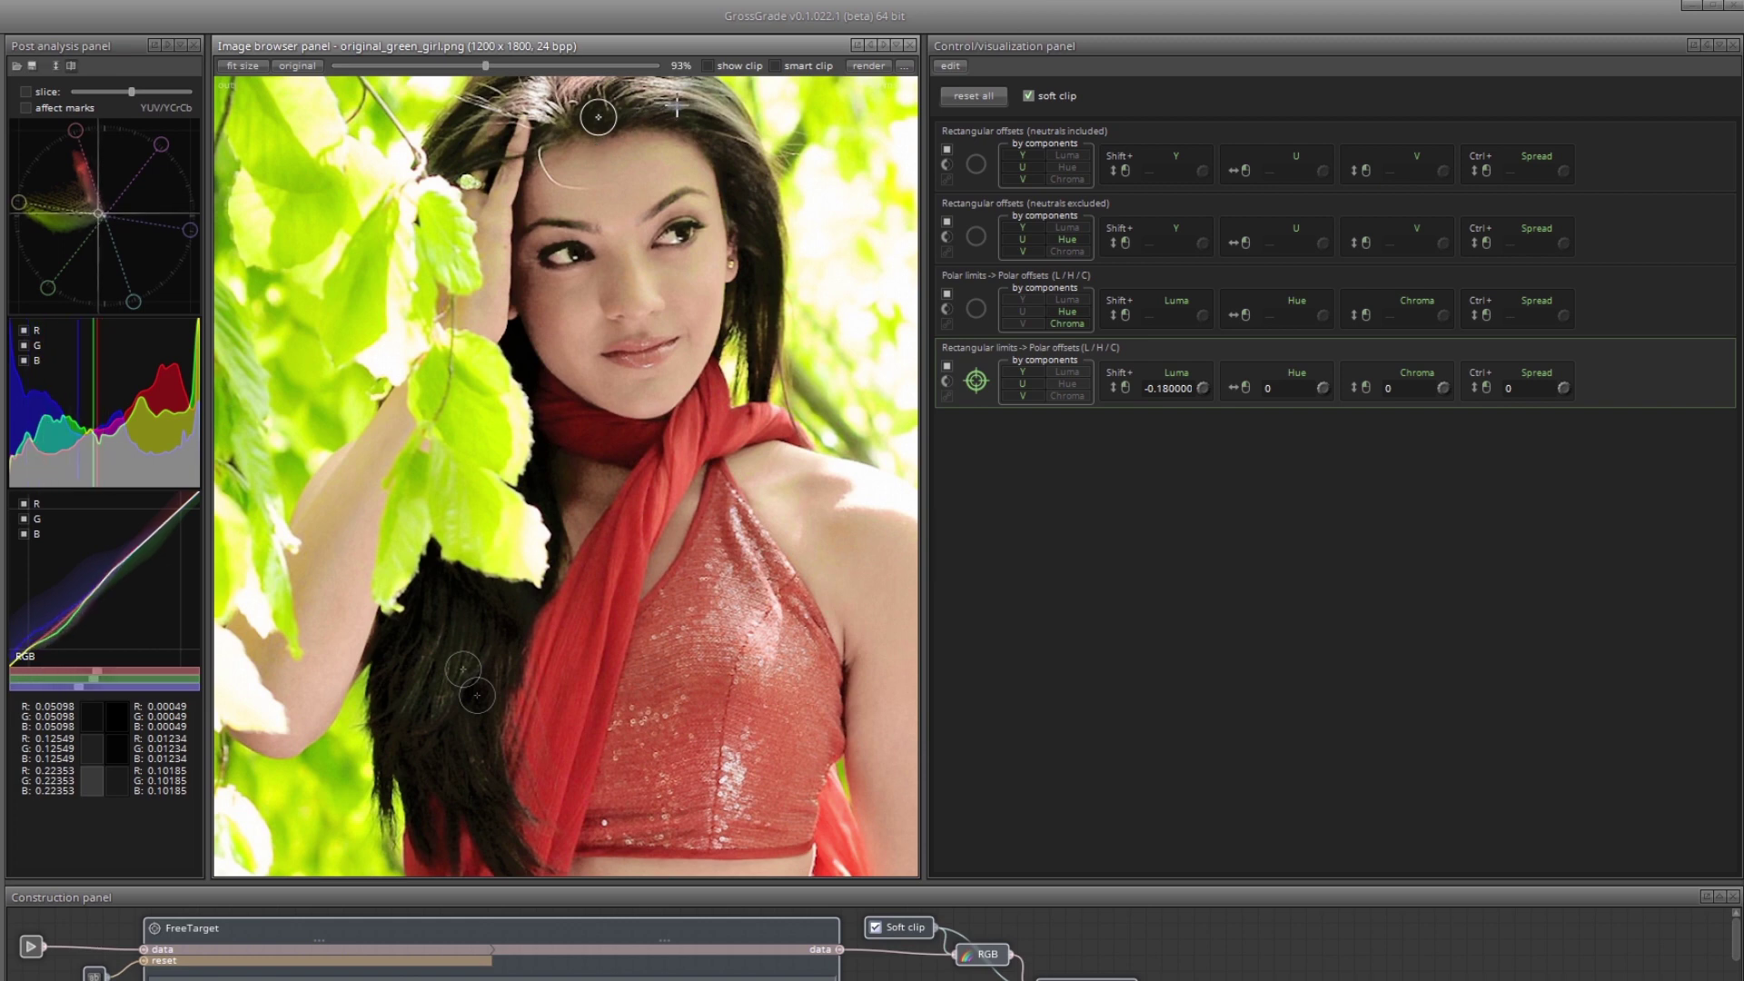
drag(676, 107, 673, 113)
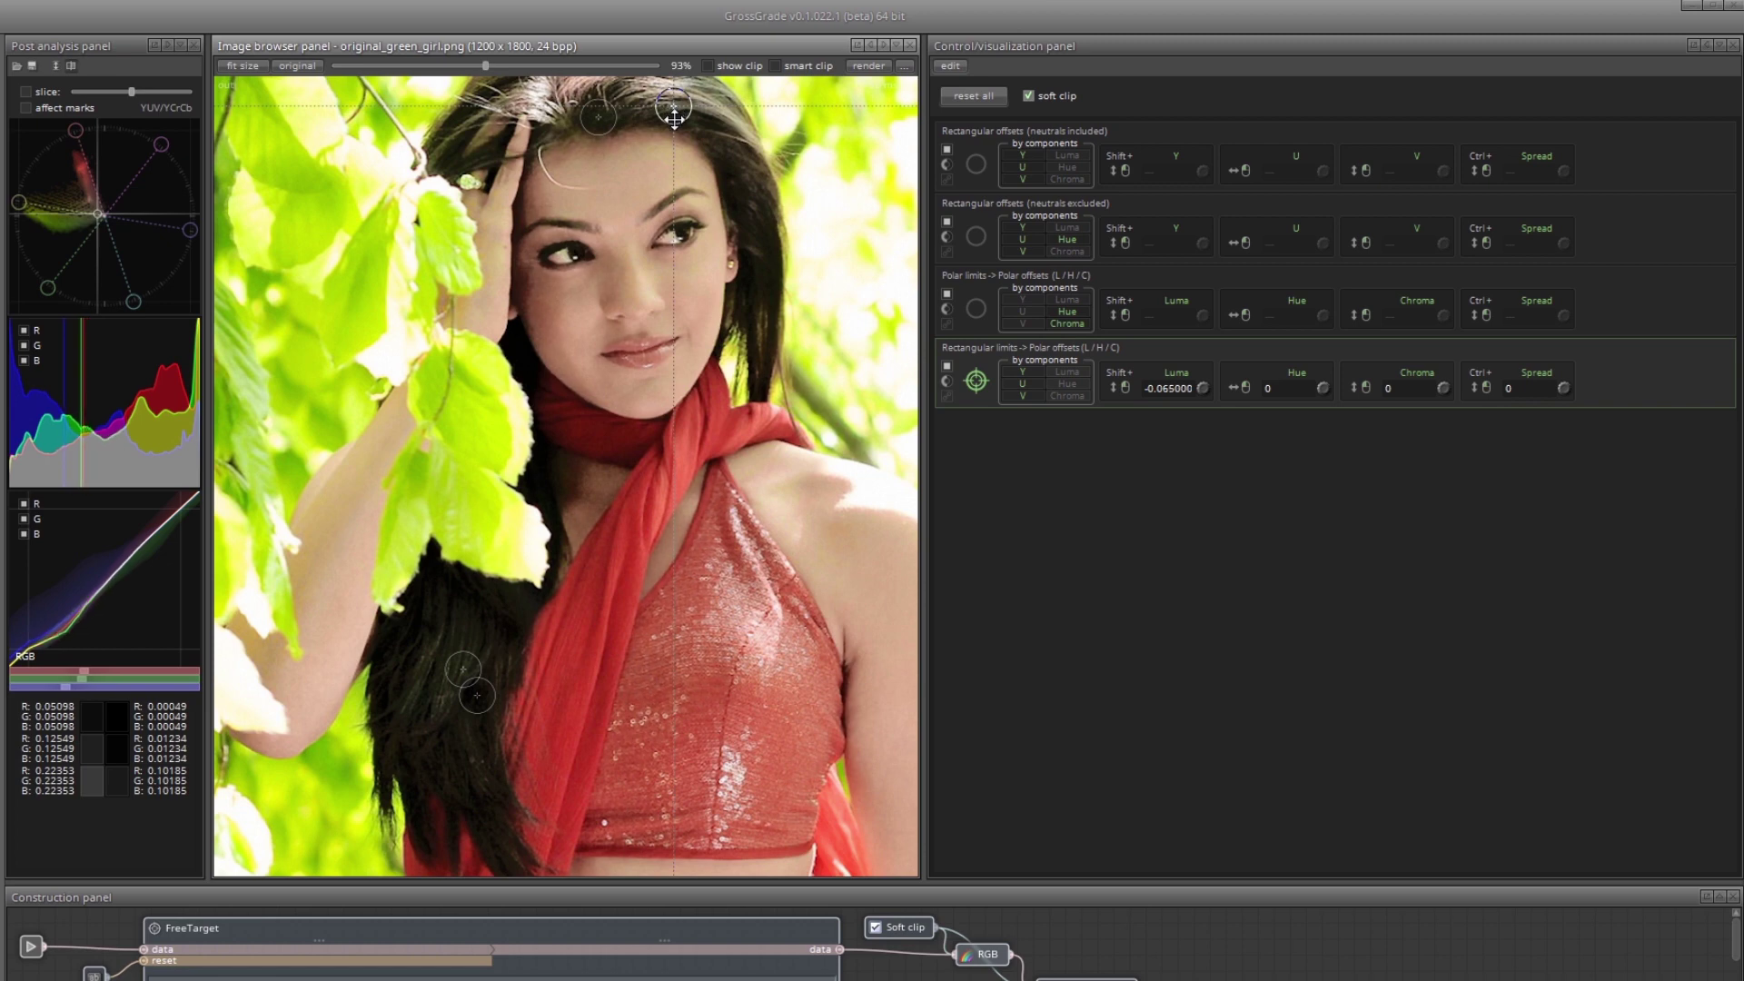
scroll(726, 314, down, 2)
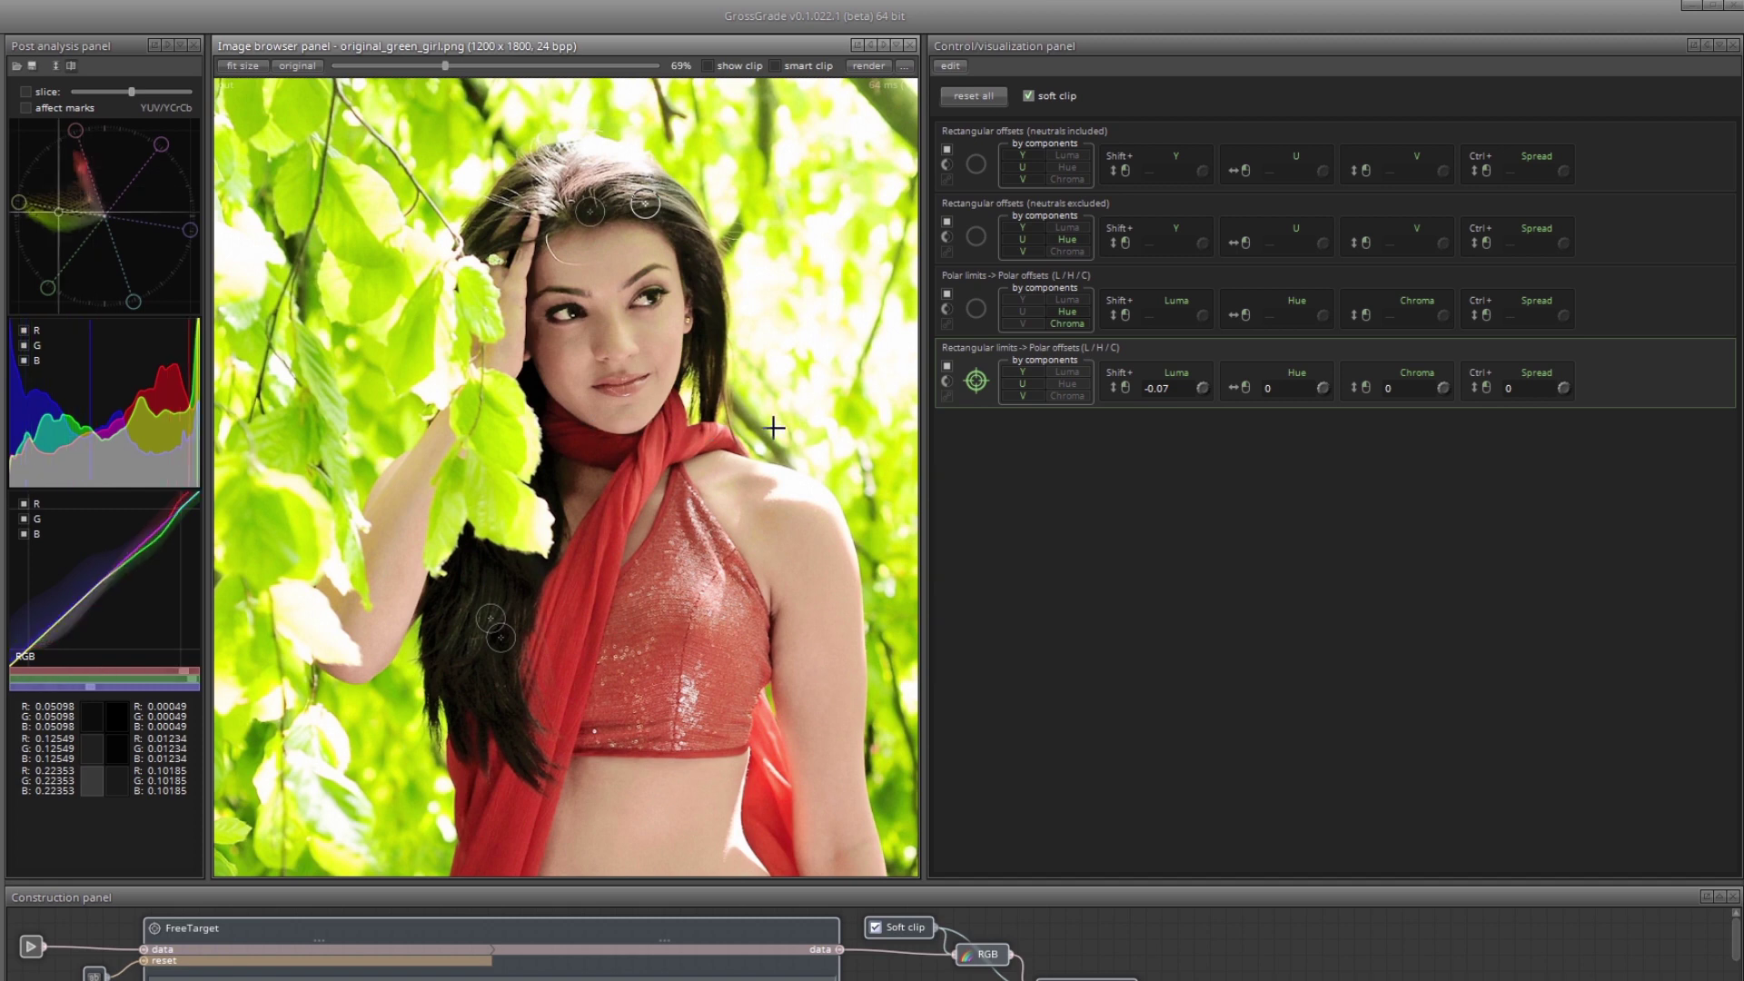
Rename layer #2 to 'correct elements'.
scroll(677, 472, up, 3)
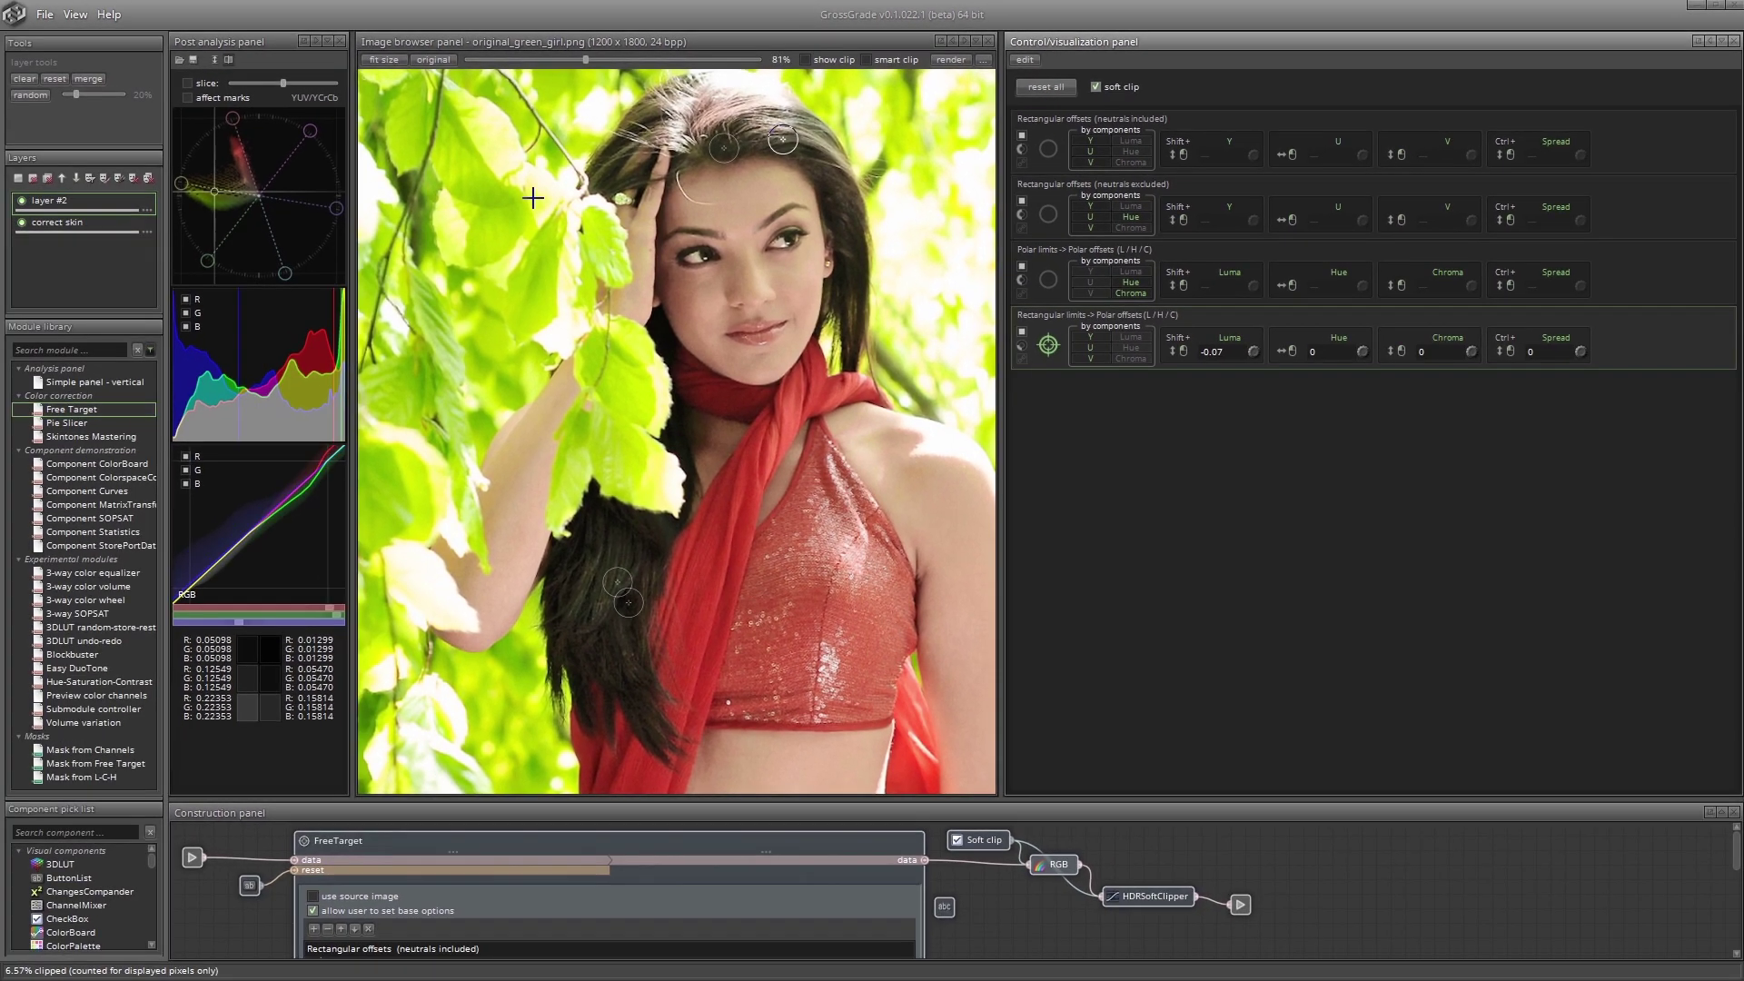
double_click(98, 199)
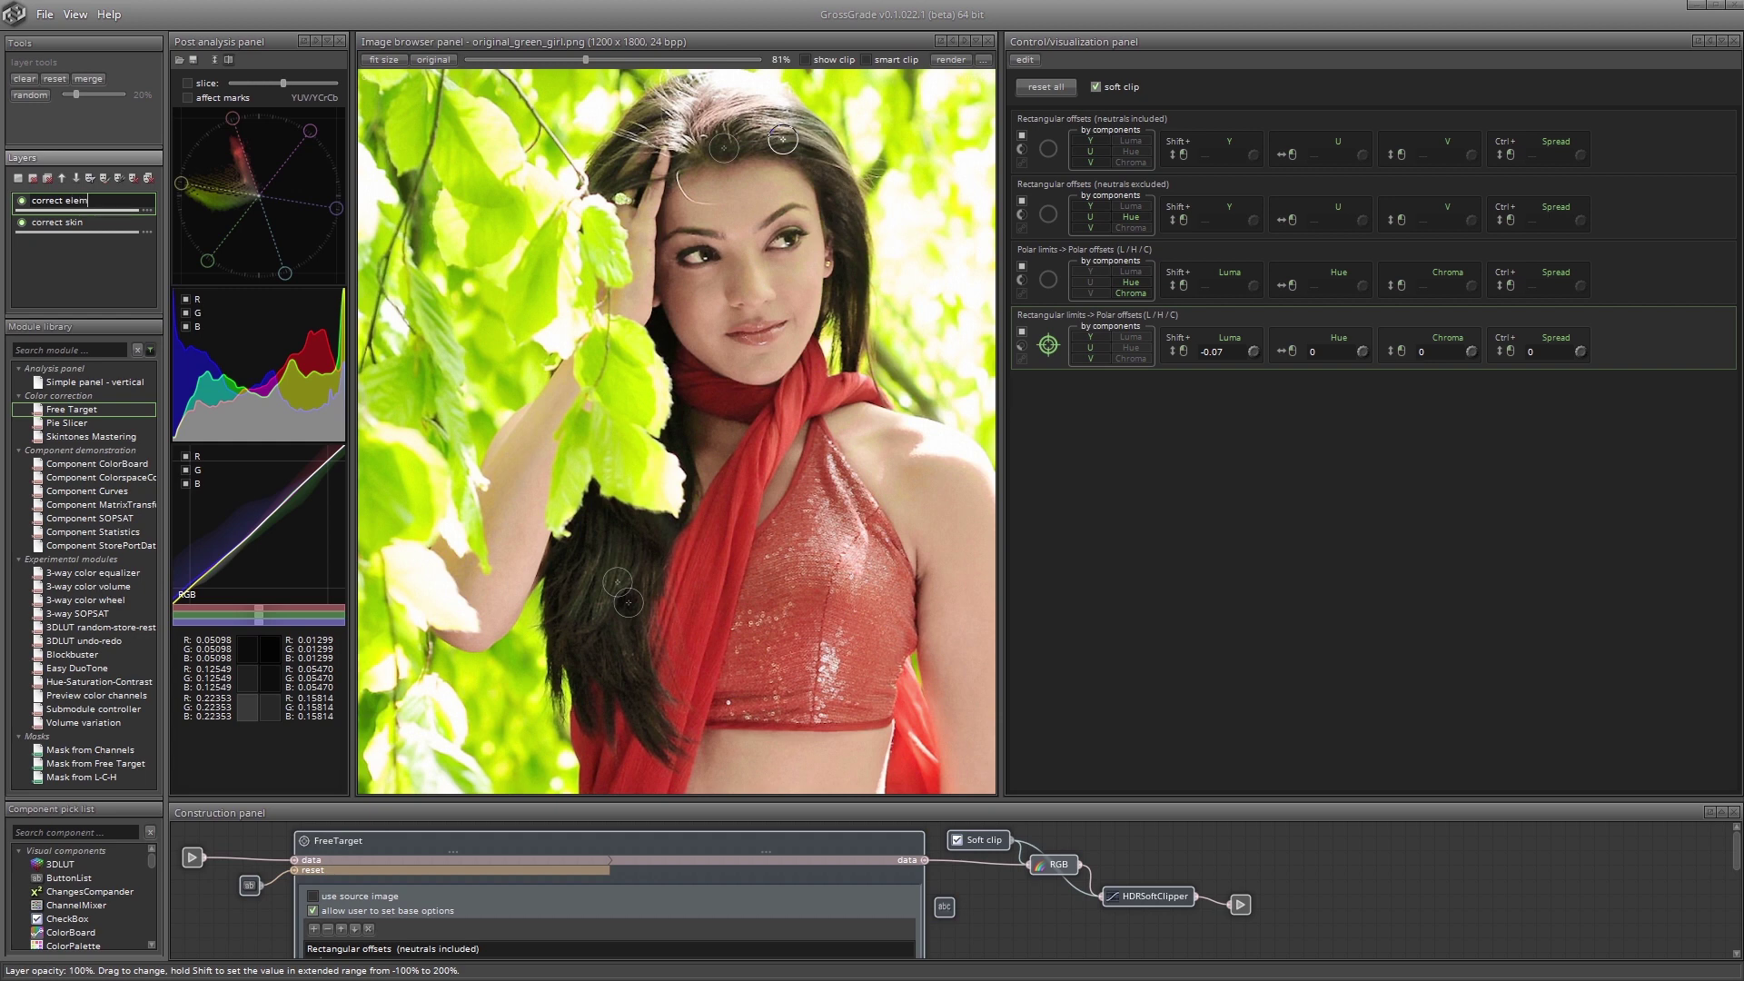
key(Return)
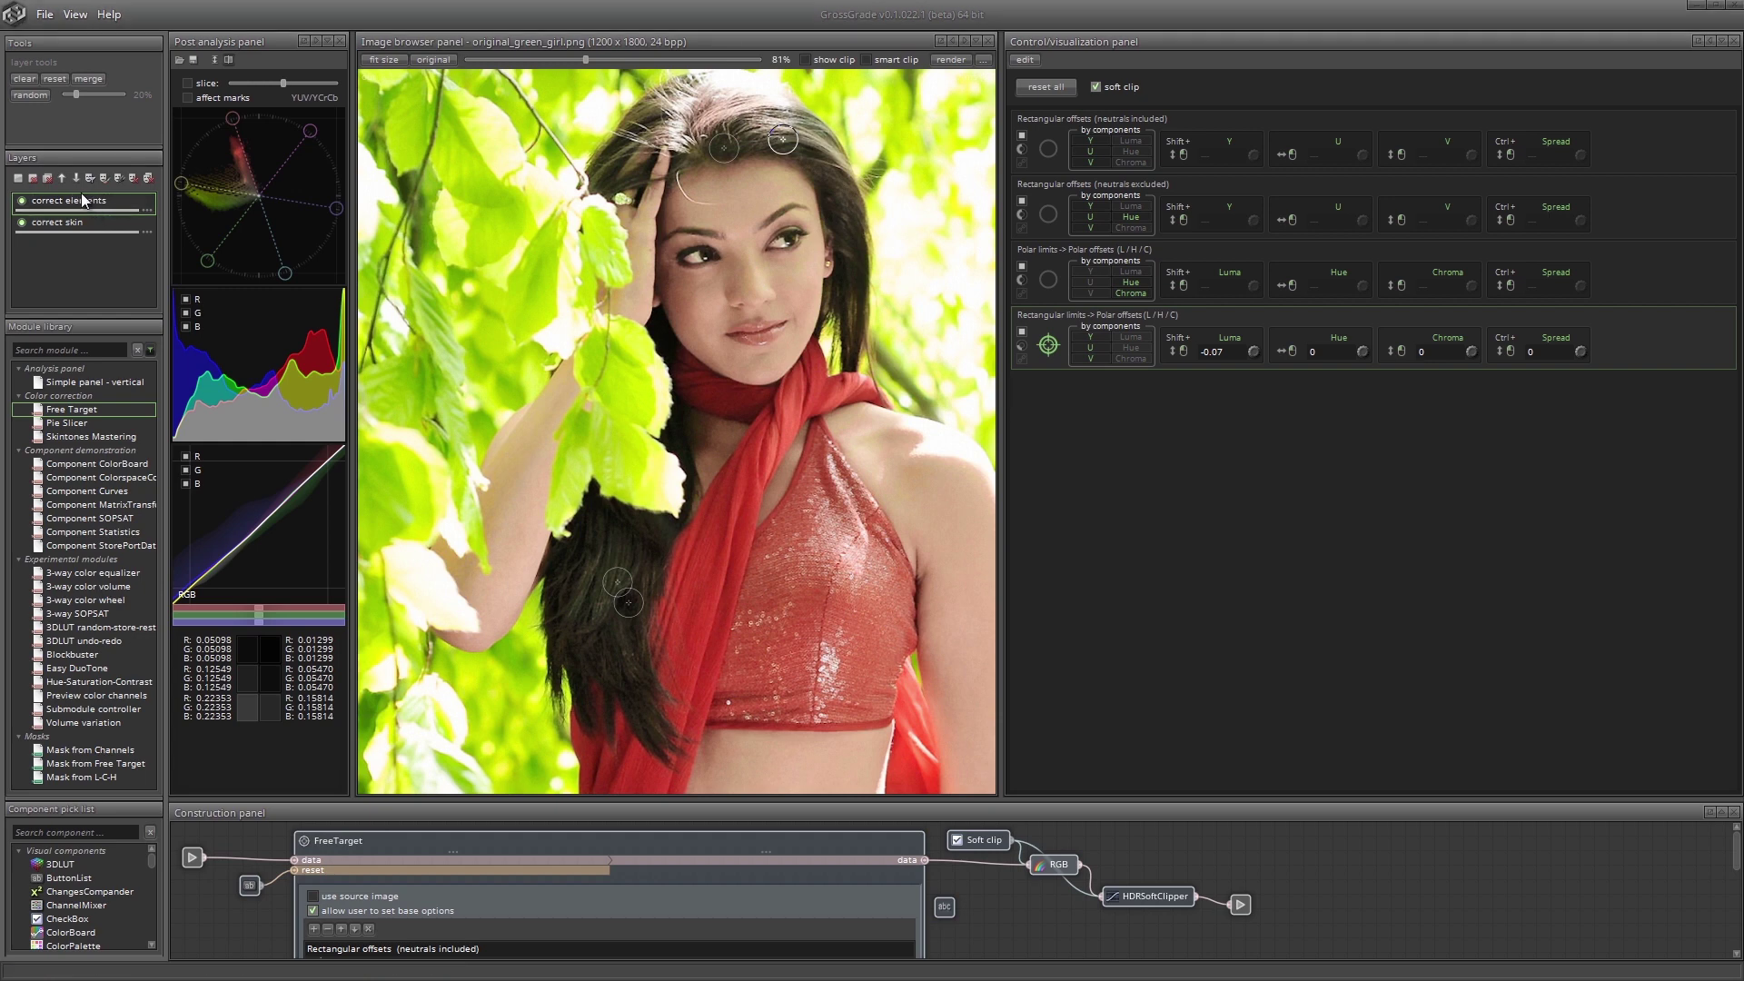
Add a new empty layer #3 on top of the stack.
drag(681, 439, 649, 388)
scroll(650, 388, down, 3)
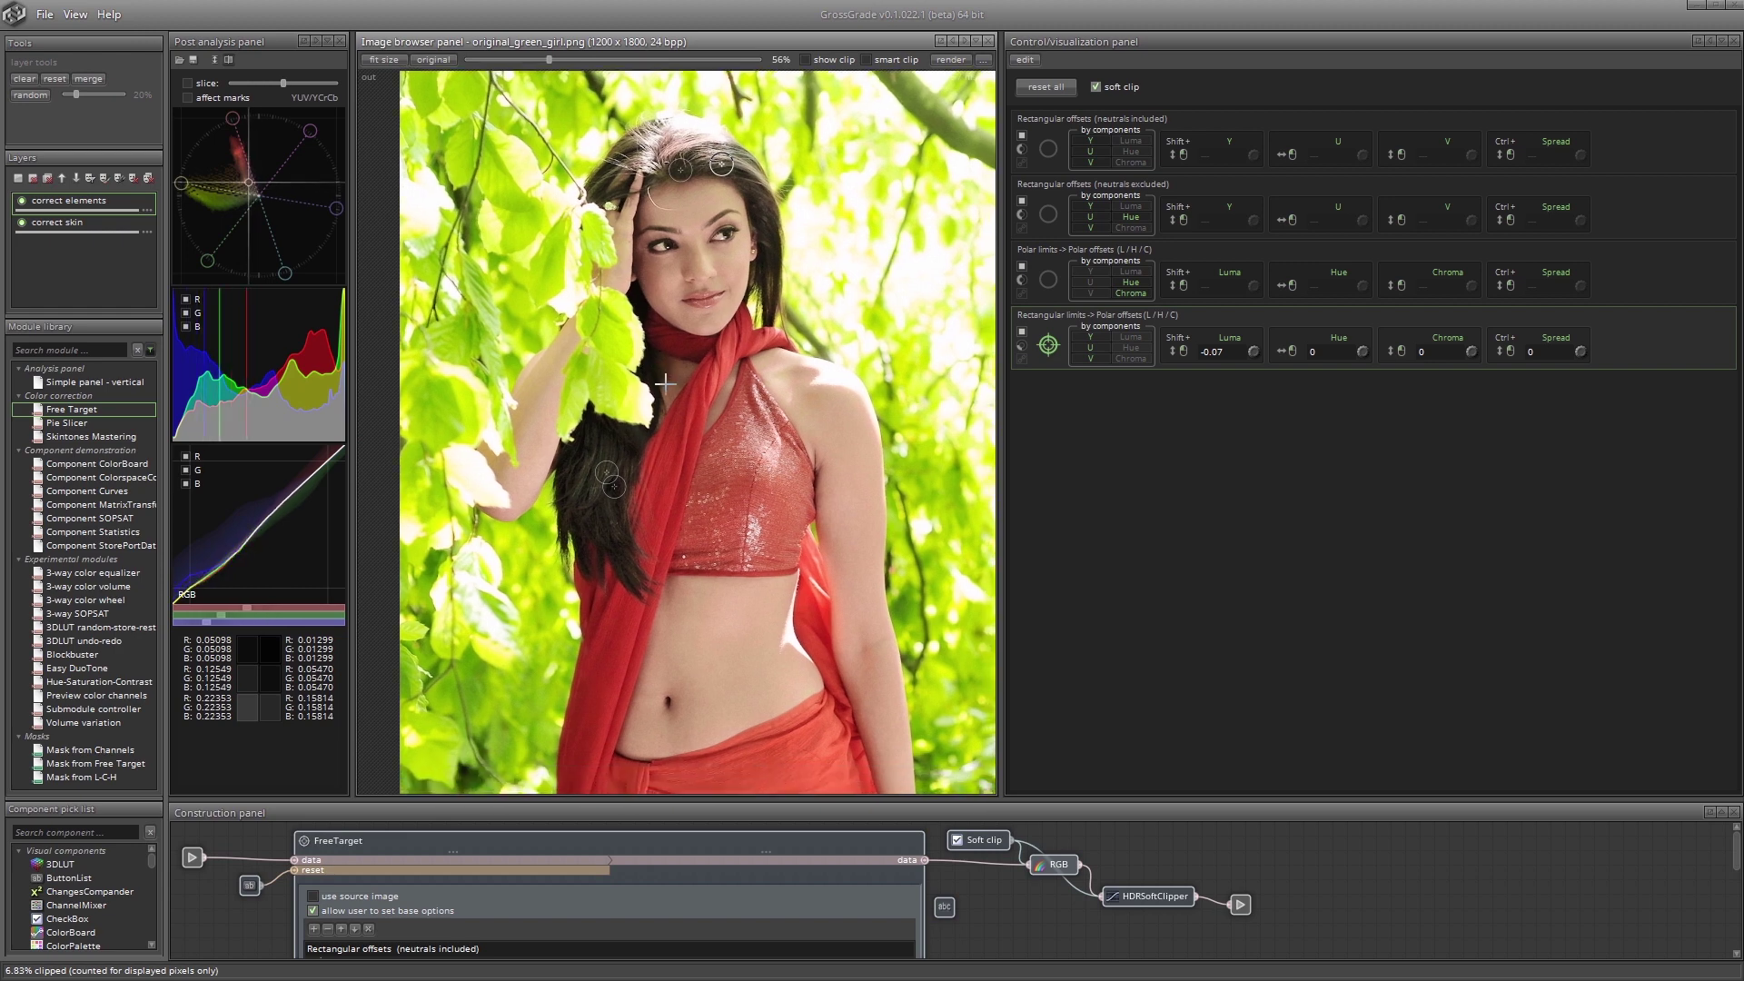
click(18, 178)
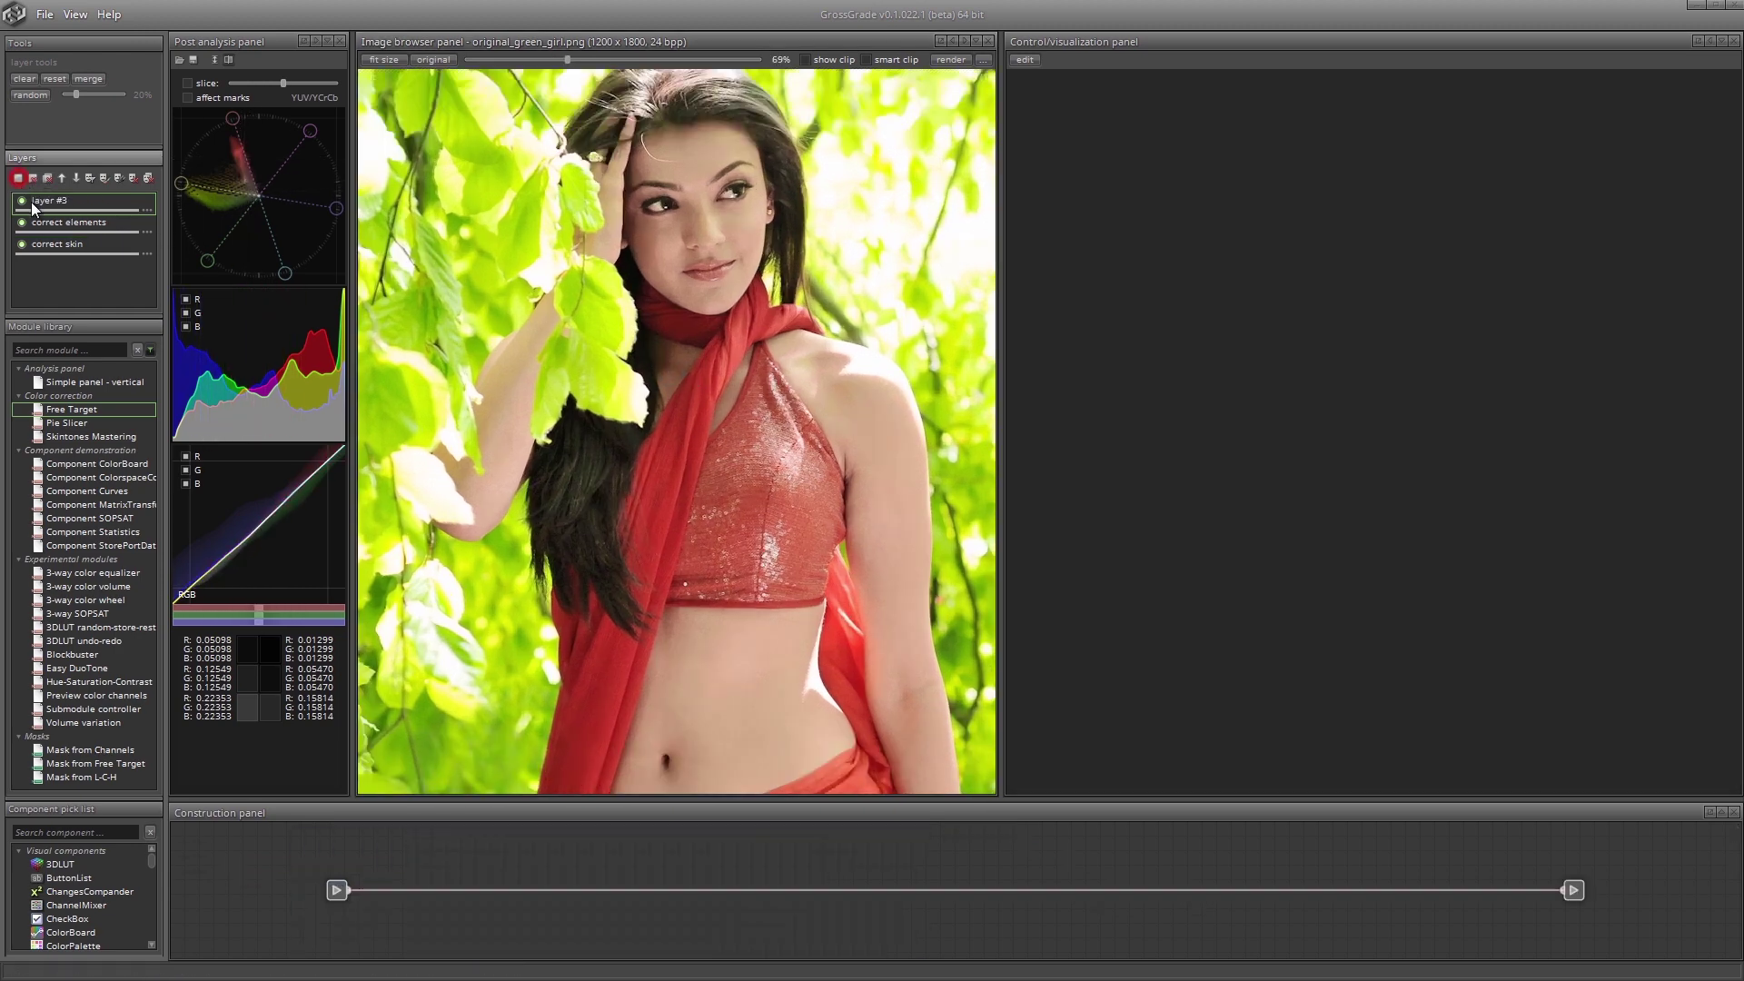
Load Component ColorBoard into layer #3, lowering contrast and raising gamma over the red hues.
double_click(113, 463)
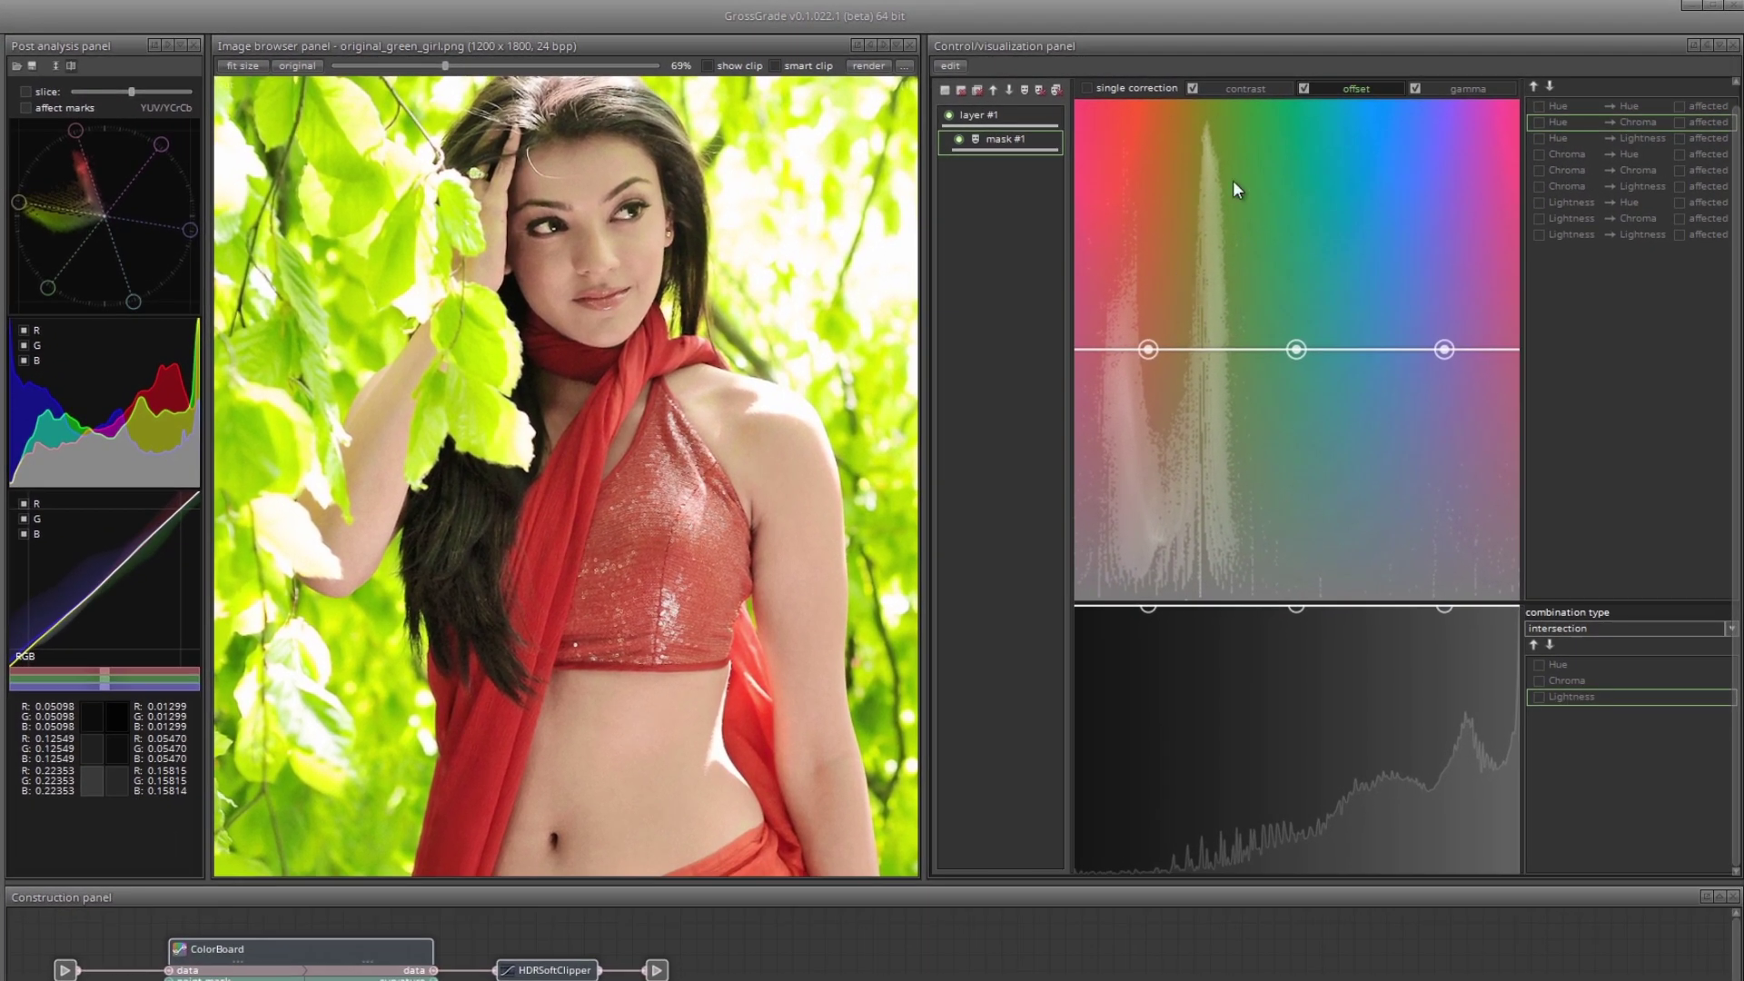
mouse_move(1236, 89)
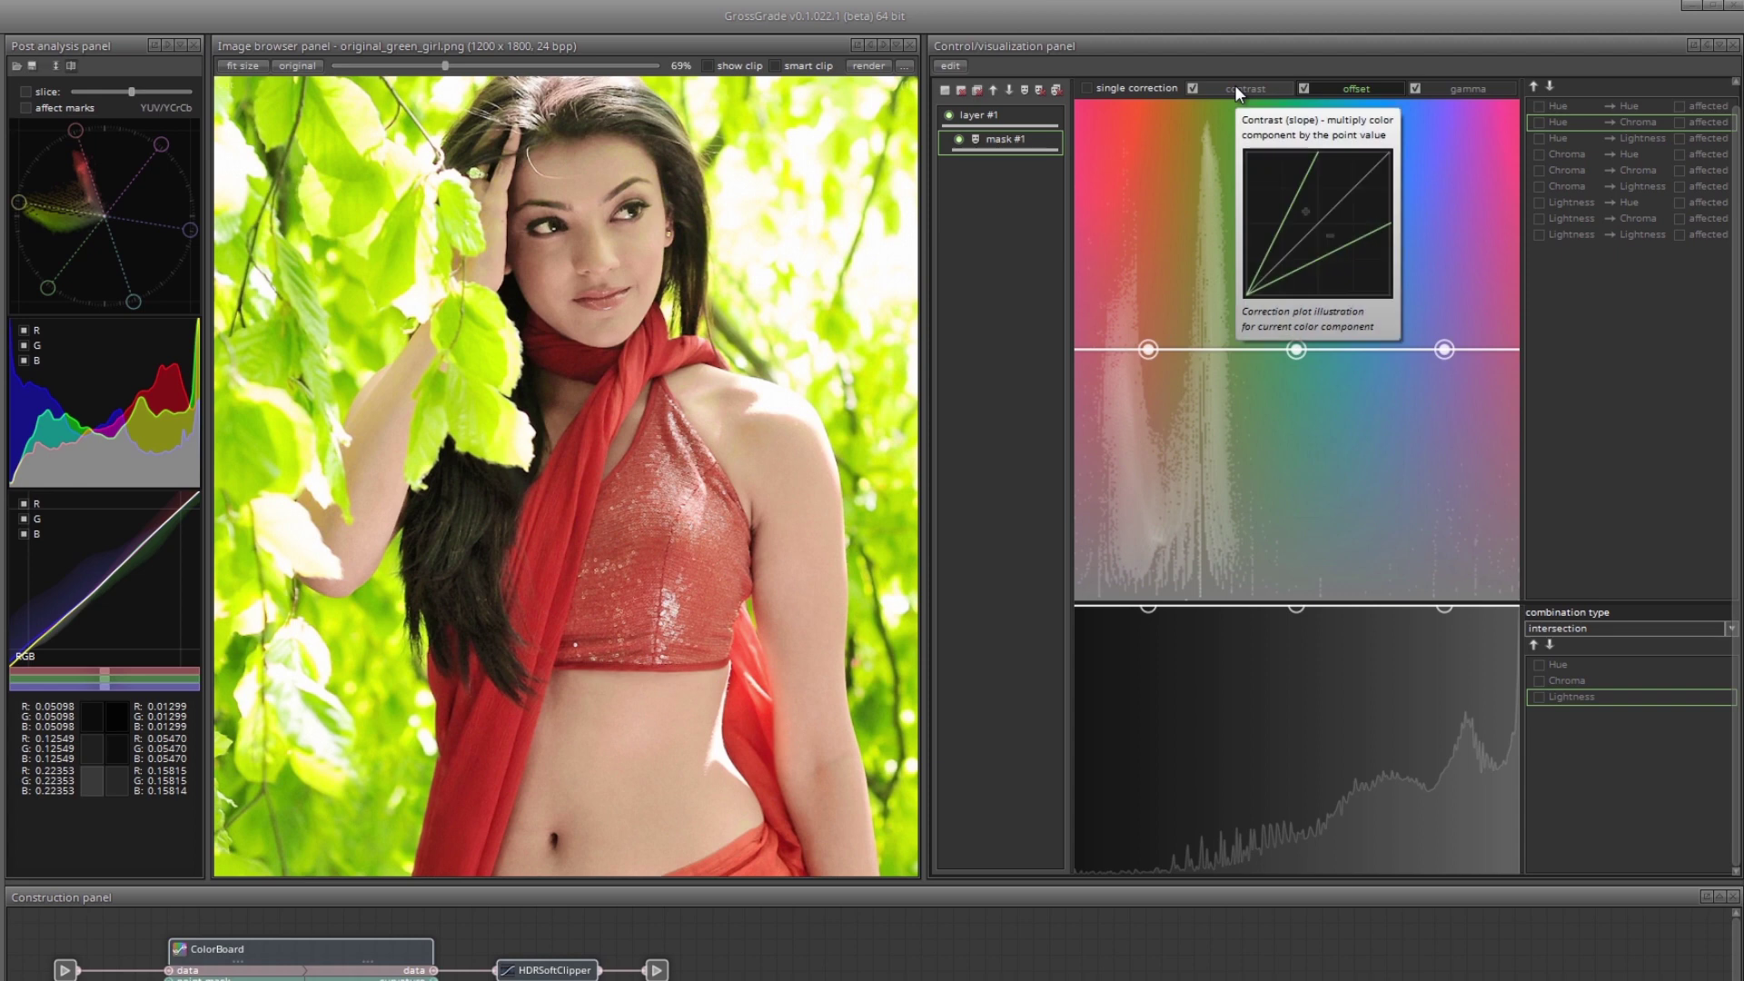
click(1234, 91)
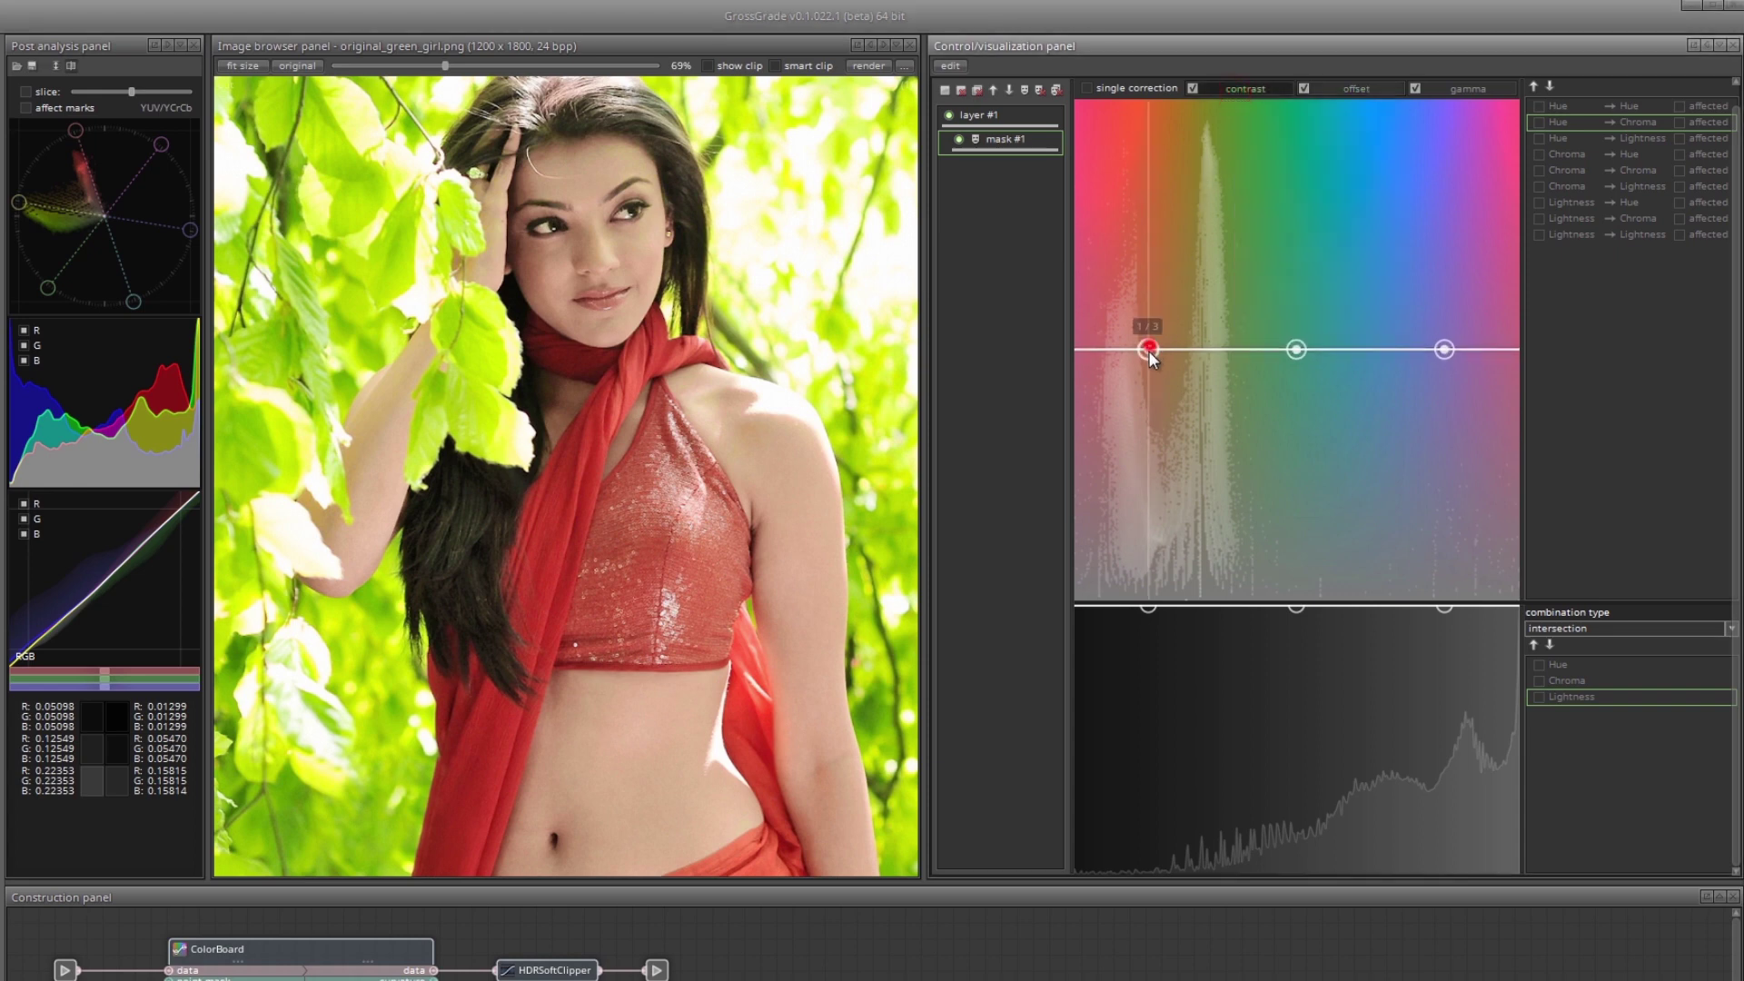
drag(1148, 350, 1142, 552)
click(1466, 89)
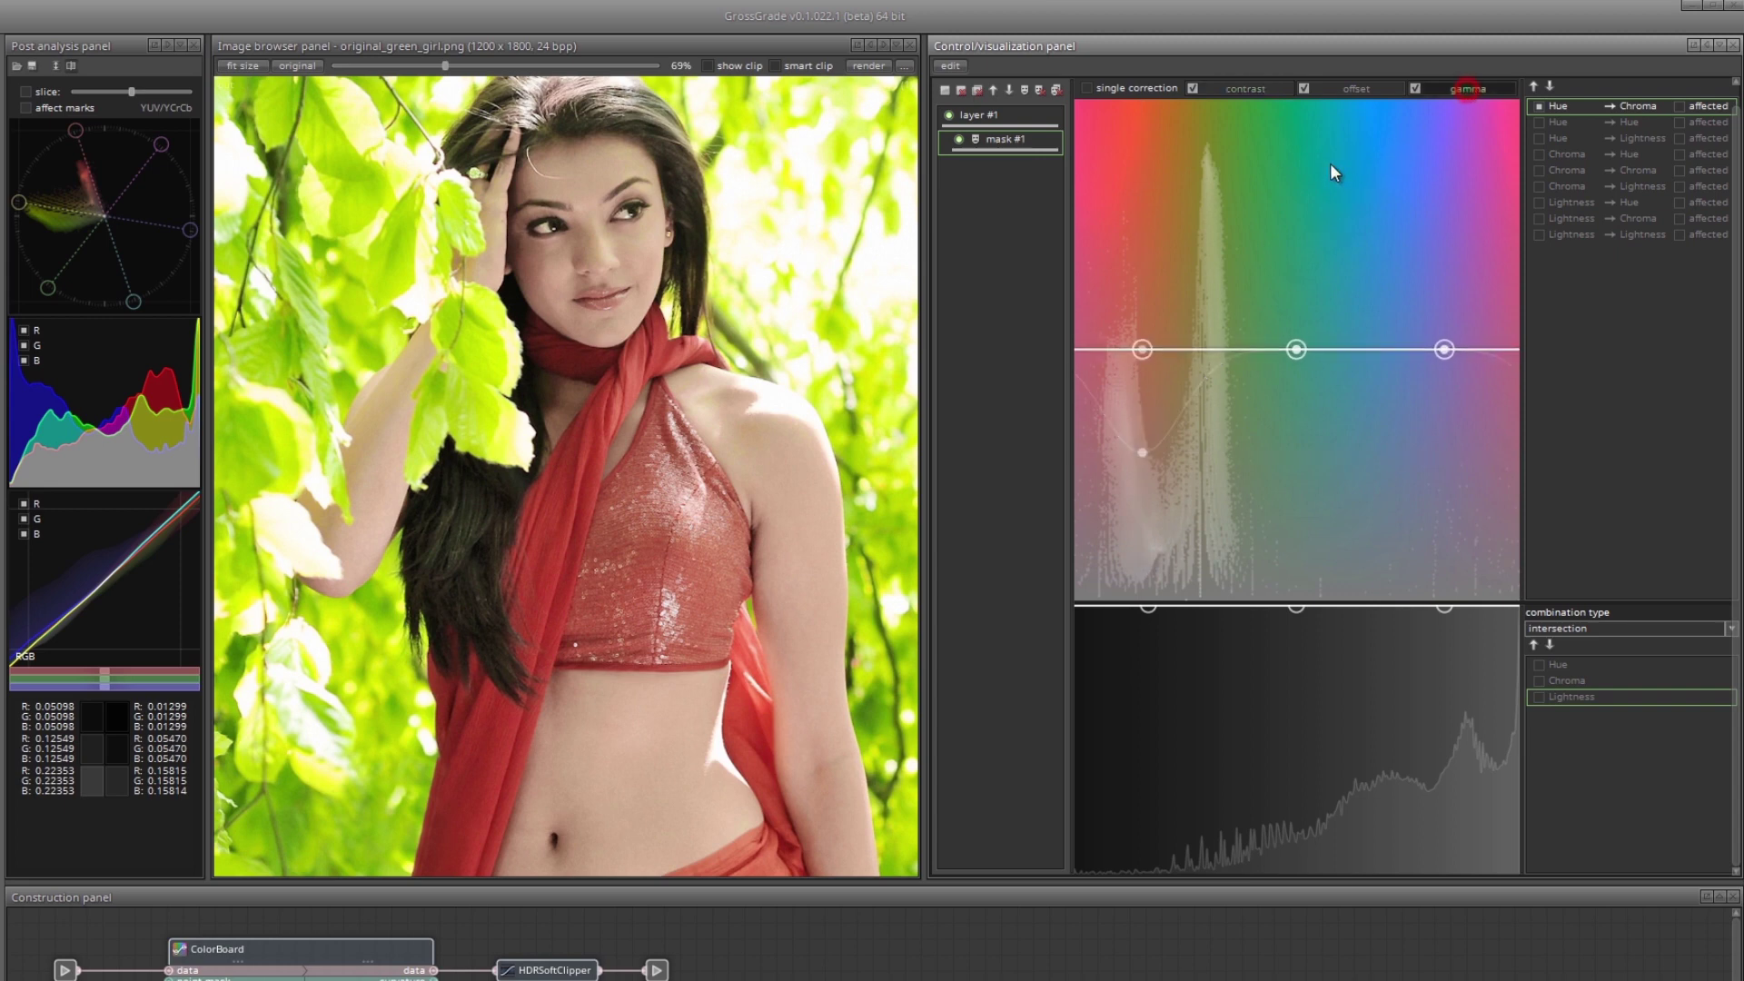
drag(1141, 350, 1141, 162)
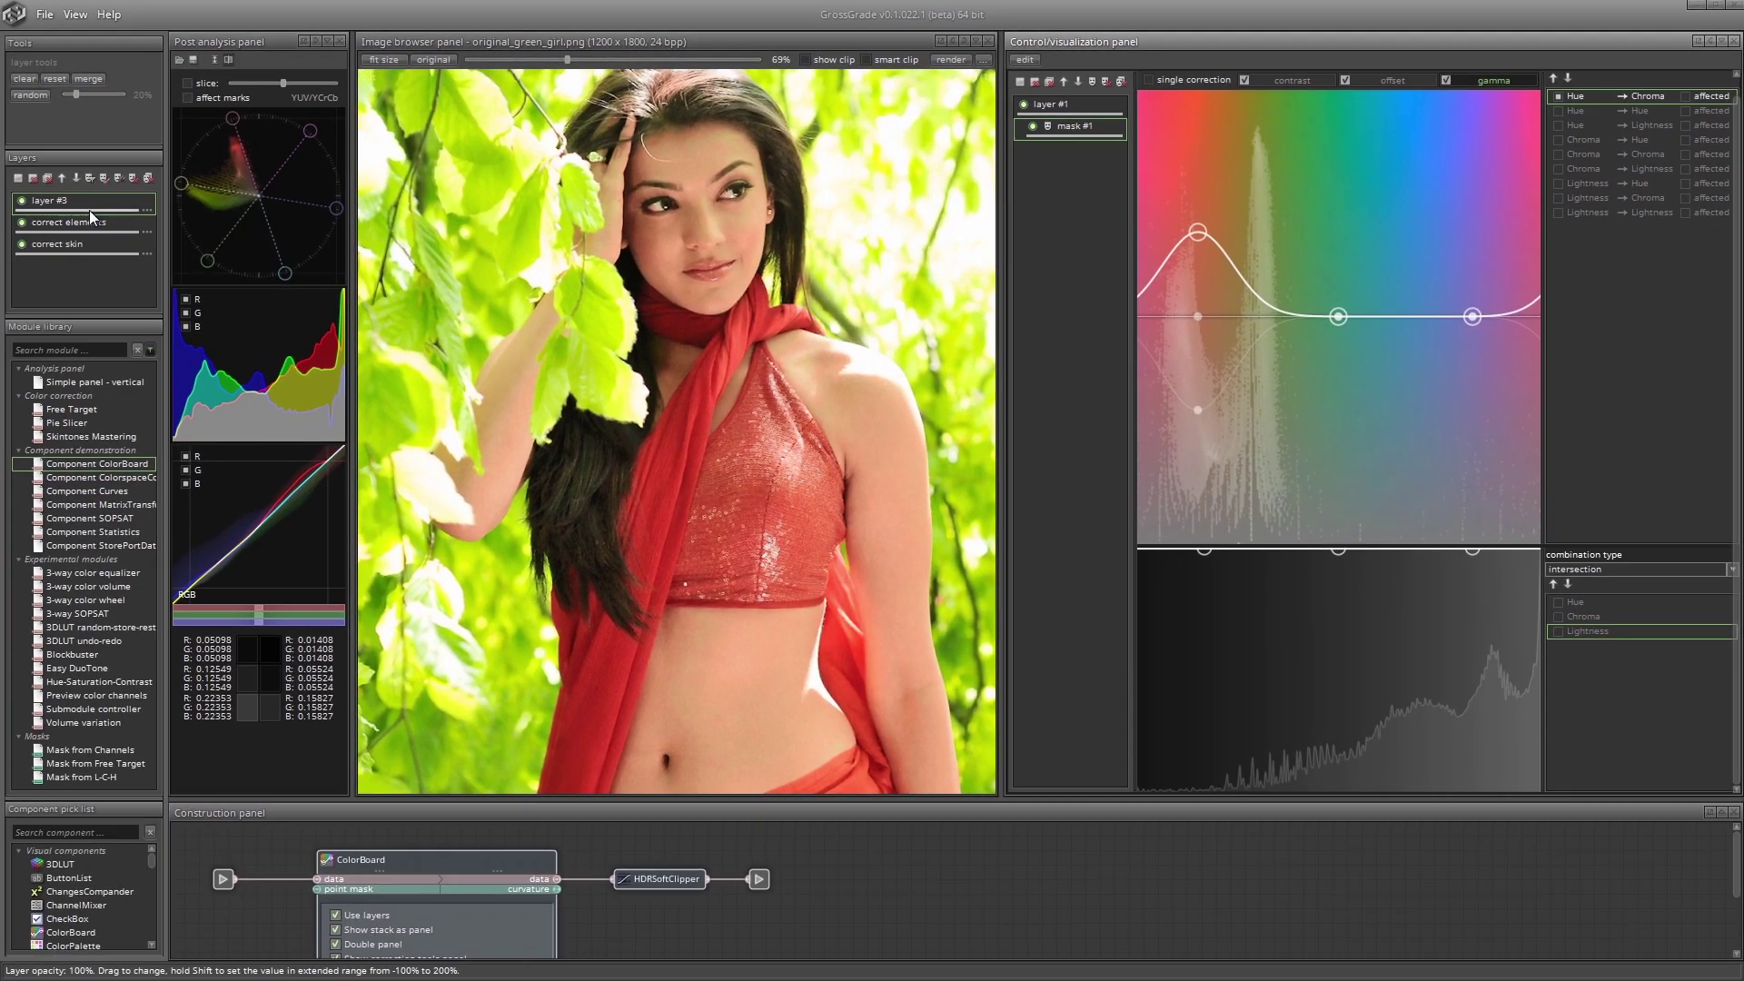
Set layer #3's opacity to 84% and rename it 'saturate skin'.
drag(90, 212, 11, 223)
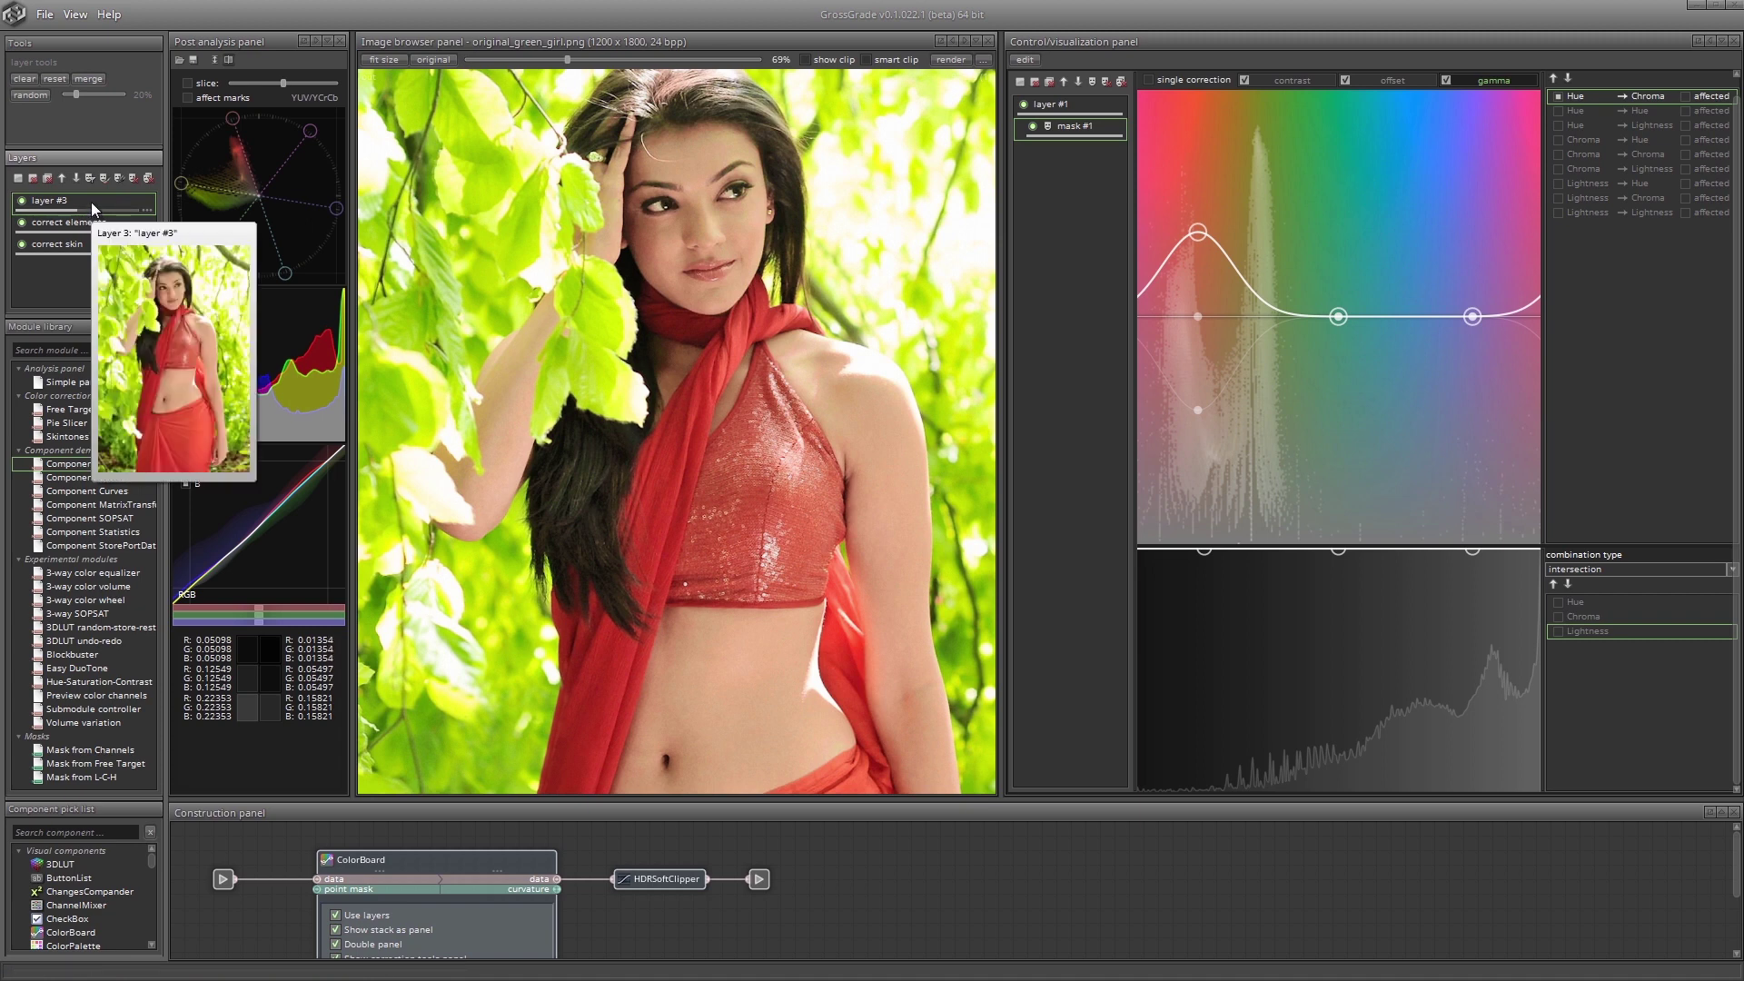
double_click(91, 202)
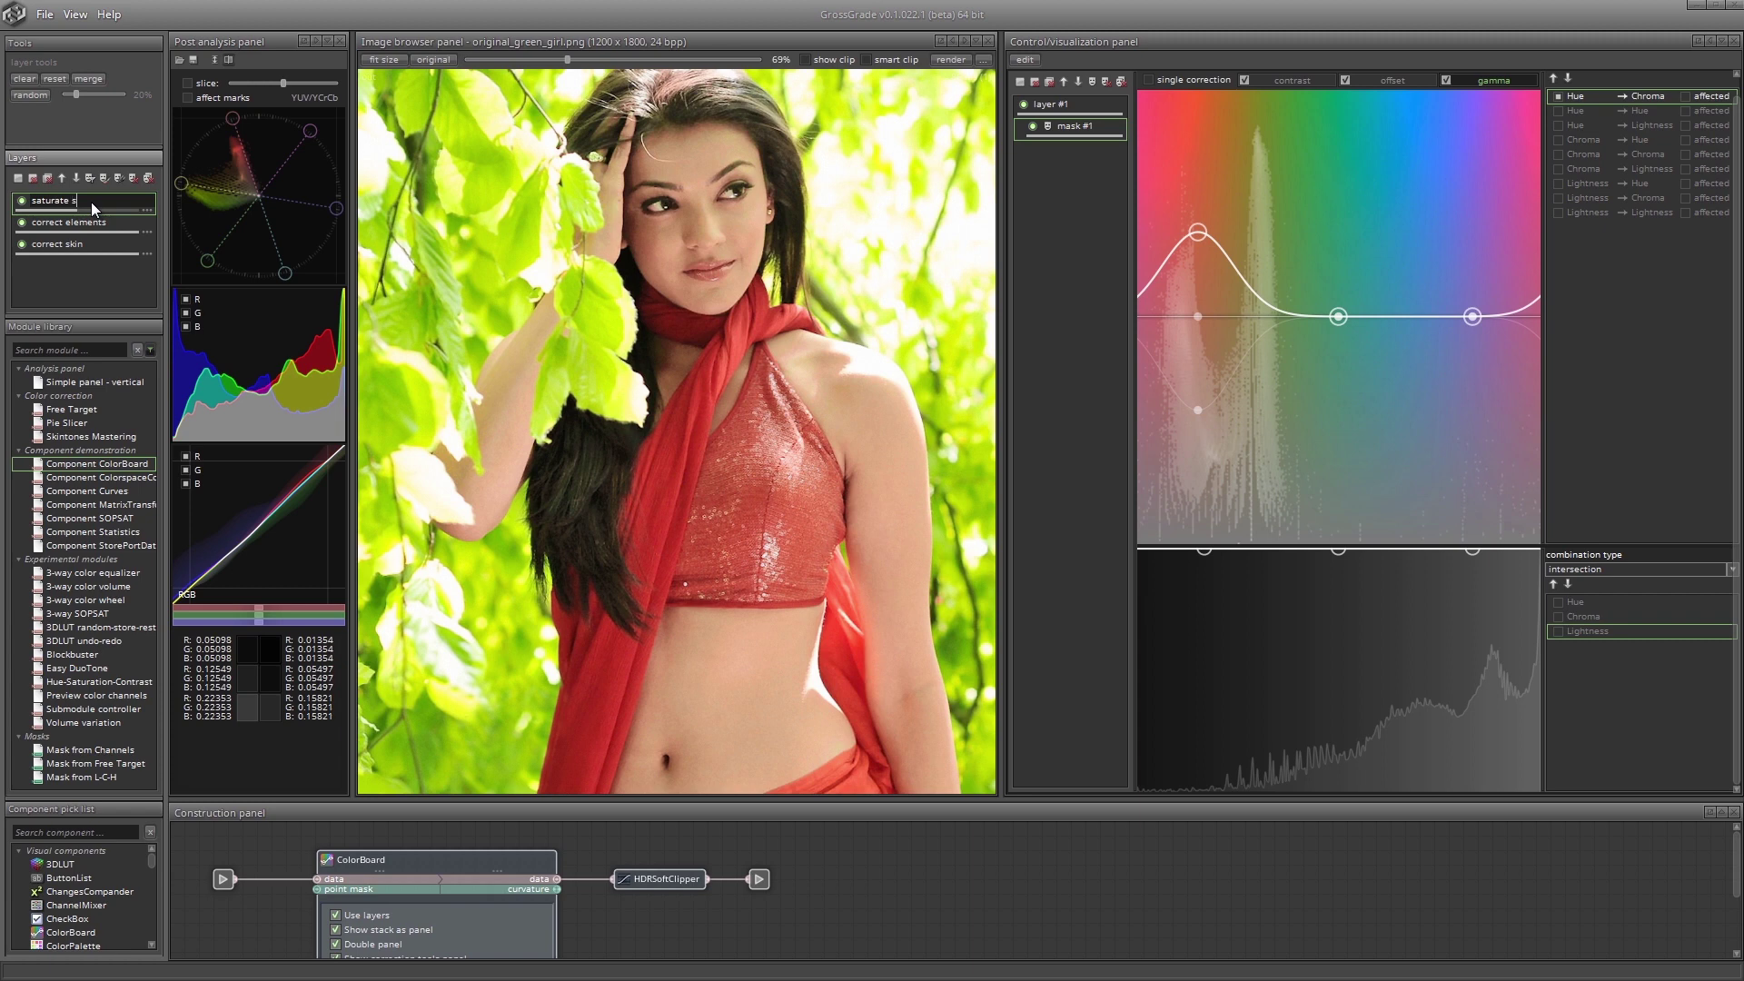
key(Return)
click(467, 224)
scroll(467, 224, down, 2)
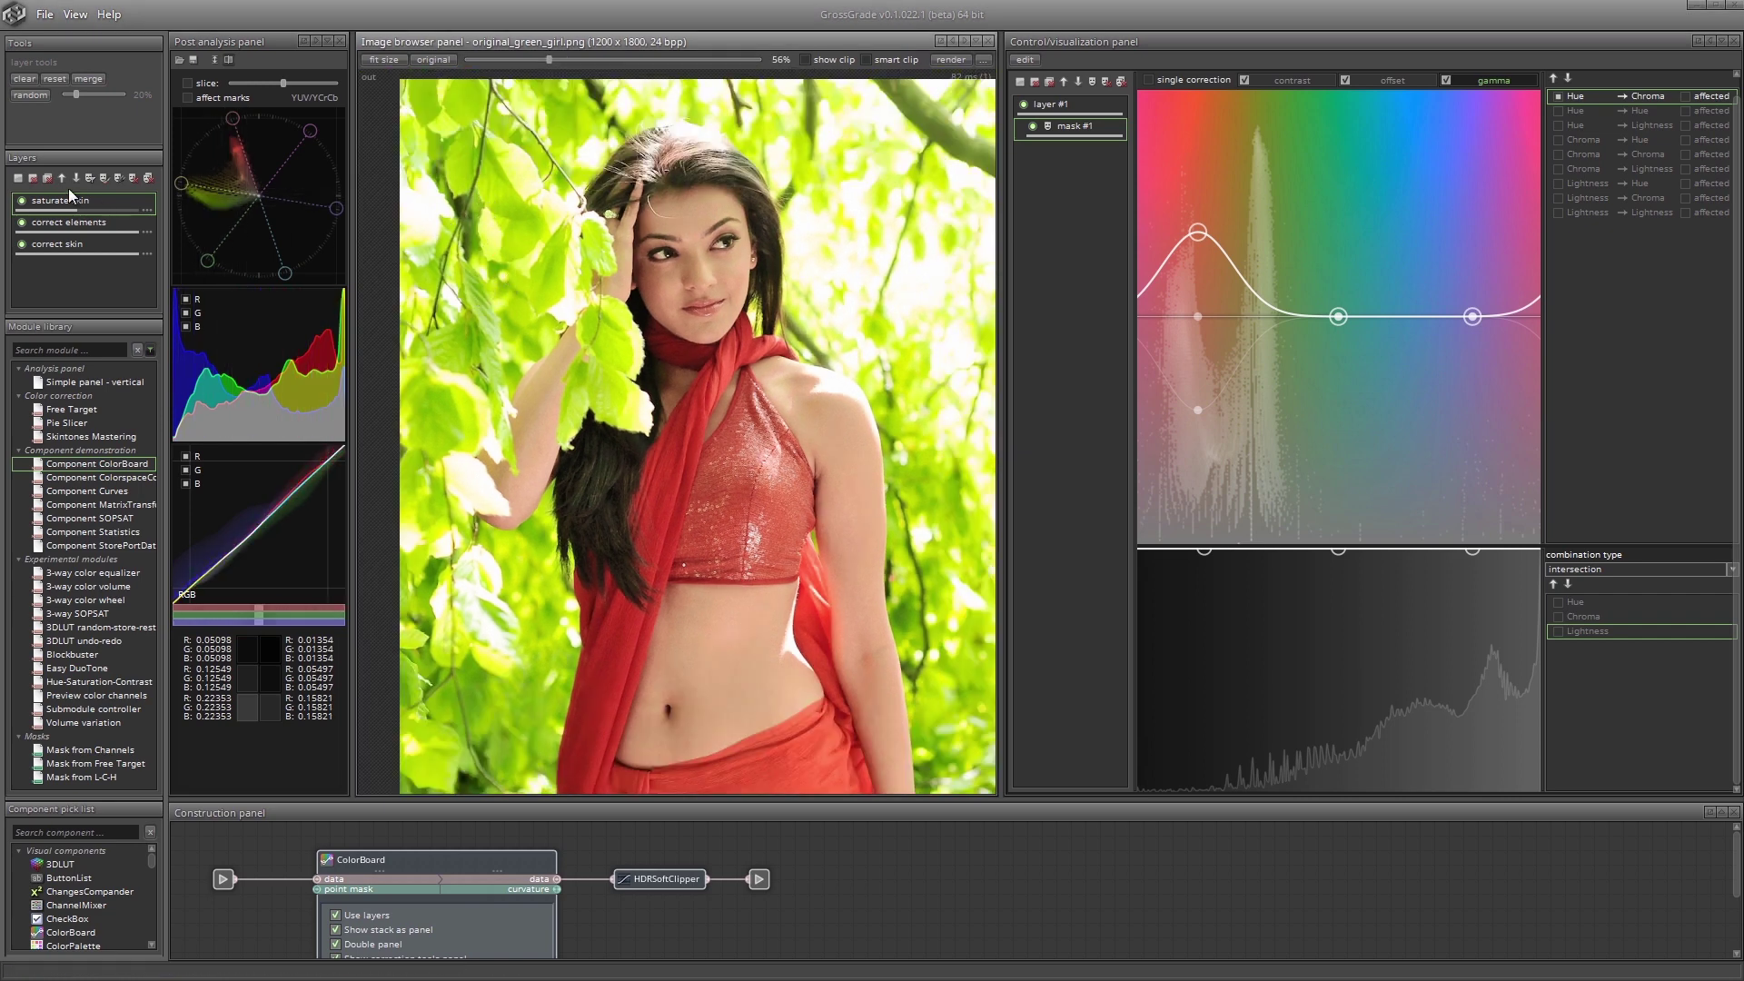
Add layer #4 with Component Curves, bowing the master curve down below the top.
click(24, 182)
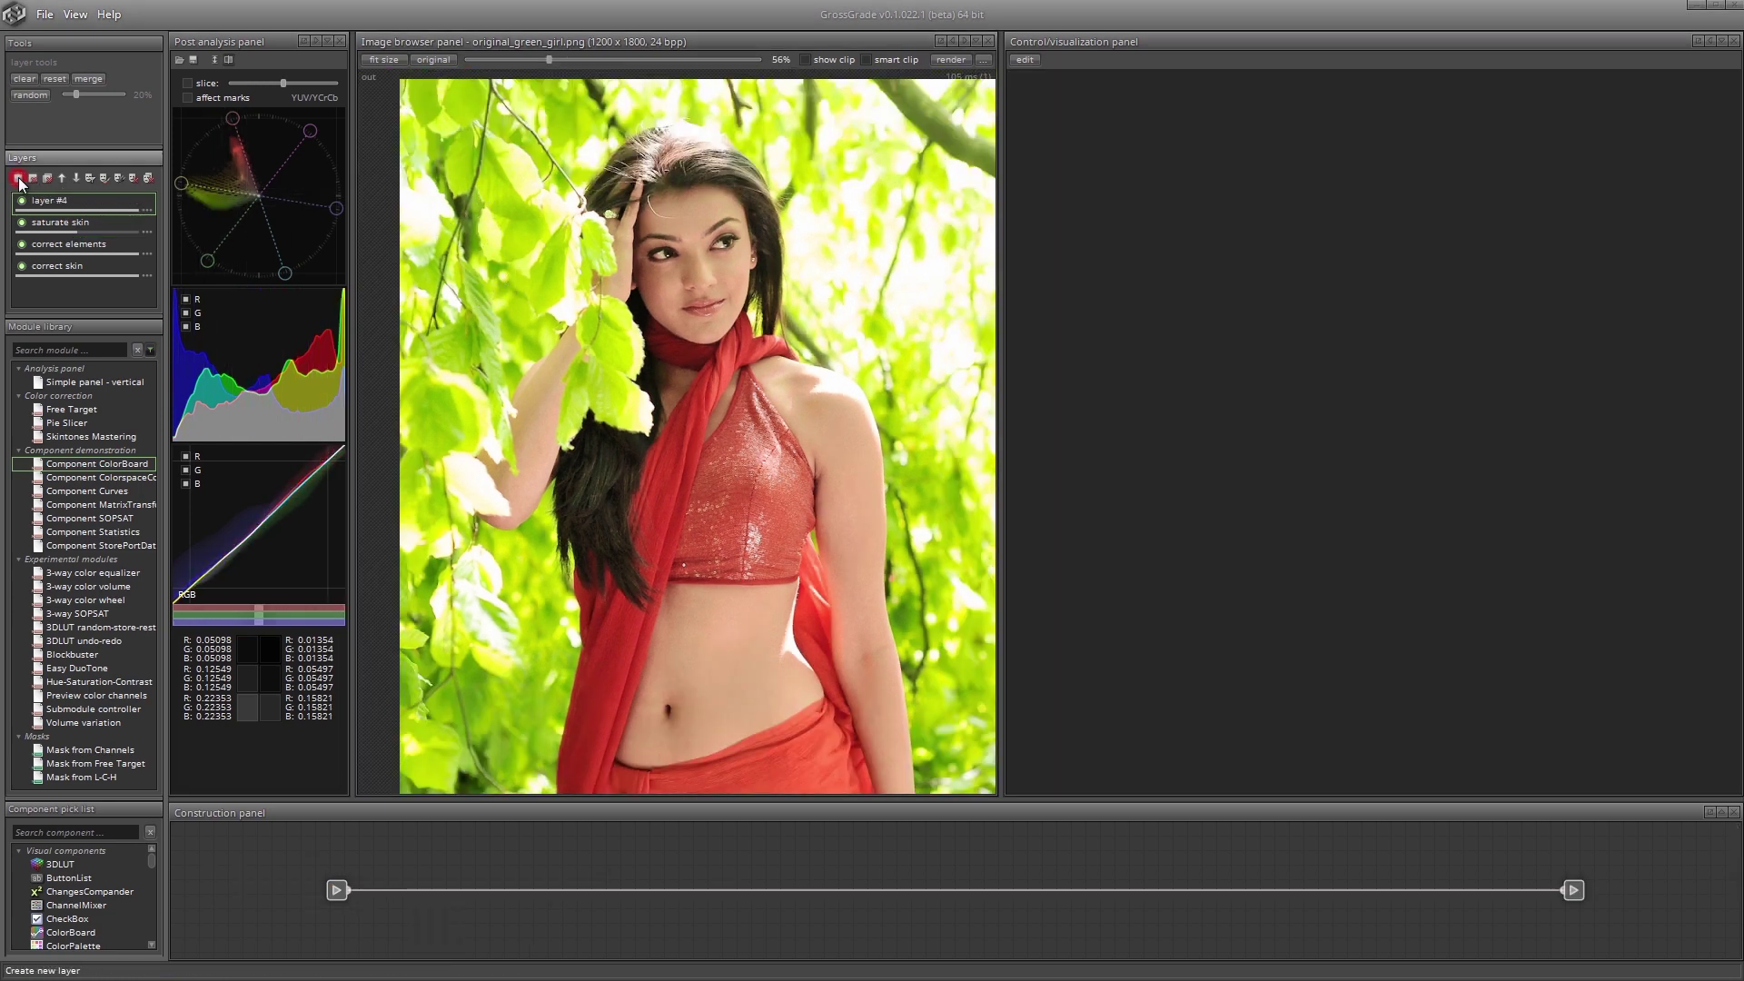
double_click(118, 491)
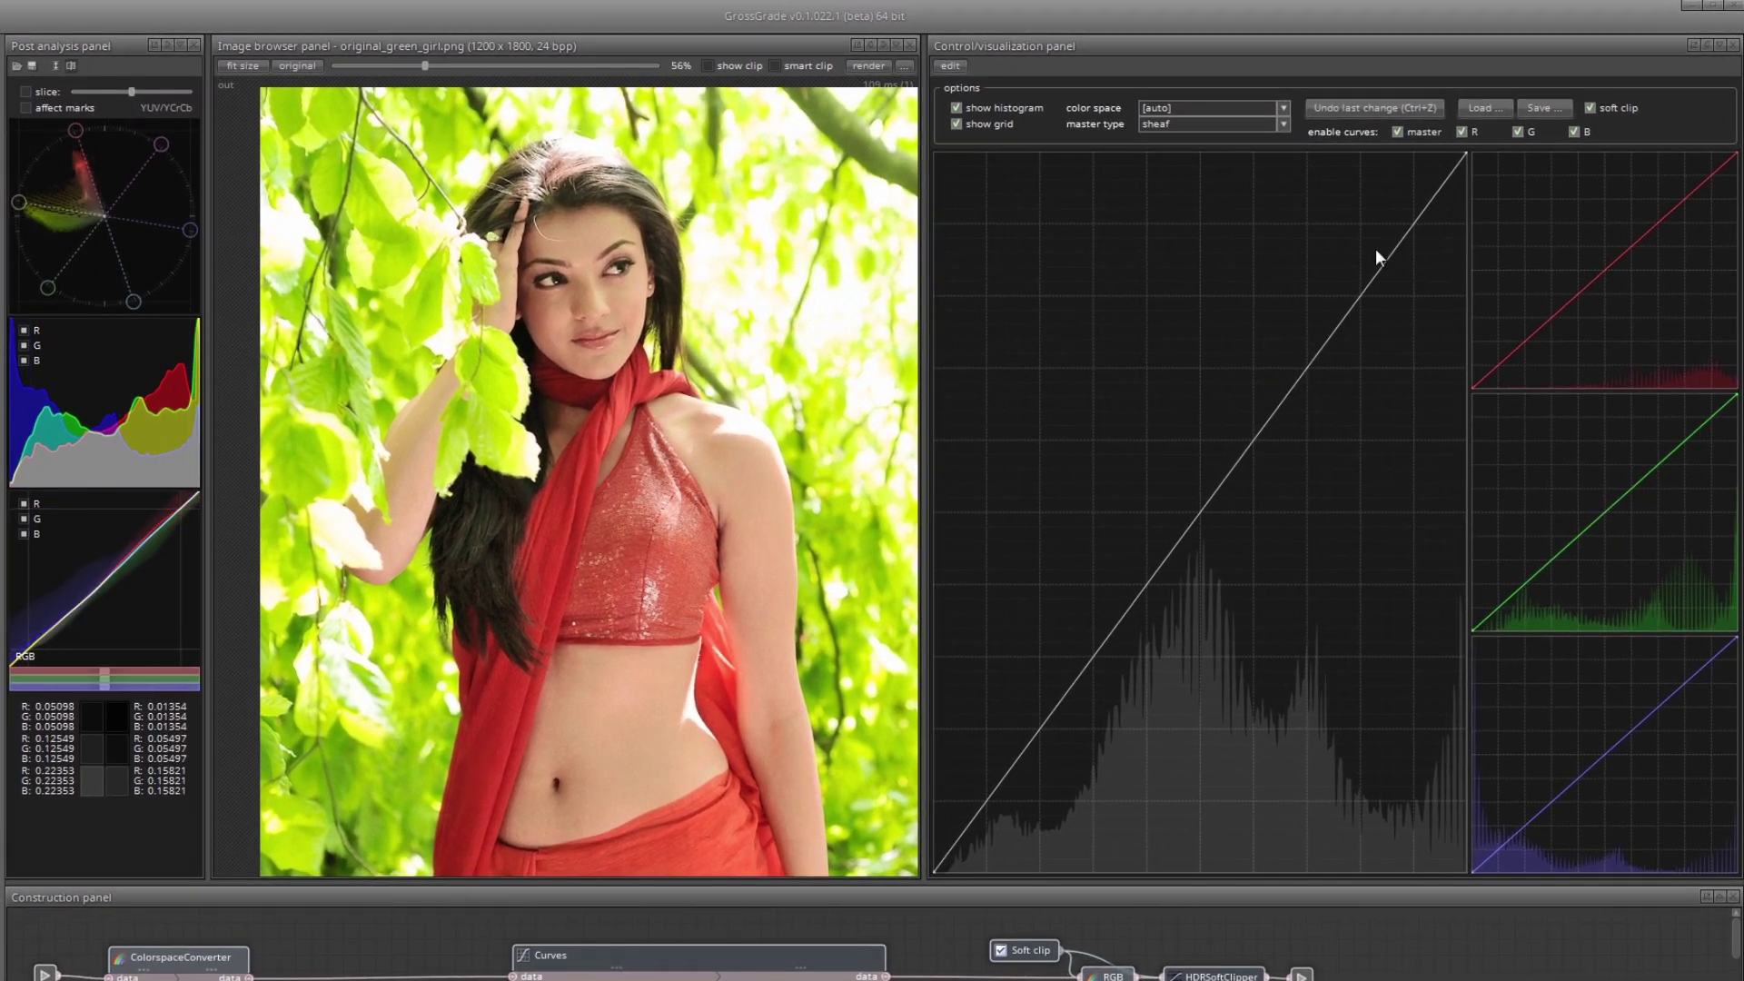
drag(1424, 209, 1449, 218)
drag(1434, 280, 1424, 285)
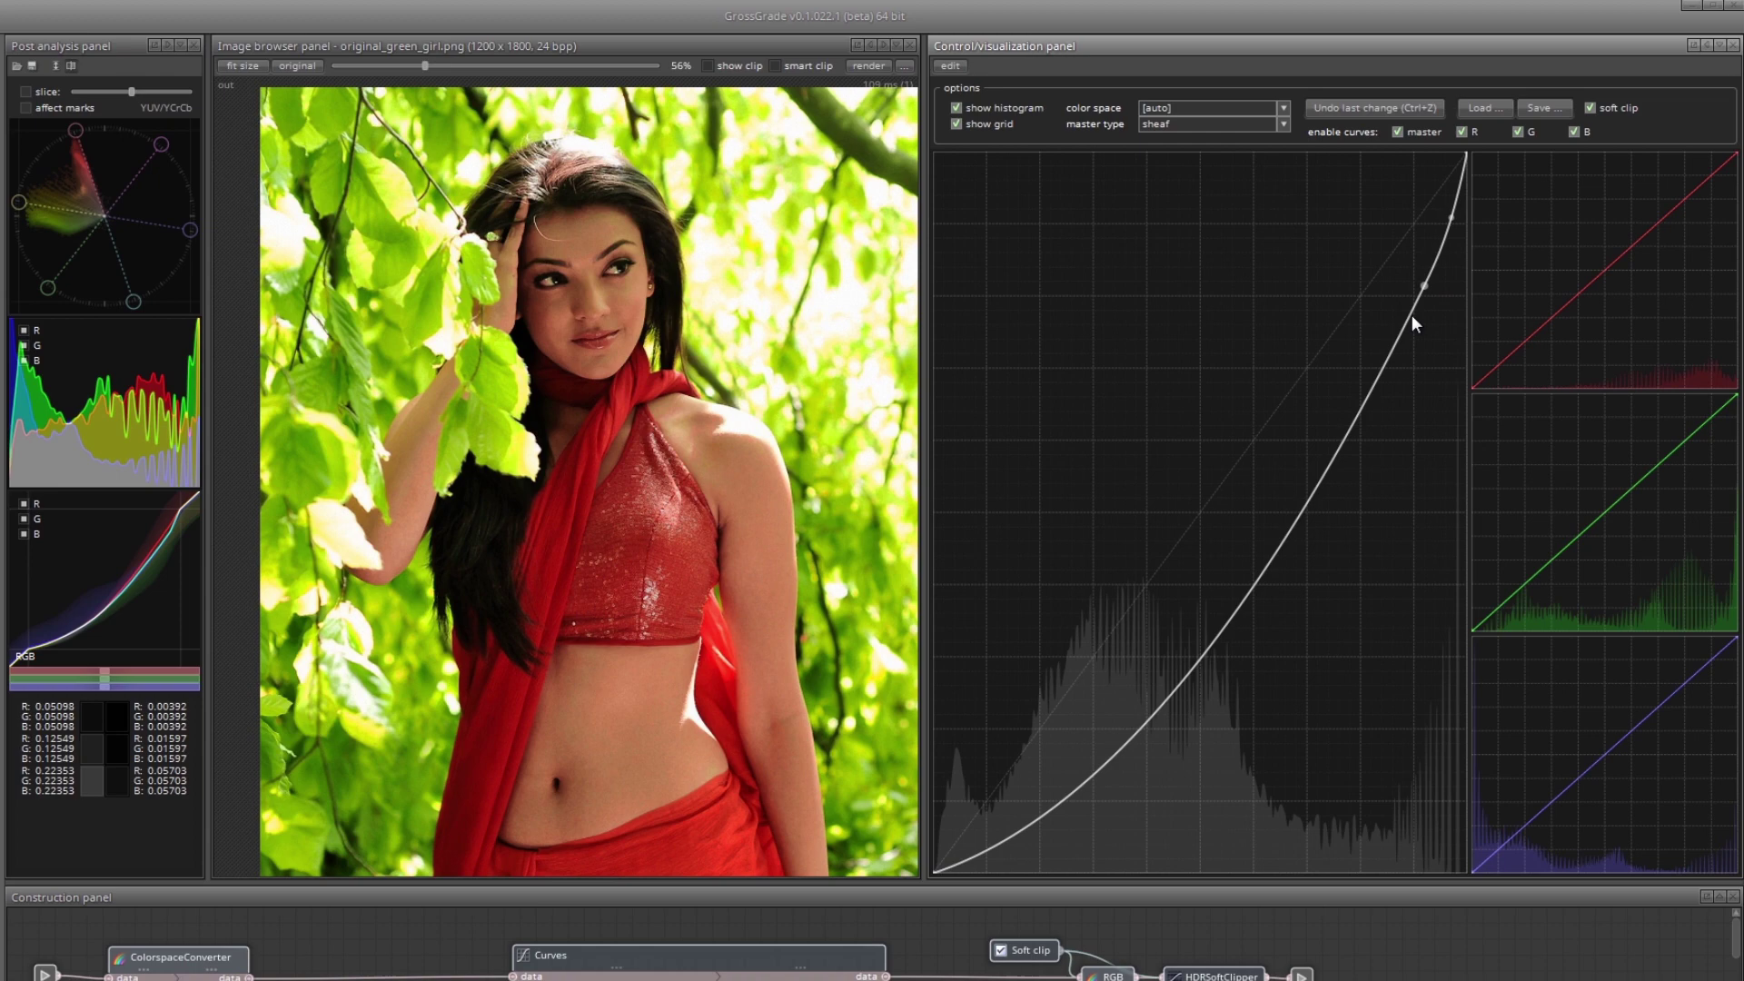
drag(1388, 354, 1366, 352)
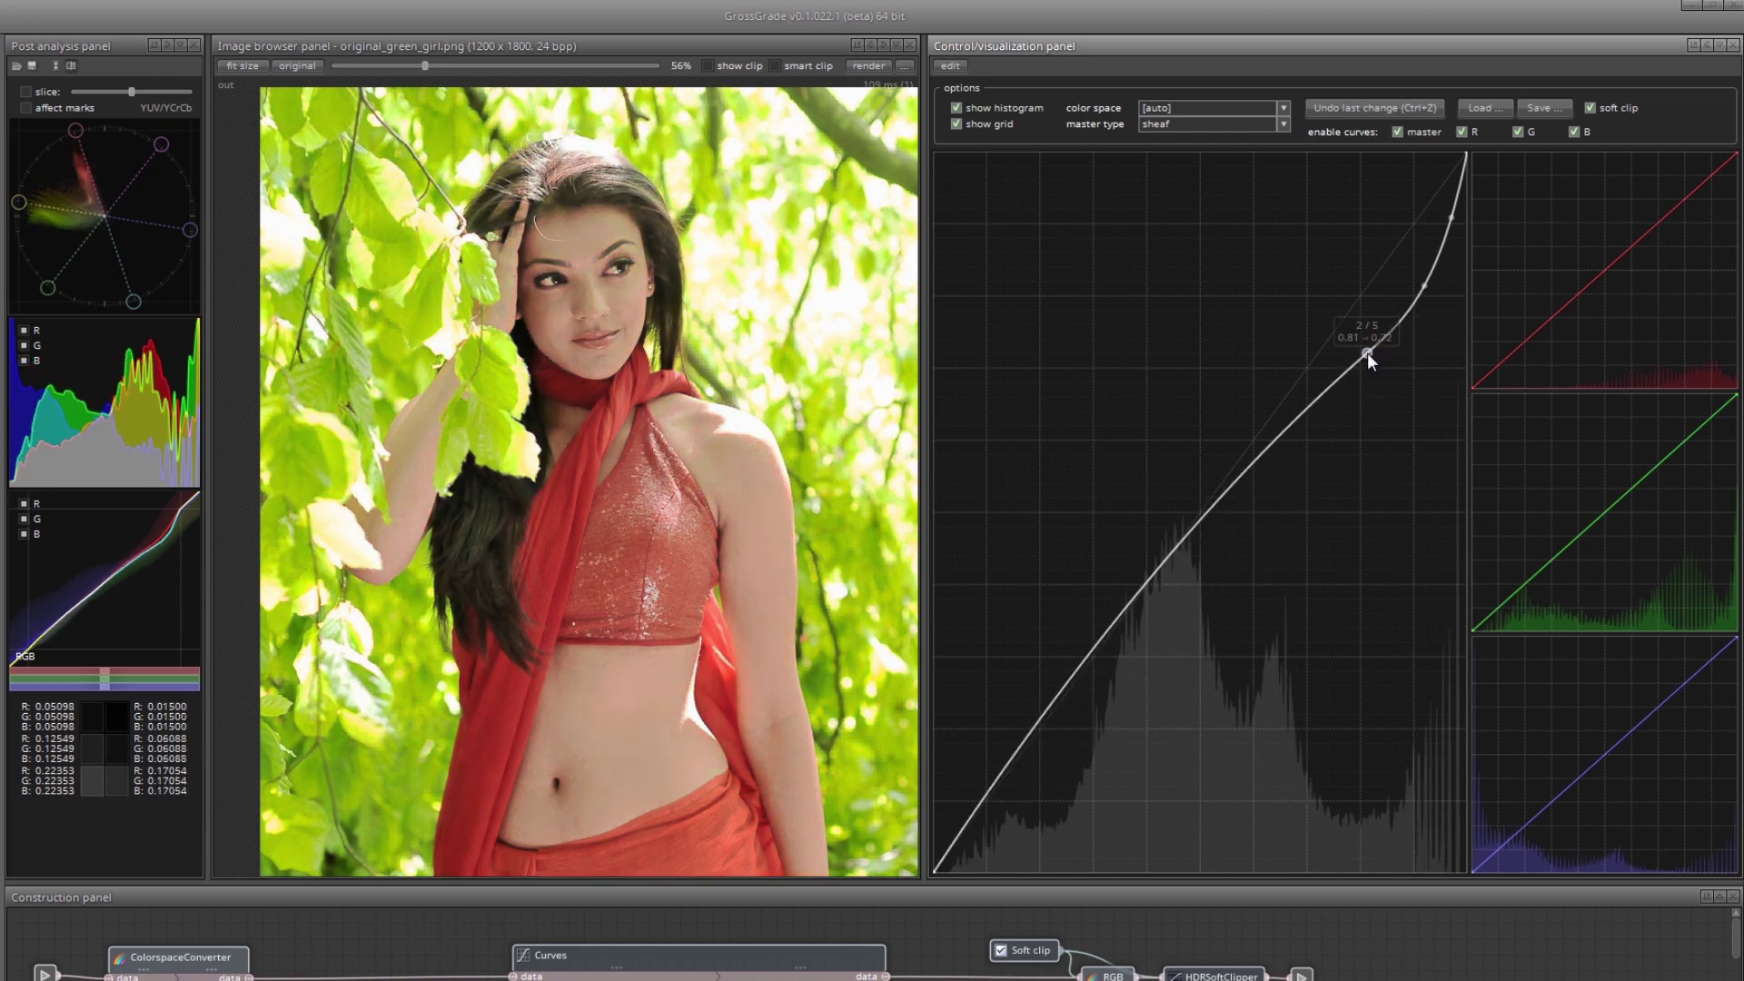
drag(1284, 430, 1286, 425)
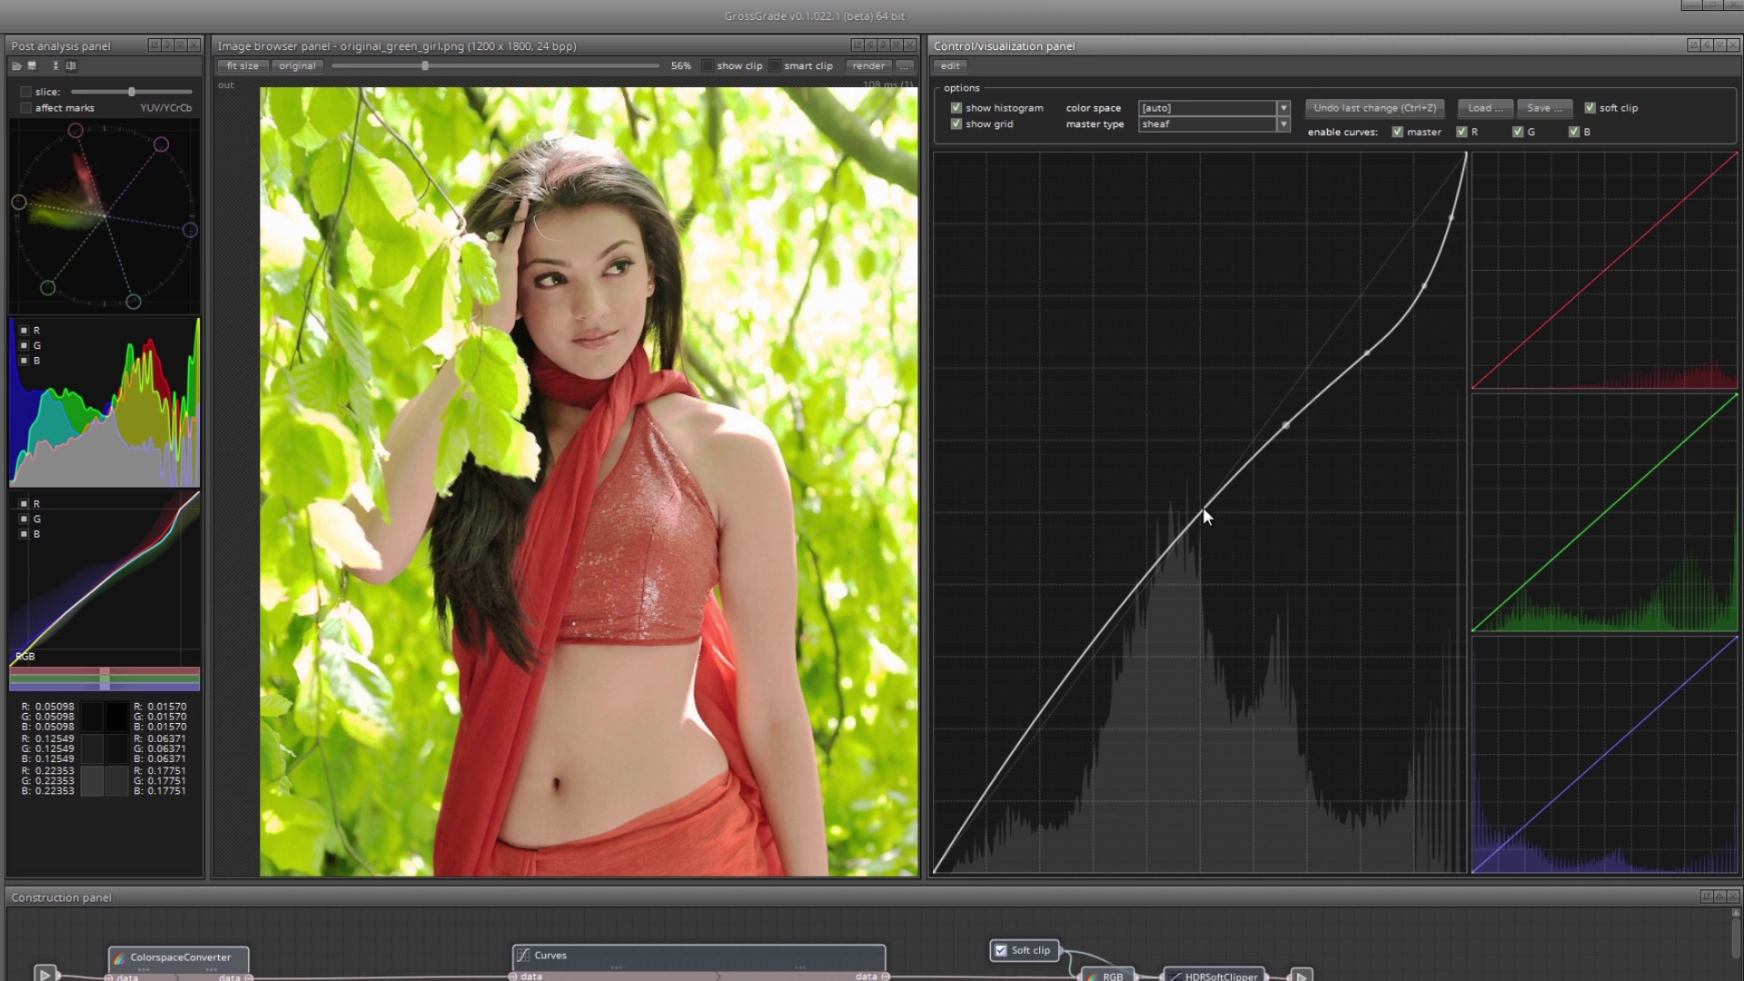
drag(1202, 507, 1208, 515)
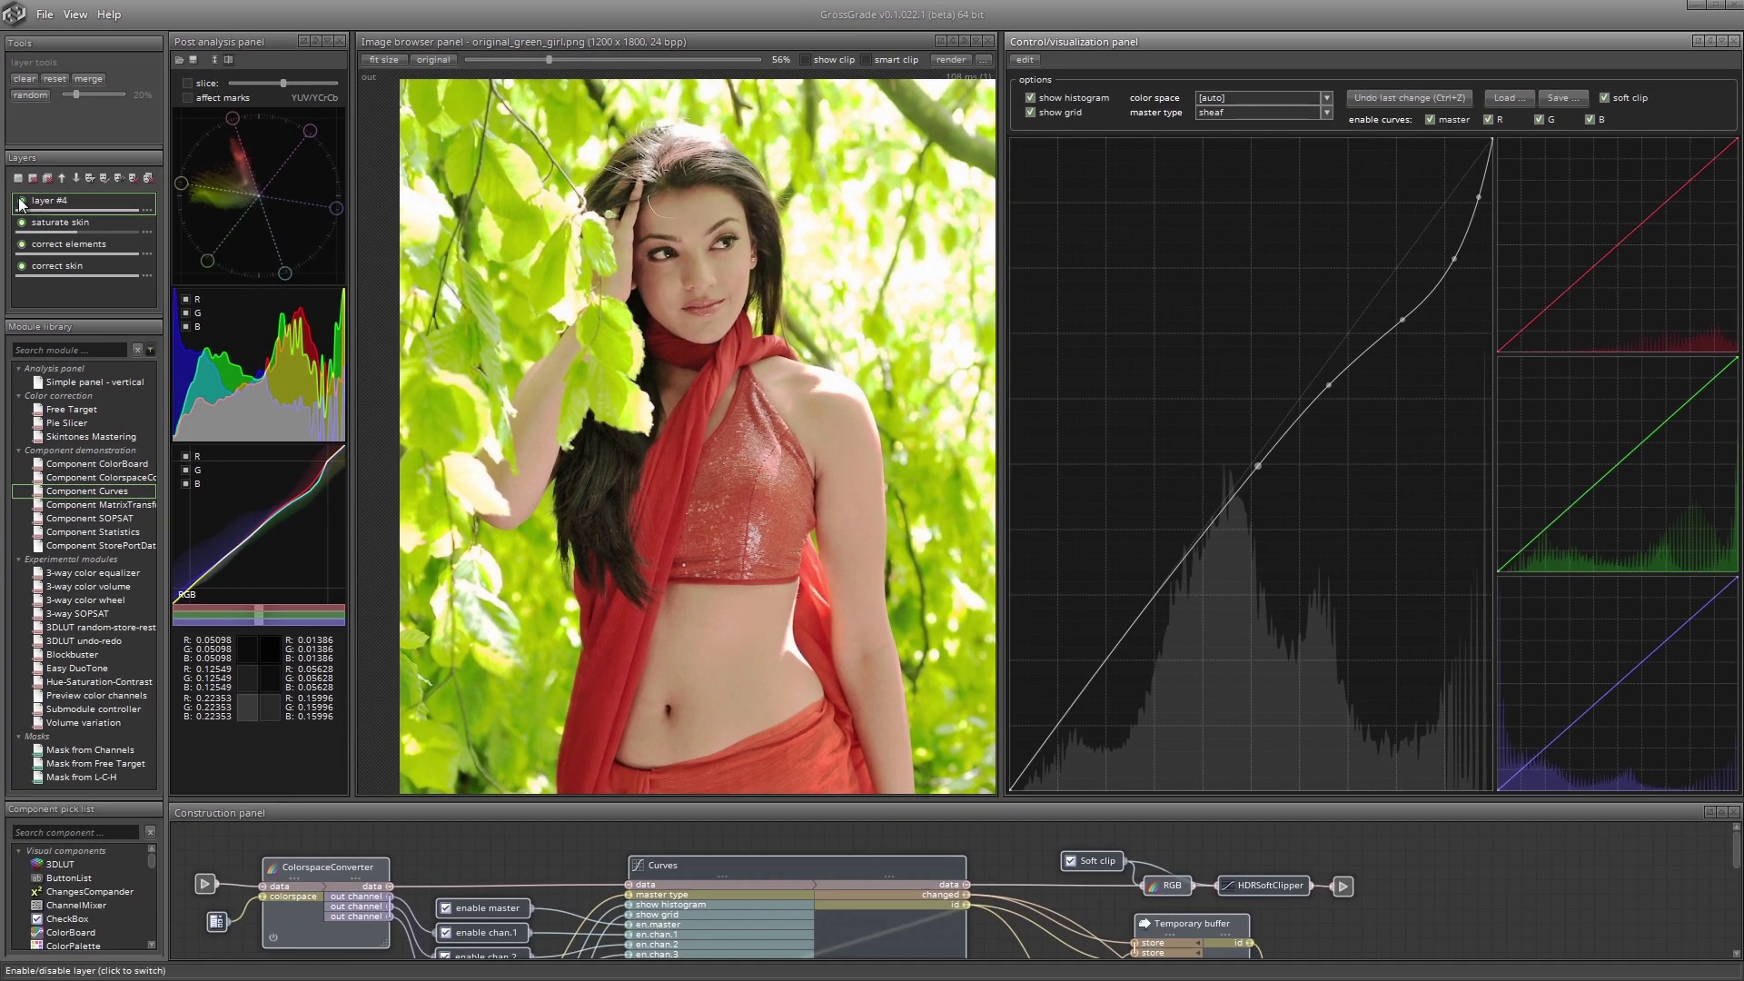
Toggle layer #4 off and on twice to compare the before and after.
click(0, 206)
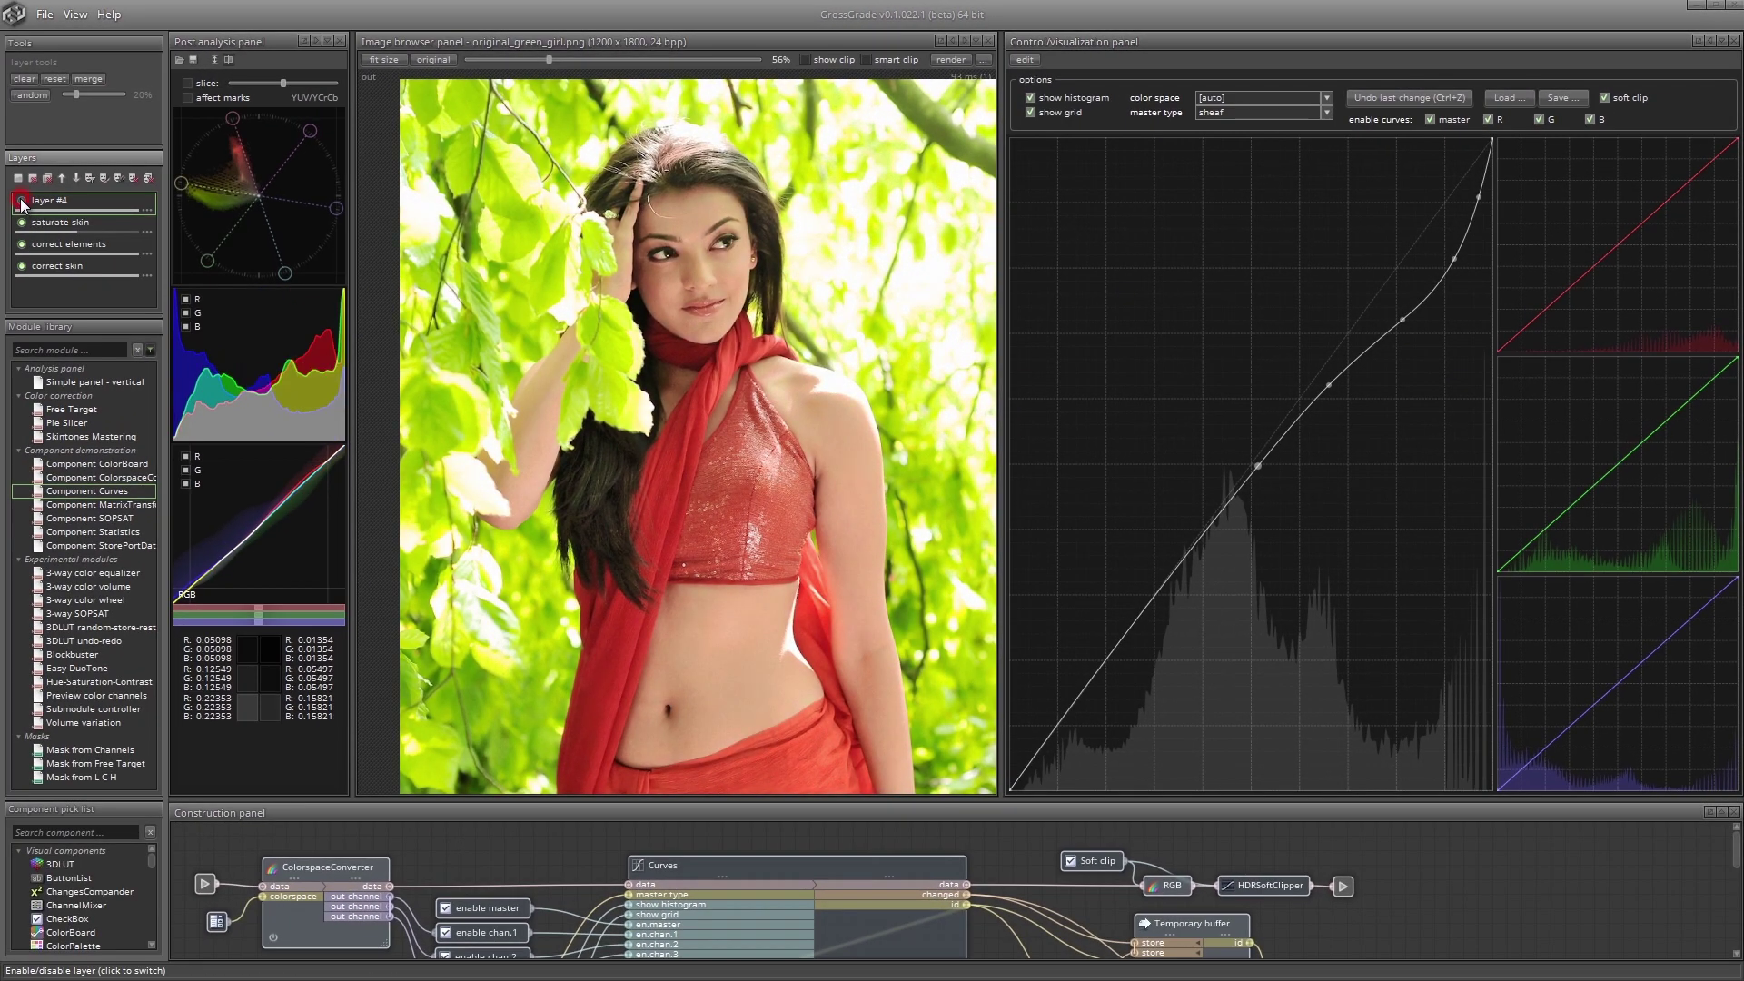
click(0, 206)
click(20, 200)
click(21, 201)
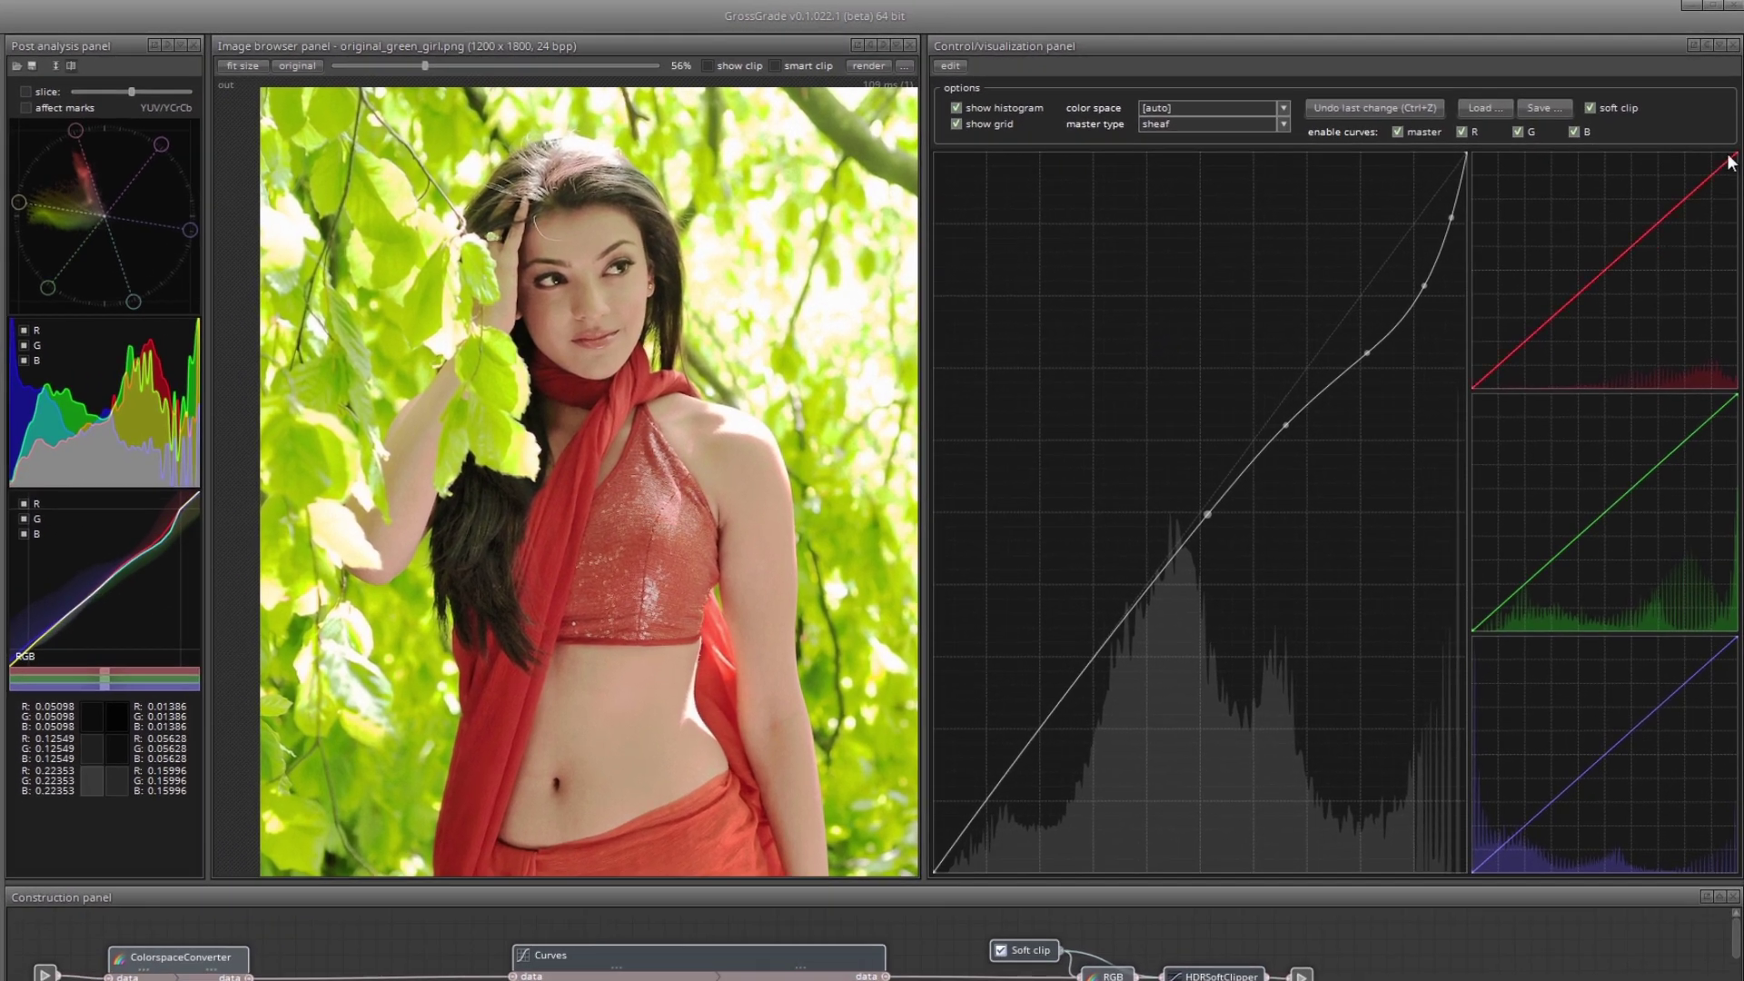
Lower the red curve's top end to 0.84 and the blue curve's top end to 0.77.
click(1734, 155)
drag(1734, 154, 1736, 193)
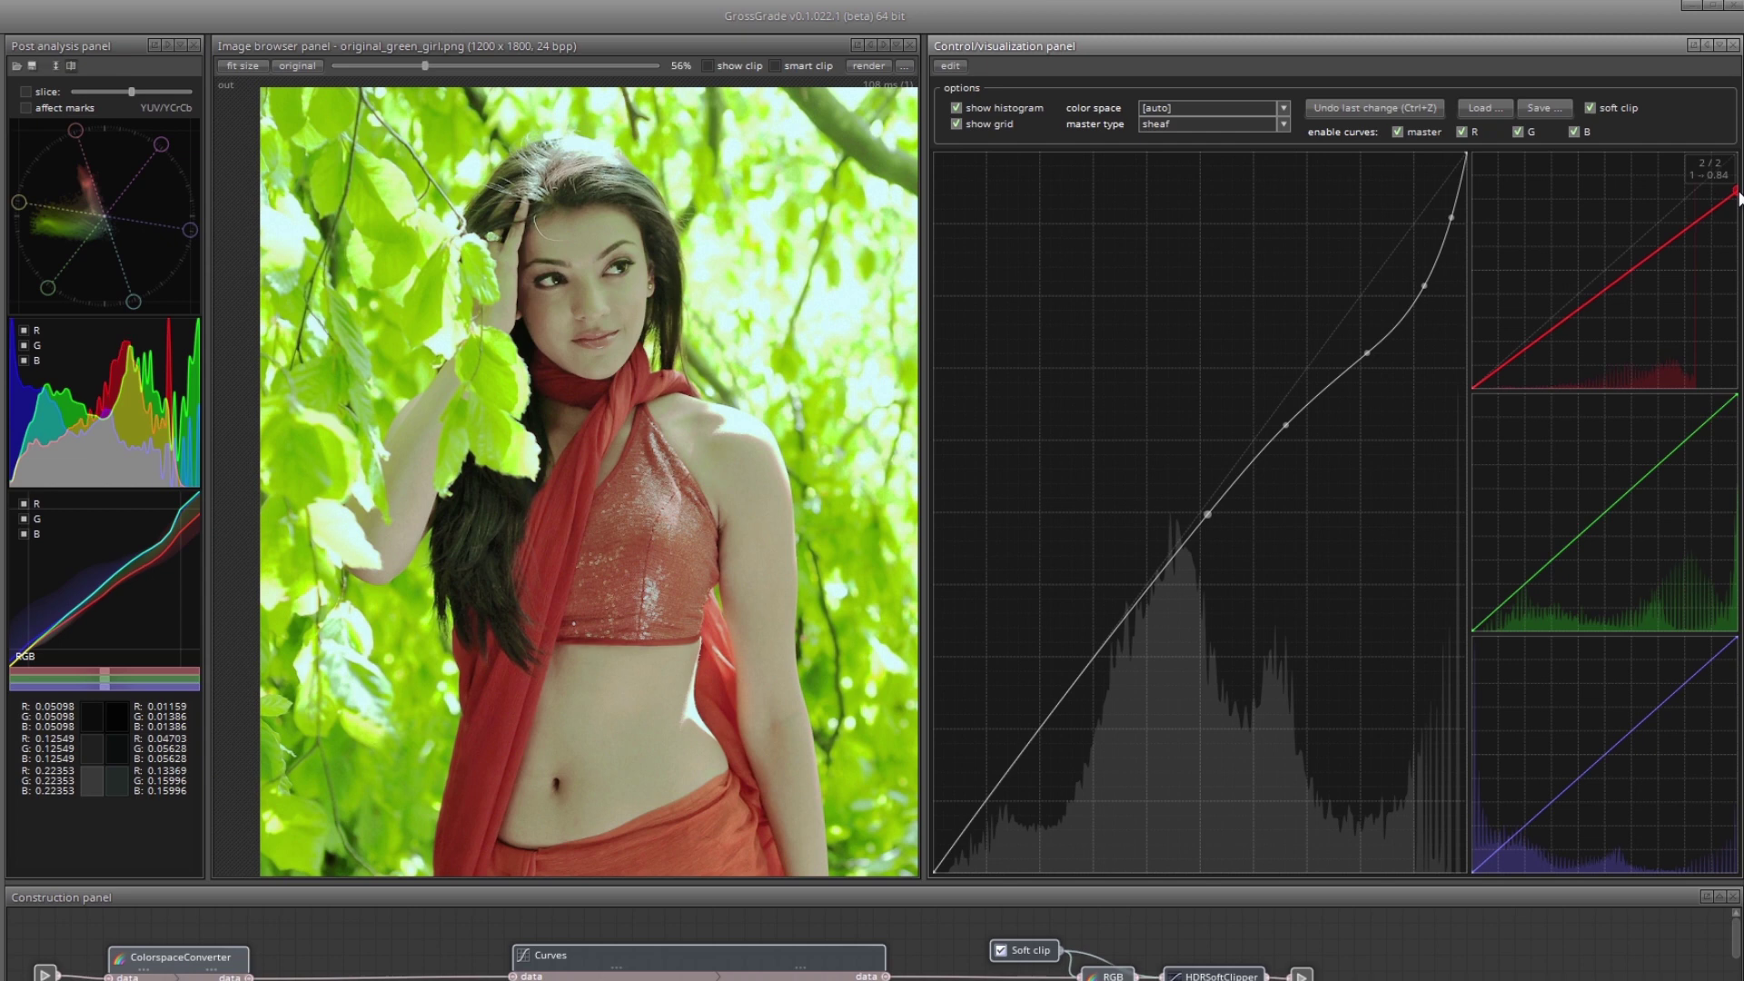
click(1736, 641)
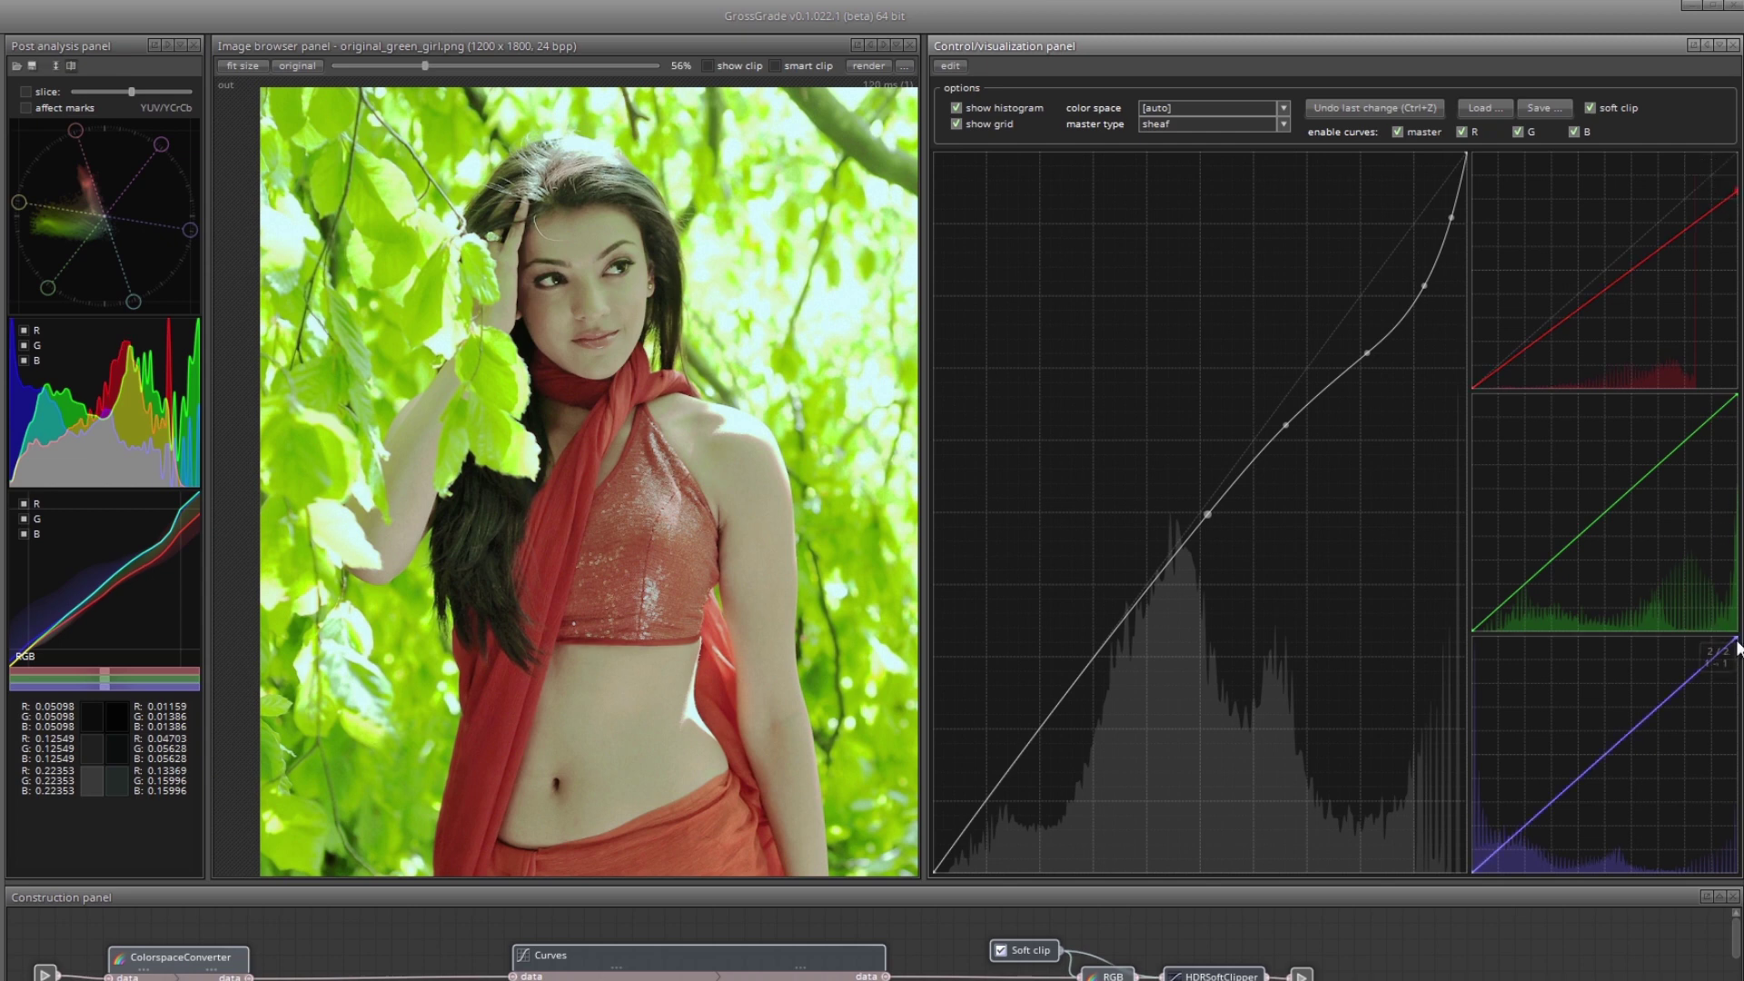
drag(1737, 643, 1739, 699)
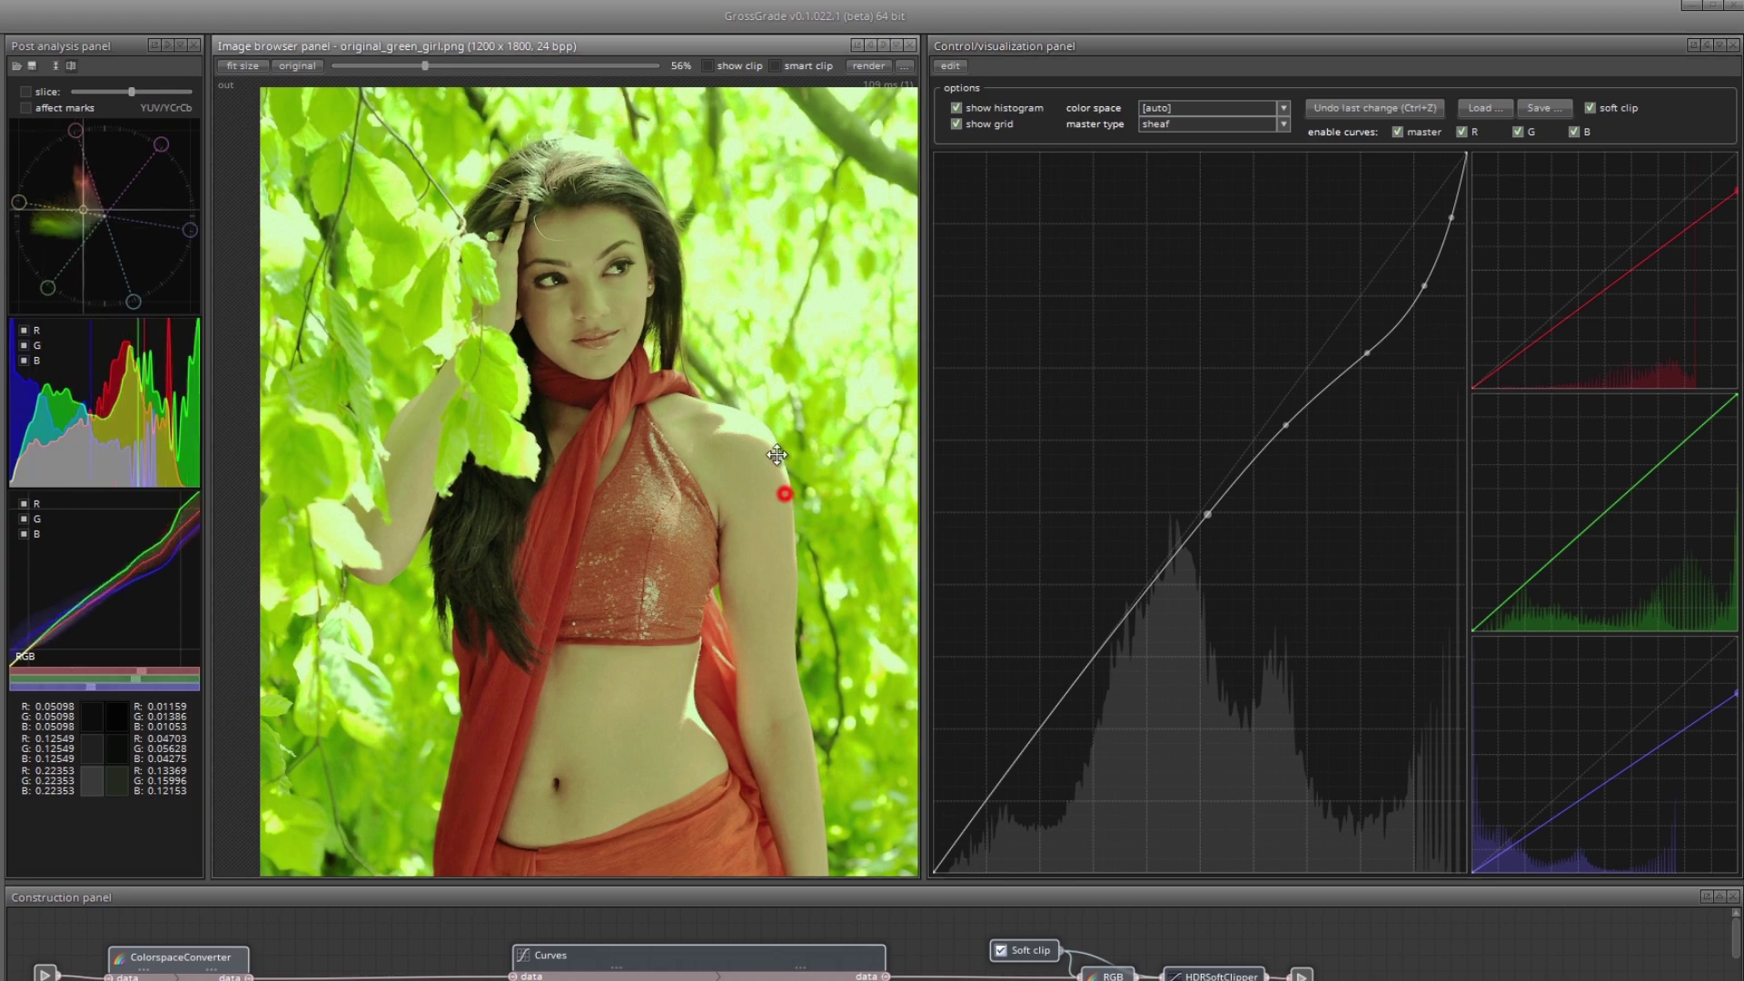
Bow the green curve down with added points, setting its lower point to 0.24.
scroll(775, 491, down, 2)
drag(754, 536, 762, 473)
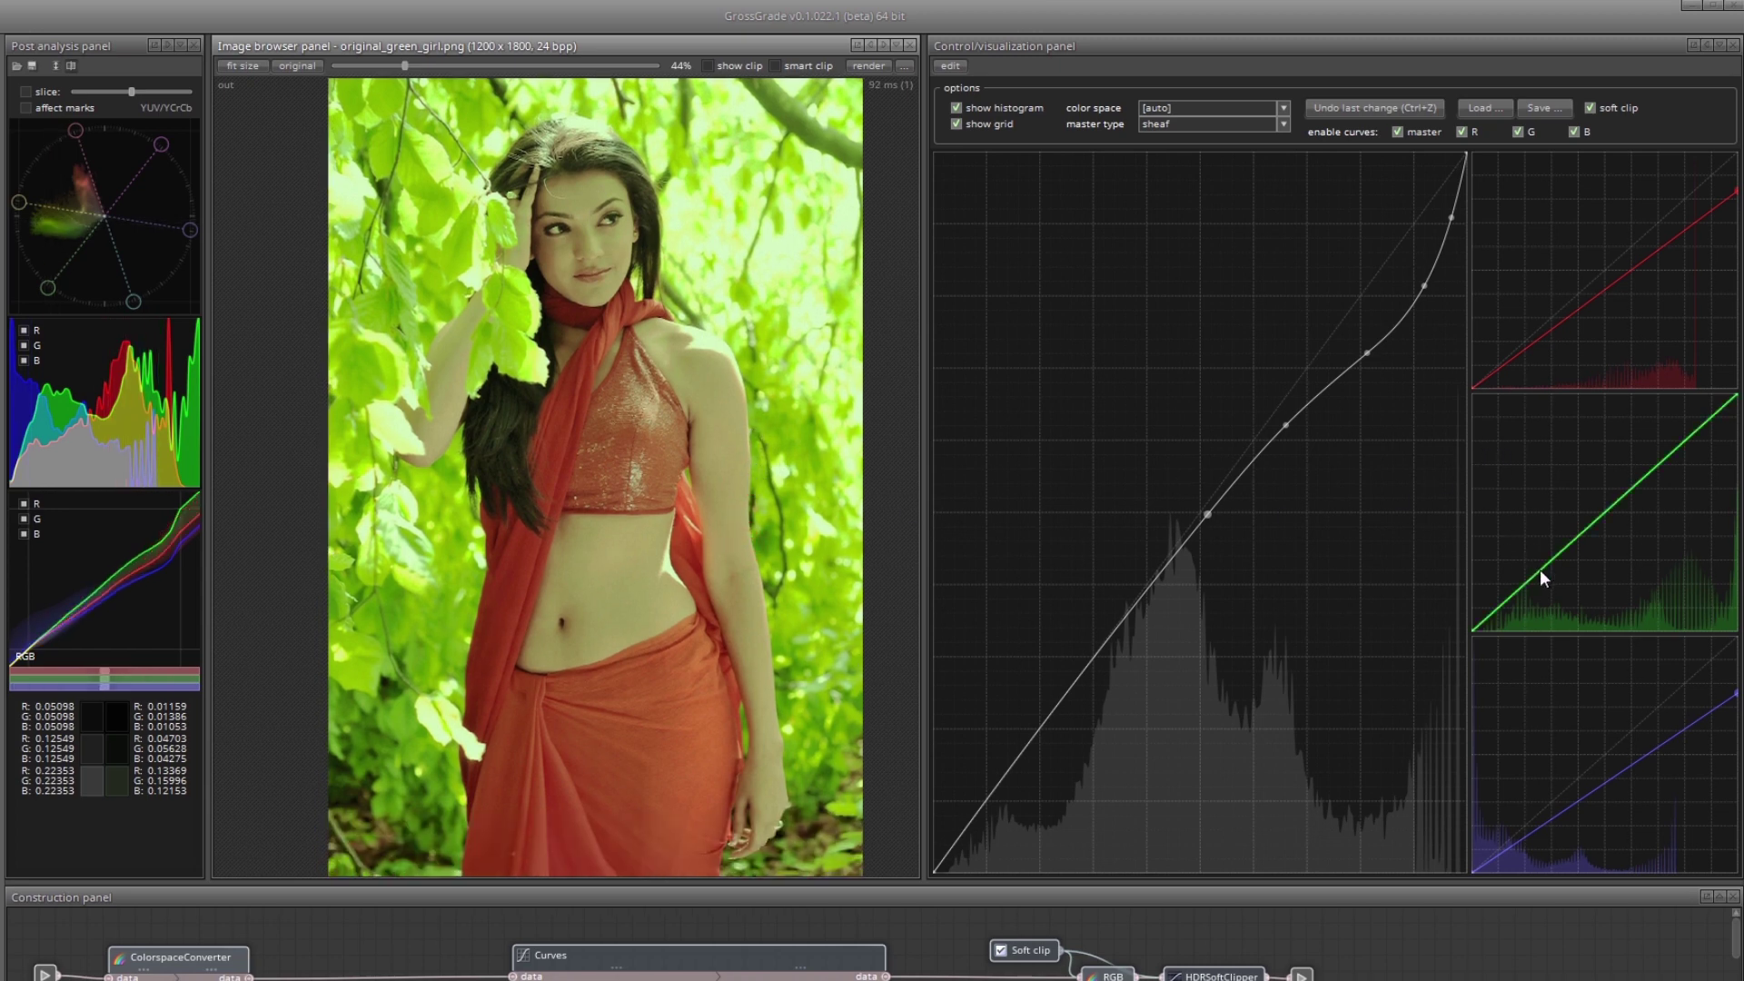
drag(1544, 565, 1579, 582)
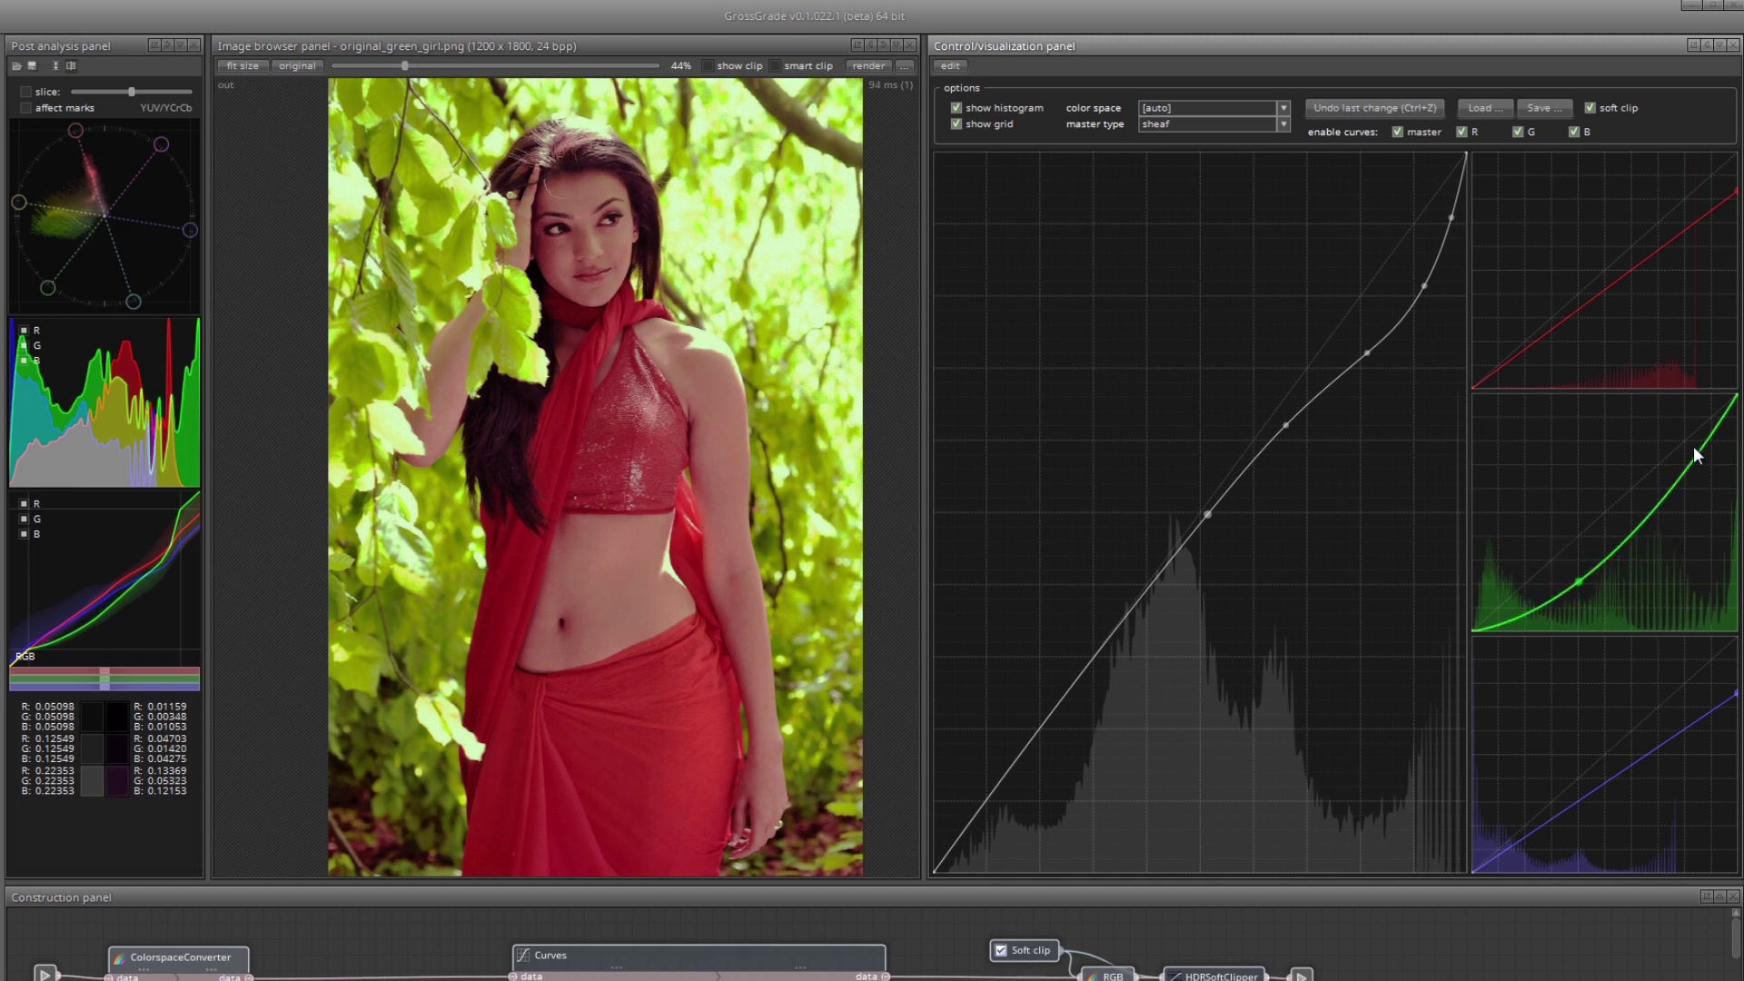
drag(1694, 462, 1686, 448)
drag(1578, 580, 1589, 572)
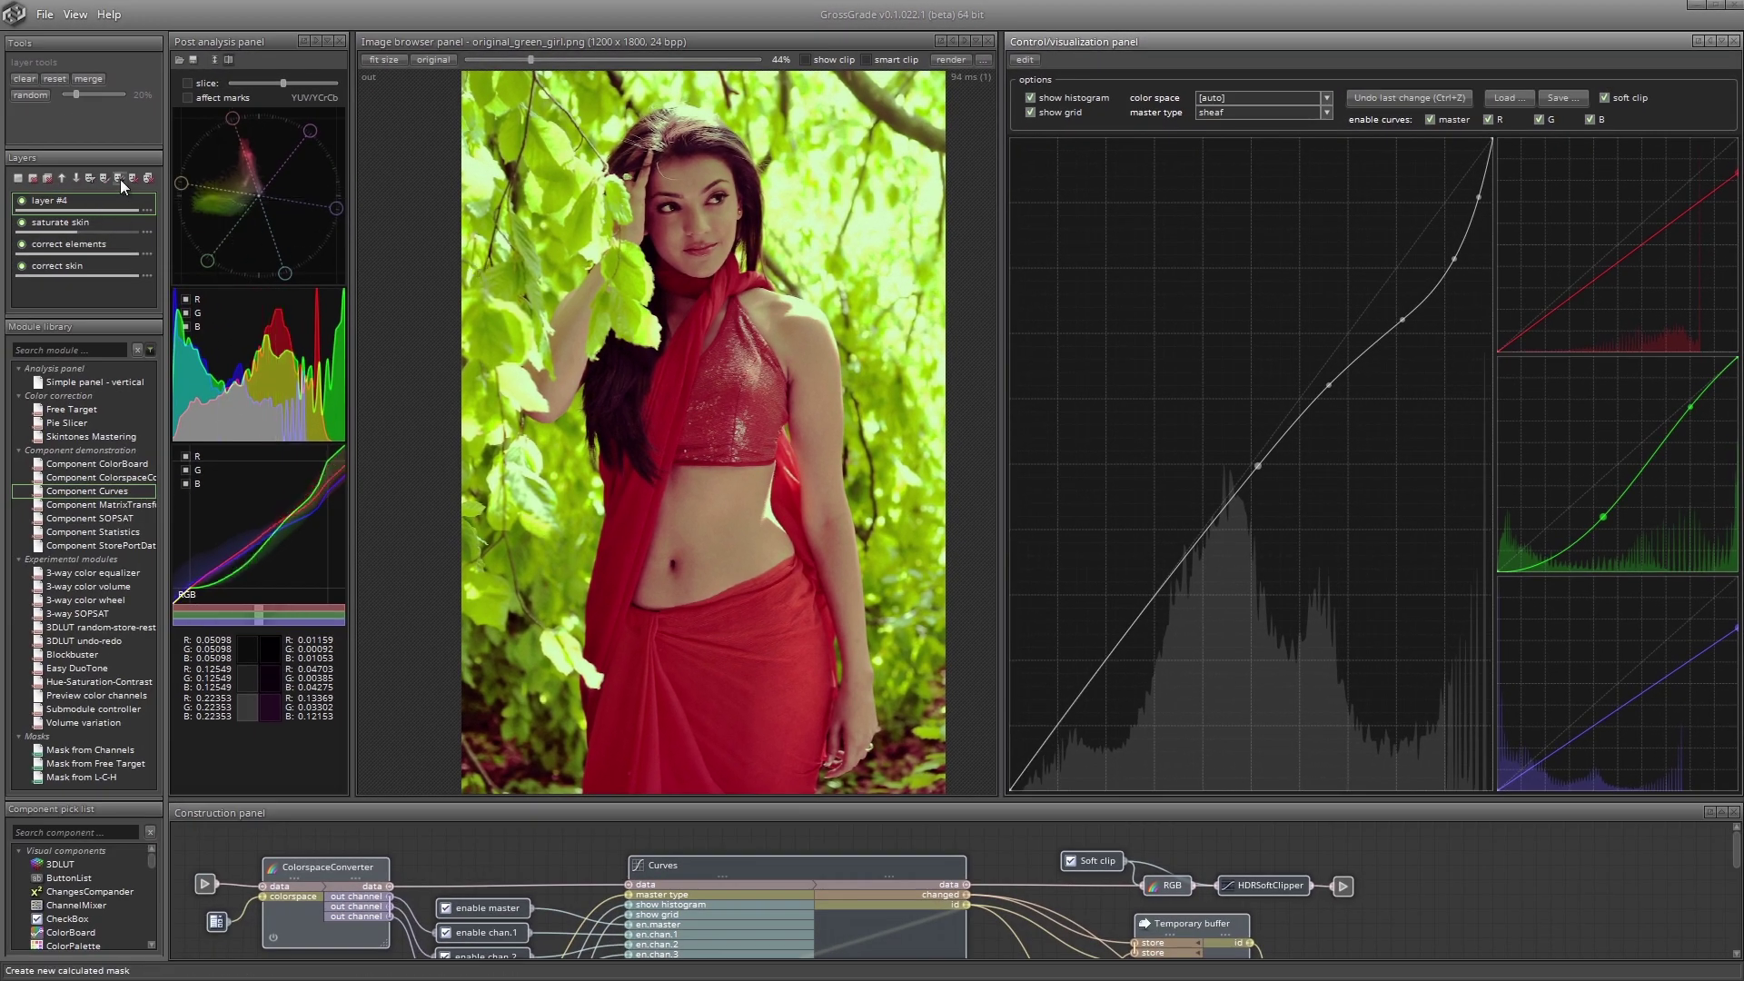
Add an L-C-H mask to layer #4 and drop the blue-violet hues from it.
click(118, 178)
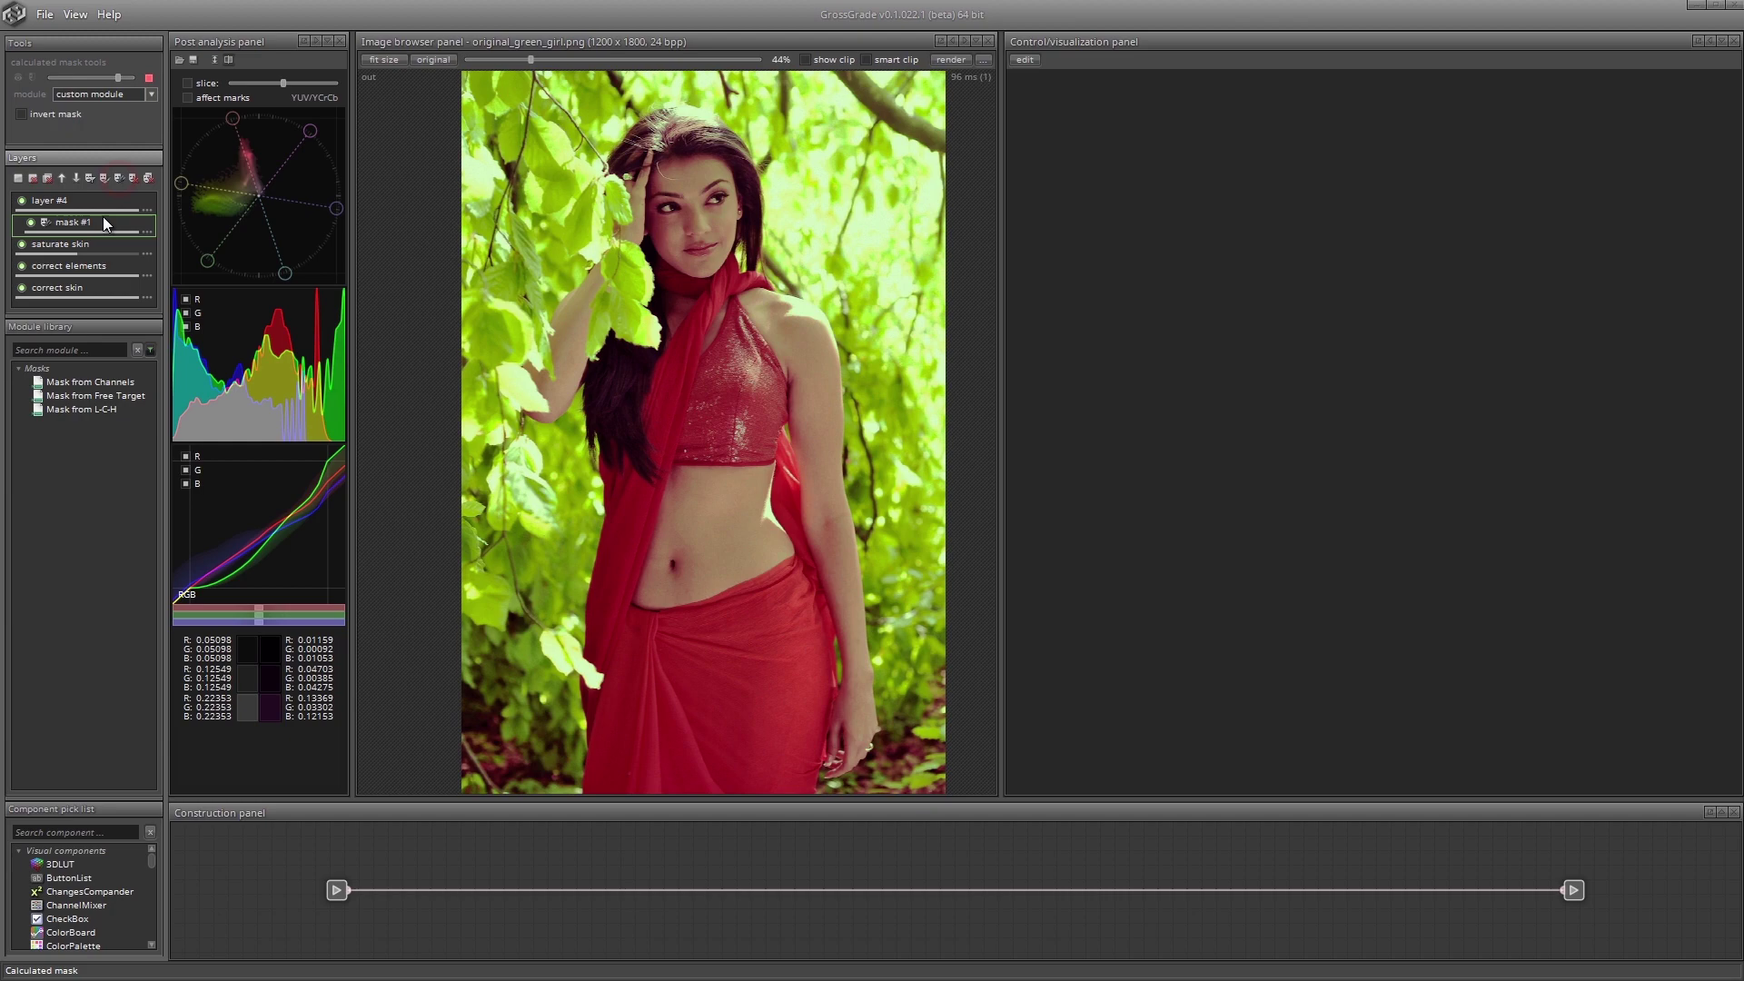
double_click(102, 408)
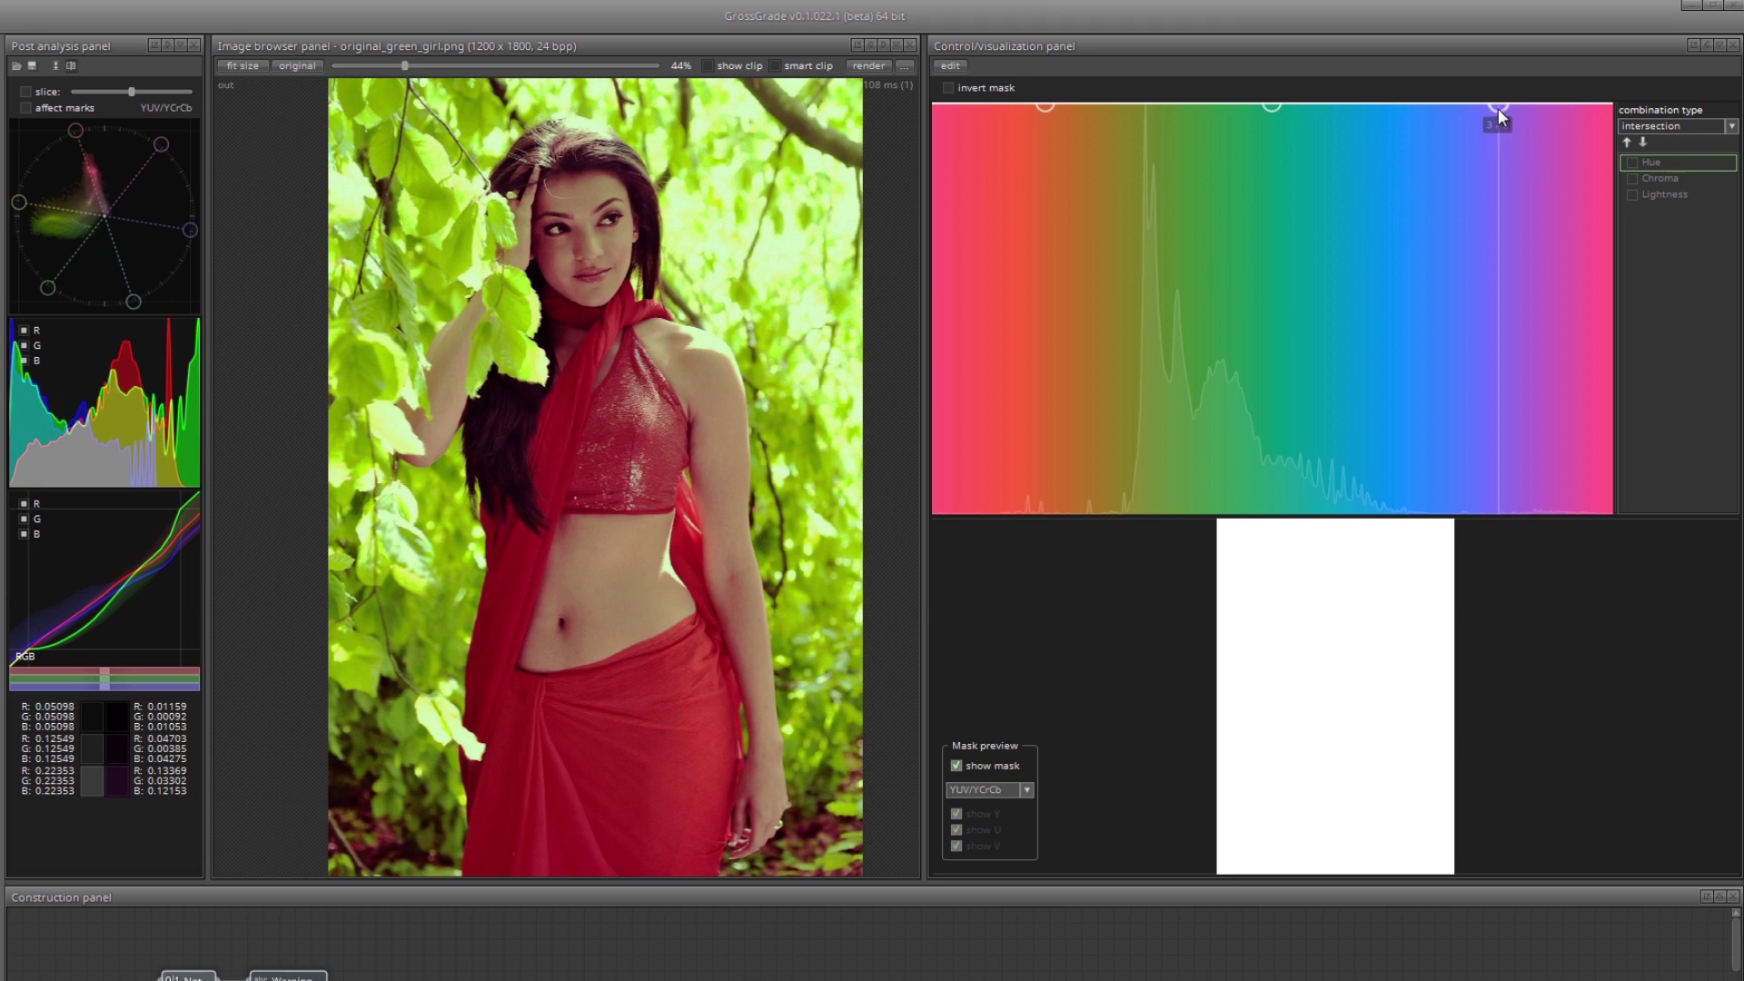
drag(1497, 107, 1502, 525)
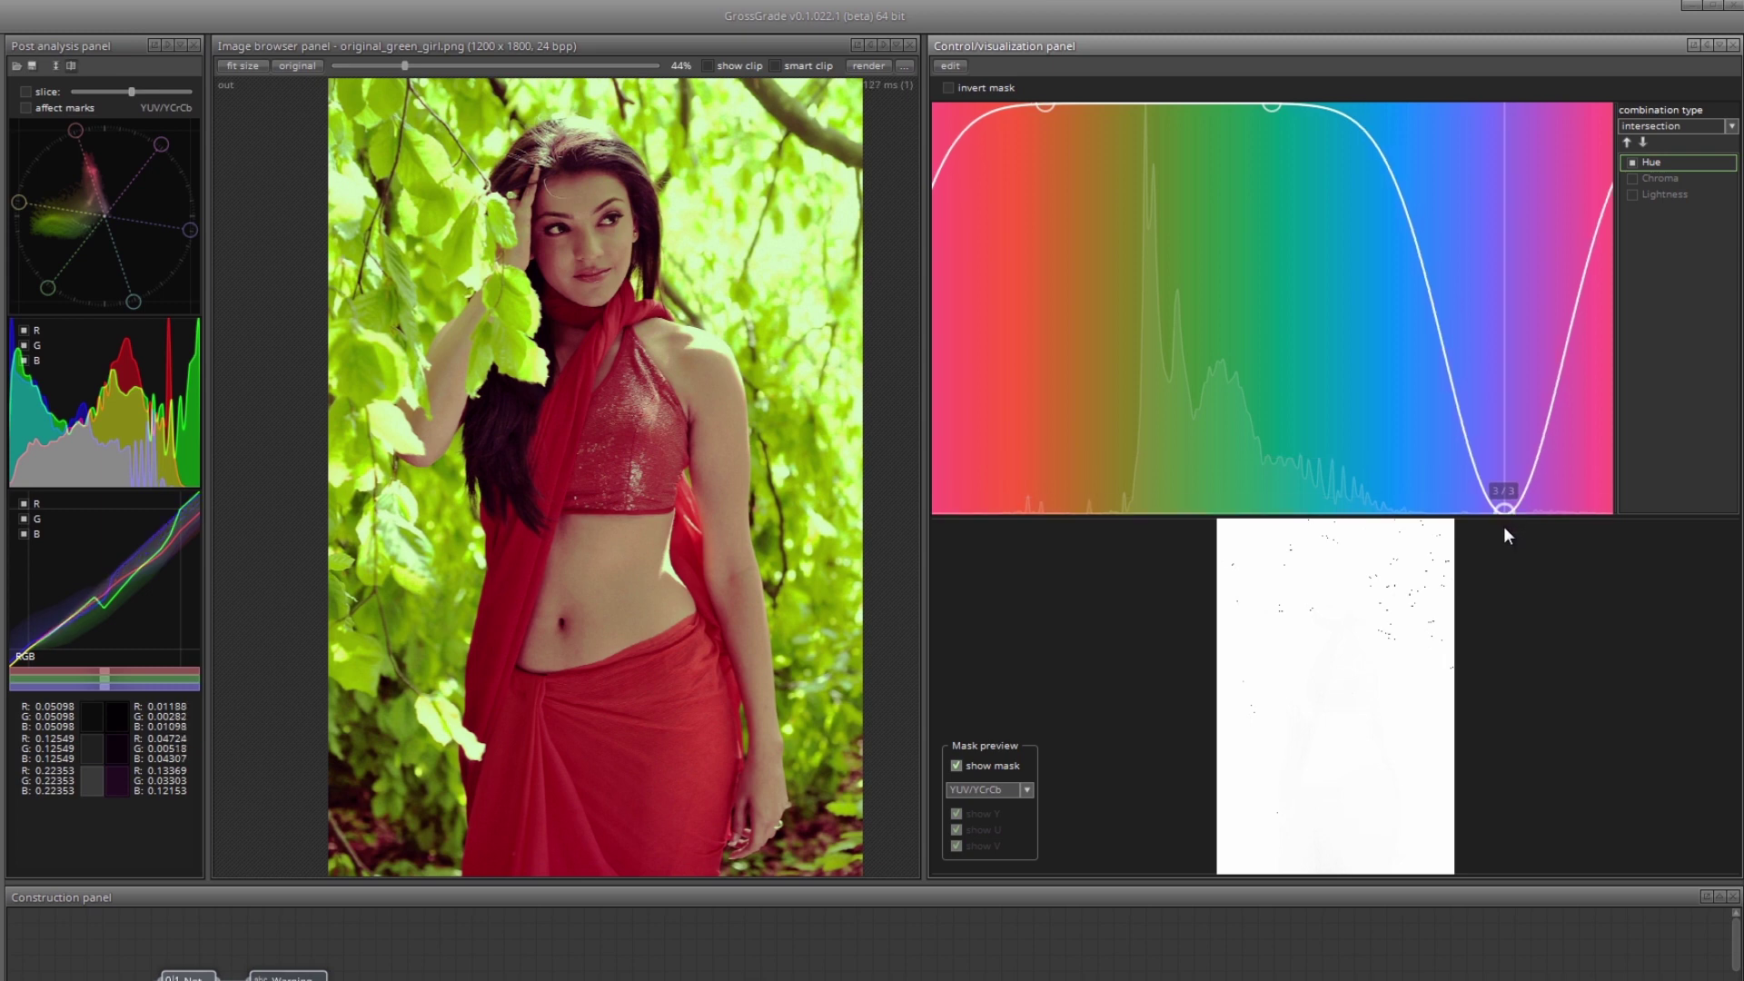
Shift the hue cutoff toward magenta so only the green foliage hues stay masked.
scroll(1502, 525, up, 5)
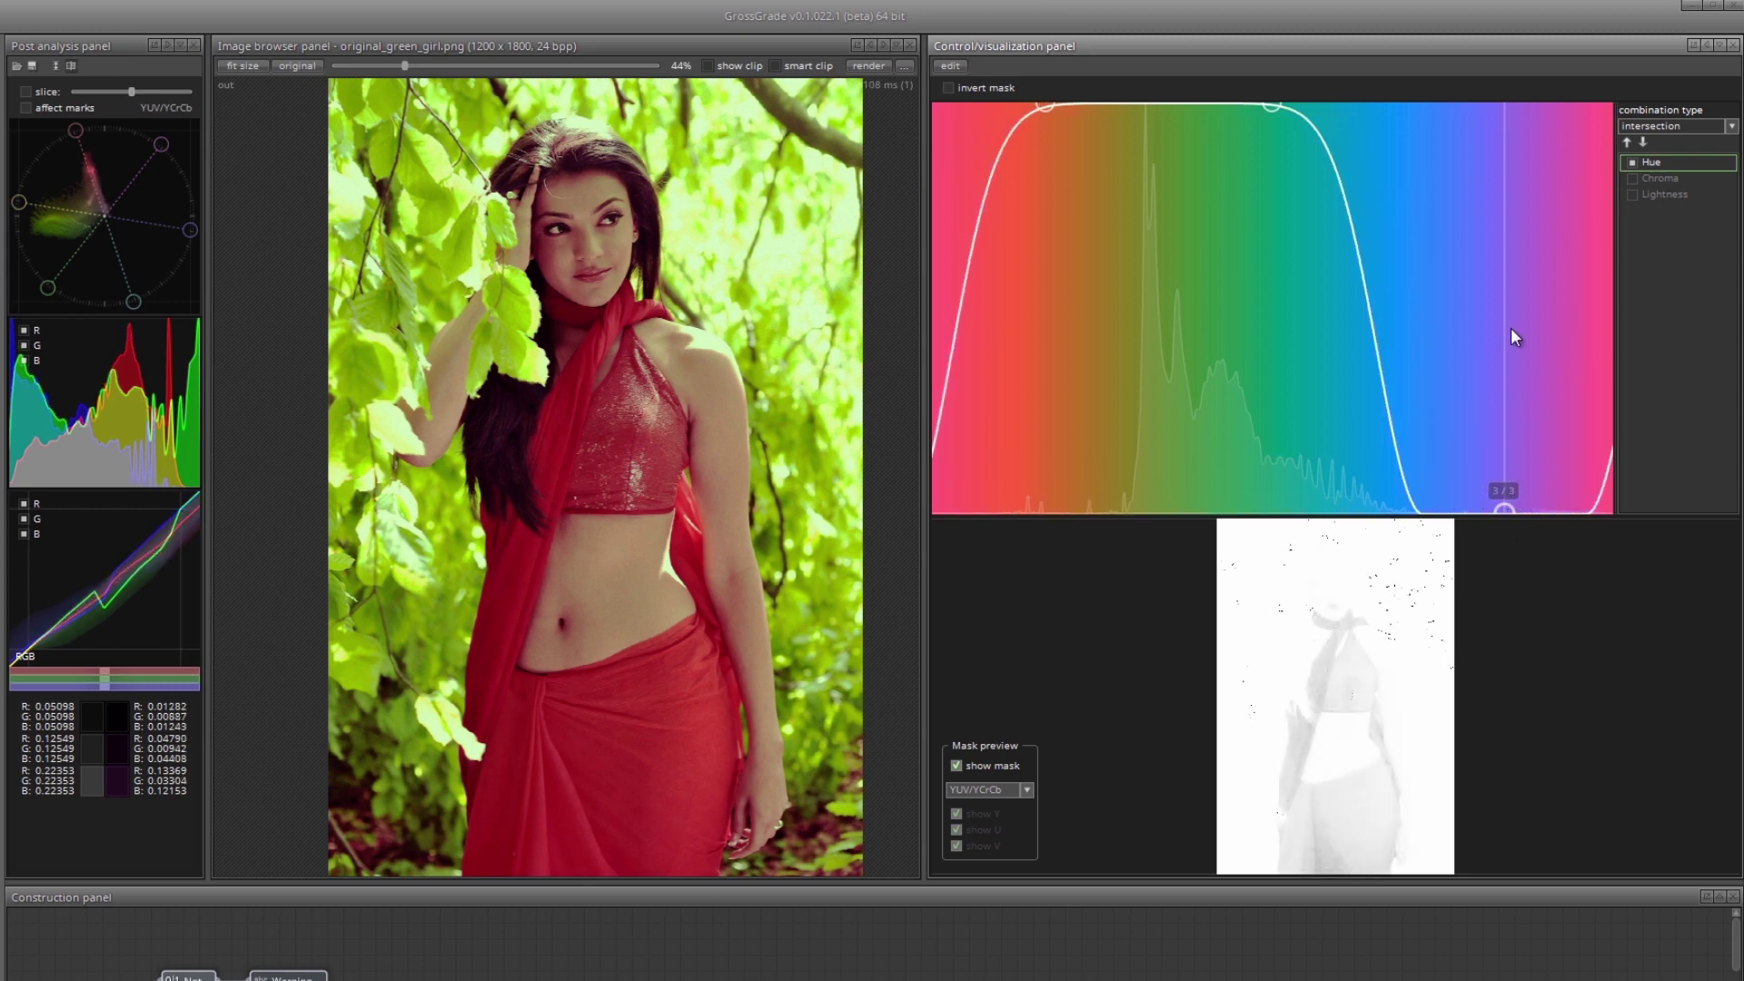
scroll(1493, 245, up, 3)
drag(1541, 276, 1578, 282)
scroll(1579, 286, down, 4)
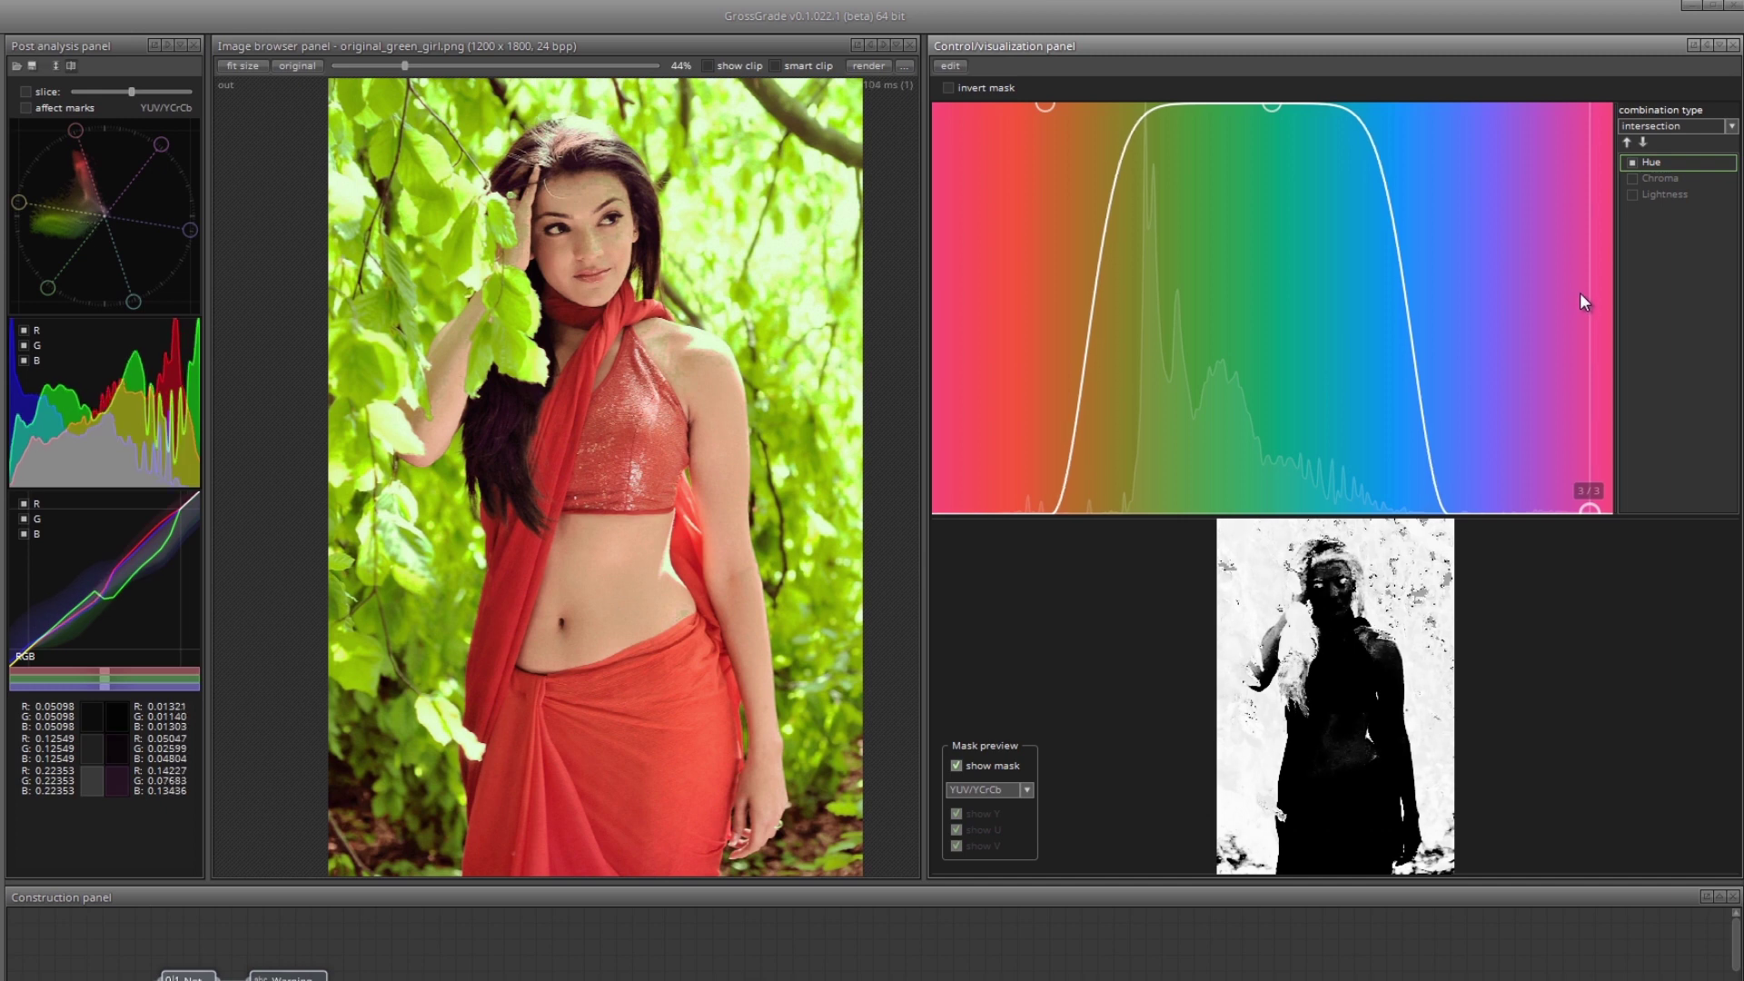
scroll(1582, 251, down, 3)
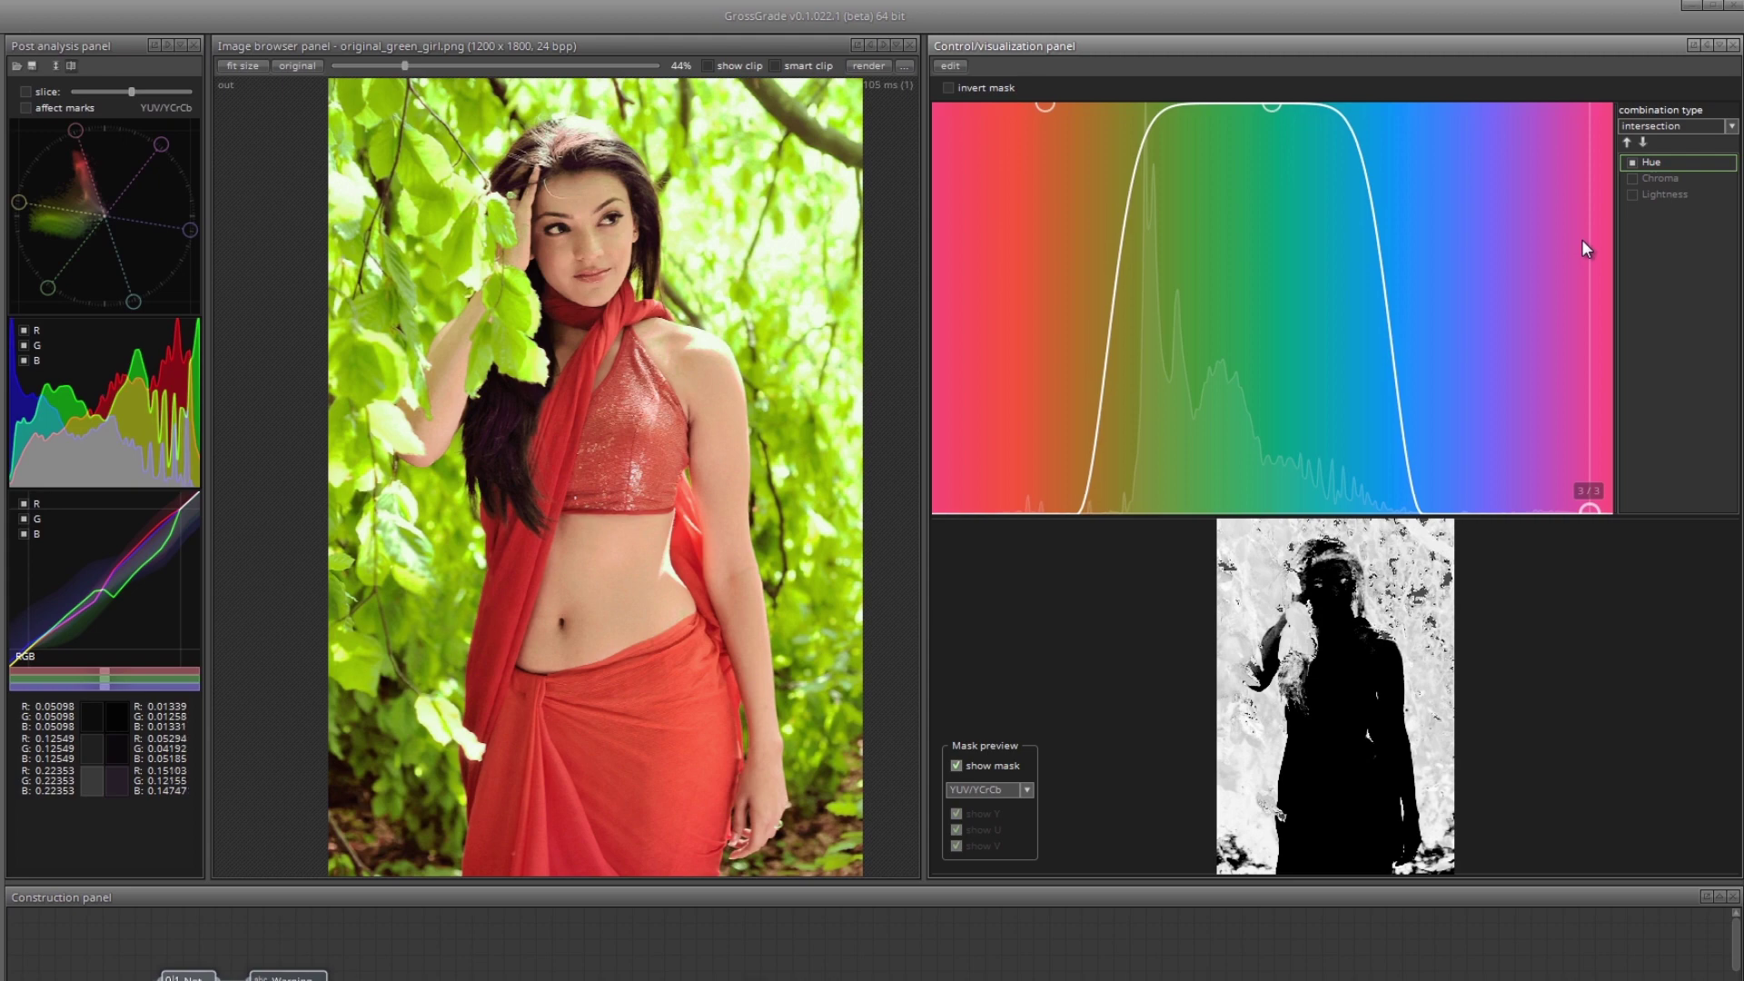
drag(1582, 243, 1590, 241)
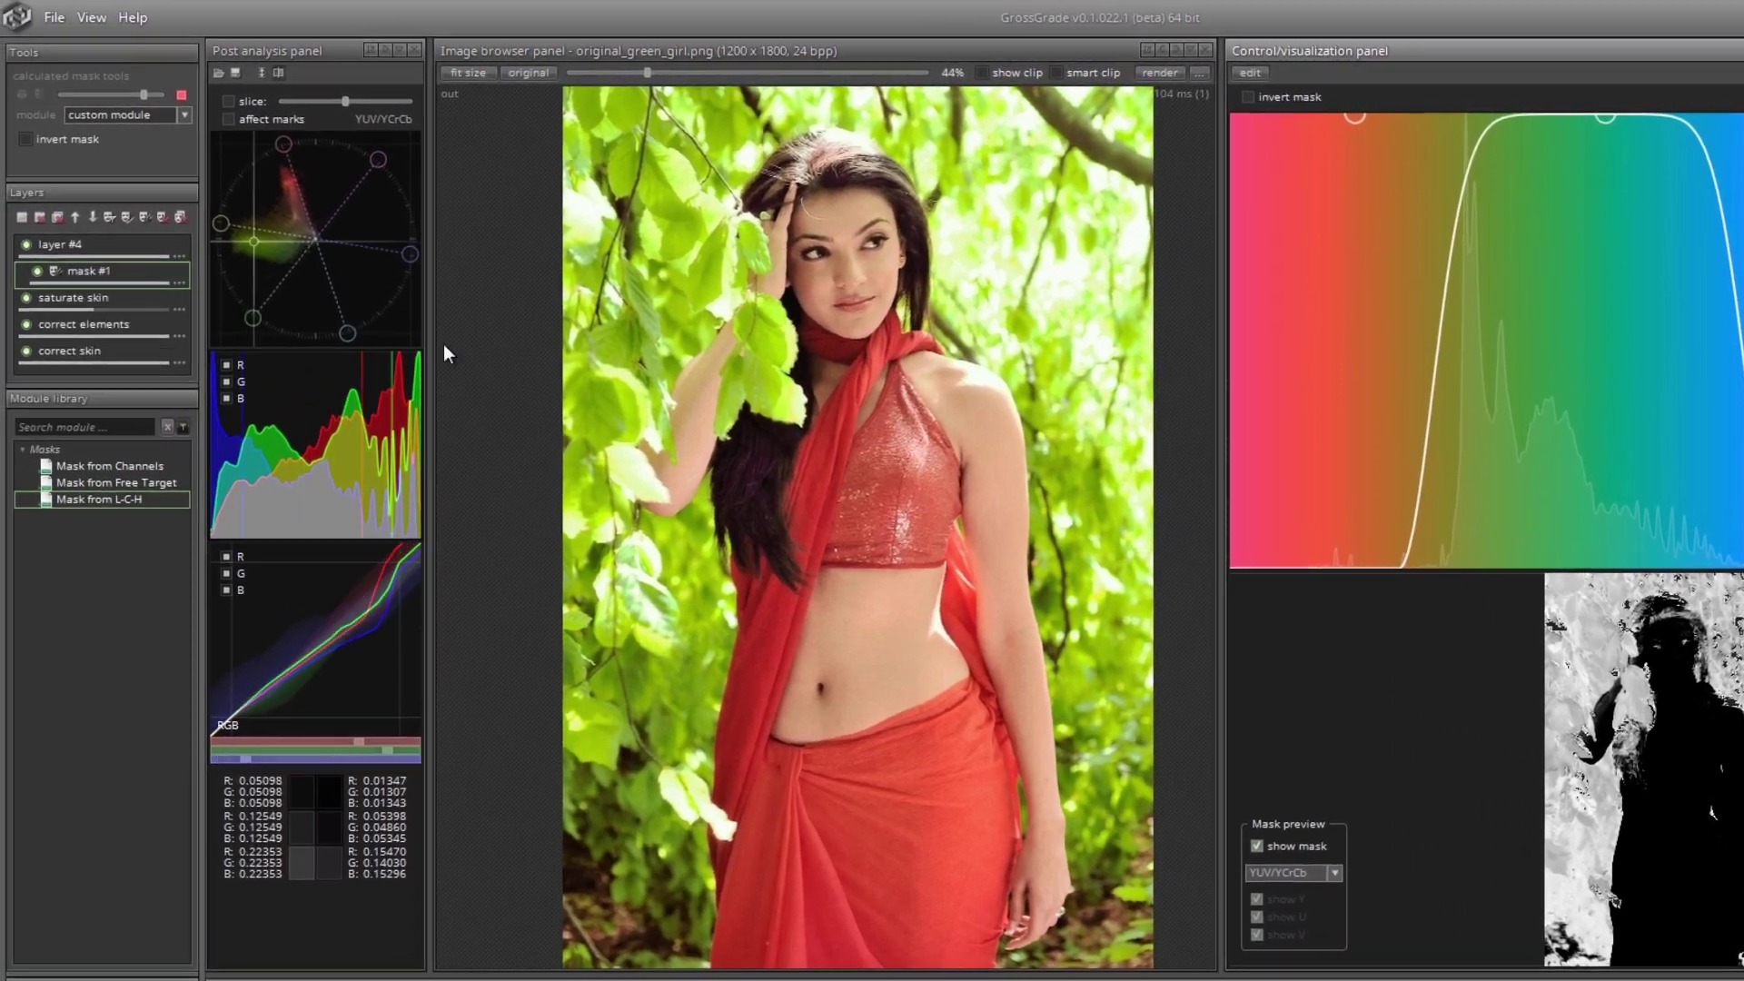
click(40, 270)
click(40, 270)
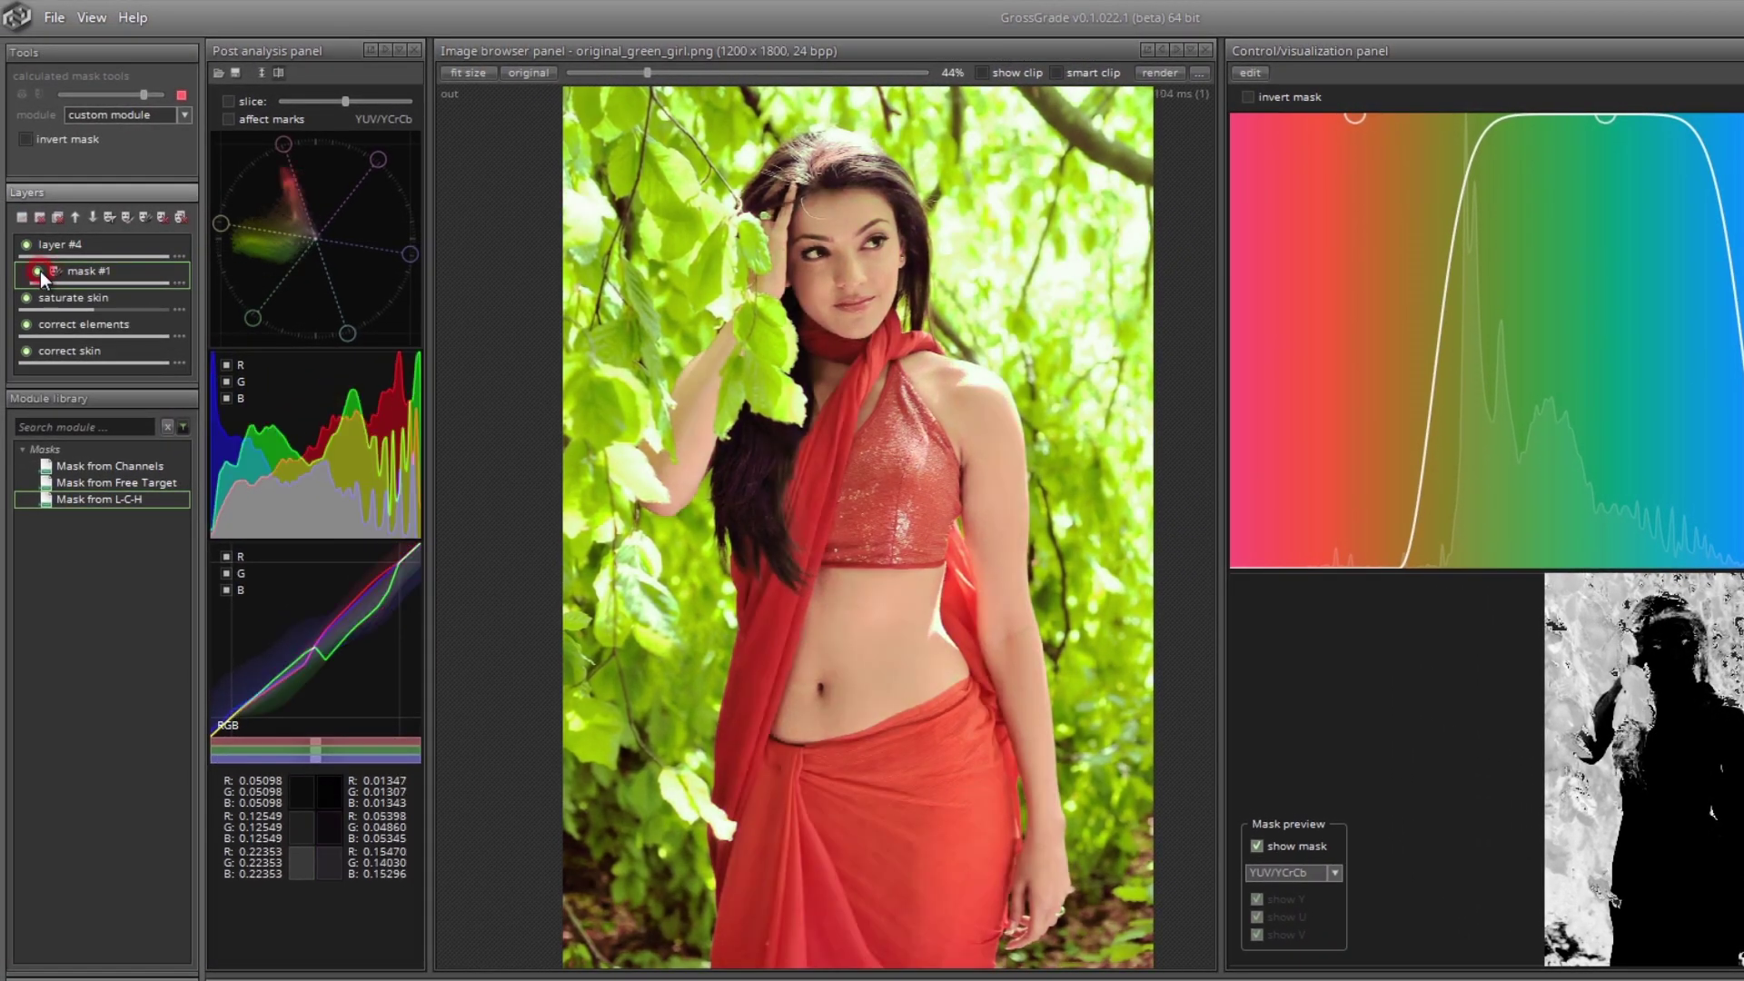
click(40, 271)
click(40, 271)
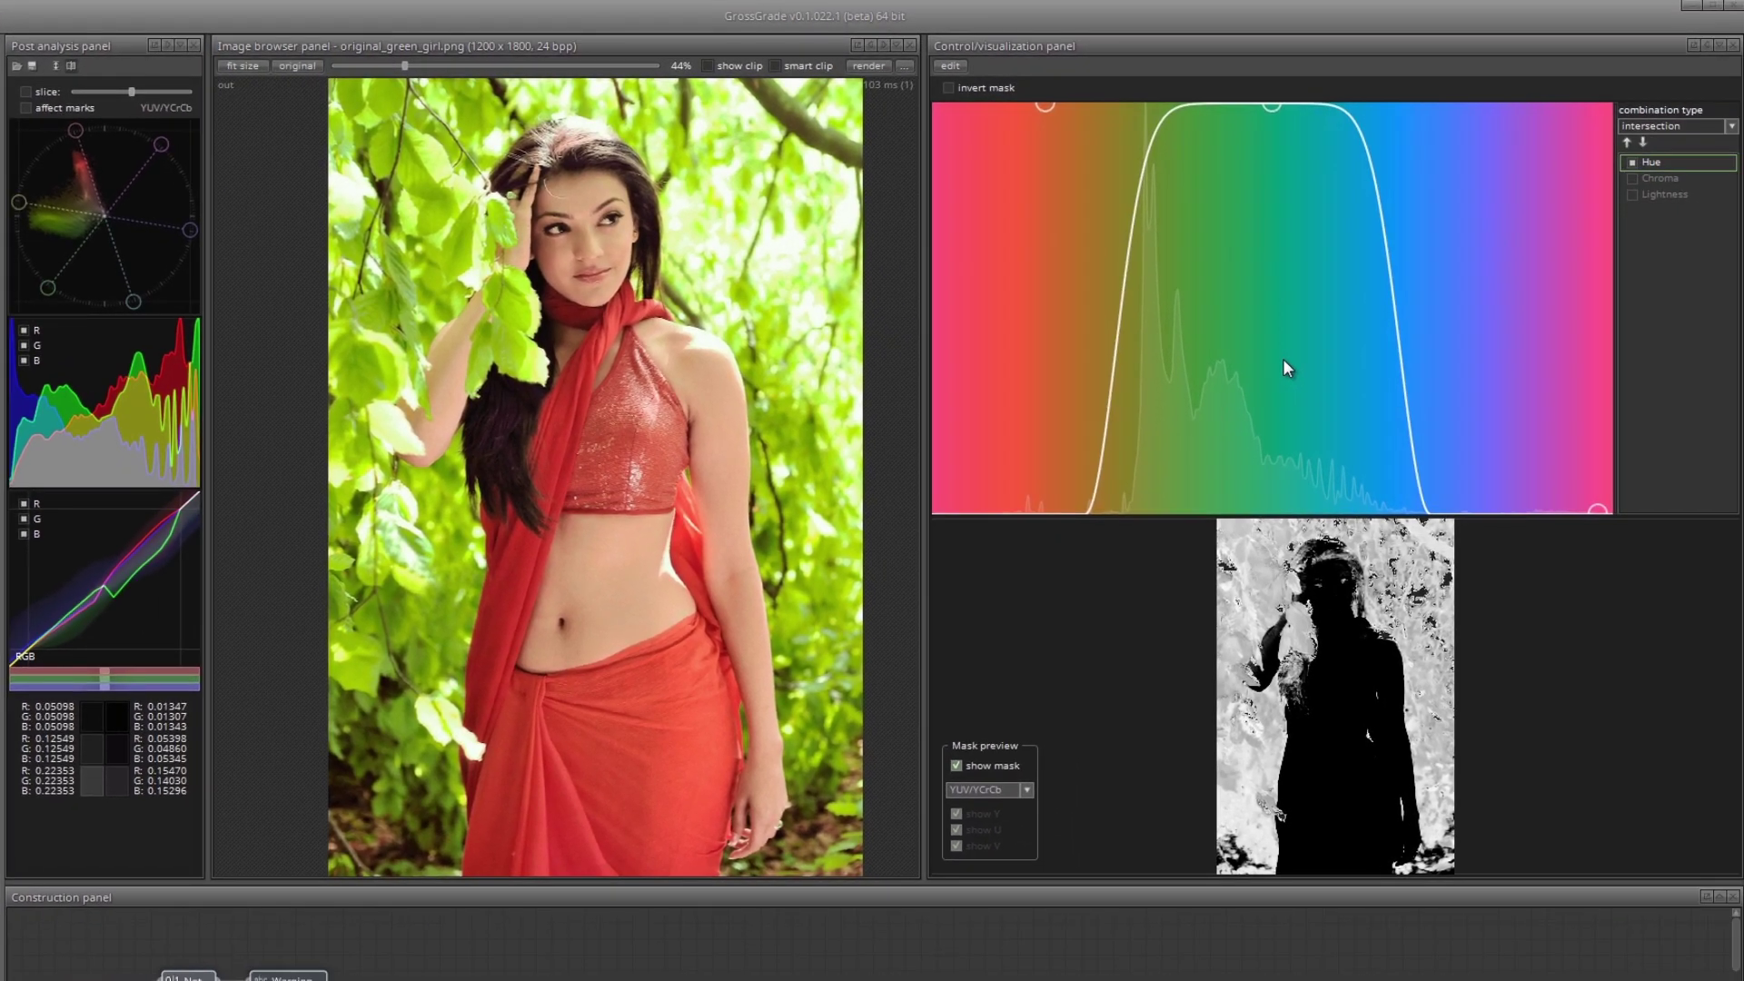
scroll(1288, 663, up, 5)
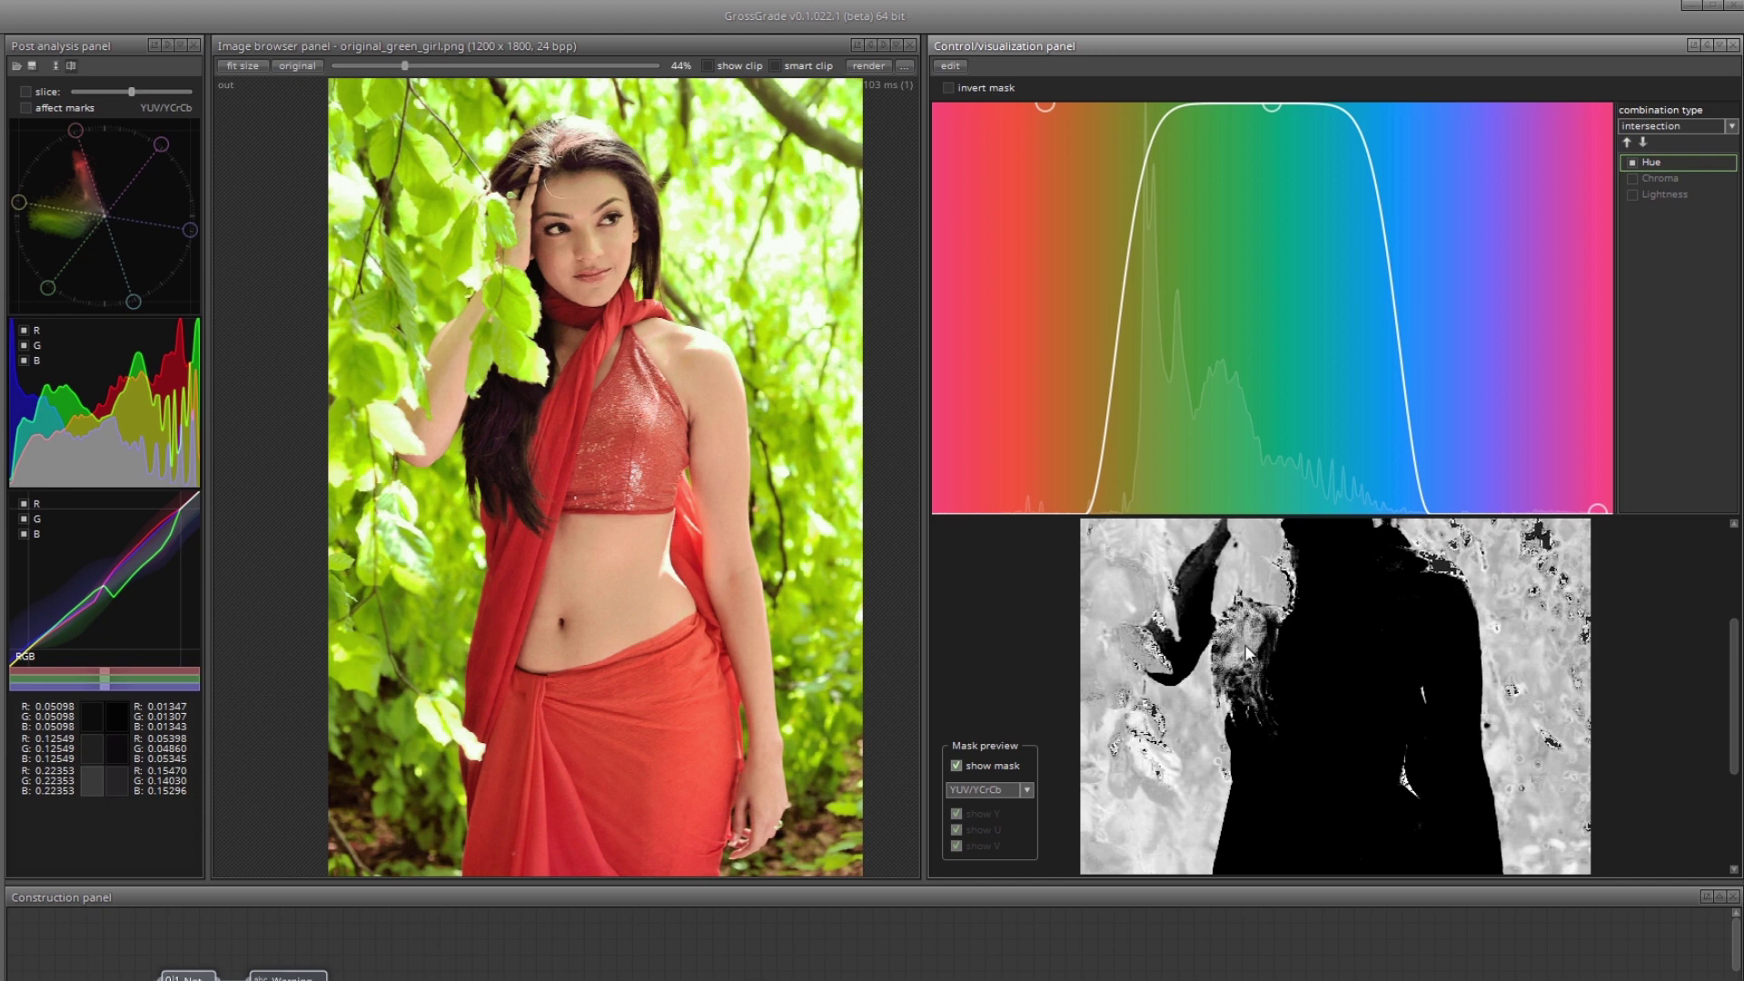
scroll(1244, 645, down, 4)
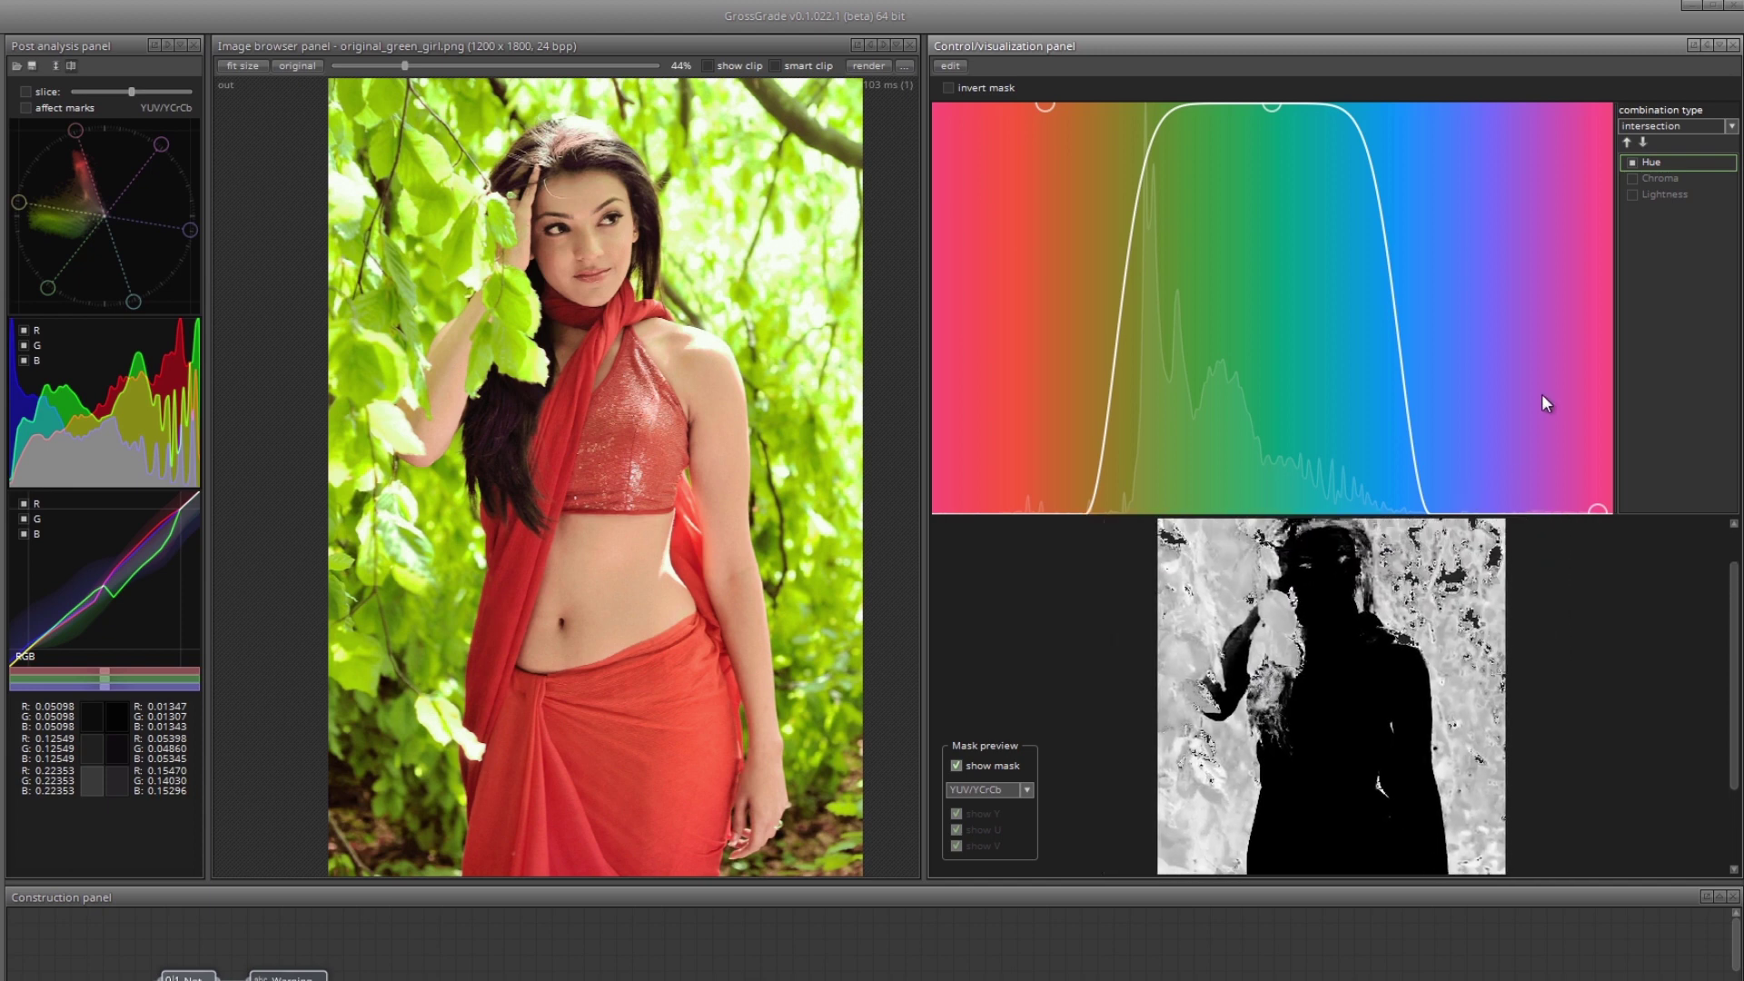
Give mask #1 a rising S-shaped chroma curve that cuts out low-saturation greyish colours.
click(1666, 174)
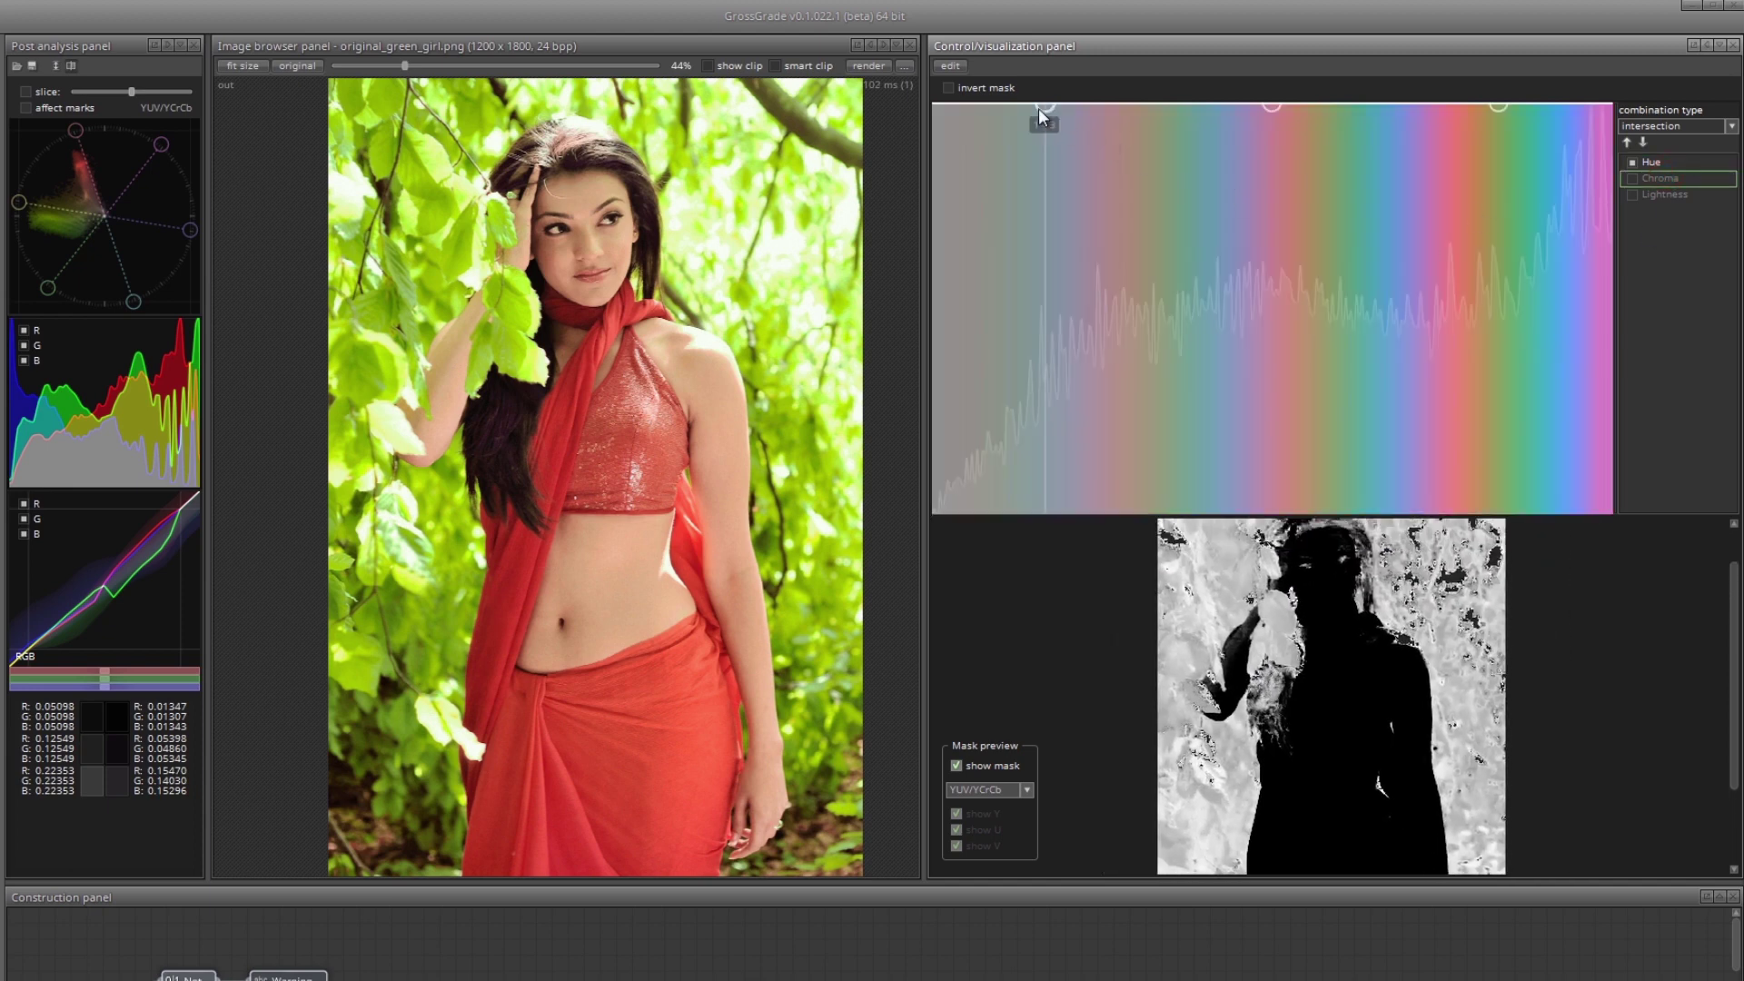
drag(1040, 108, 919, 574)
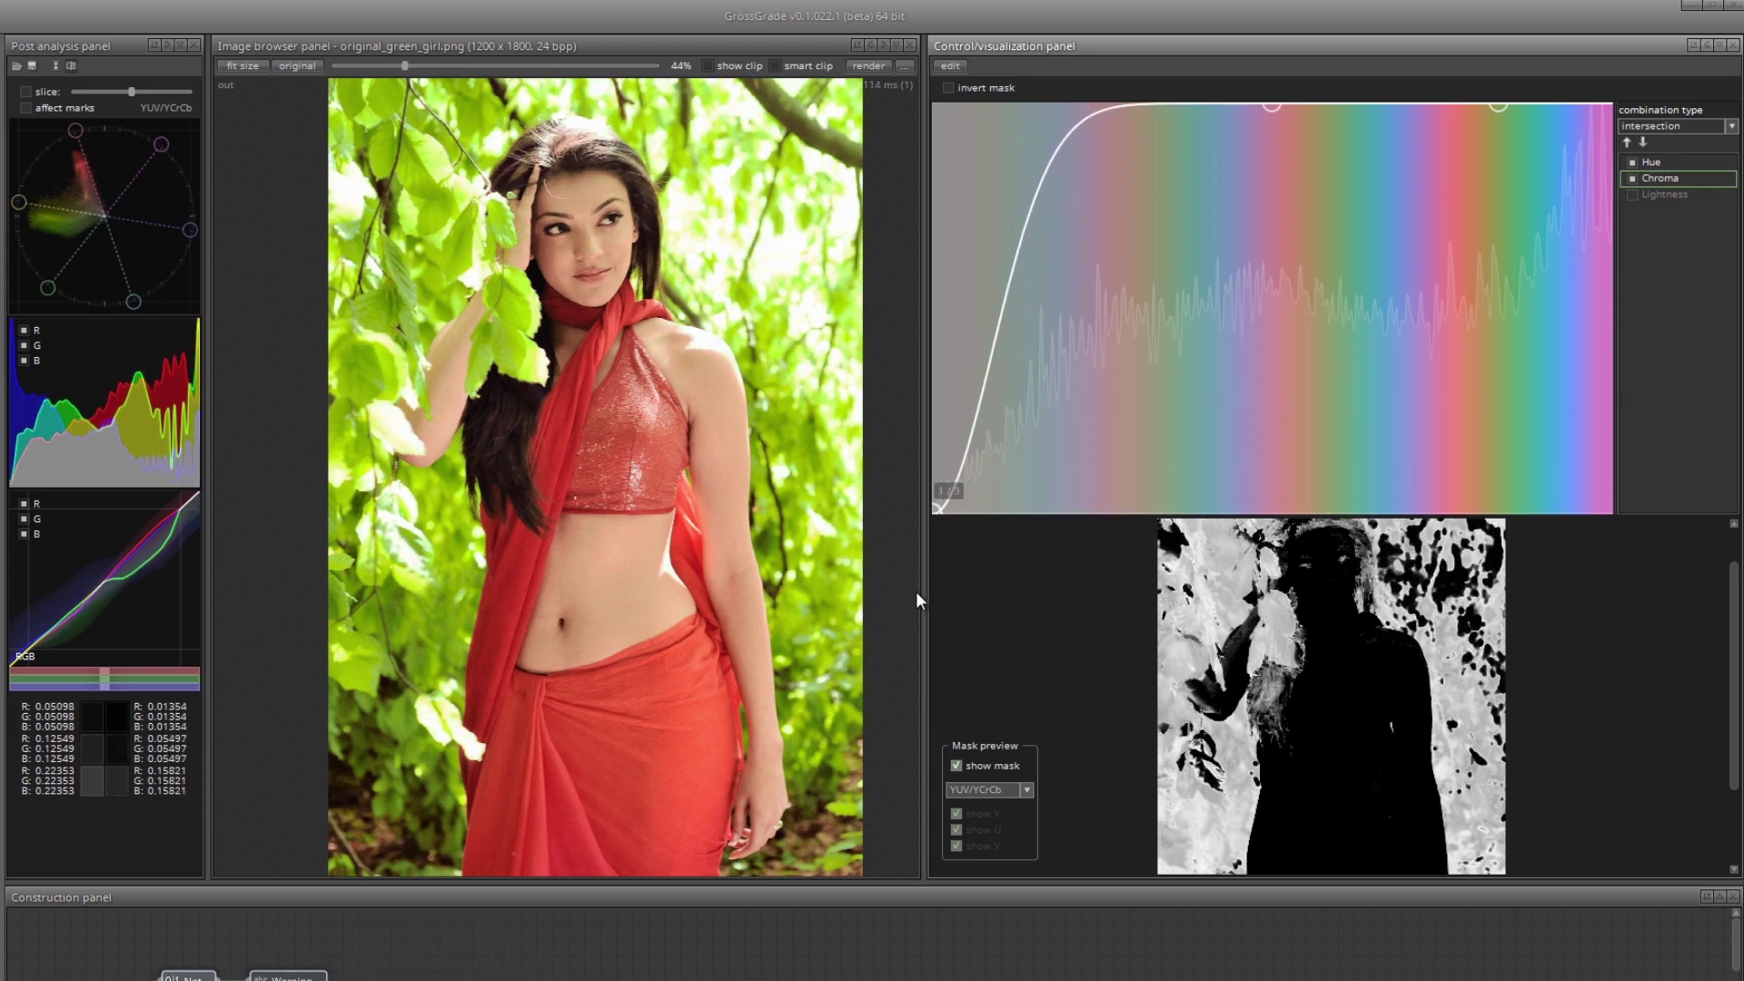
drag(916, 609, 924, 672)
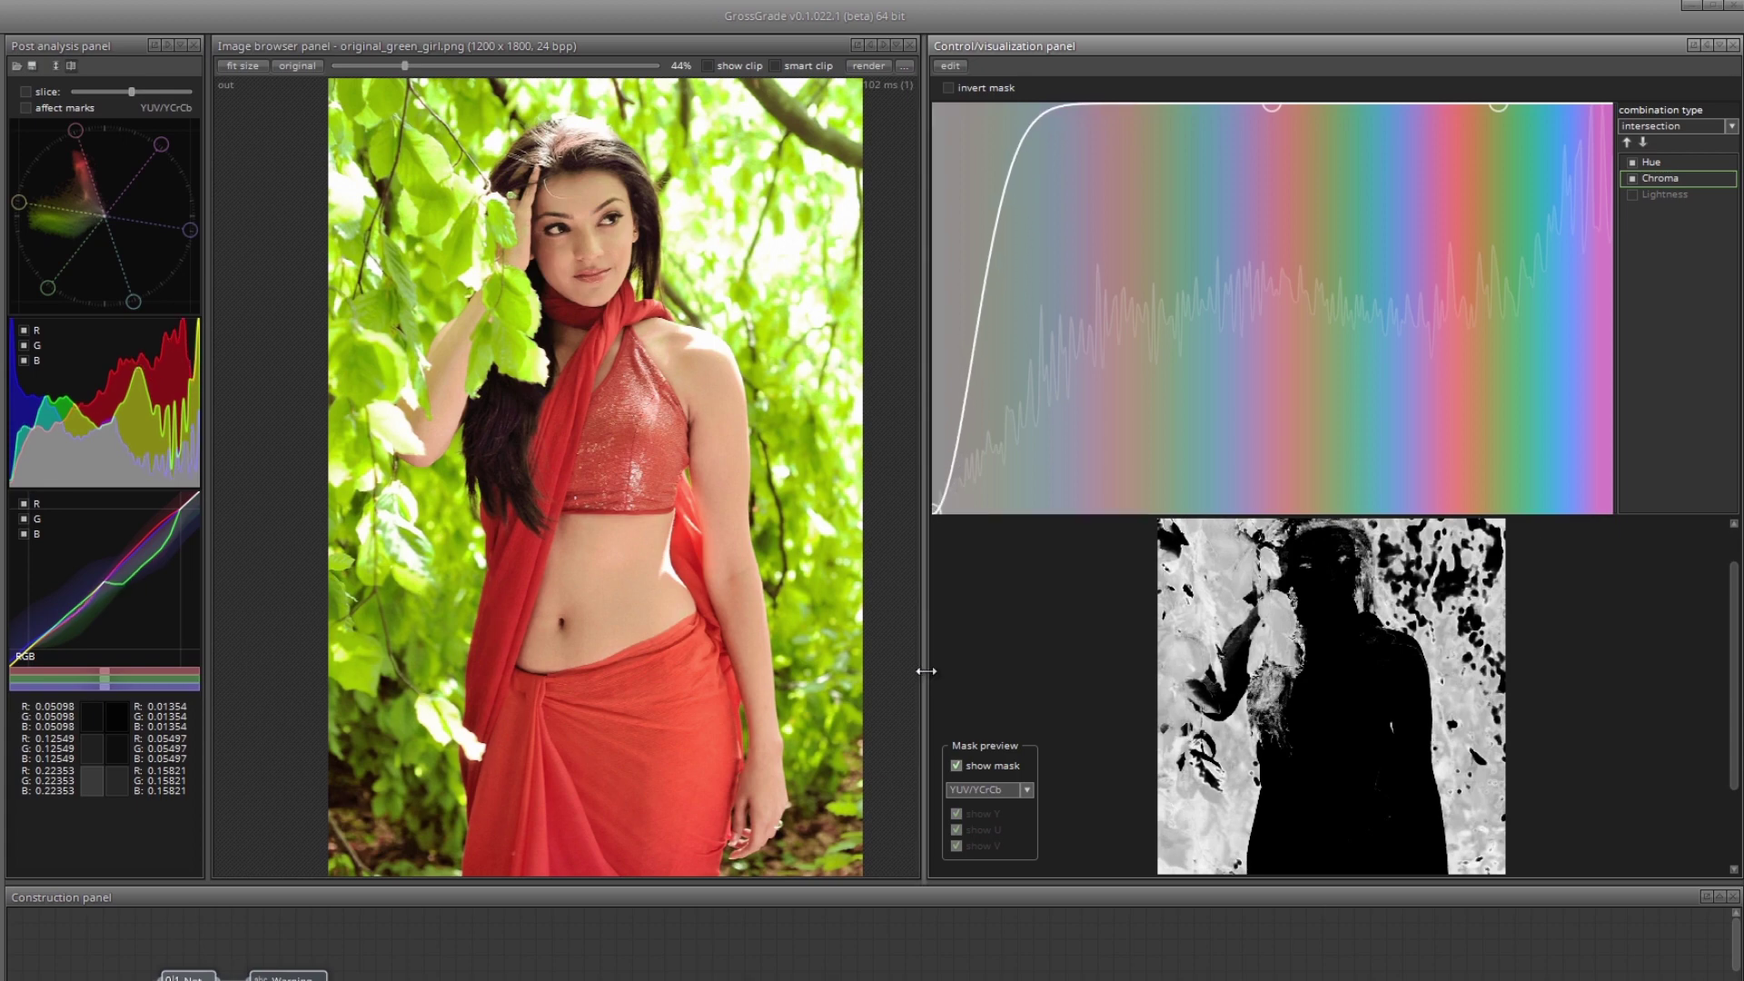
scroll(623, 335, up, 3)
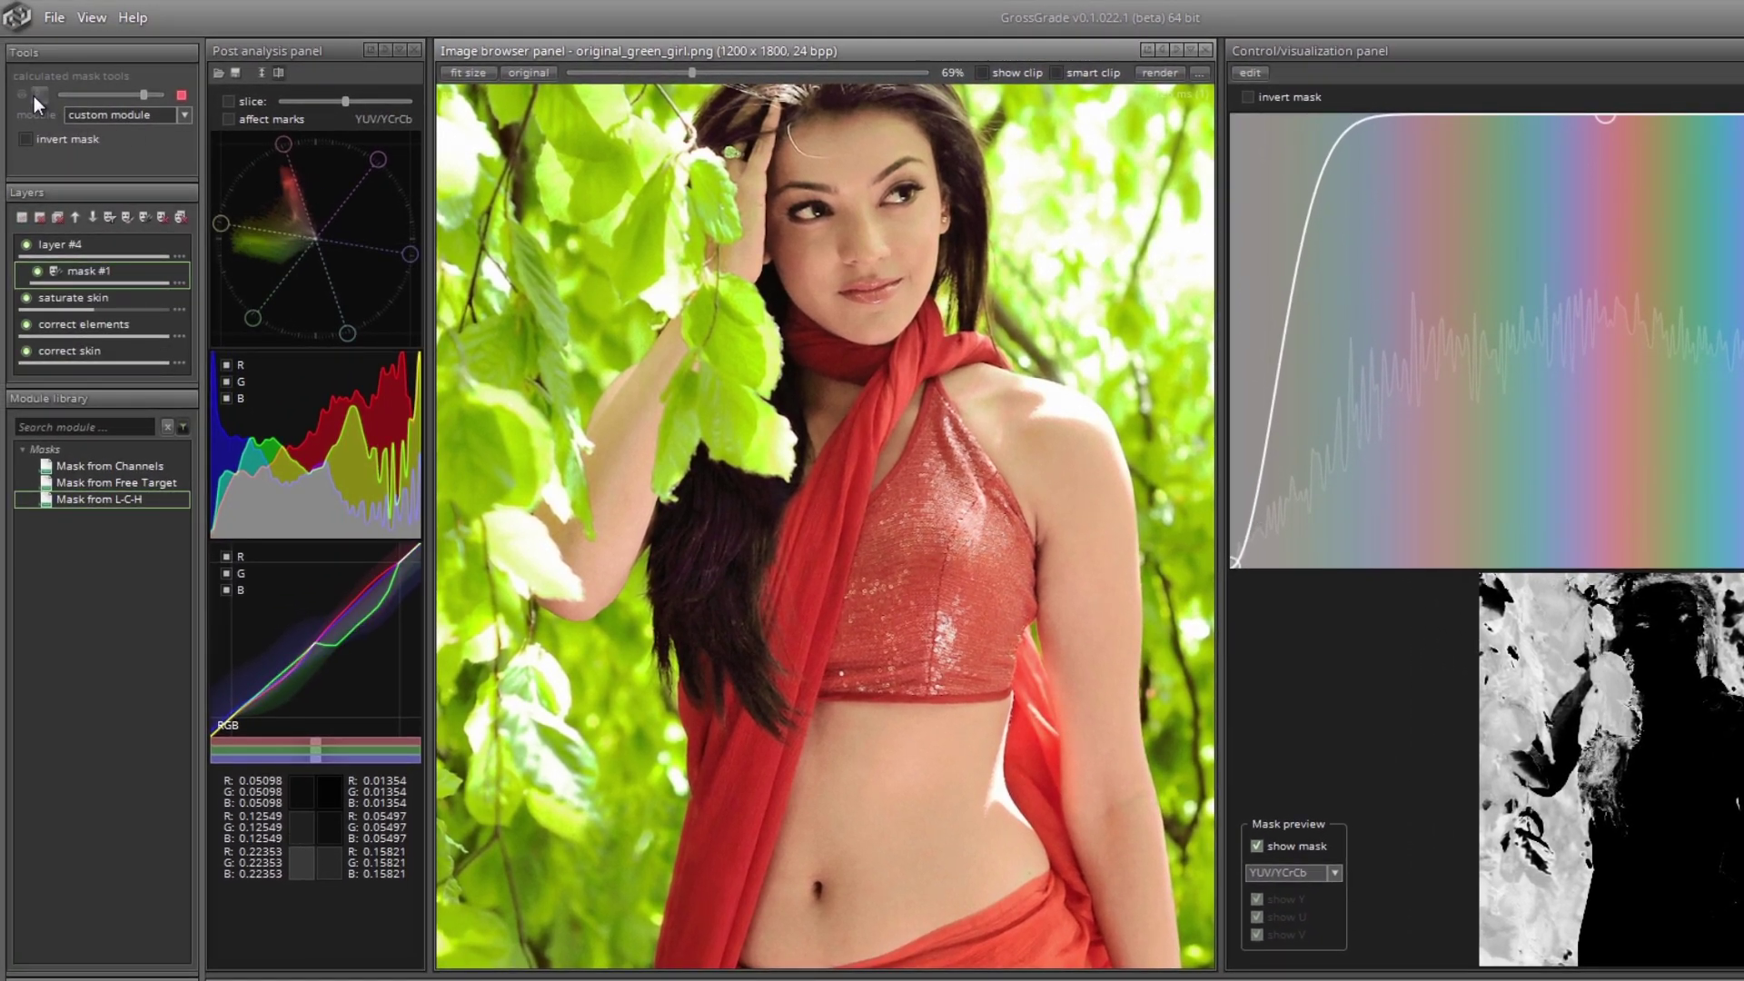
click(26, 95)
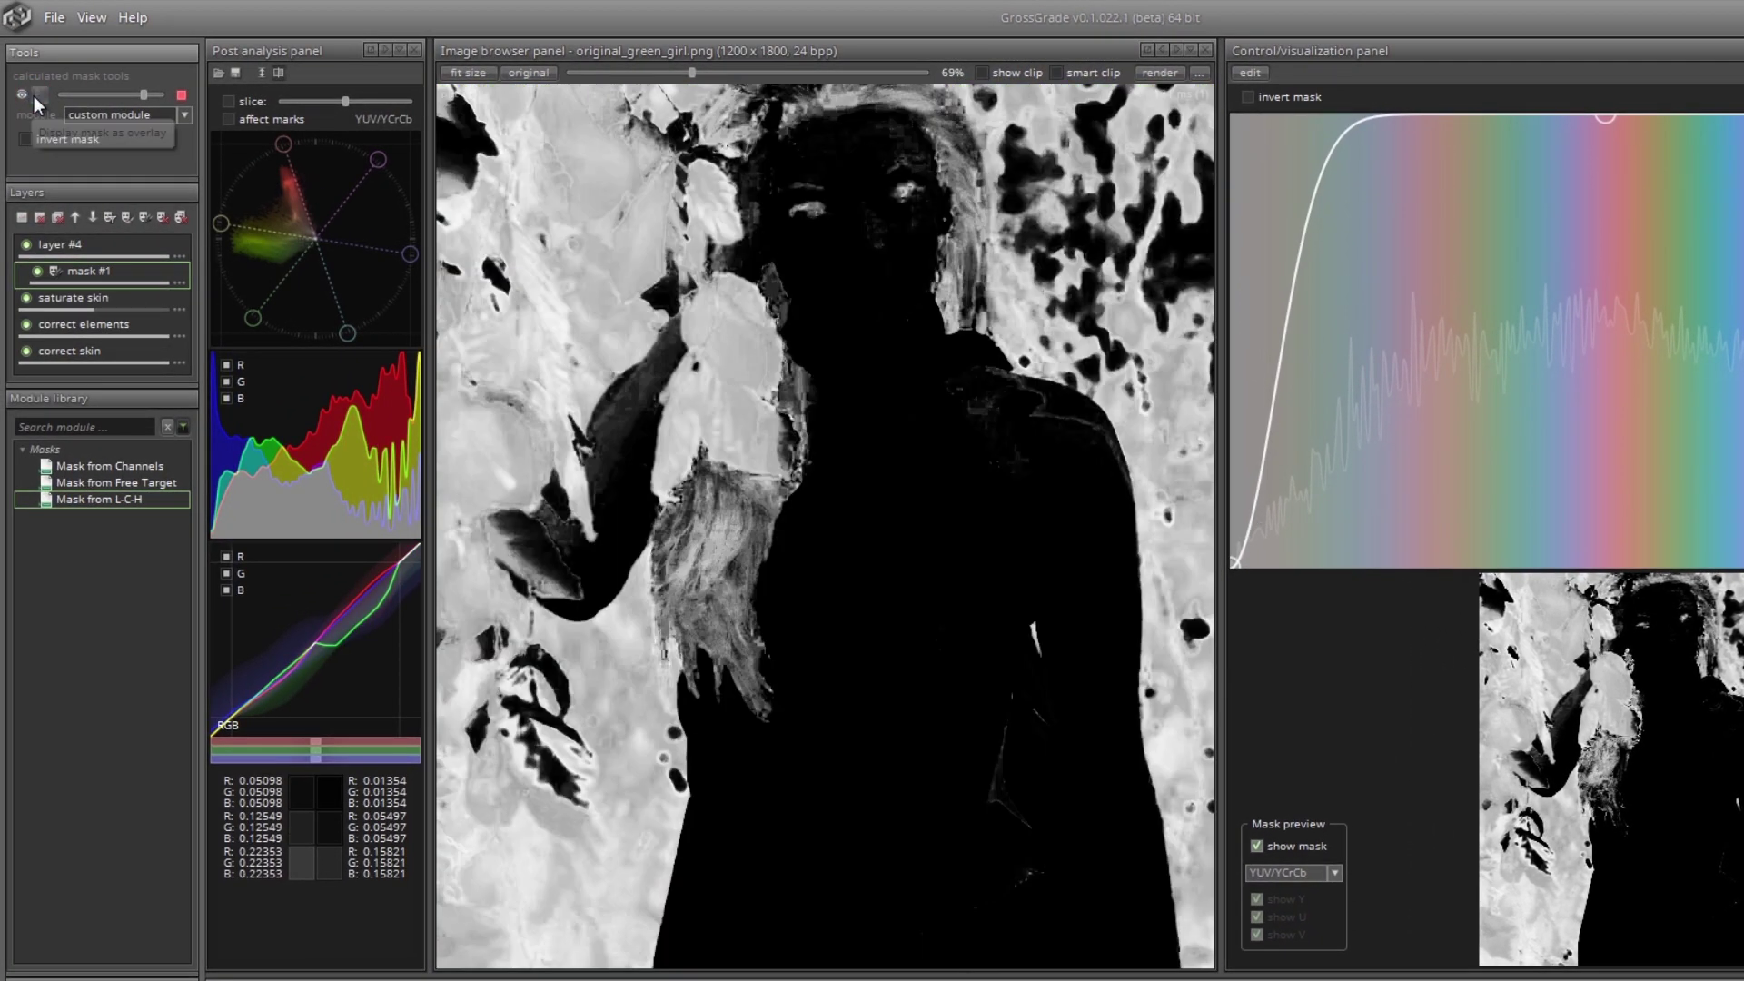
click(36, 100)
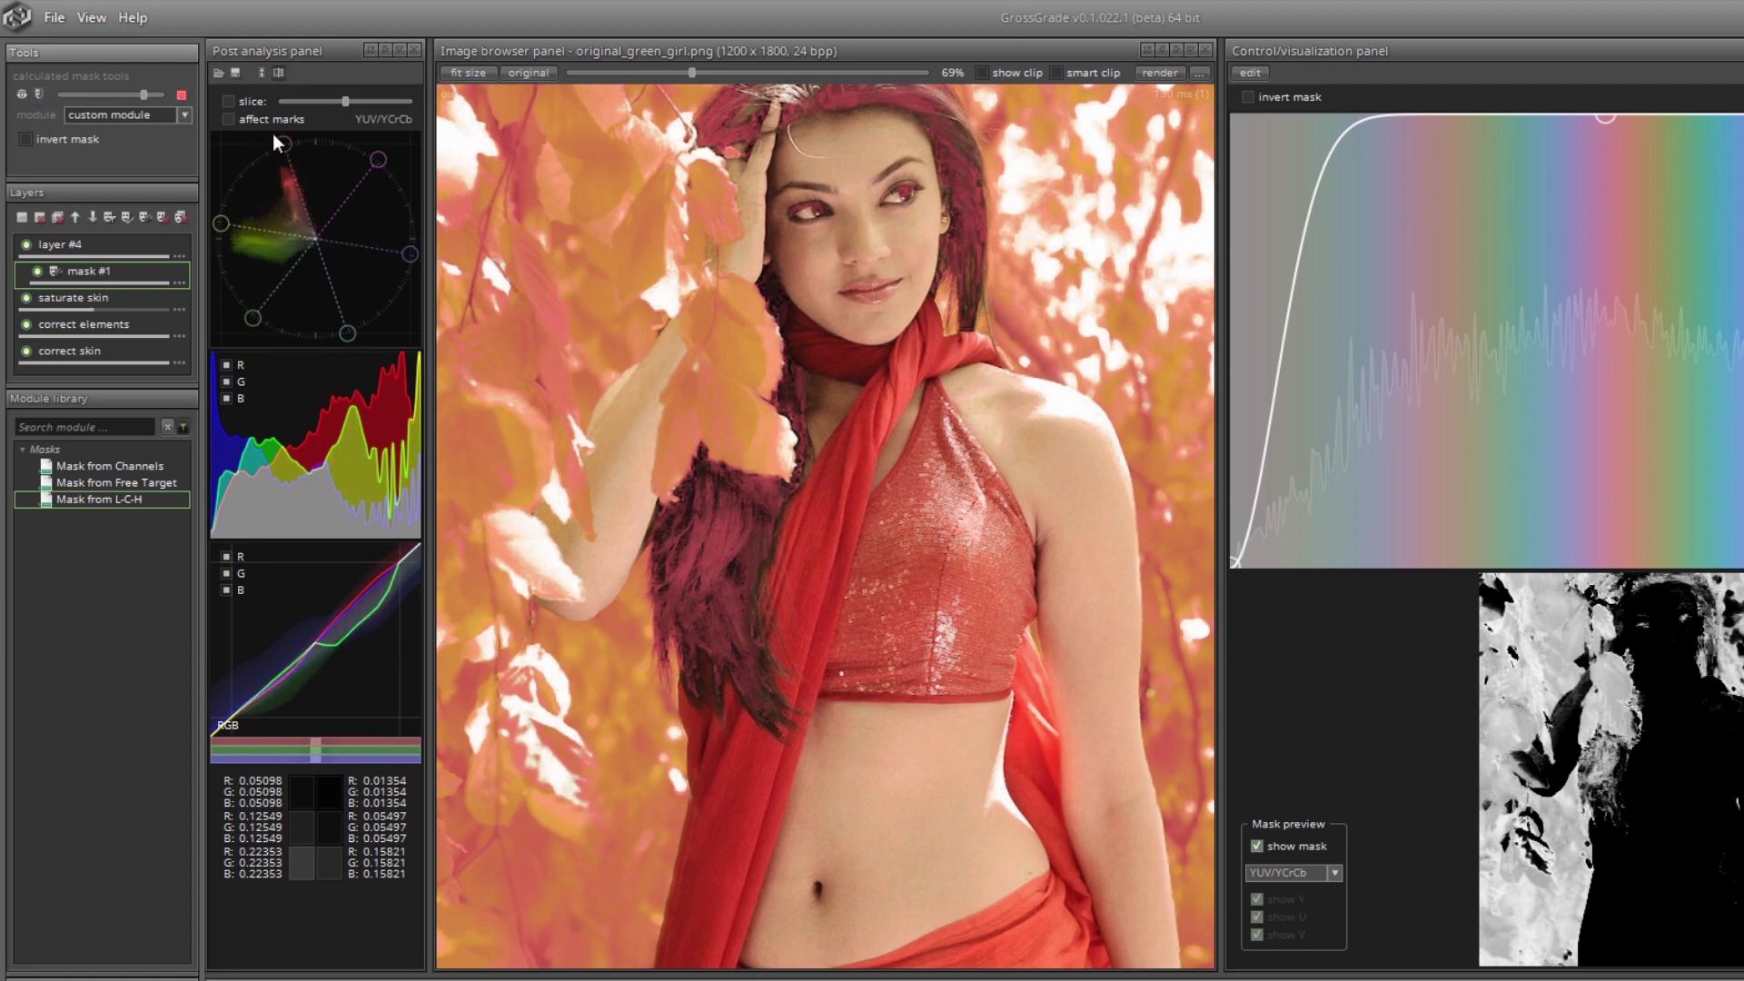
click(181, 96)
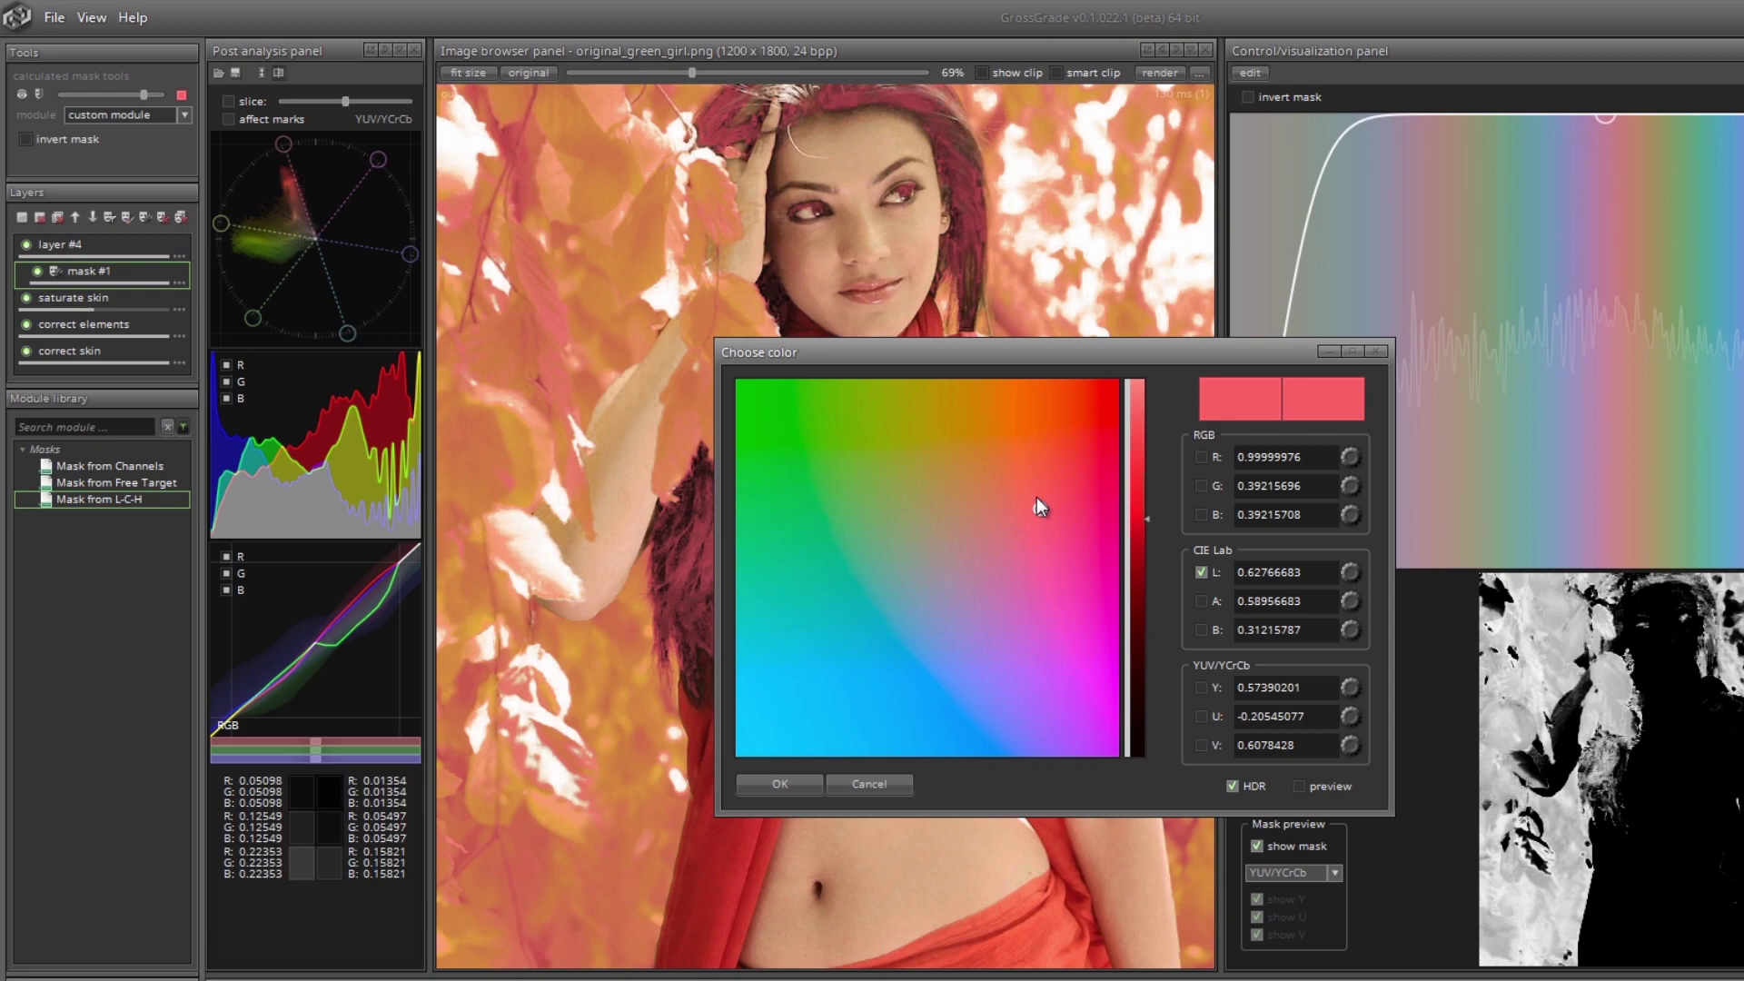
click(908, 446)
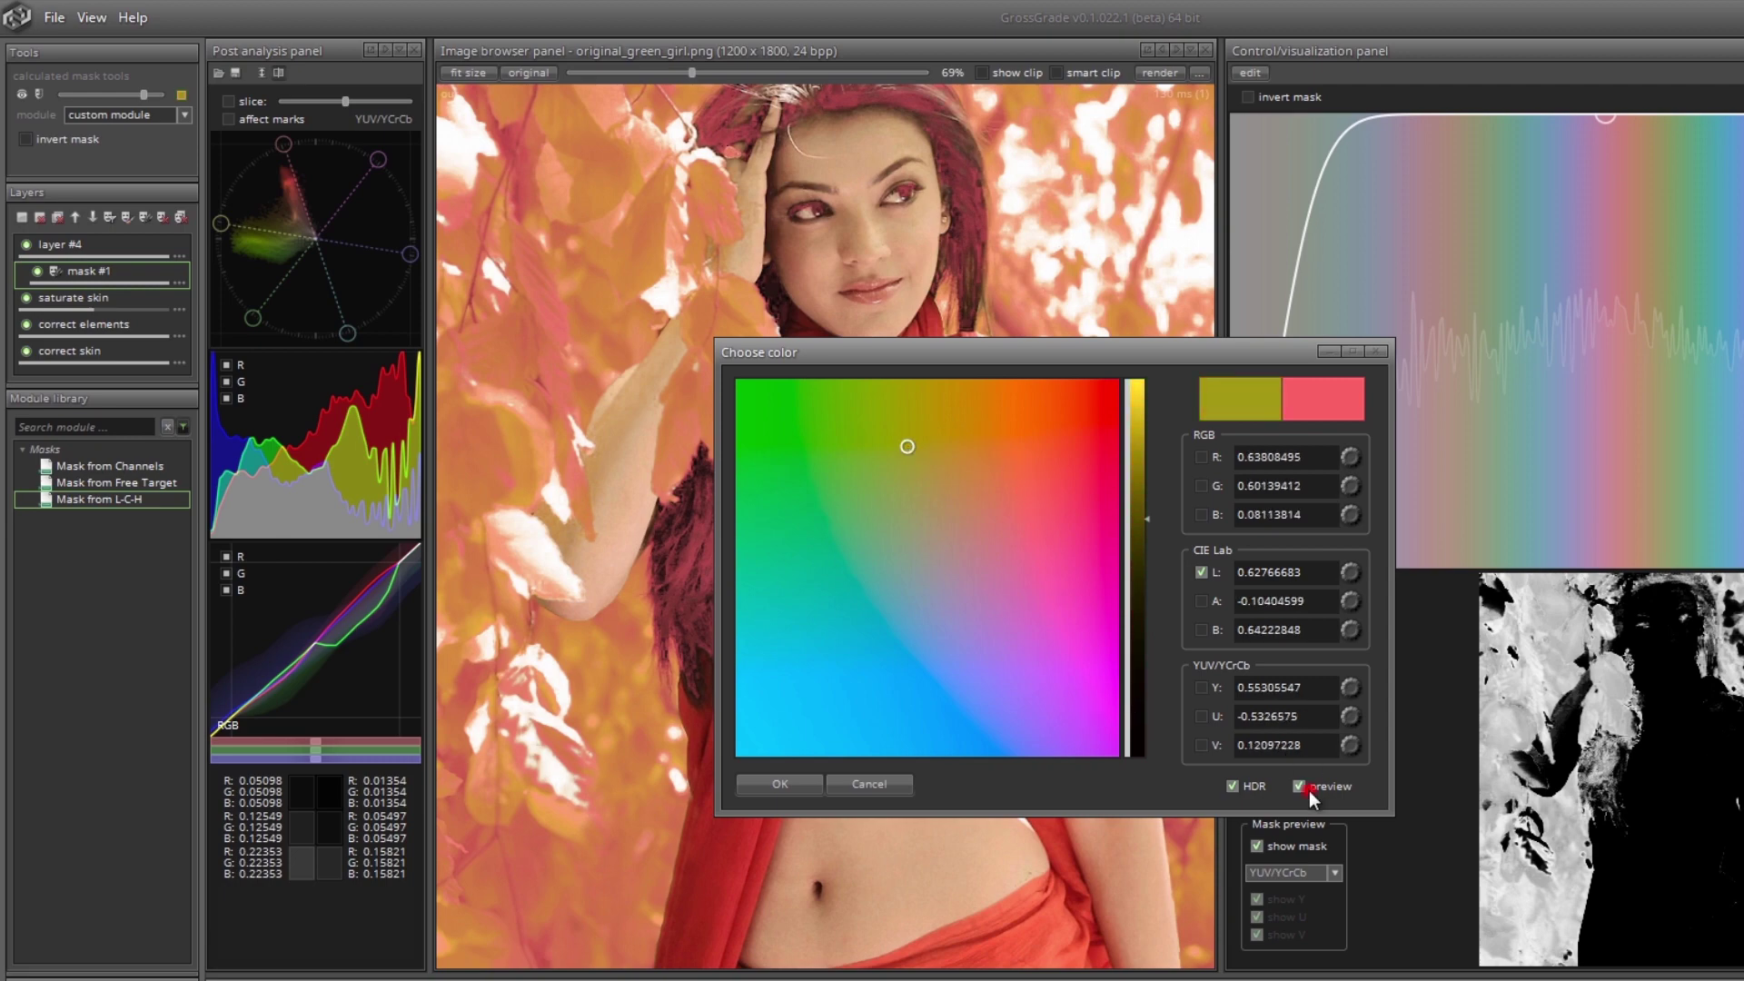
click(1307, 788)
click(914, 482)
click(935, 696)
click(923, 450)
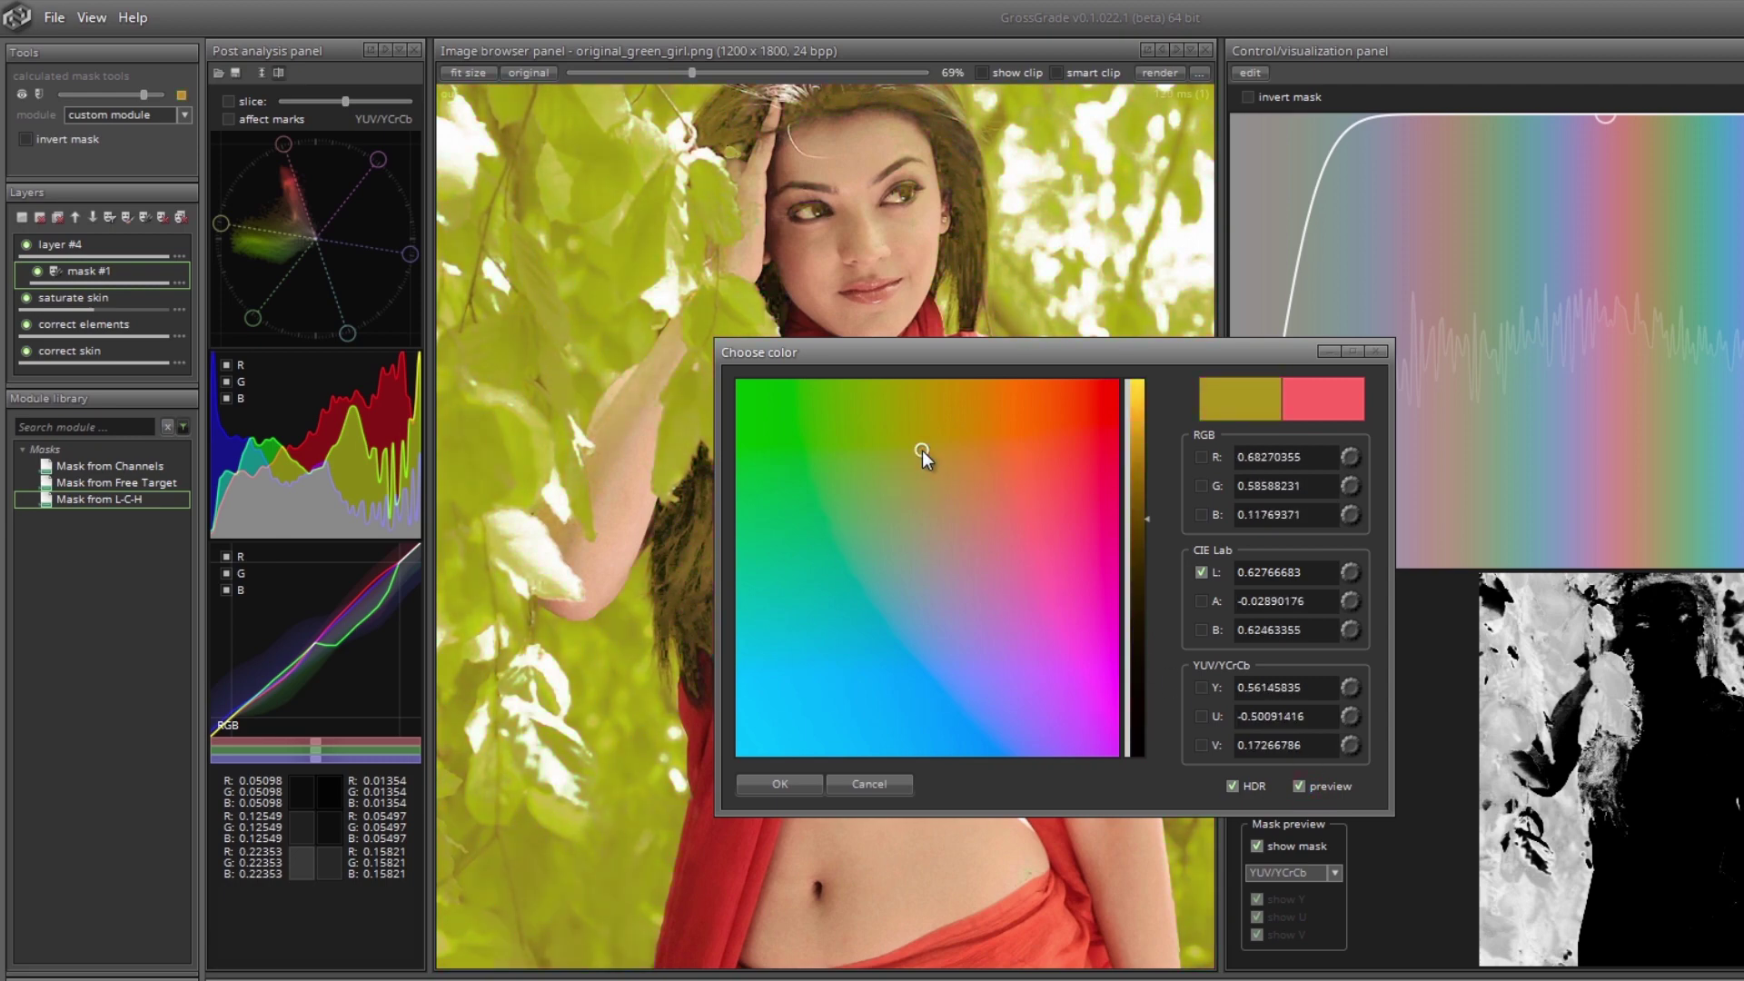
click(1045, 556)
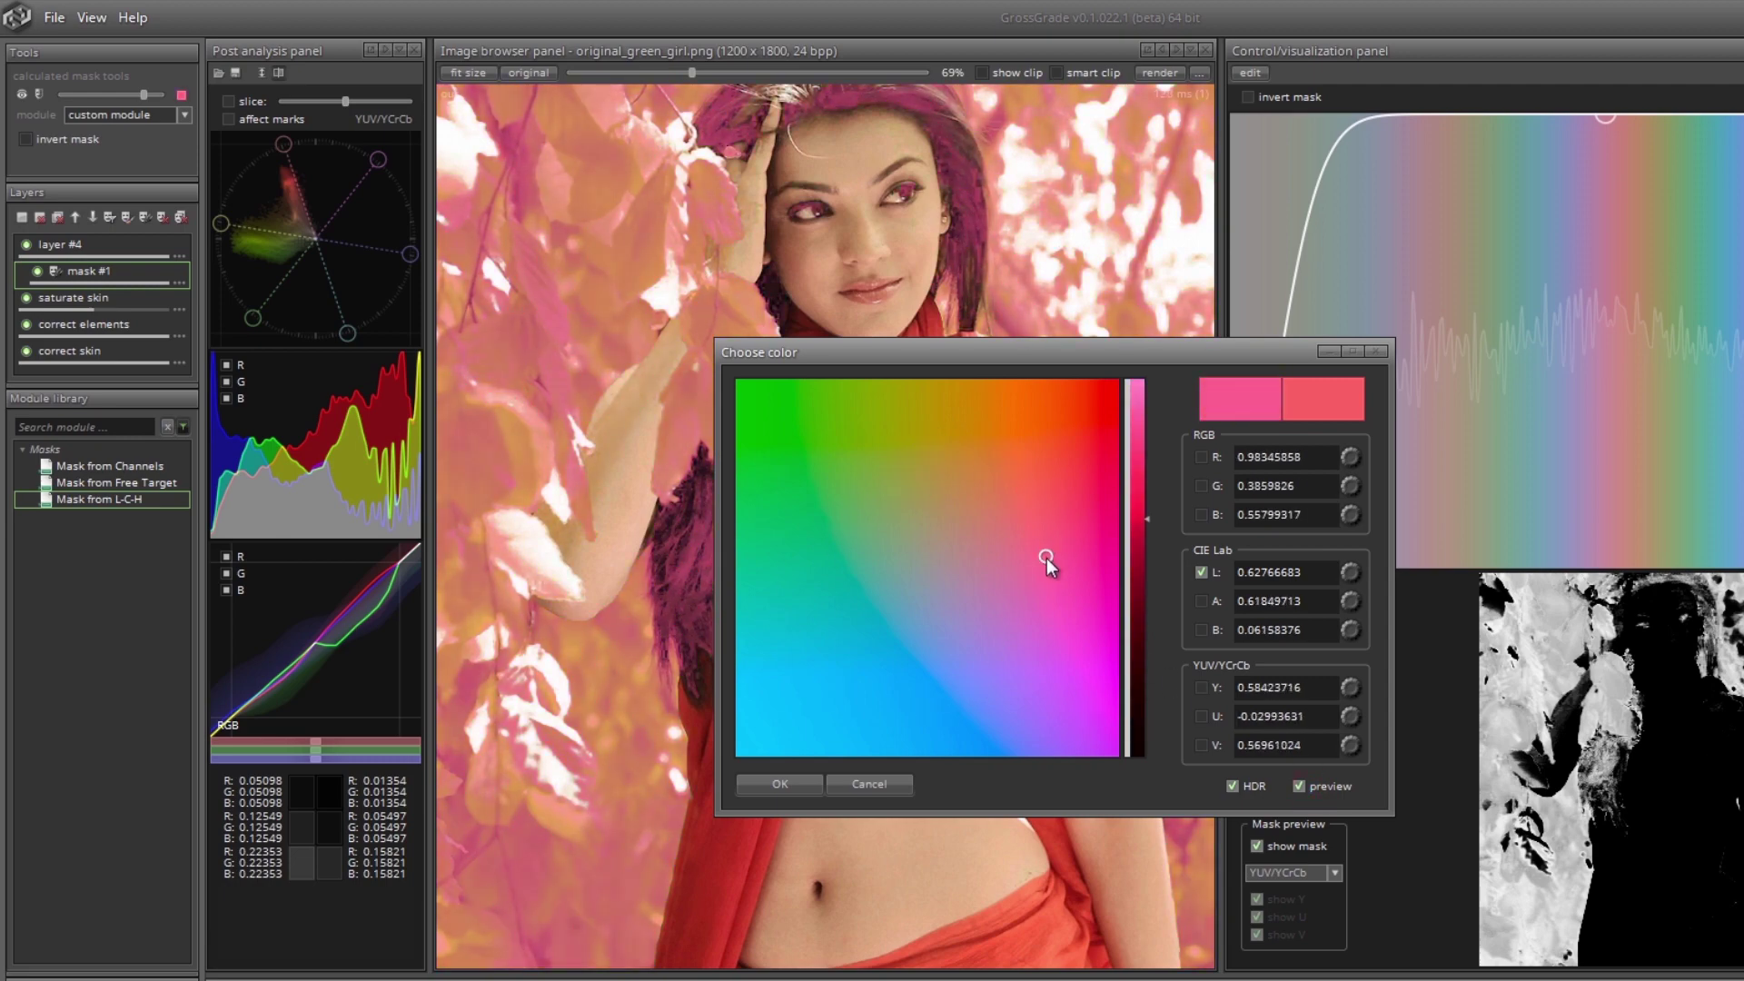
click(908, 782)
click(40, 95)
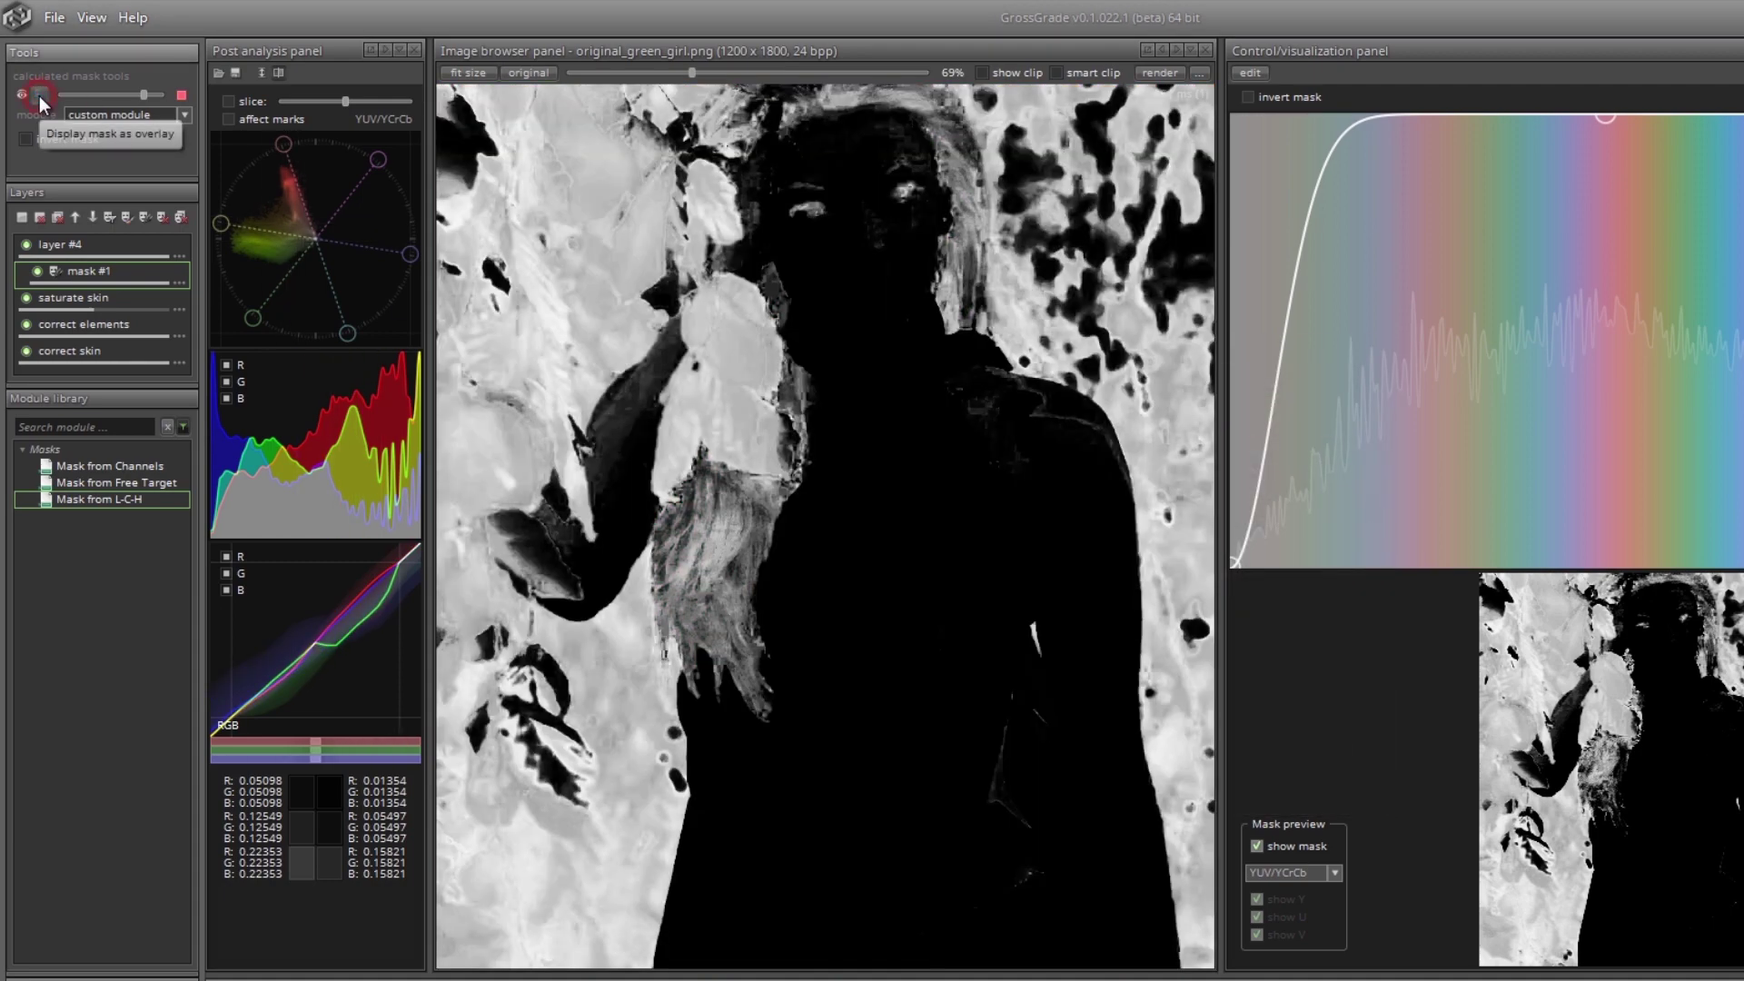
click(20, 95)
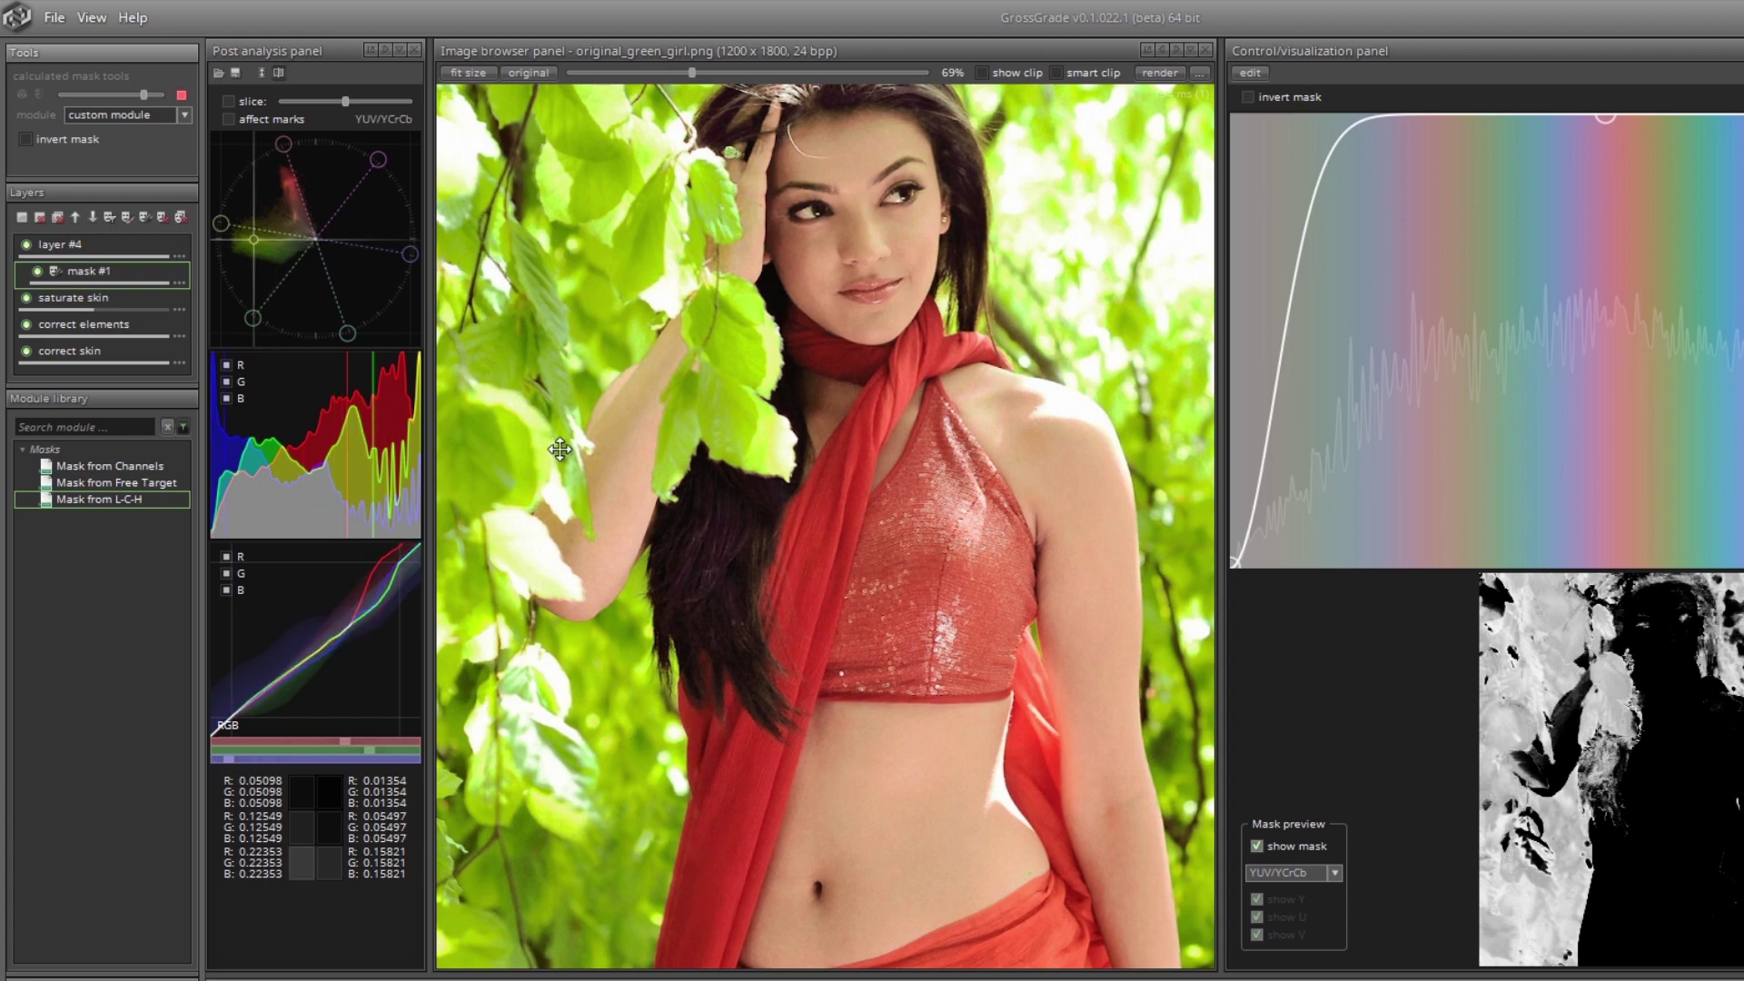
click(27, 245)
click(27, 245)
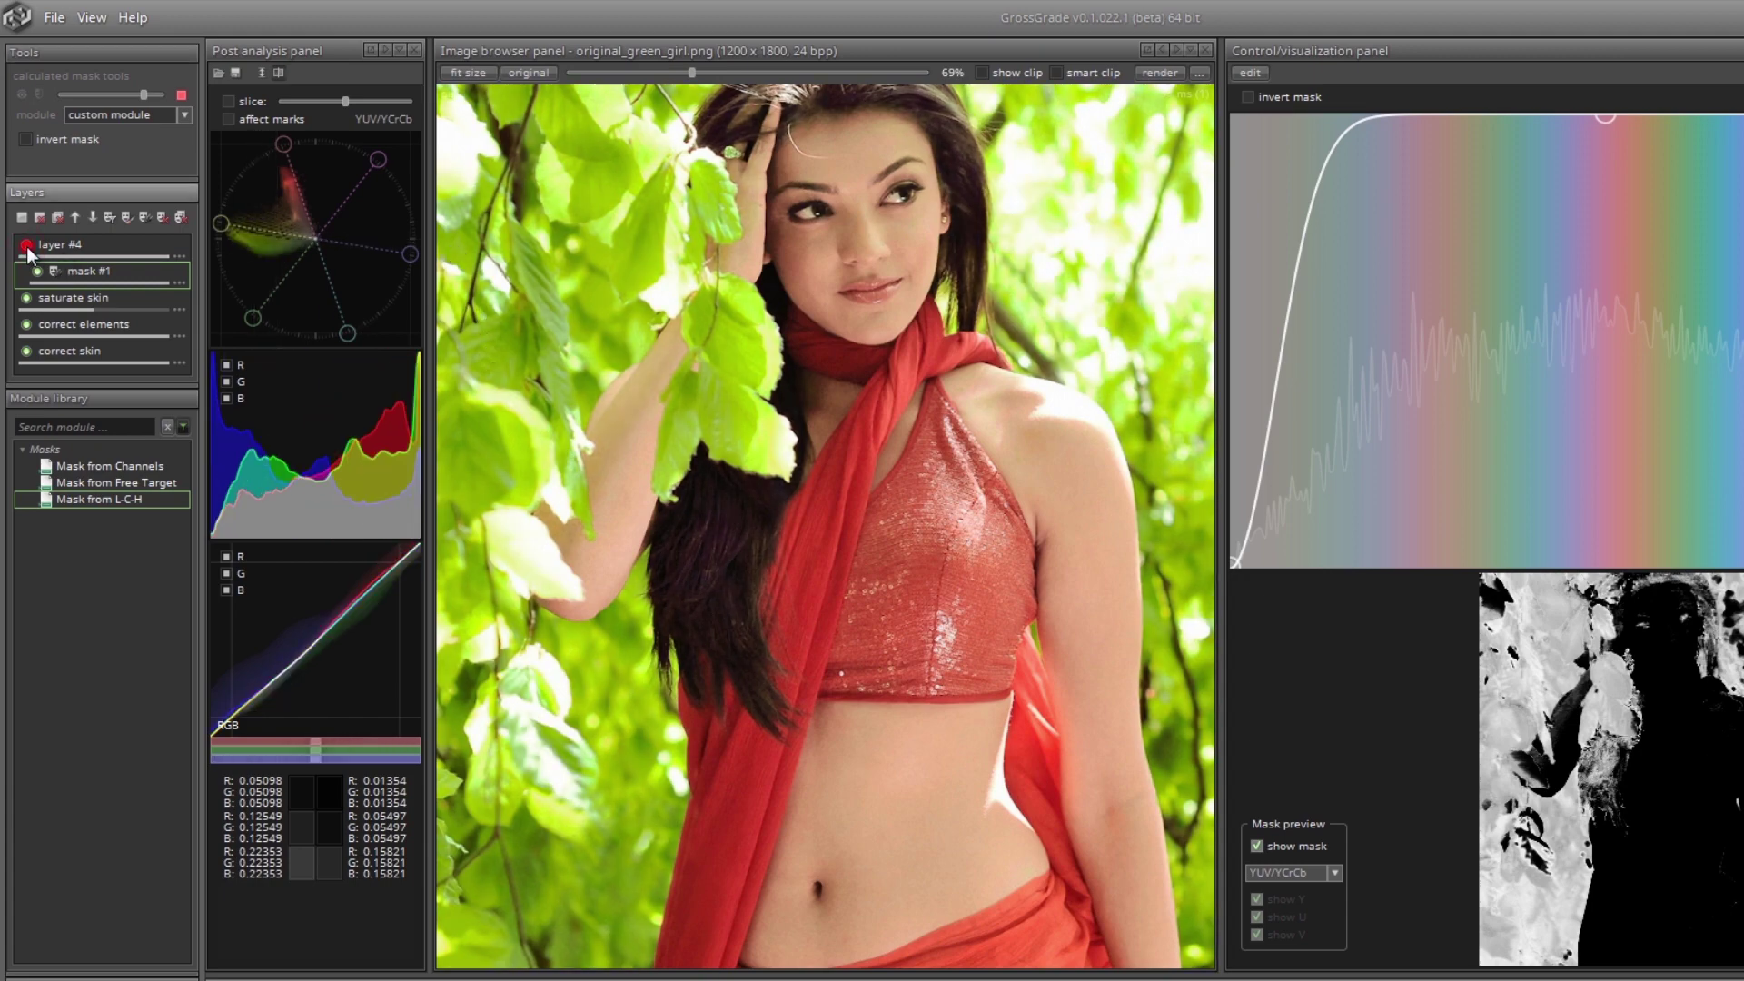
click(26, 245)
click(26, 245)
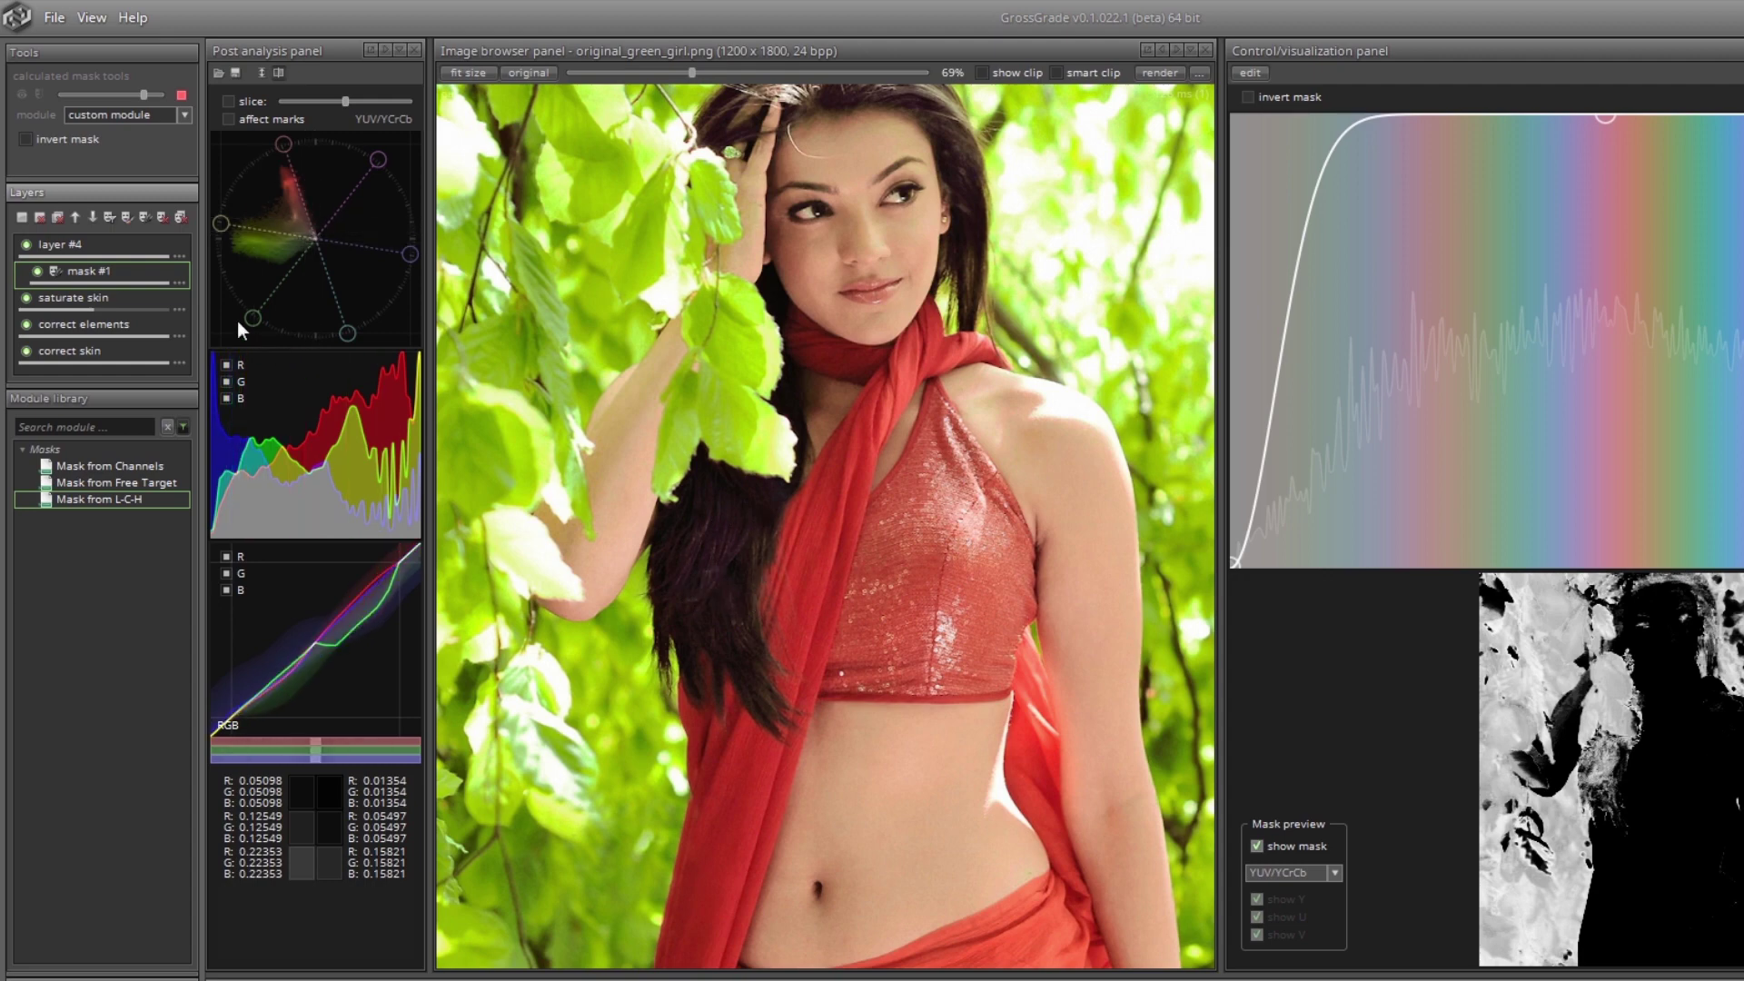
Add smart mask #2 to layer #4, set to intersect with mask #1.
click(110, 218)
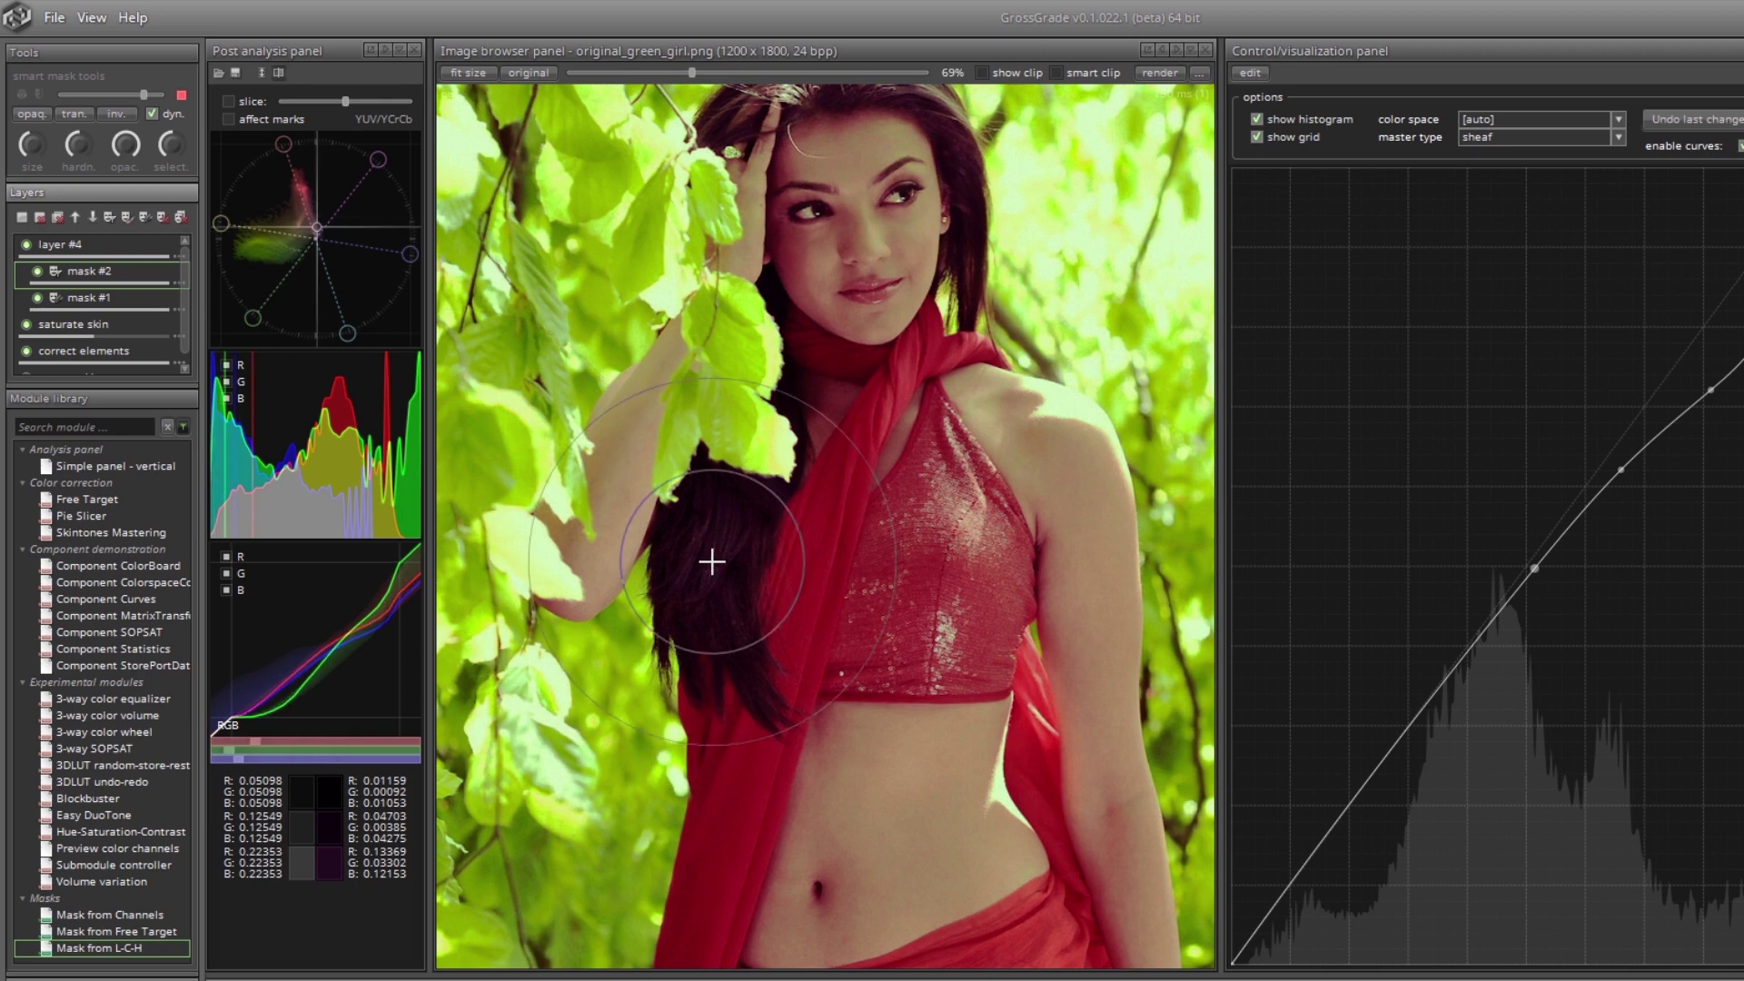
right_click(172, 282)
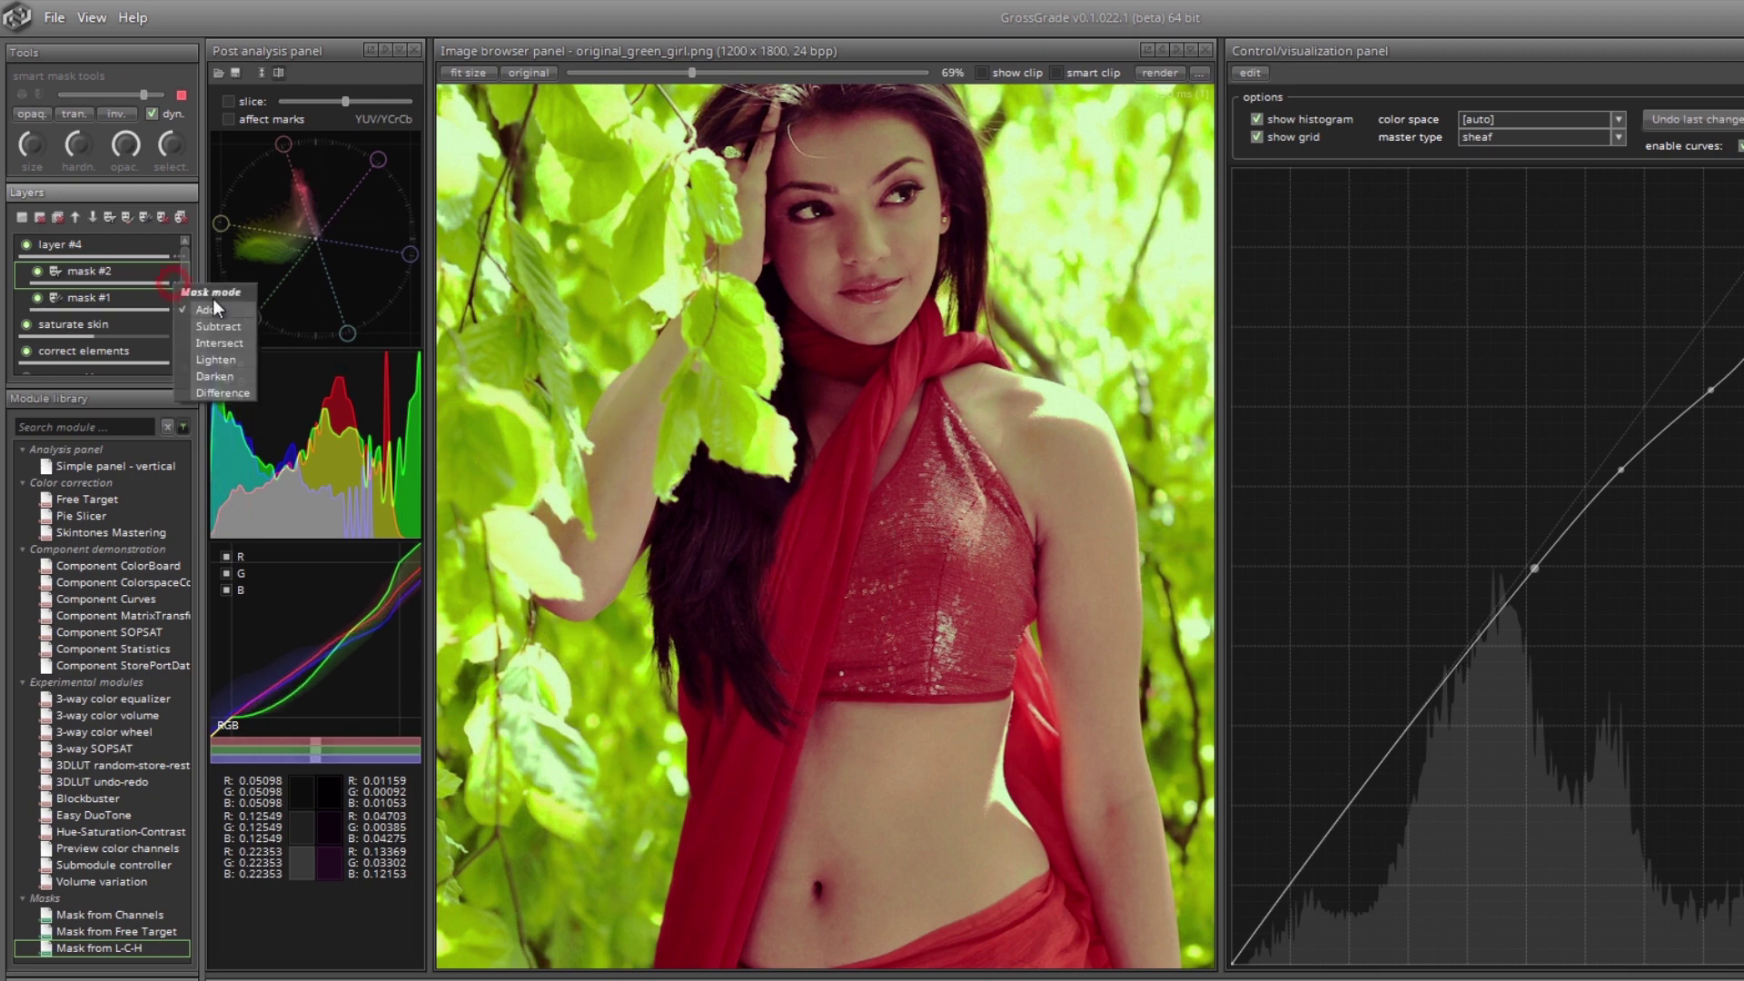
click(225, 345)
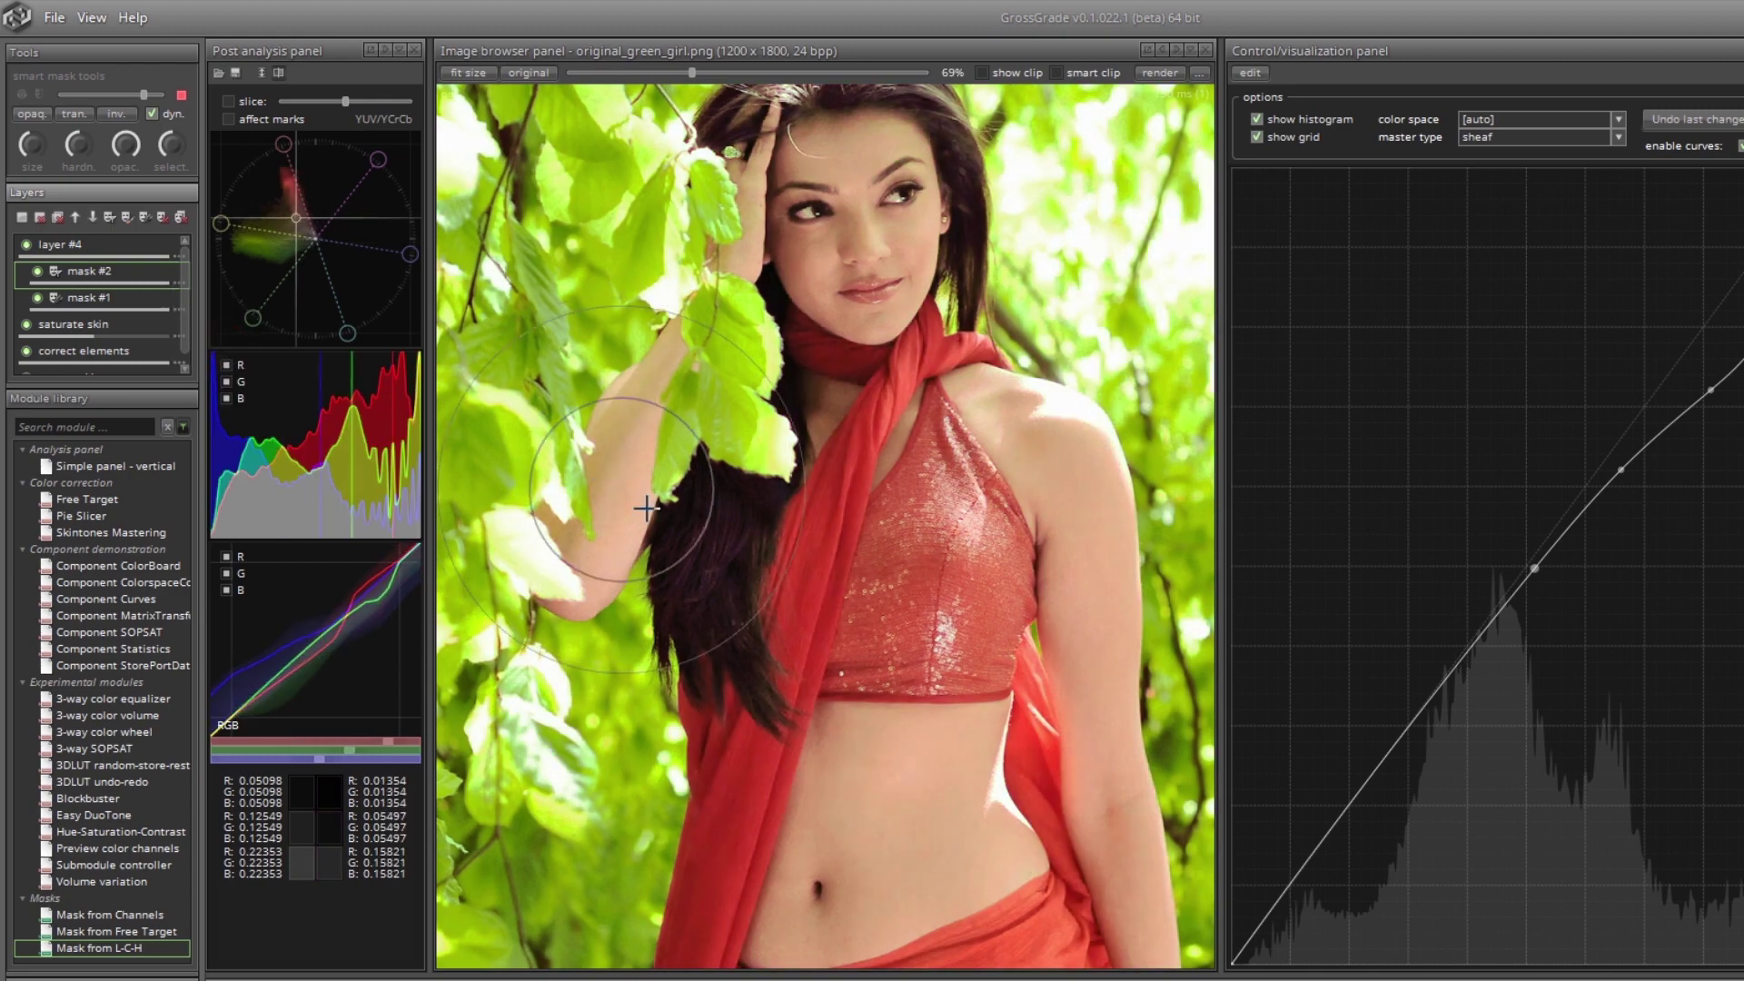
With a smaller smart-mask brush and preview, brush the girl's dark hair into mask #2, then stop painting.
drag(30, 144, 30, 155)
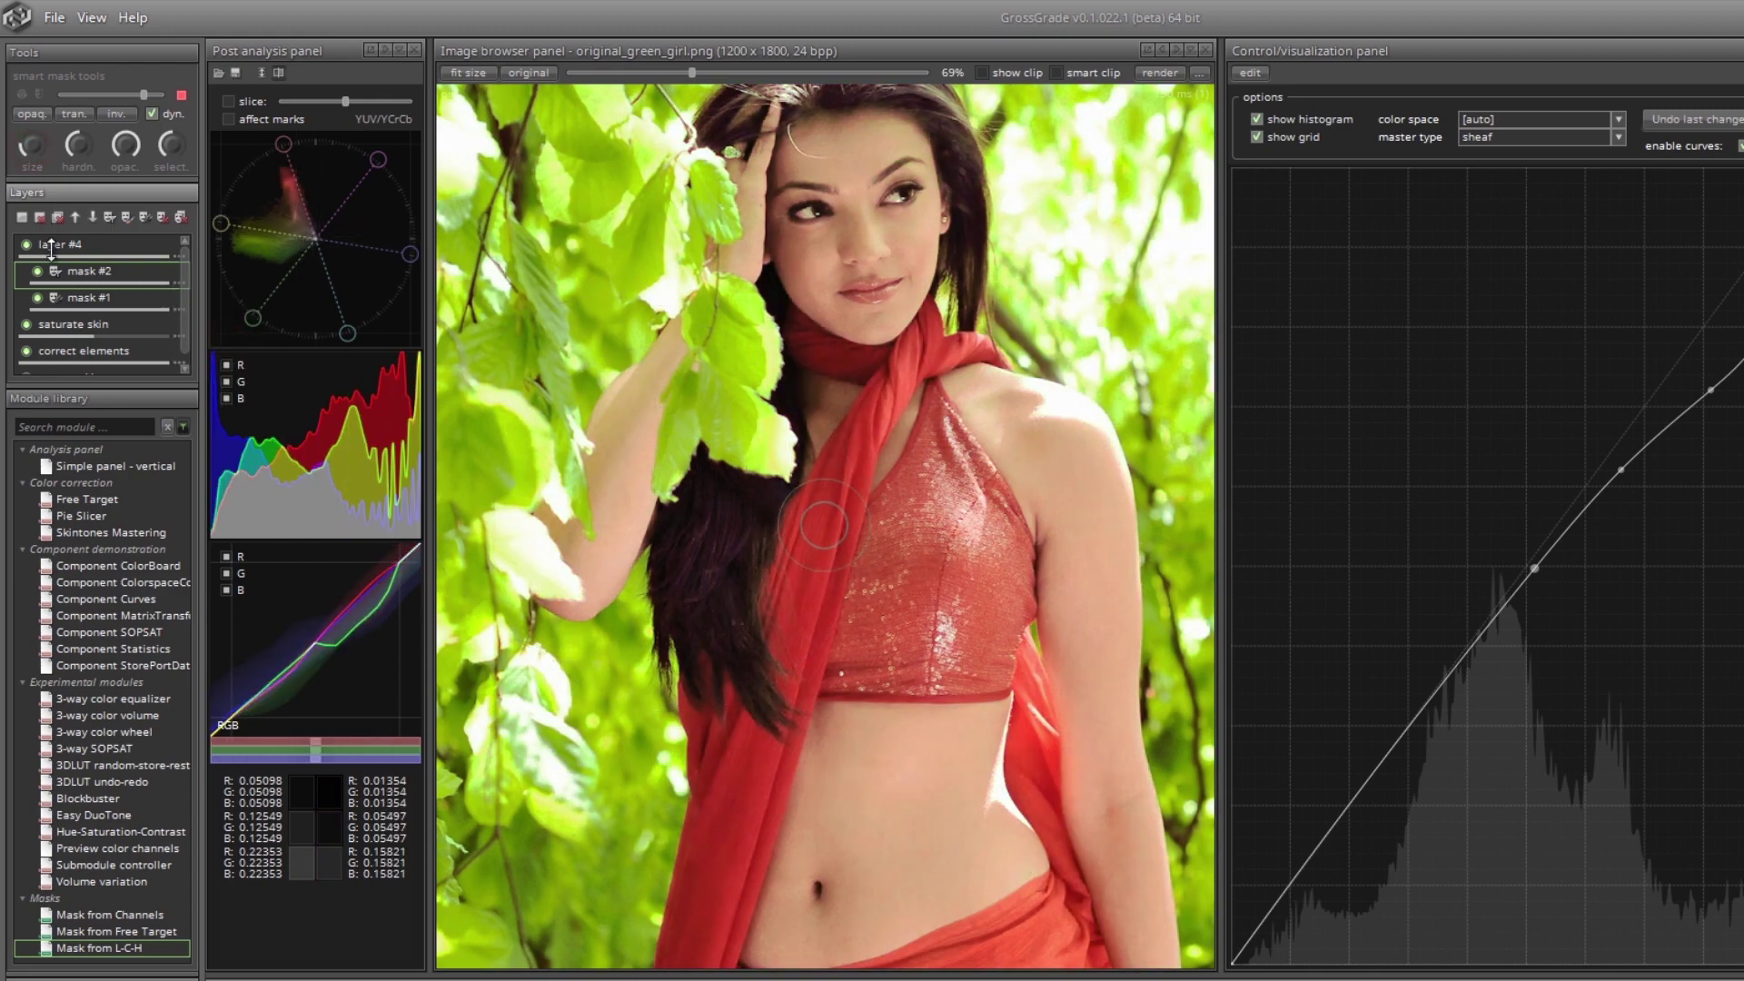
scroll(746, 509, up, 2)
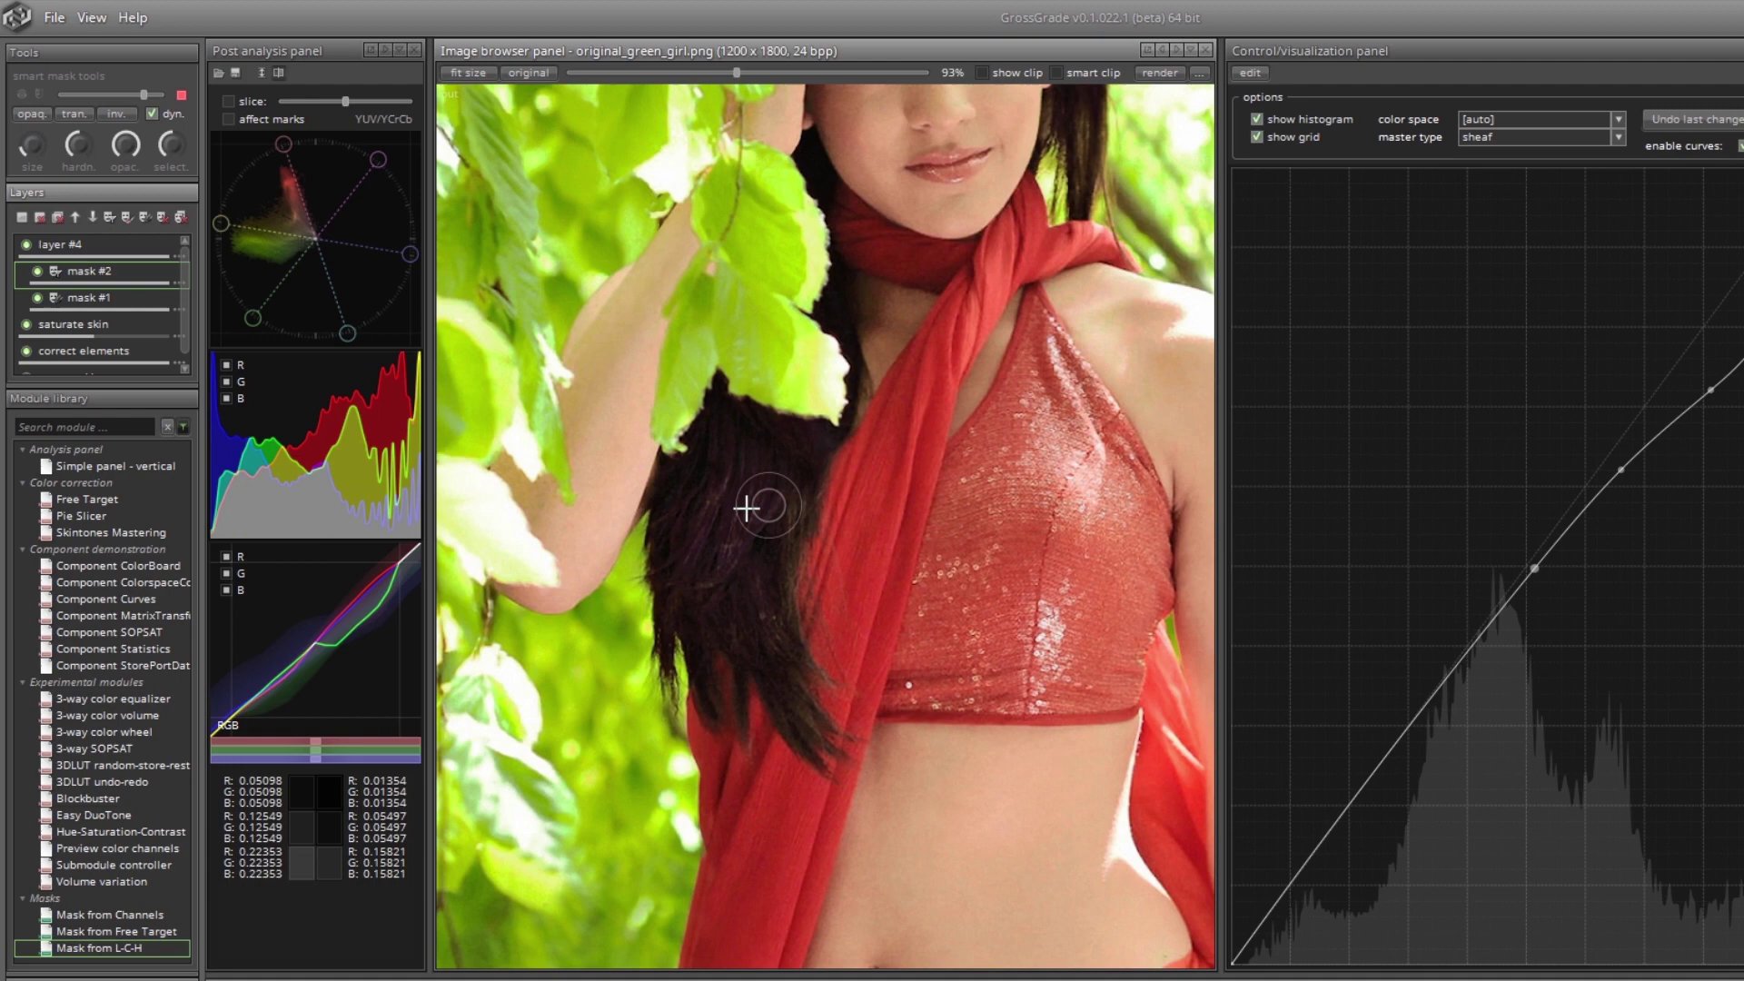
scroll(746, 508, up, 2)
click(36, 98)
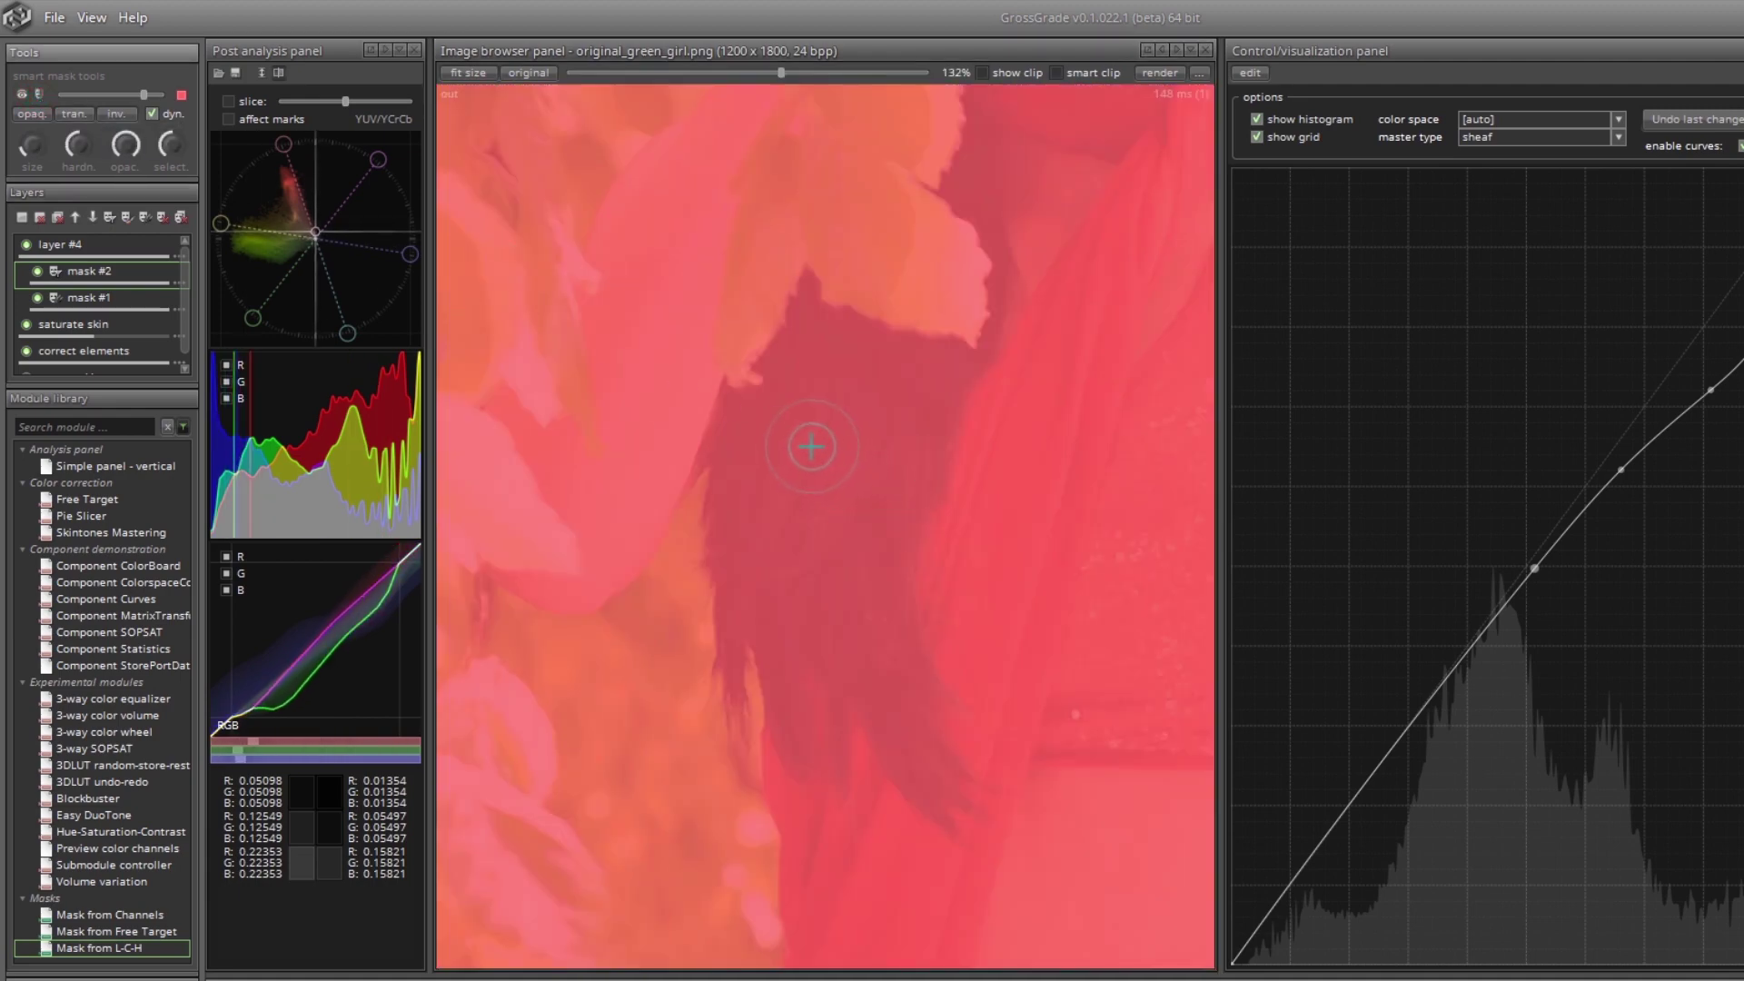
mouse_move(811, 446)
mouse_down()
mouse_move(817, 519)
mouse_move(841, 429)
mouse_move(822, 383)
mouse_move(822, 542)
mouse_move(776, 583)
mouse_move(825, 480)
mouse_move(863, 447)
mouse_move(892, 473)
mouse_move(833, 500)
mouse_move(846, 604)
mouse_move(824, 495)
mouse_up()
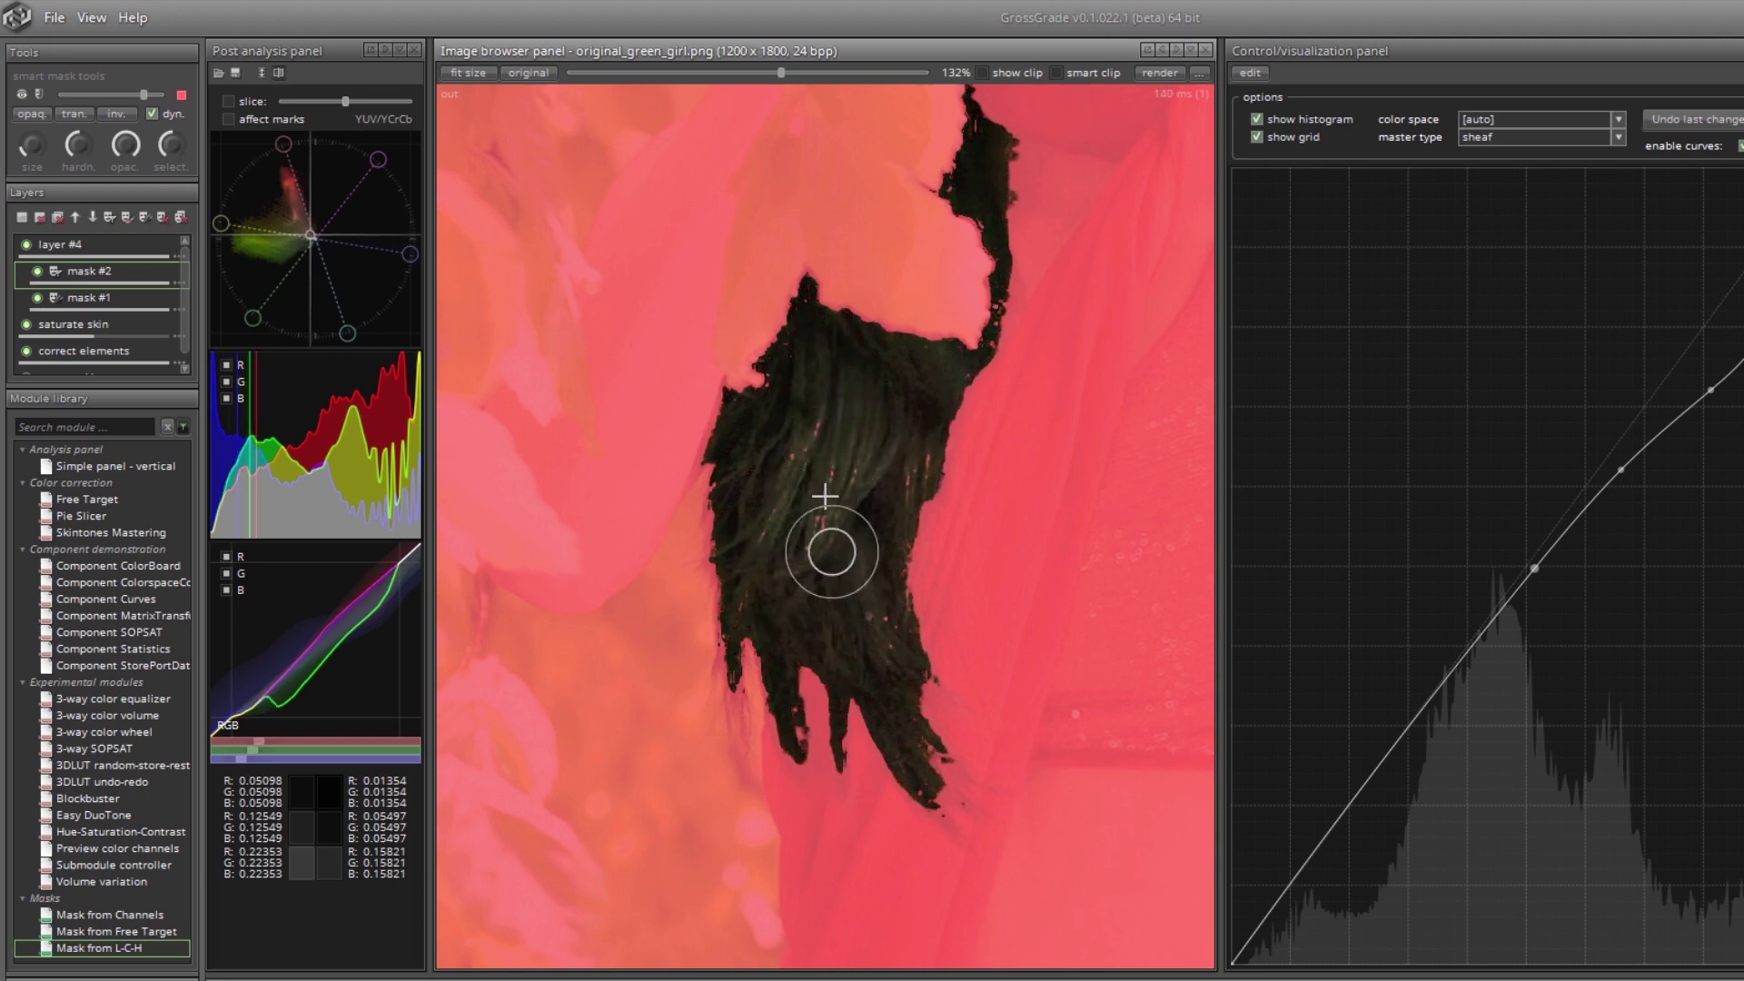
scroll(809, 455, down, 5)
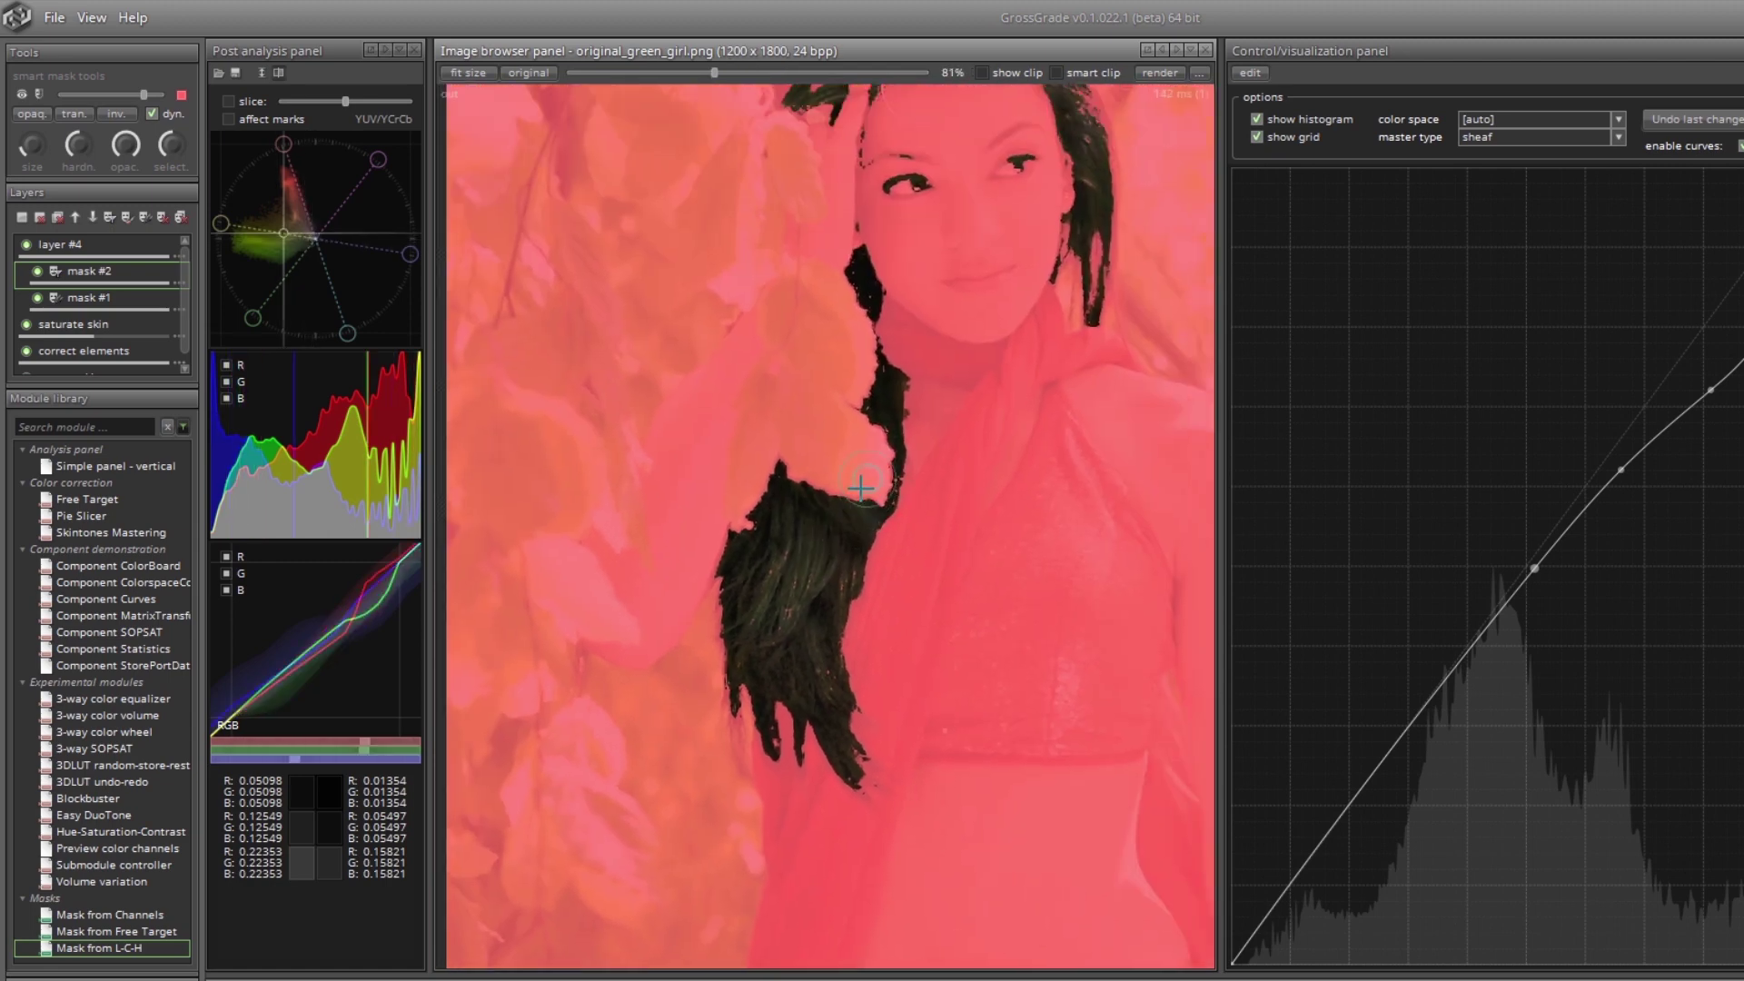
click(30, 94)
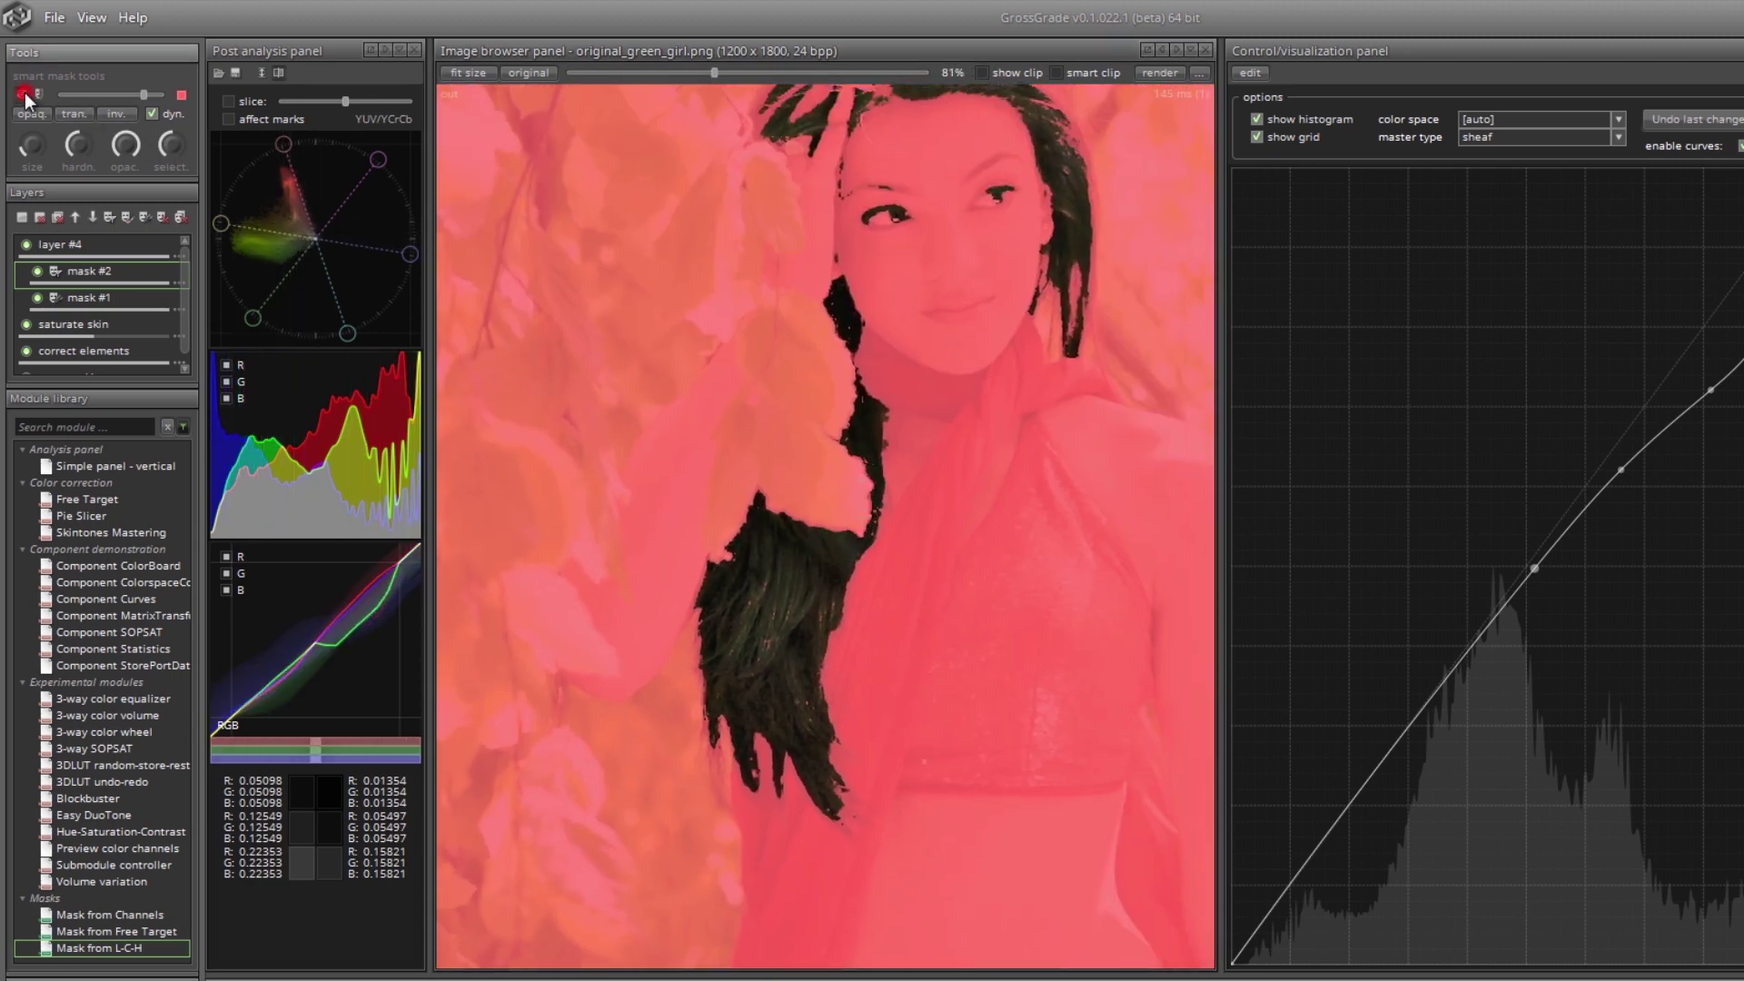
scroll(767, 422, down, 2)
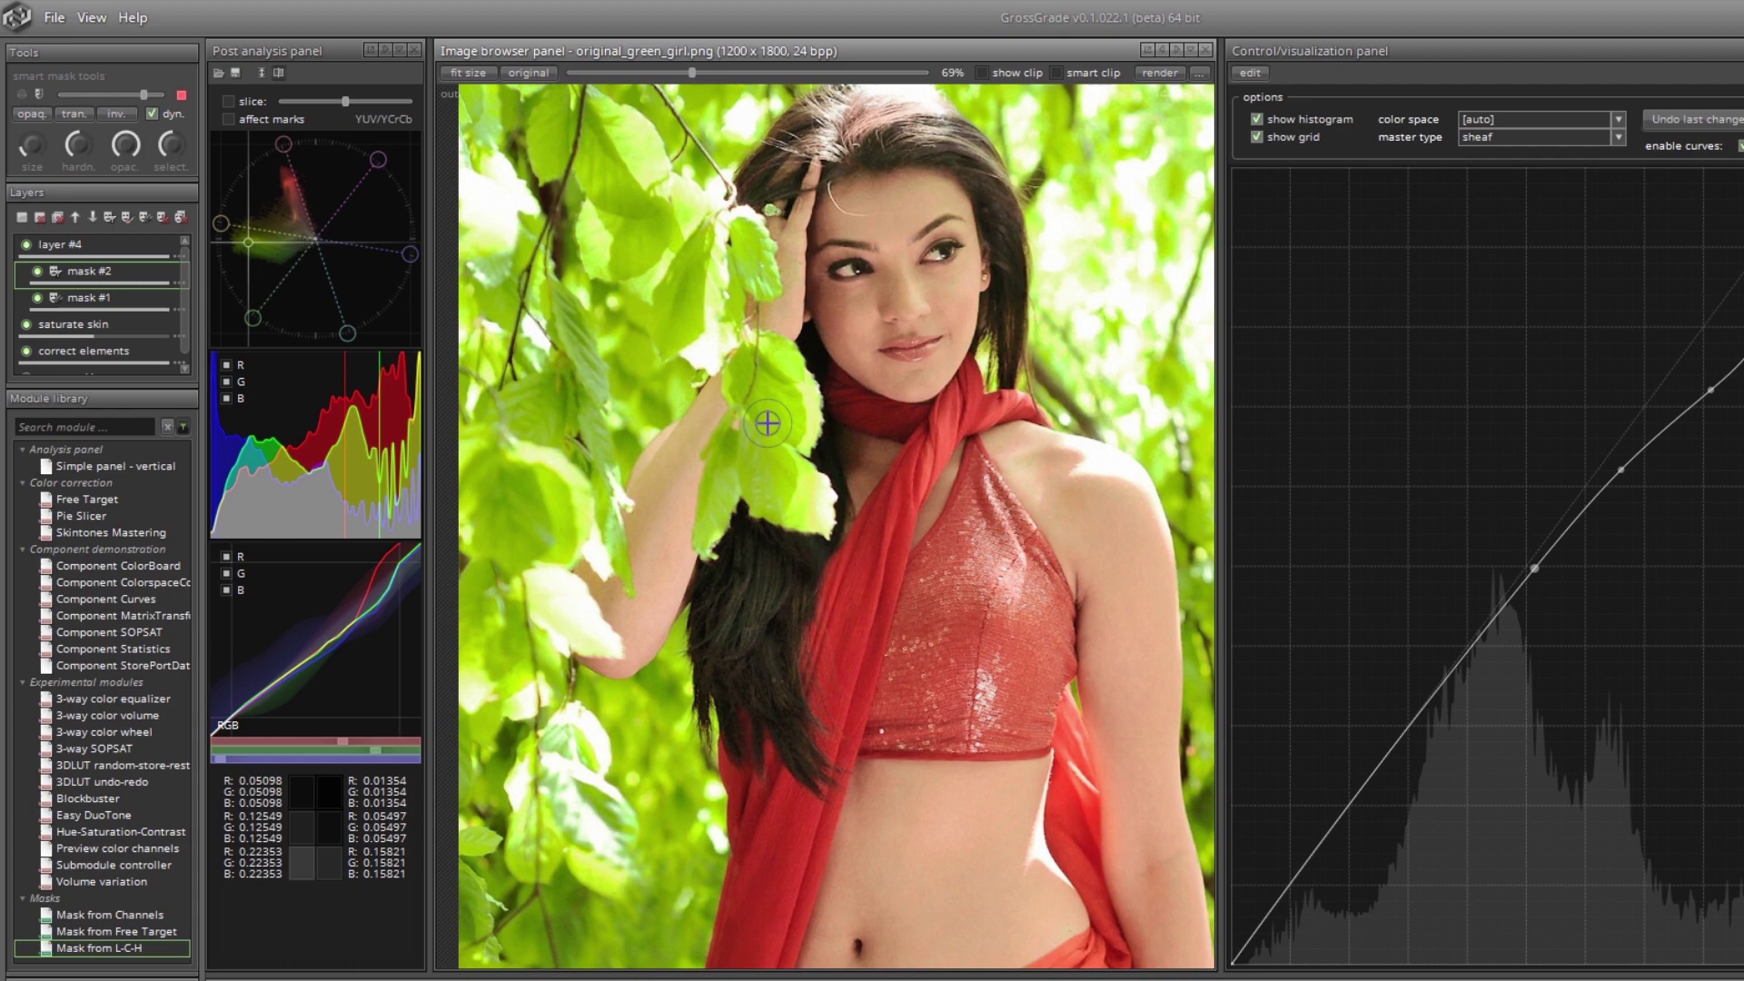
Toggle layer #4 off and on twice to compare the photo with and without it.
click(26, 244)
click(25, 244)
click(26, 244)
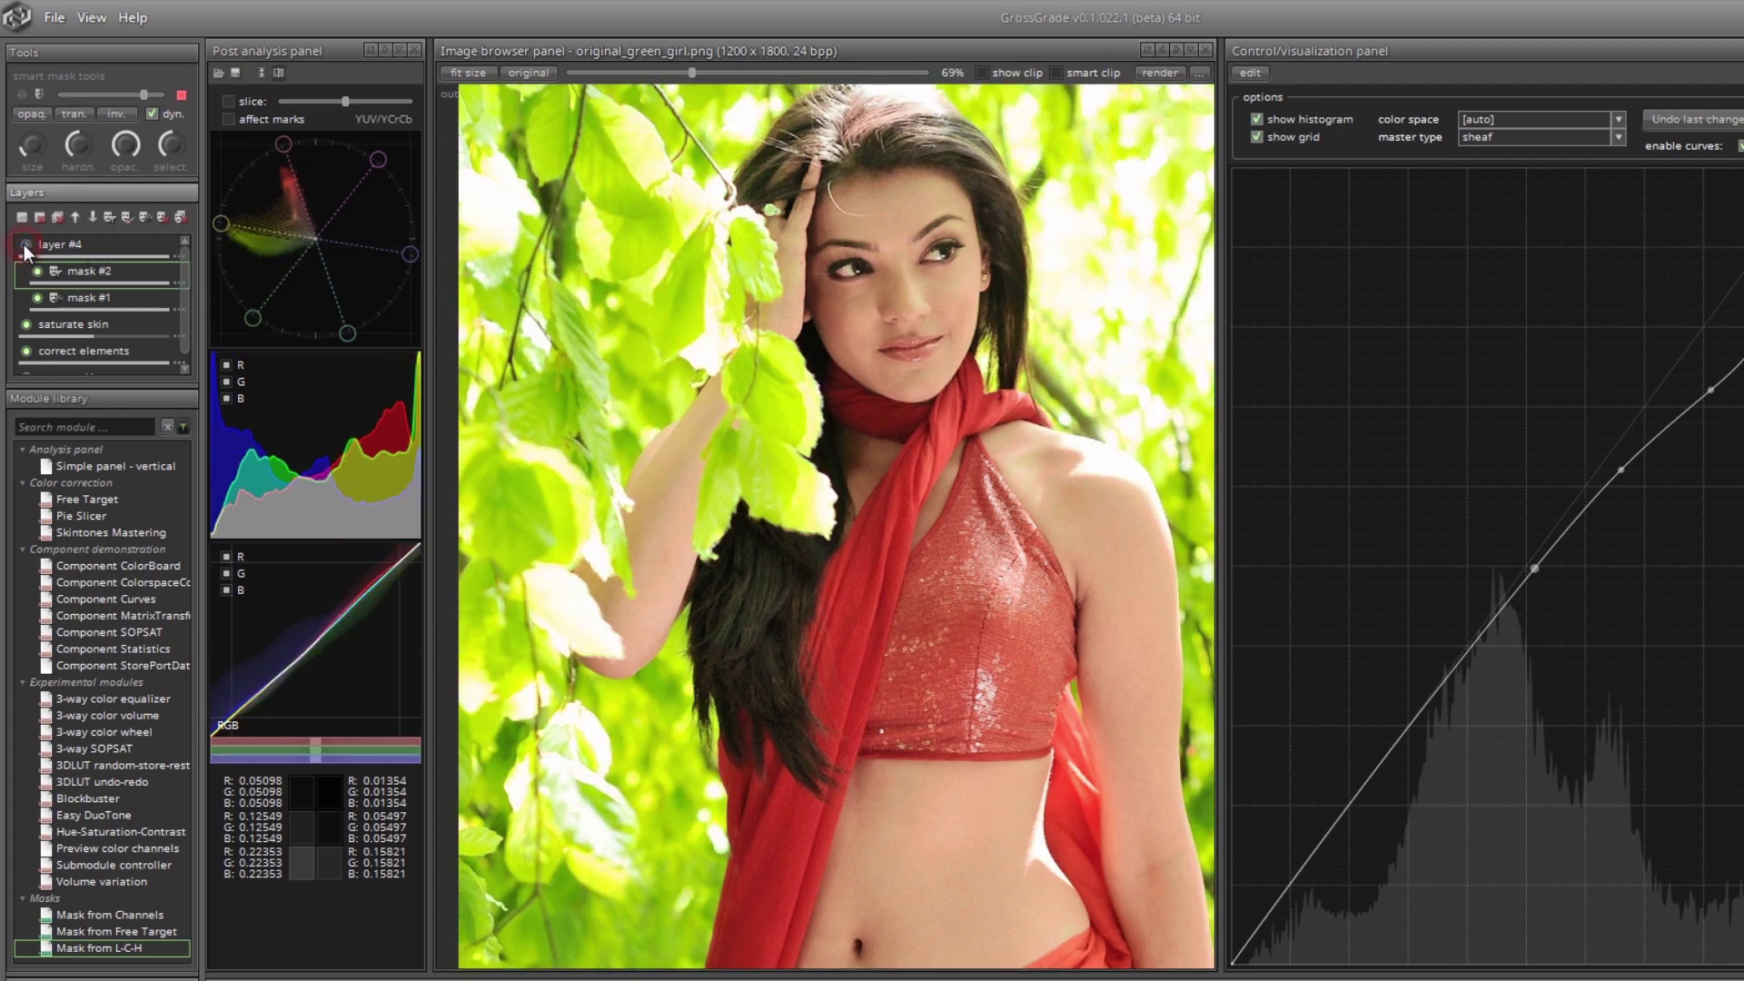
click(25, 244)
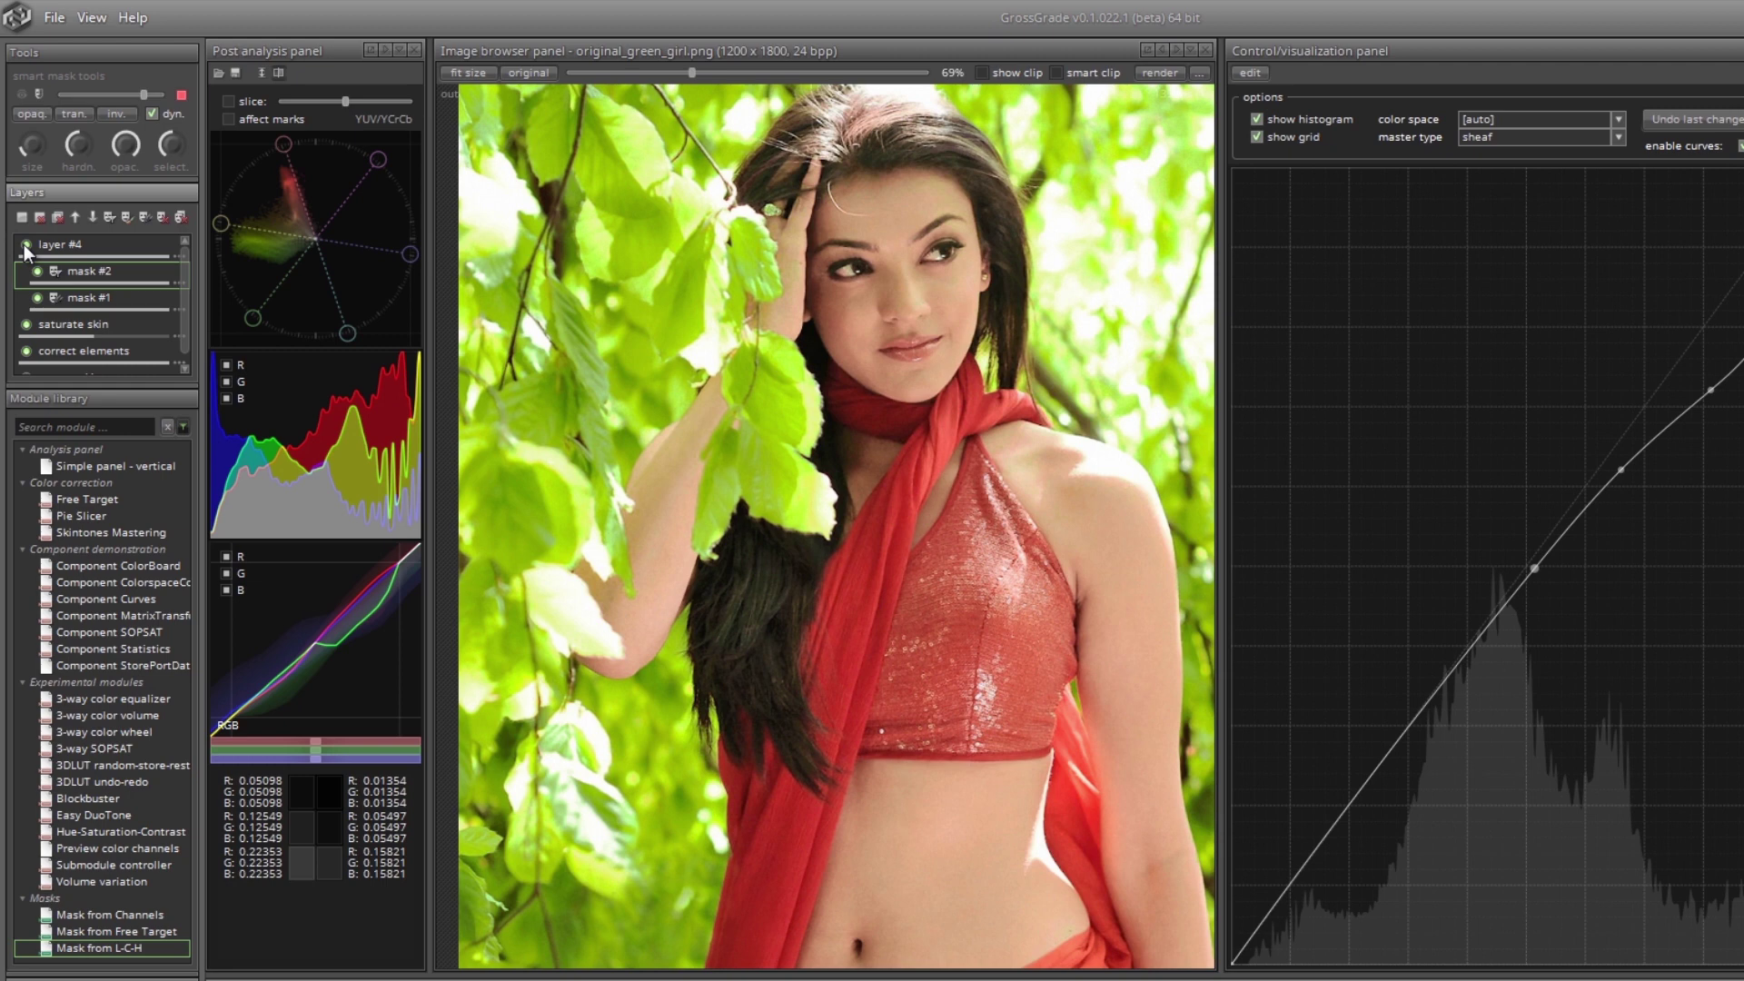
Rename layer #4 to 'greens & overbright'.
click(67, 245)
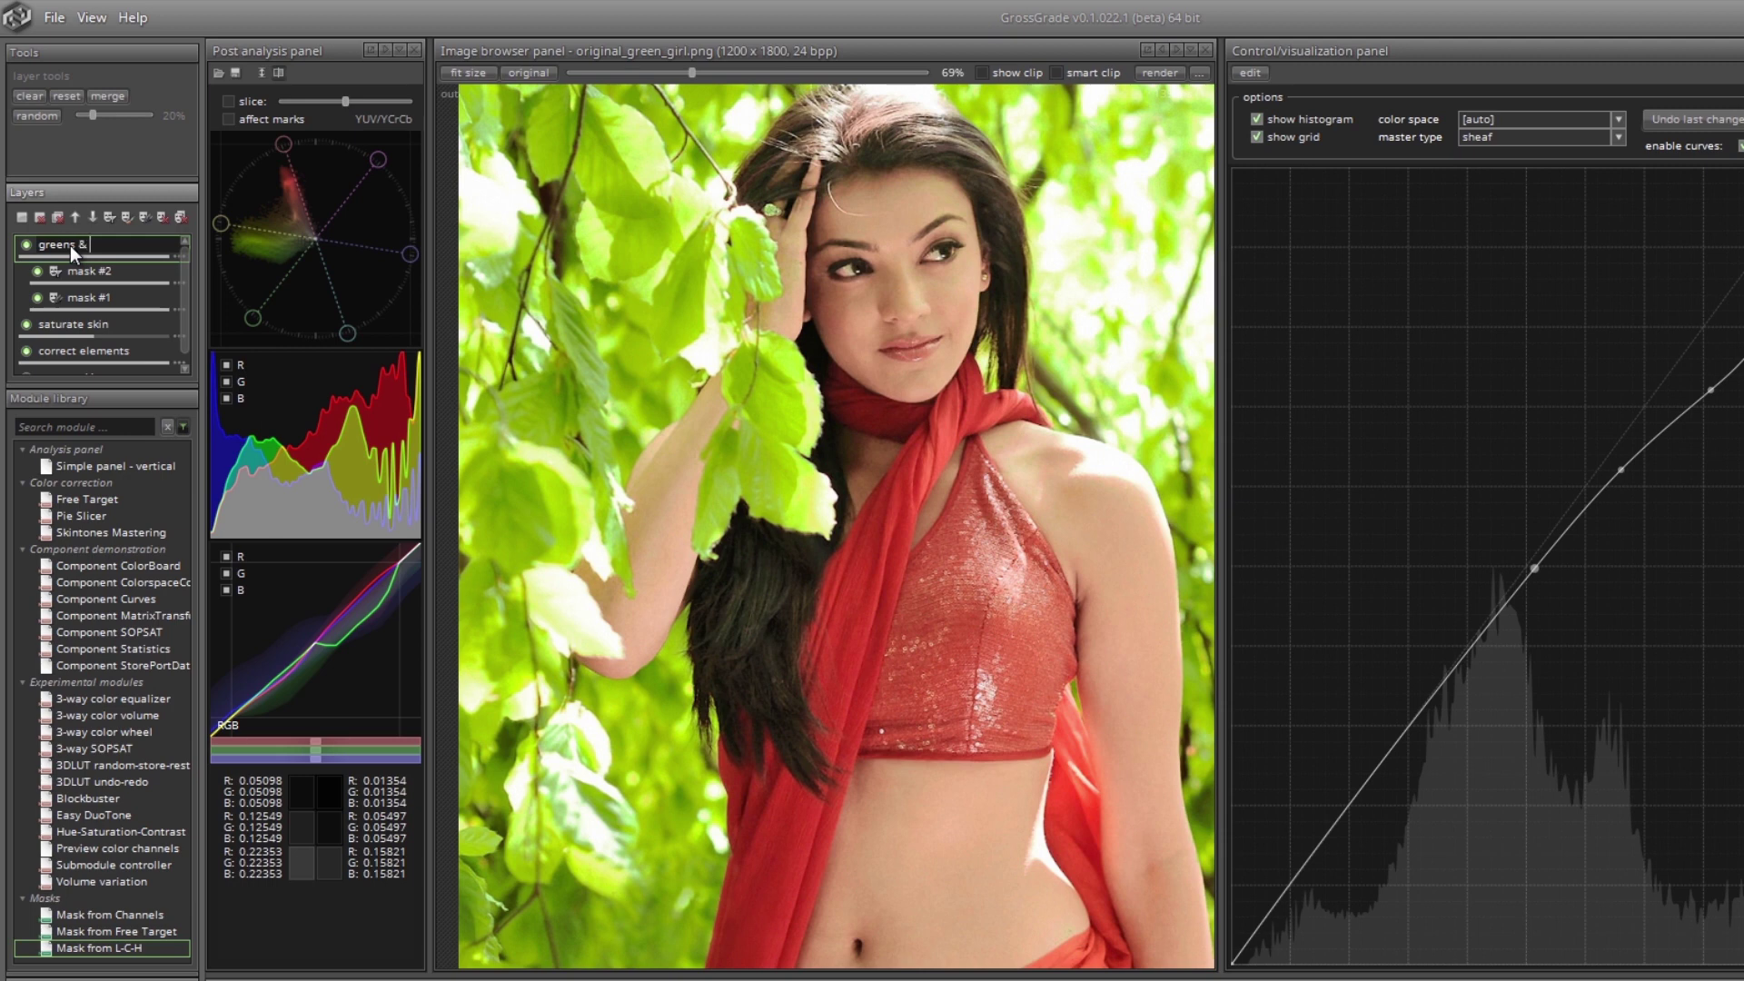
text(right)
key(Return)
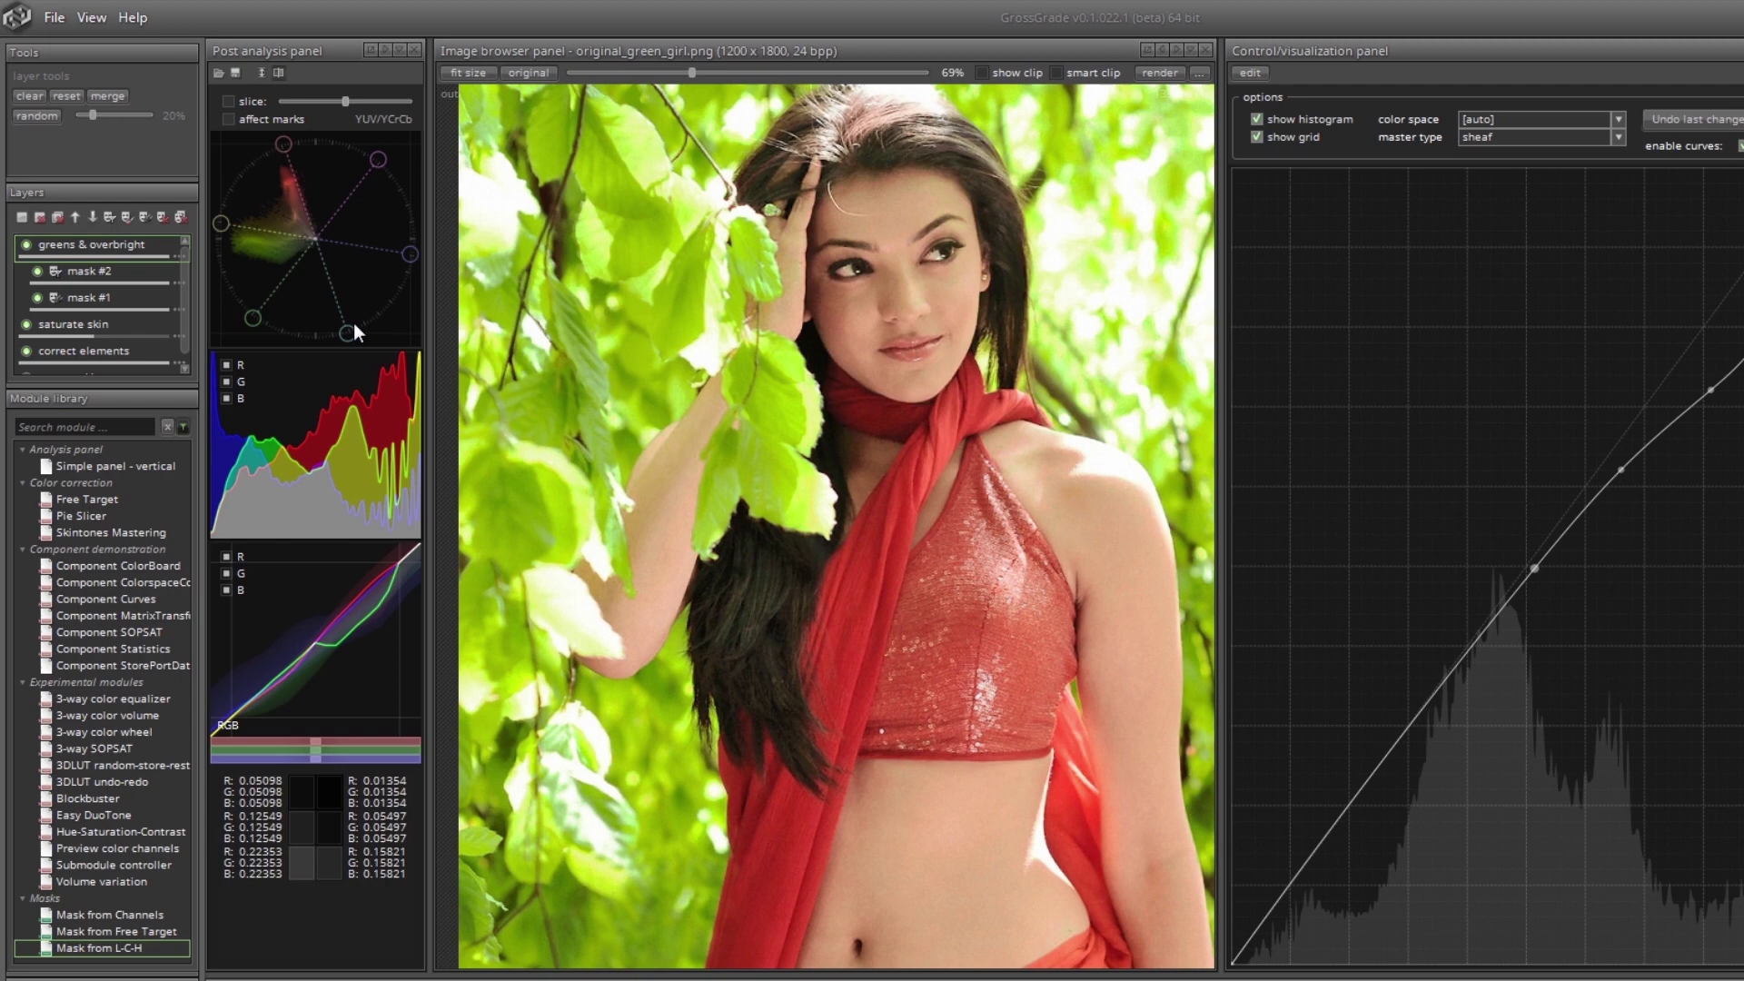
drag(669, 370, 662, 367)
scroll(662, 367, down, 3)
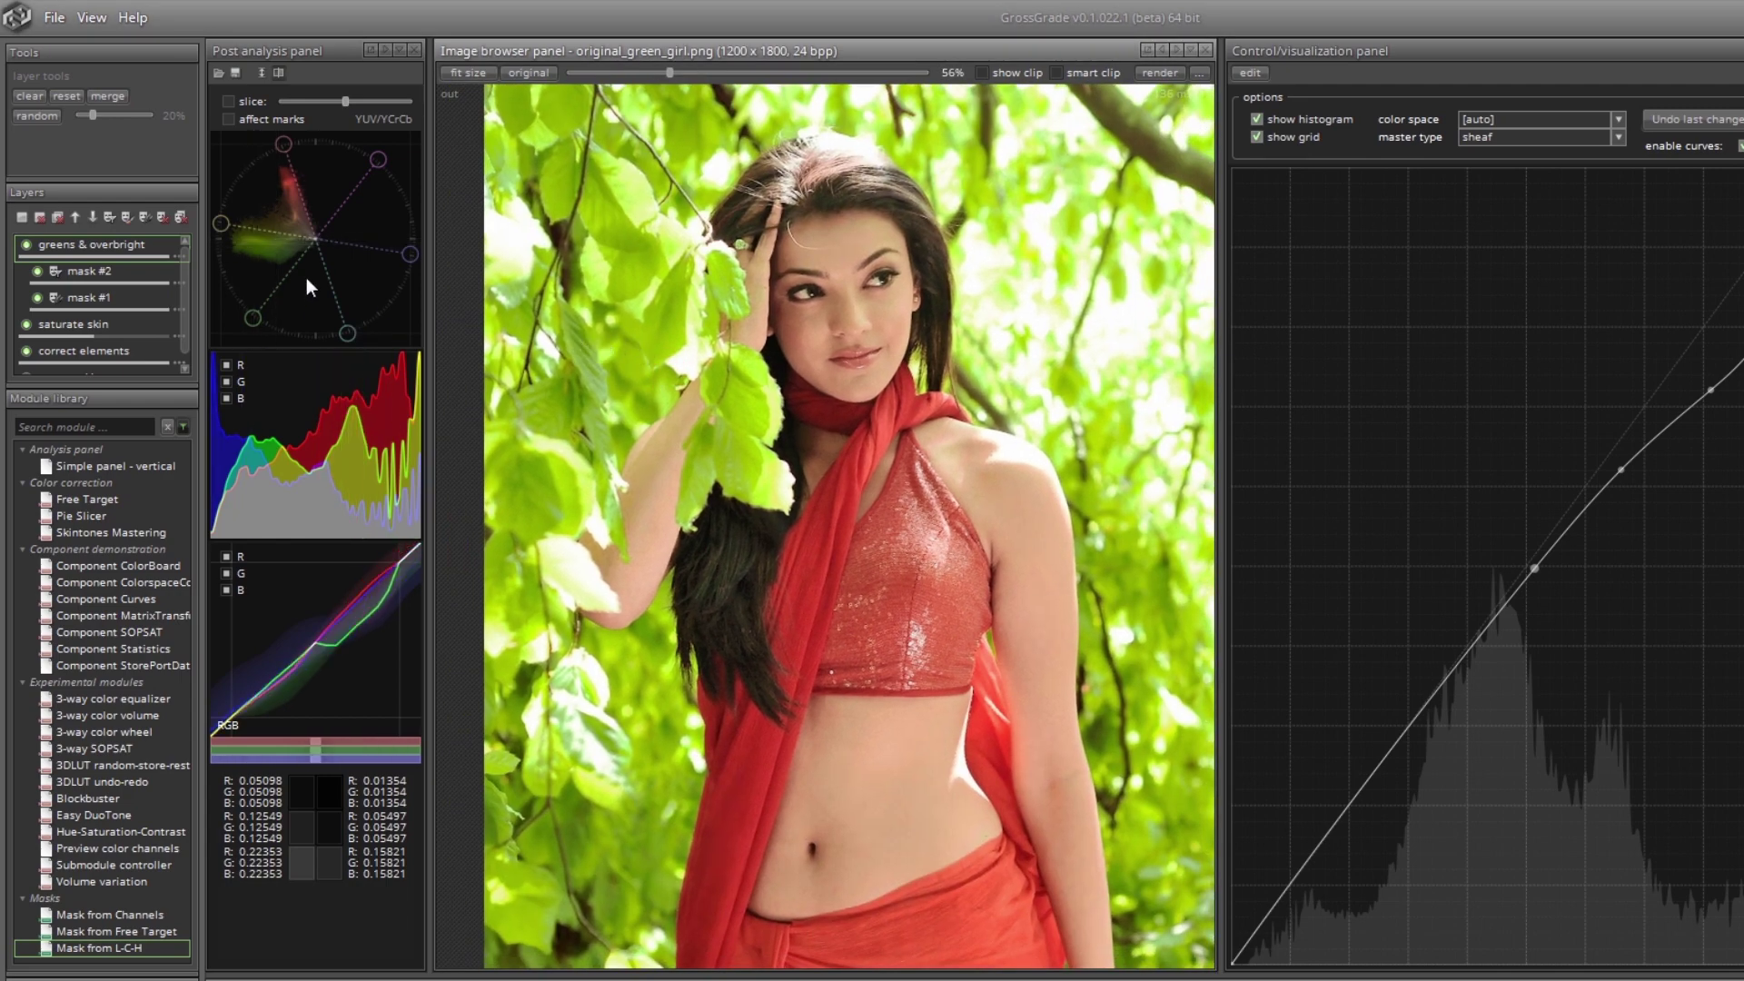
Add a 3-way color volume layer, shifting wheel one down-left, wheel three down-right, and the curve balance right.
click(21, 216)
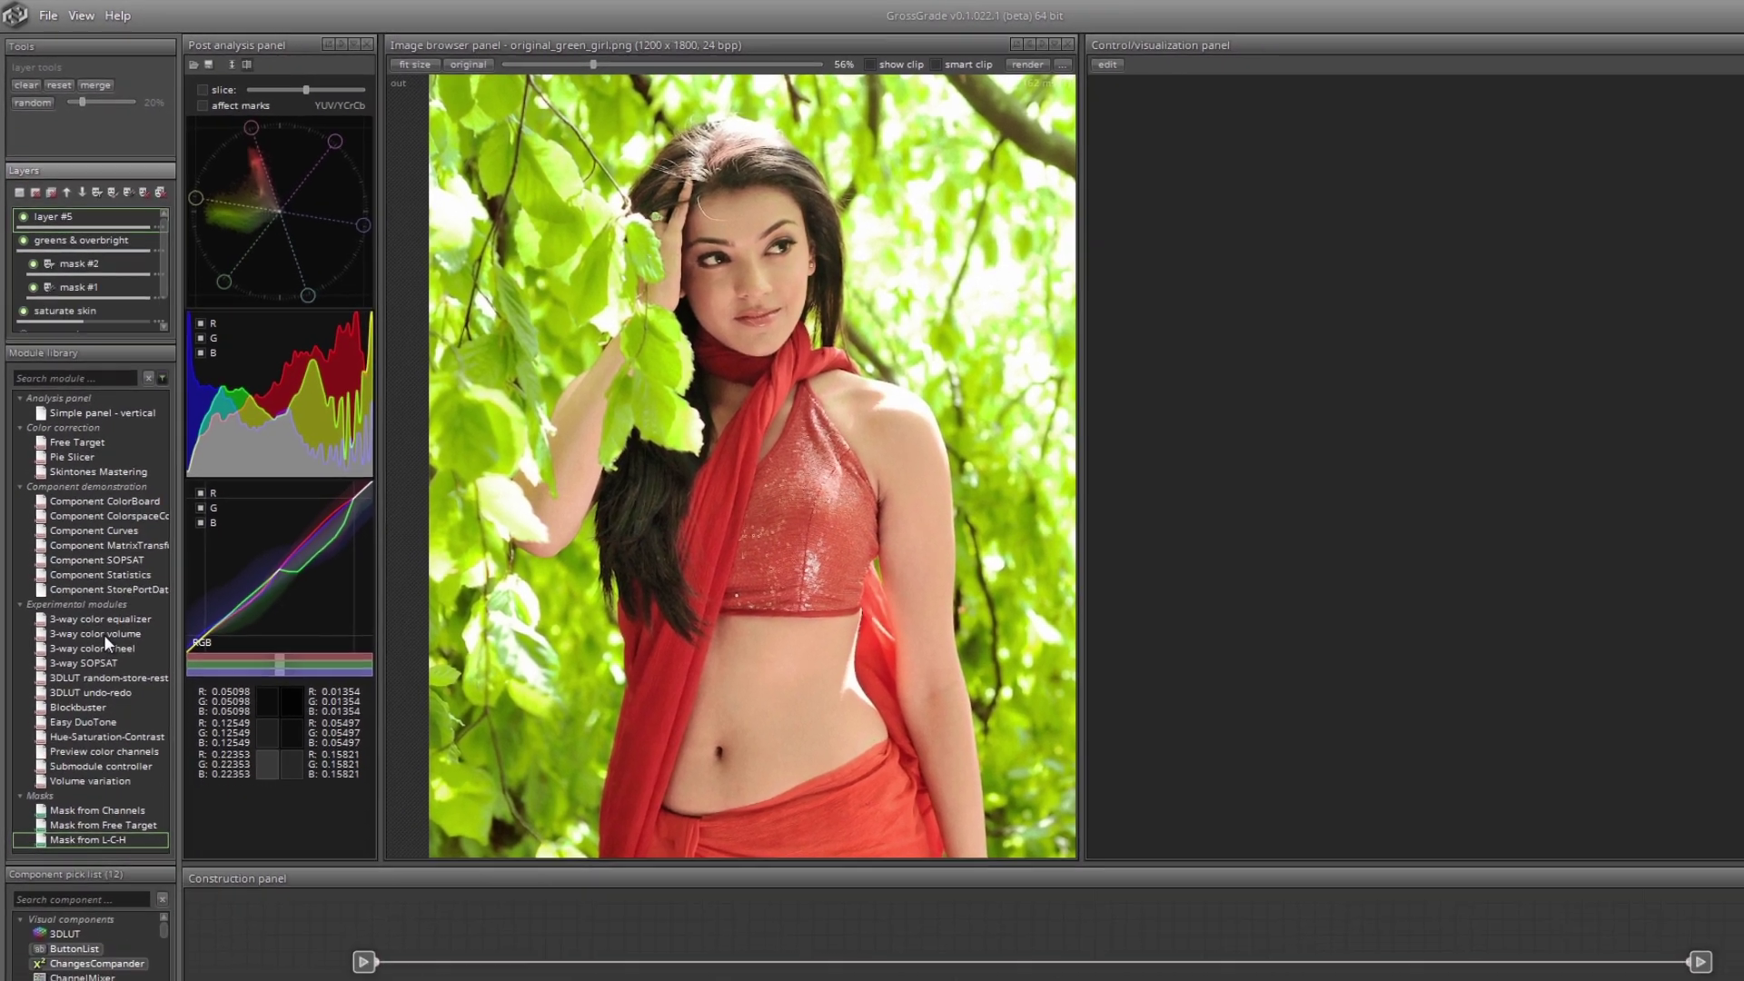
double_click(104, 634)
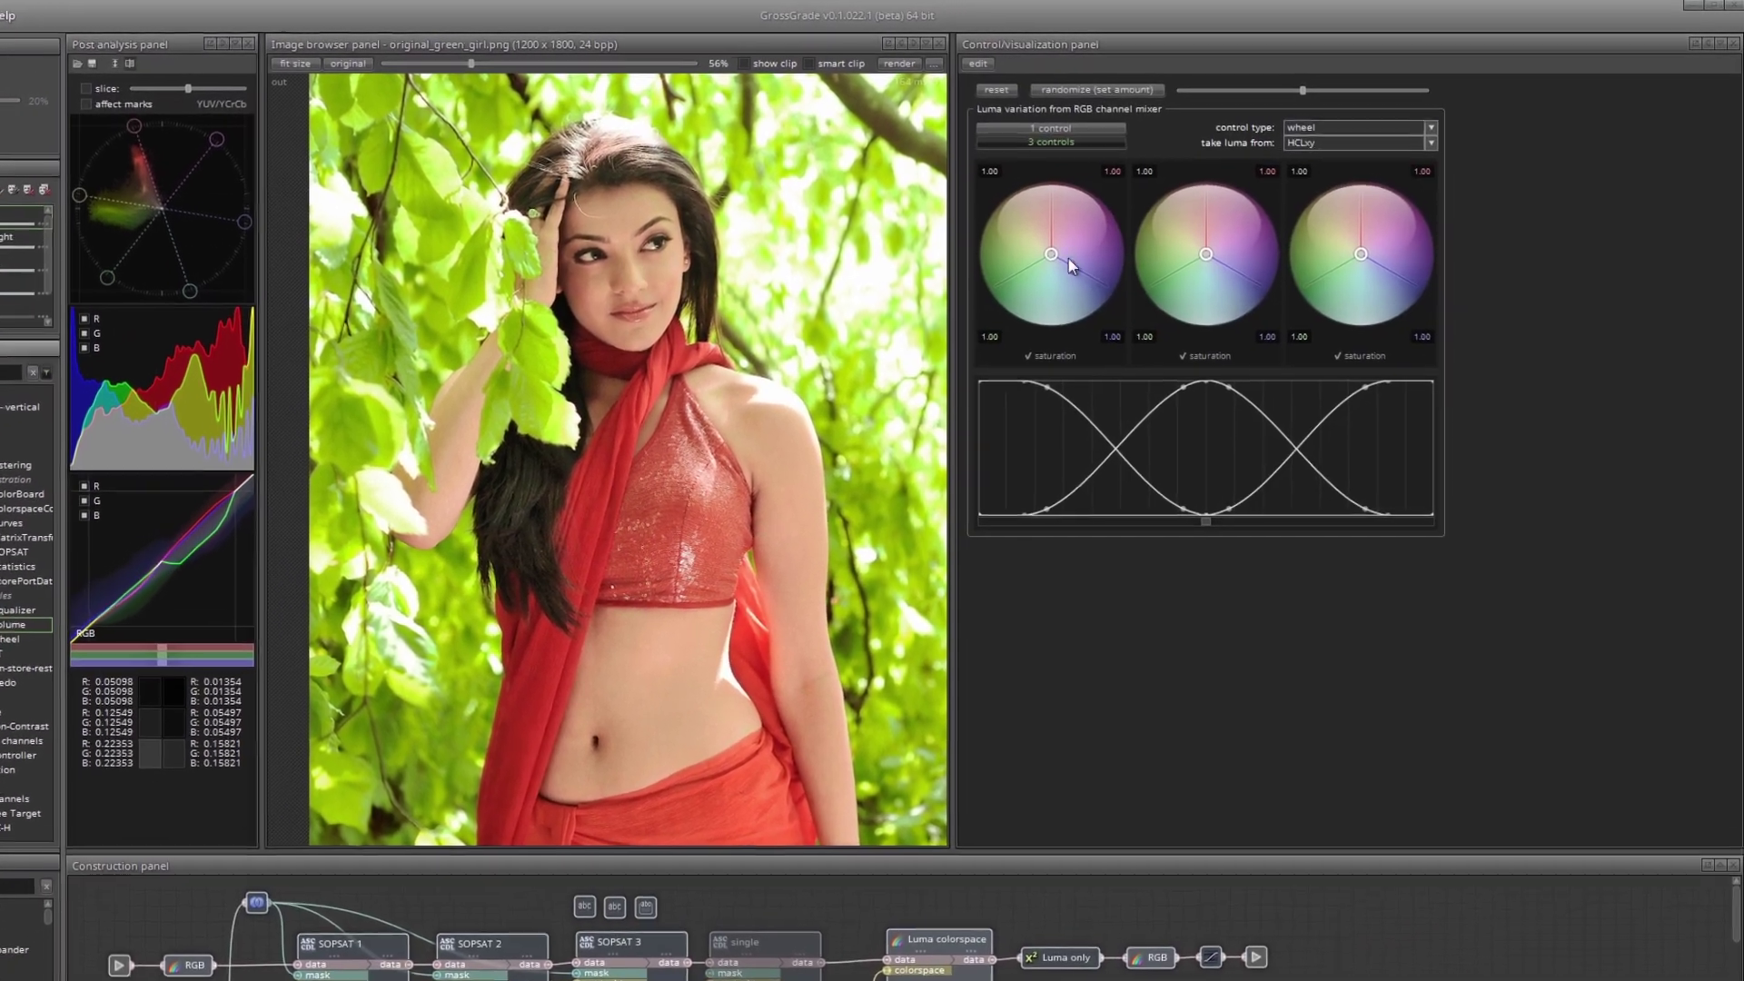
drag(1045, 275, 1074, 380)
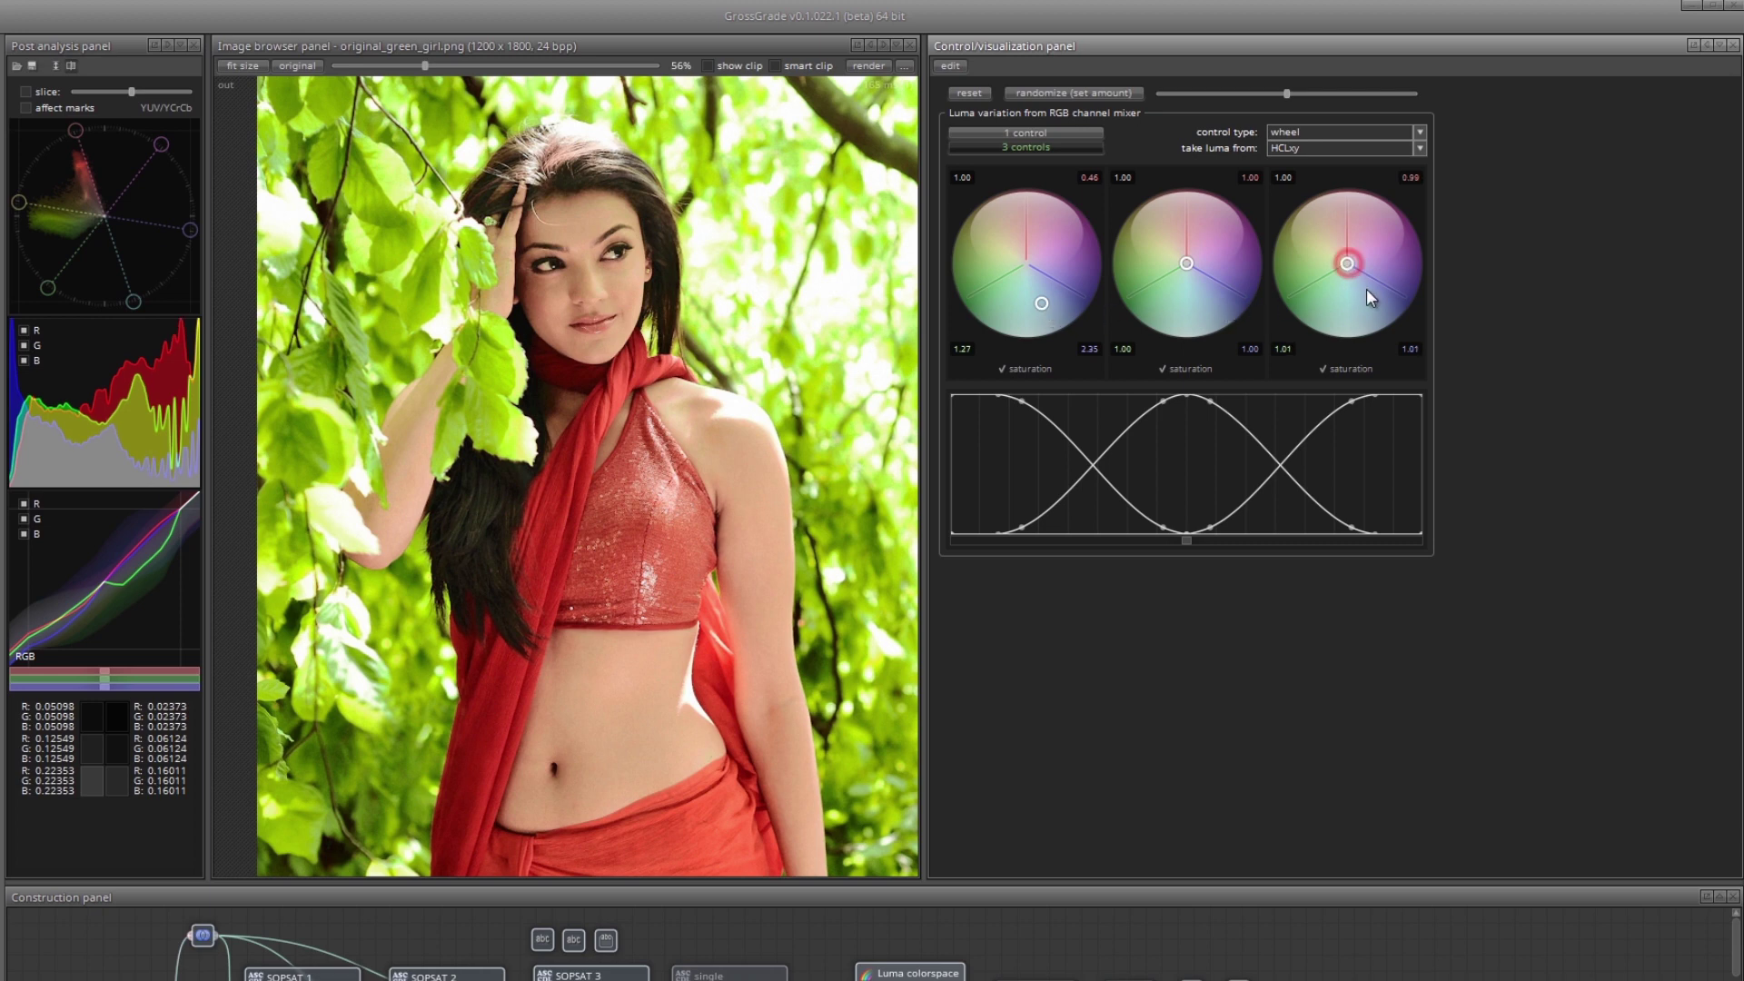
drag(1367, 289, 1355, 170)
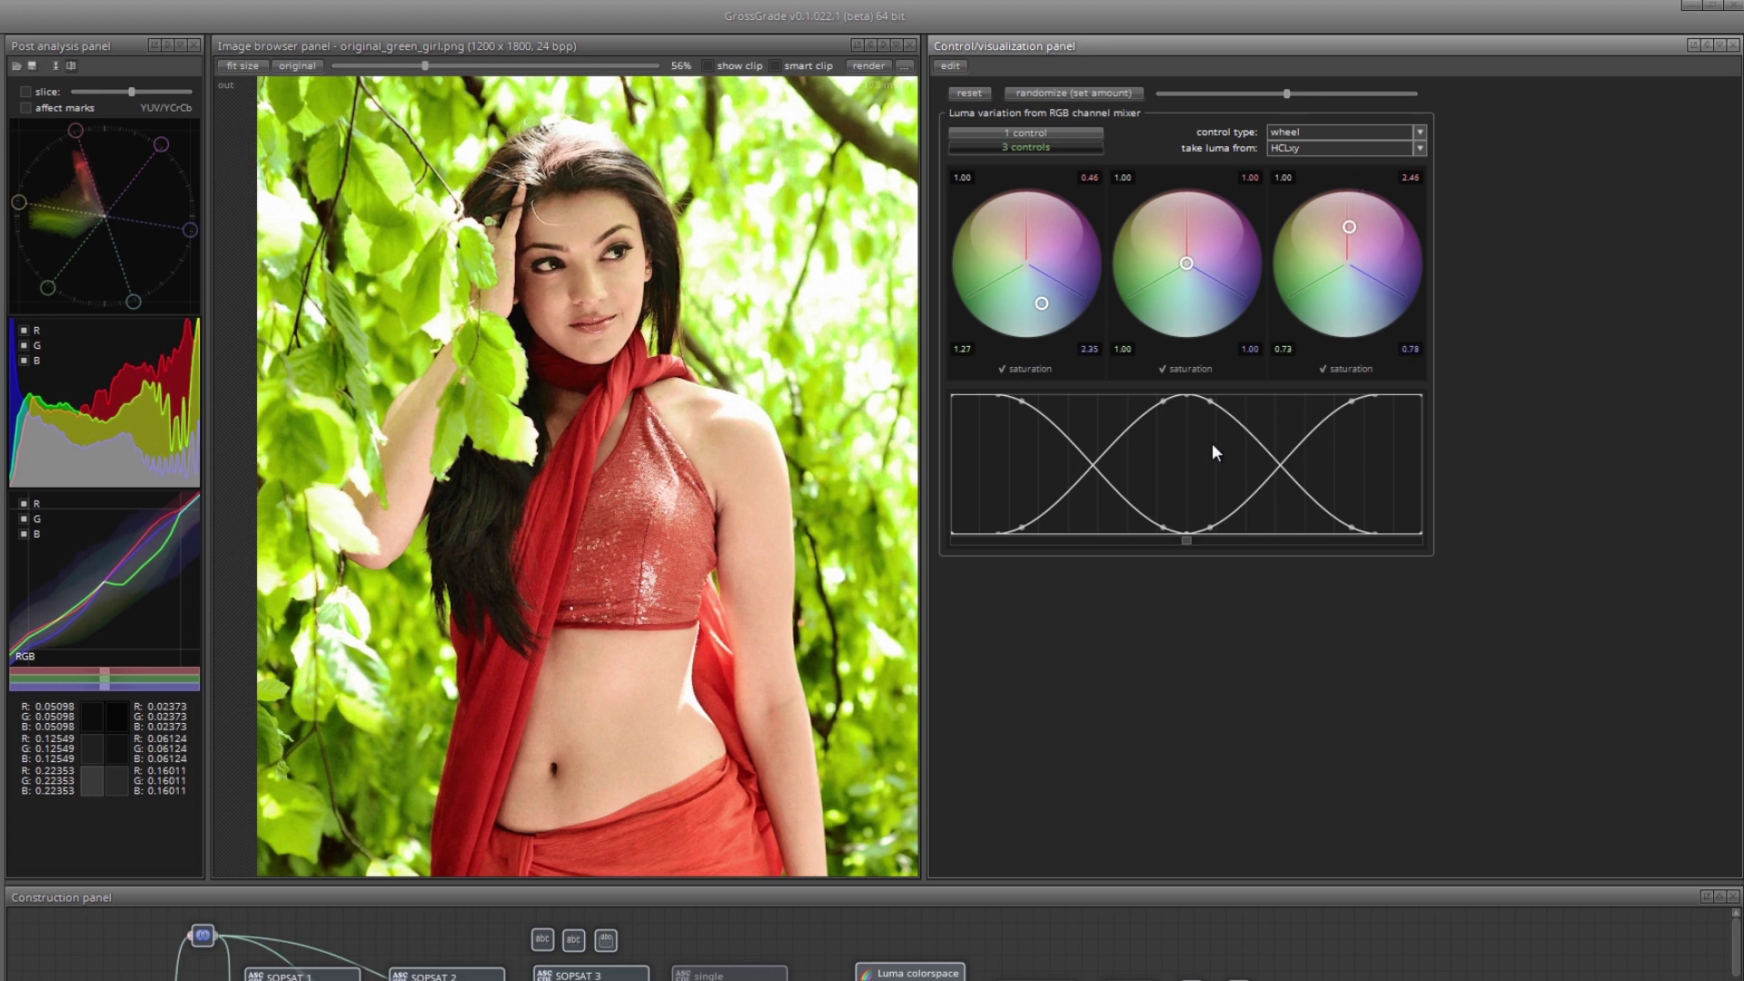
mouse_move(1186, 541)
mouse_down()
mouse_move(1289, 543)
mouse_move(1180, 542)
mouse_move(1259, 545)
mouse_move(1214, 545)
mouse_up()
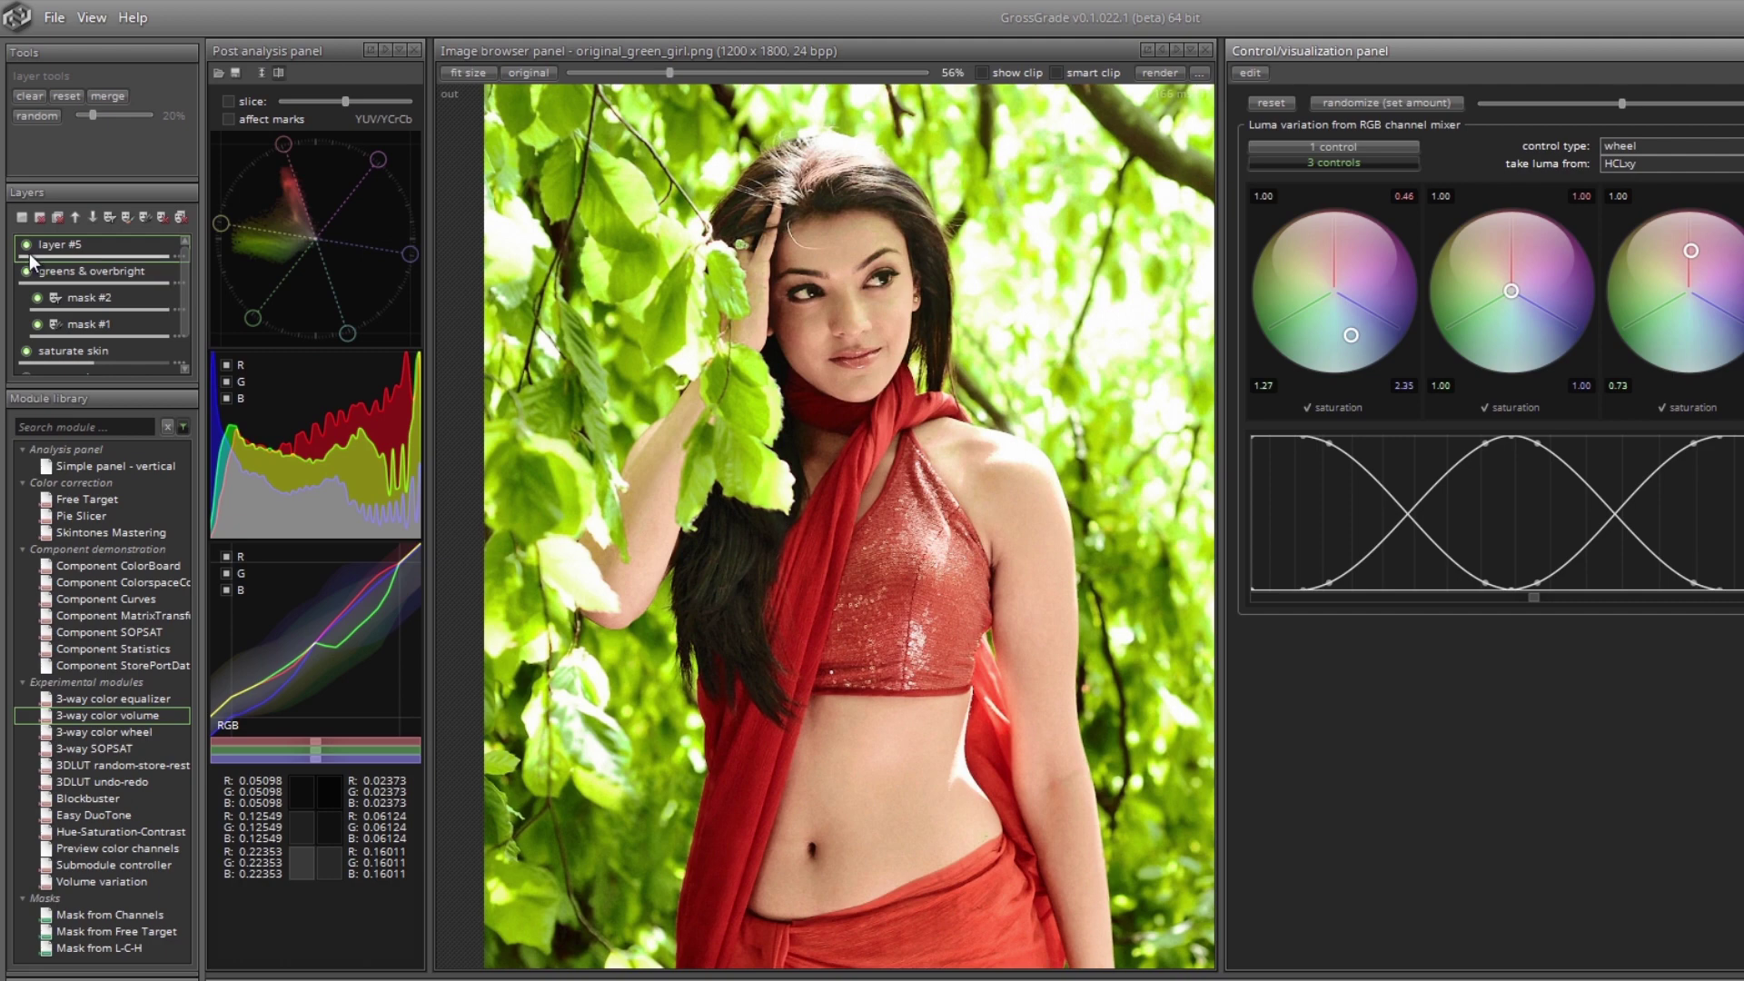
Compare layer #5 on and off, then rename it 'volume'.
click(27, 245)
click(27, 246)
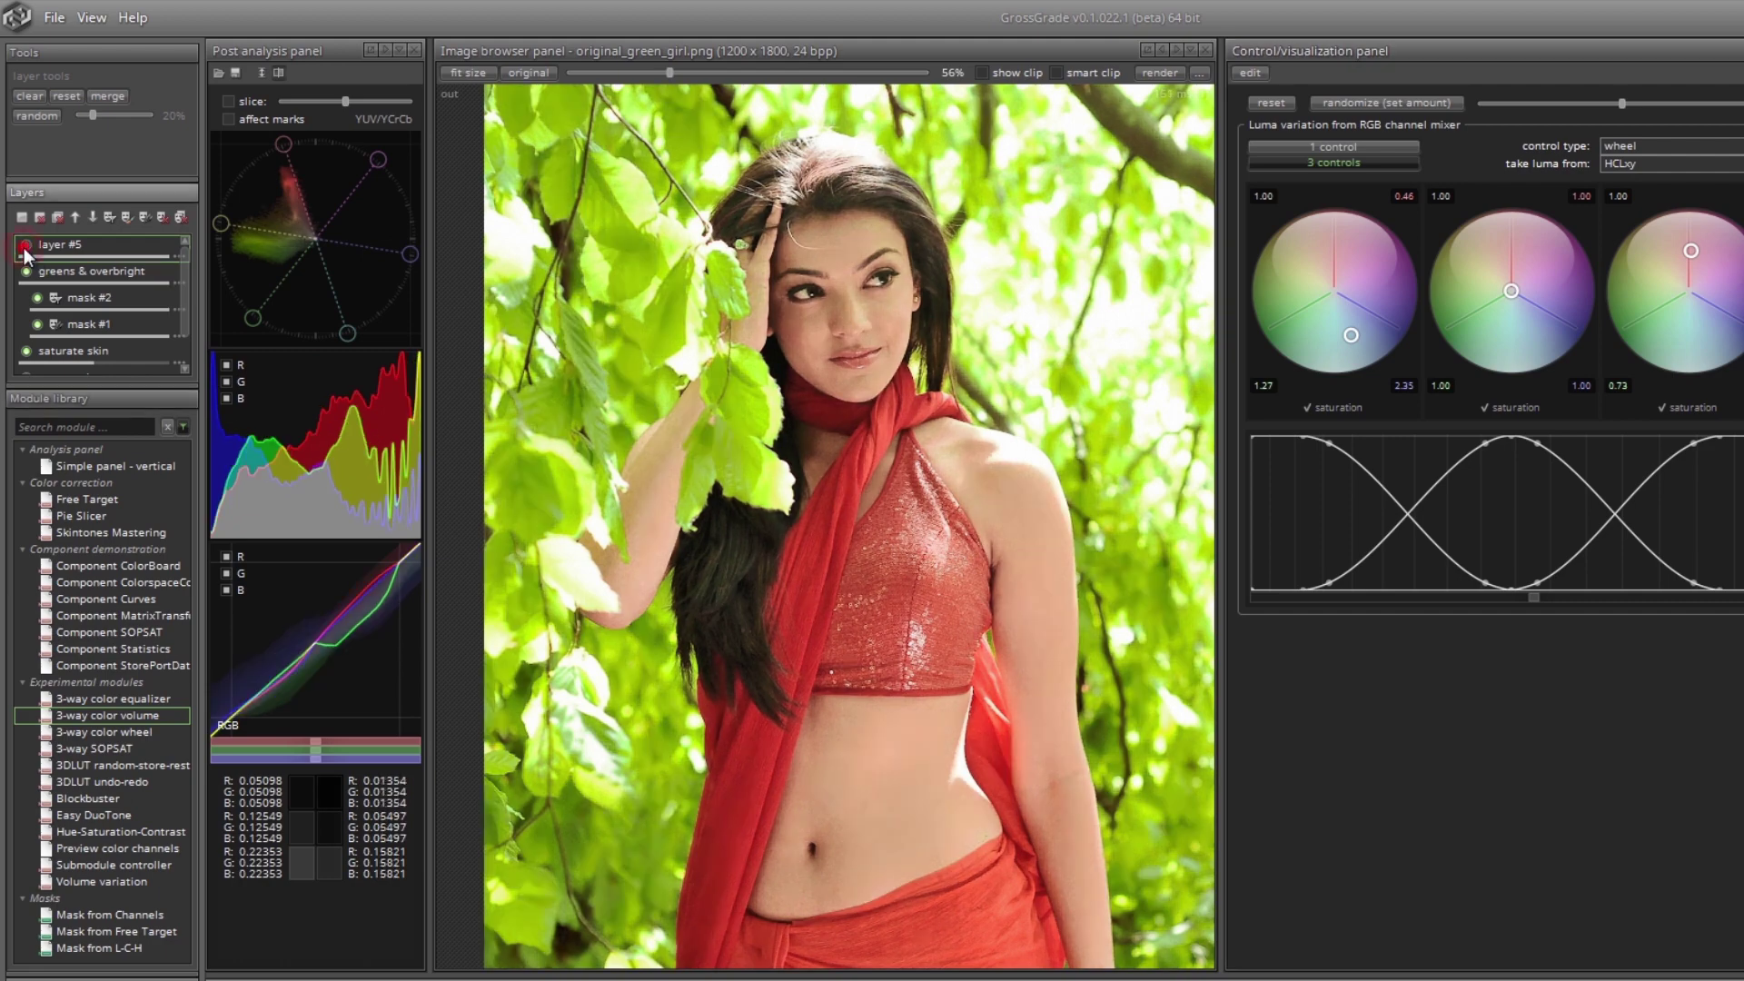
double_click(62, 247)
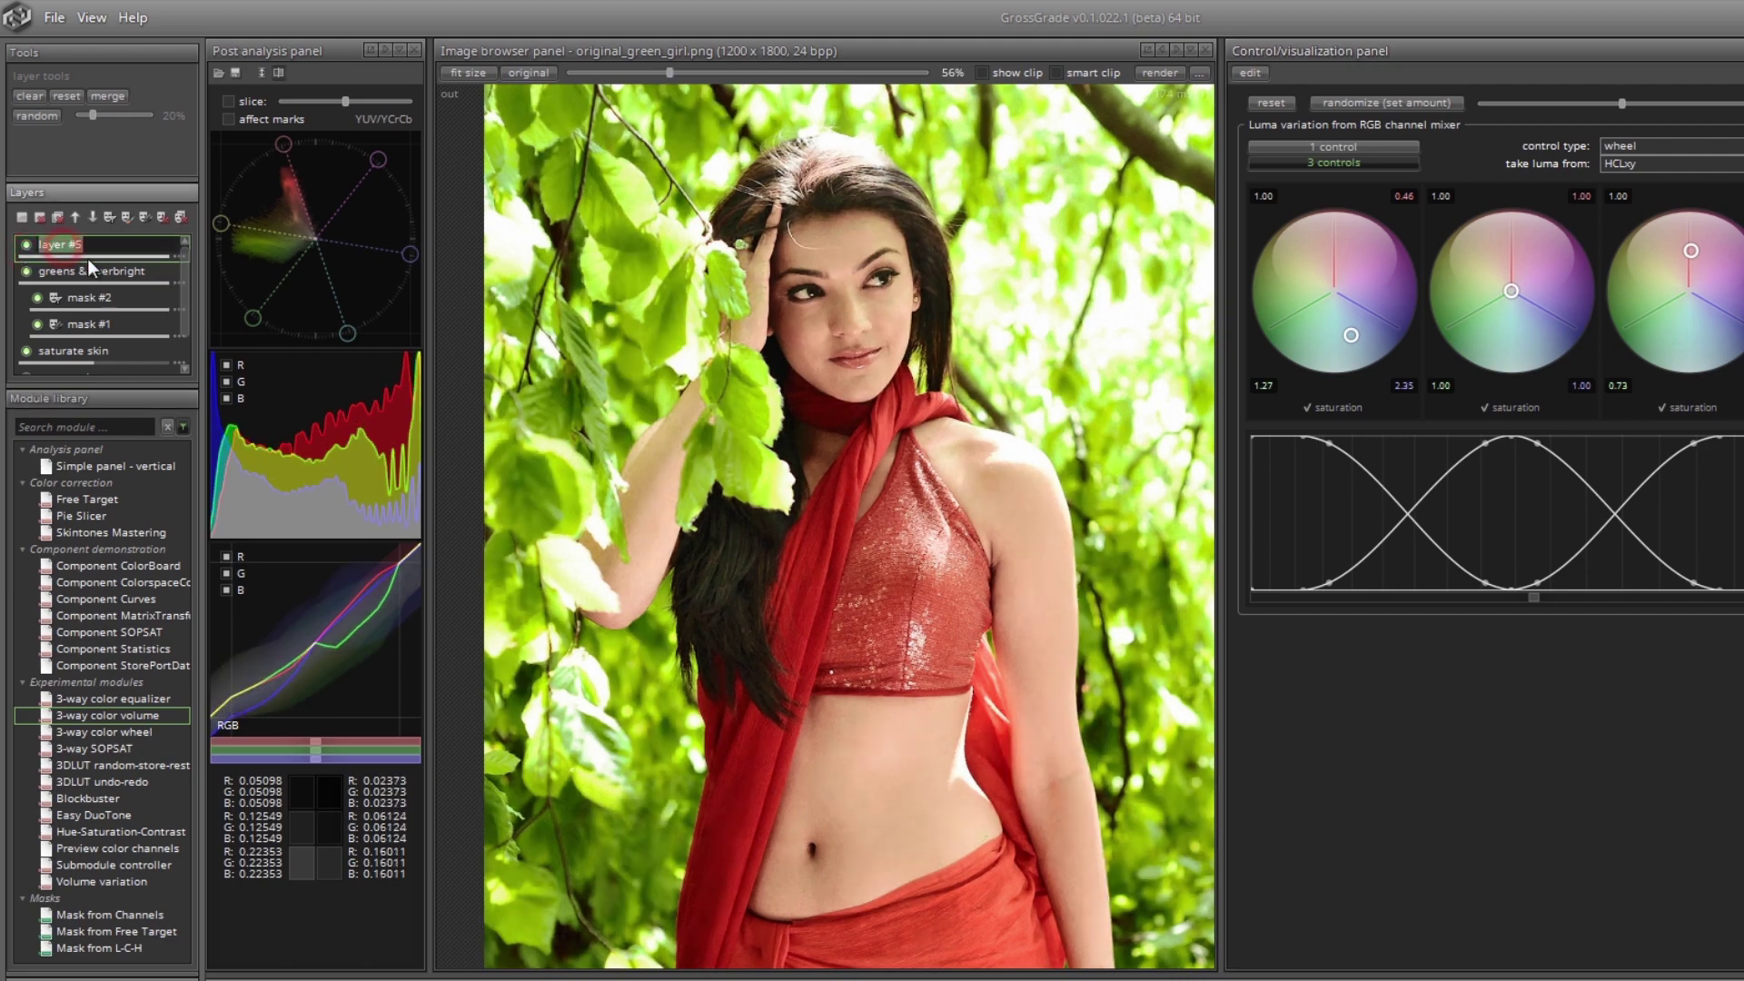
key(Return)
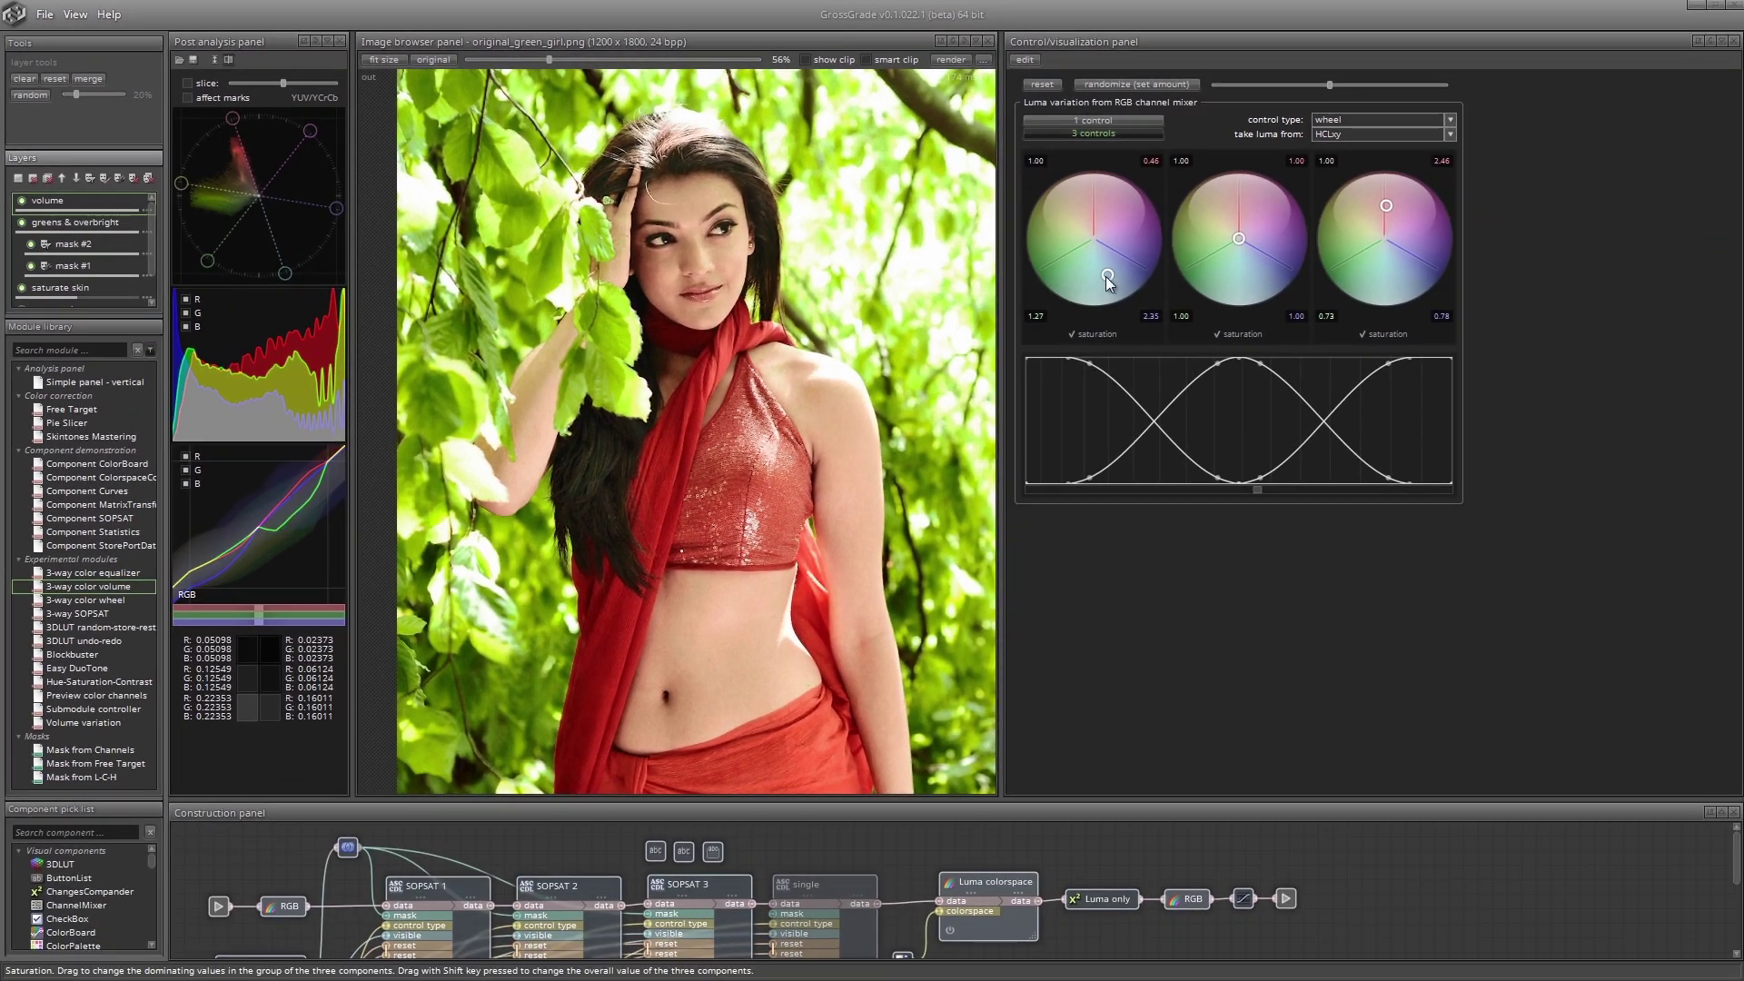
Readjust the first wheel's colour shift so its top reading reaches 0.53, and enlarge the layers list.
drag(1175, 292, 1102, 269)
drag(937, 246, 838, 291)
scroll(919, 256, up, 2)
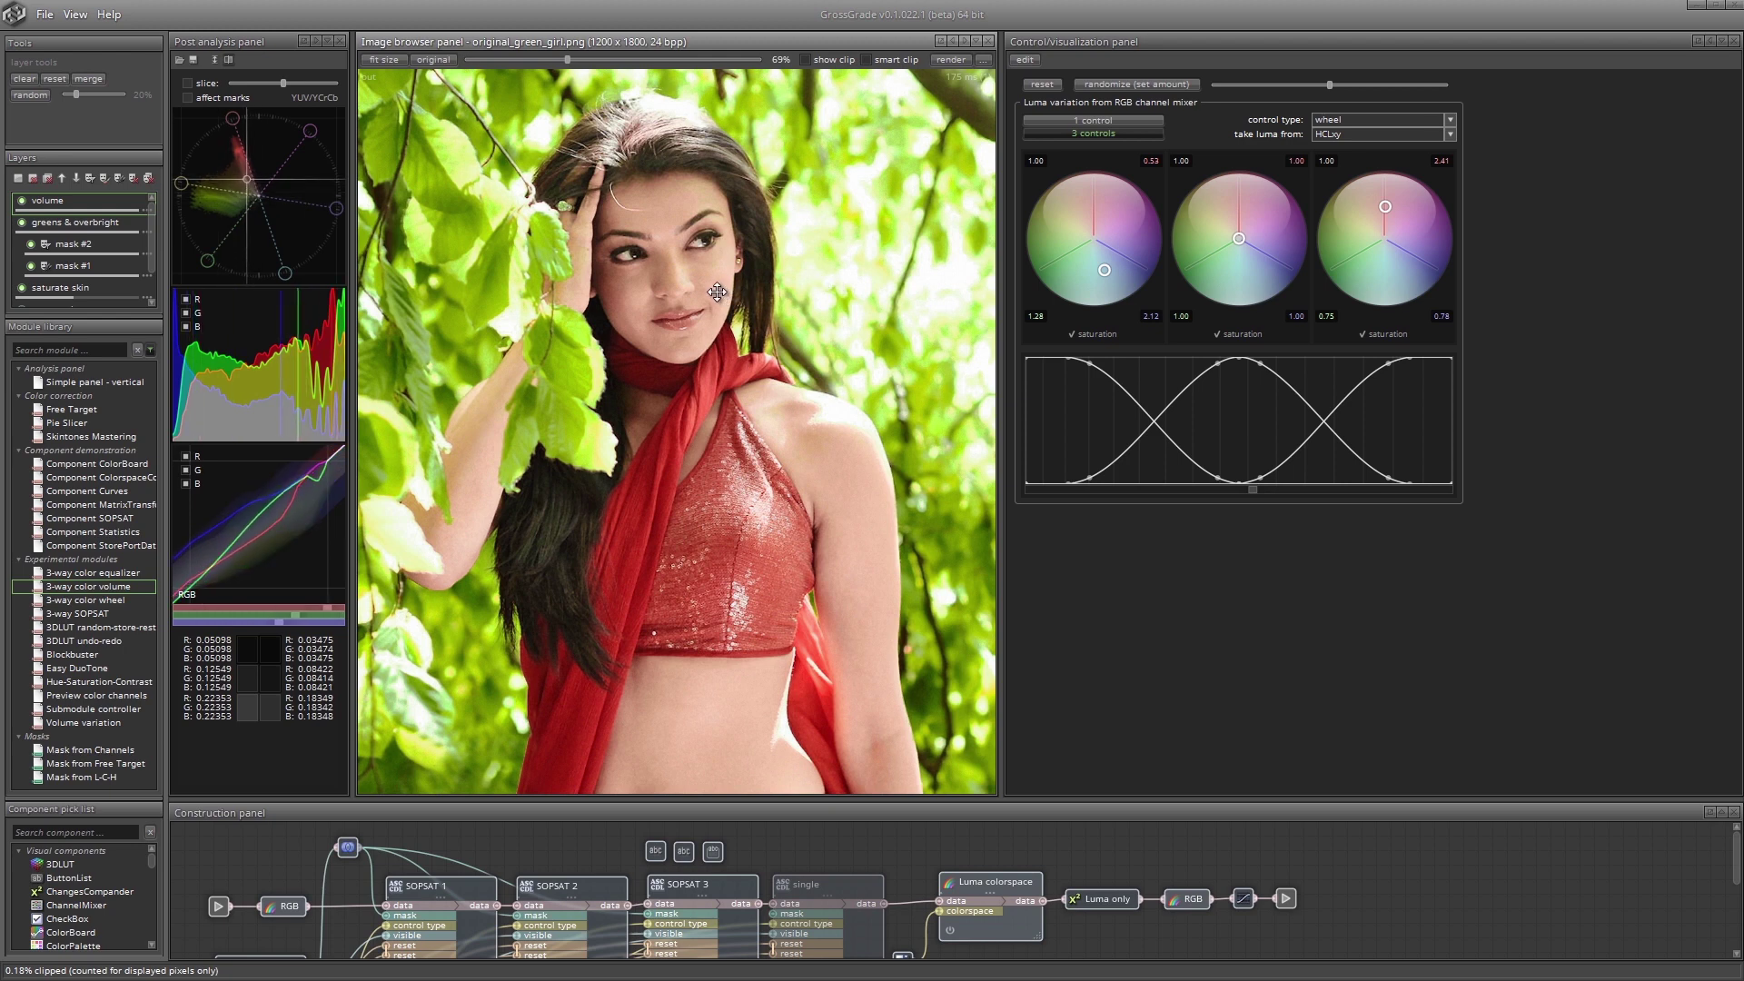
drag(104, 316, 111, 405)
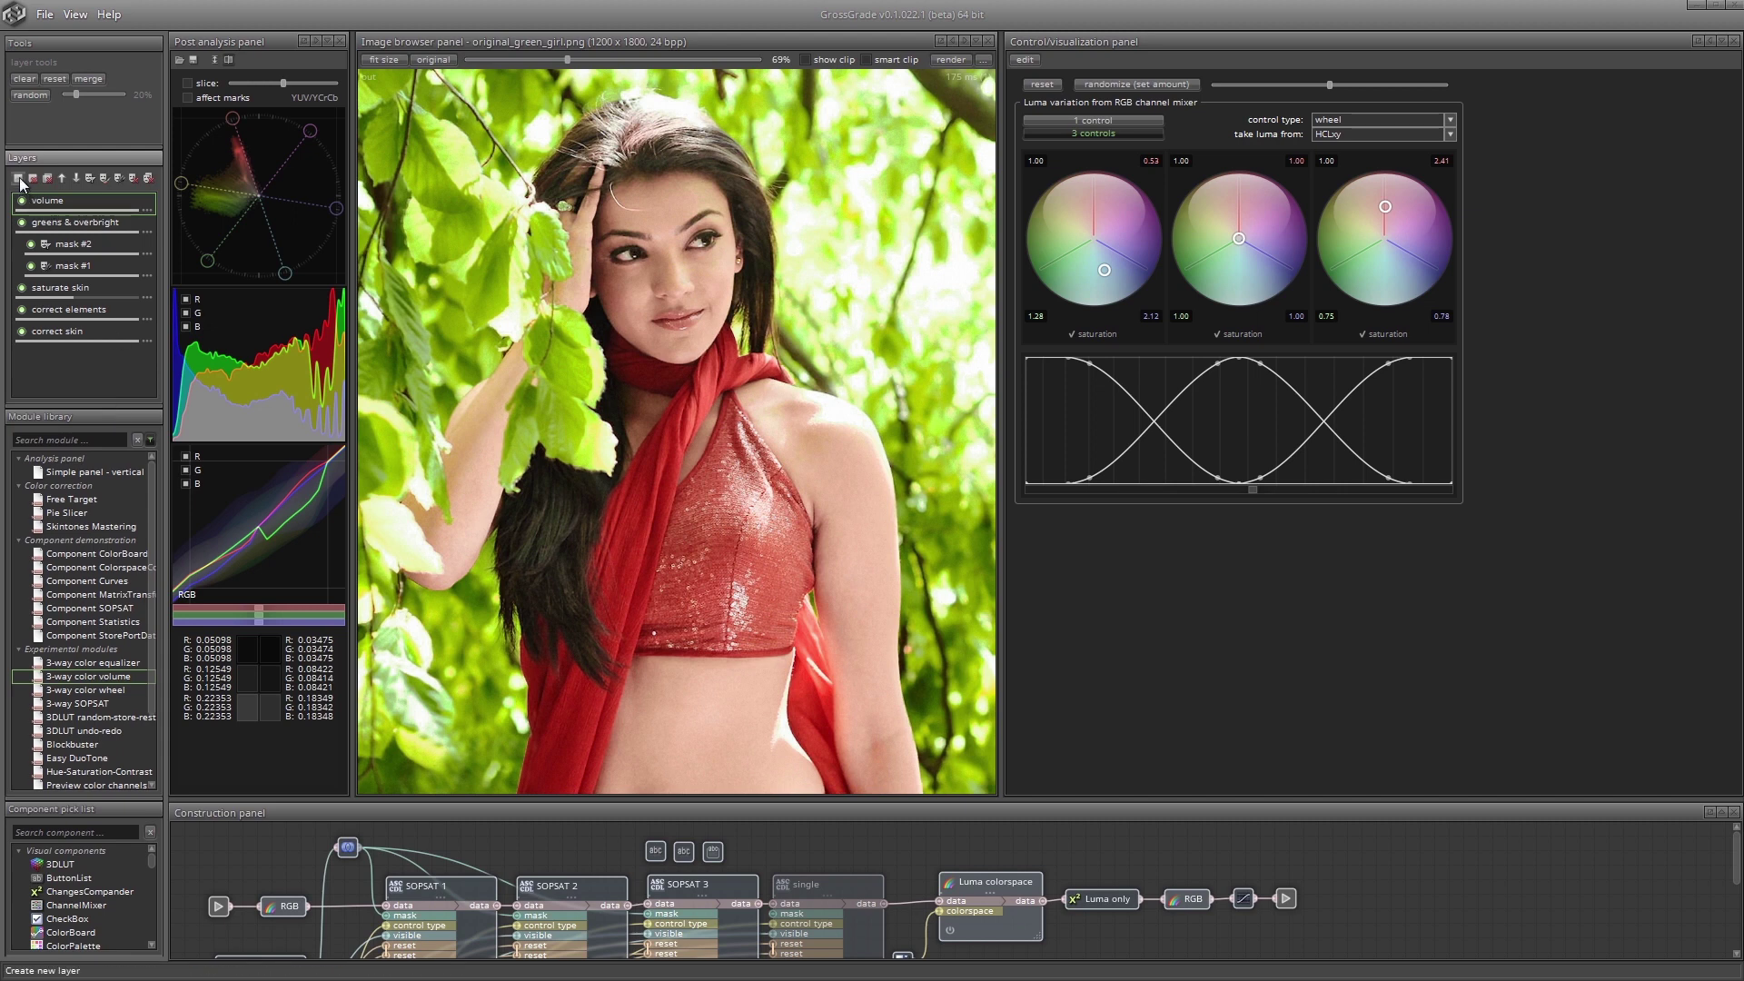
Add a new layer with the 3-way color wheel module in the CIE Lab colour space.
click(19, 179)
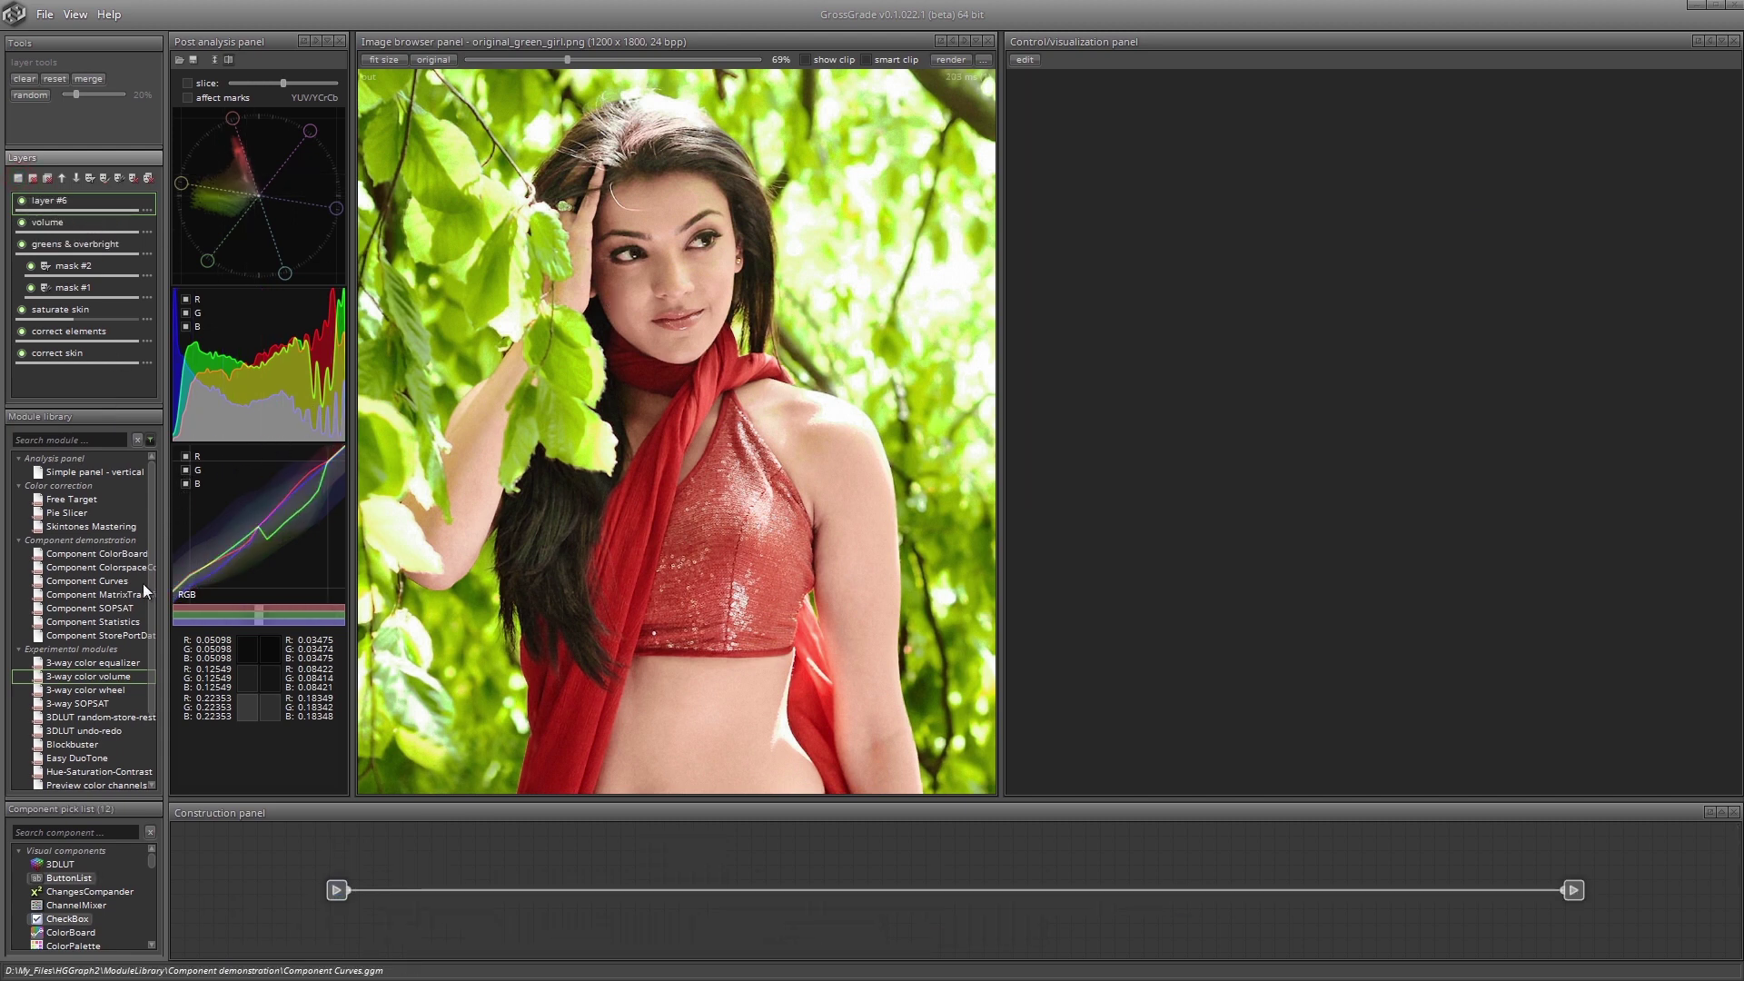
double_click(110, 688)
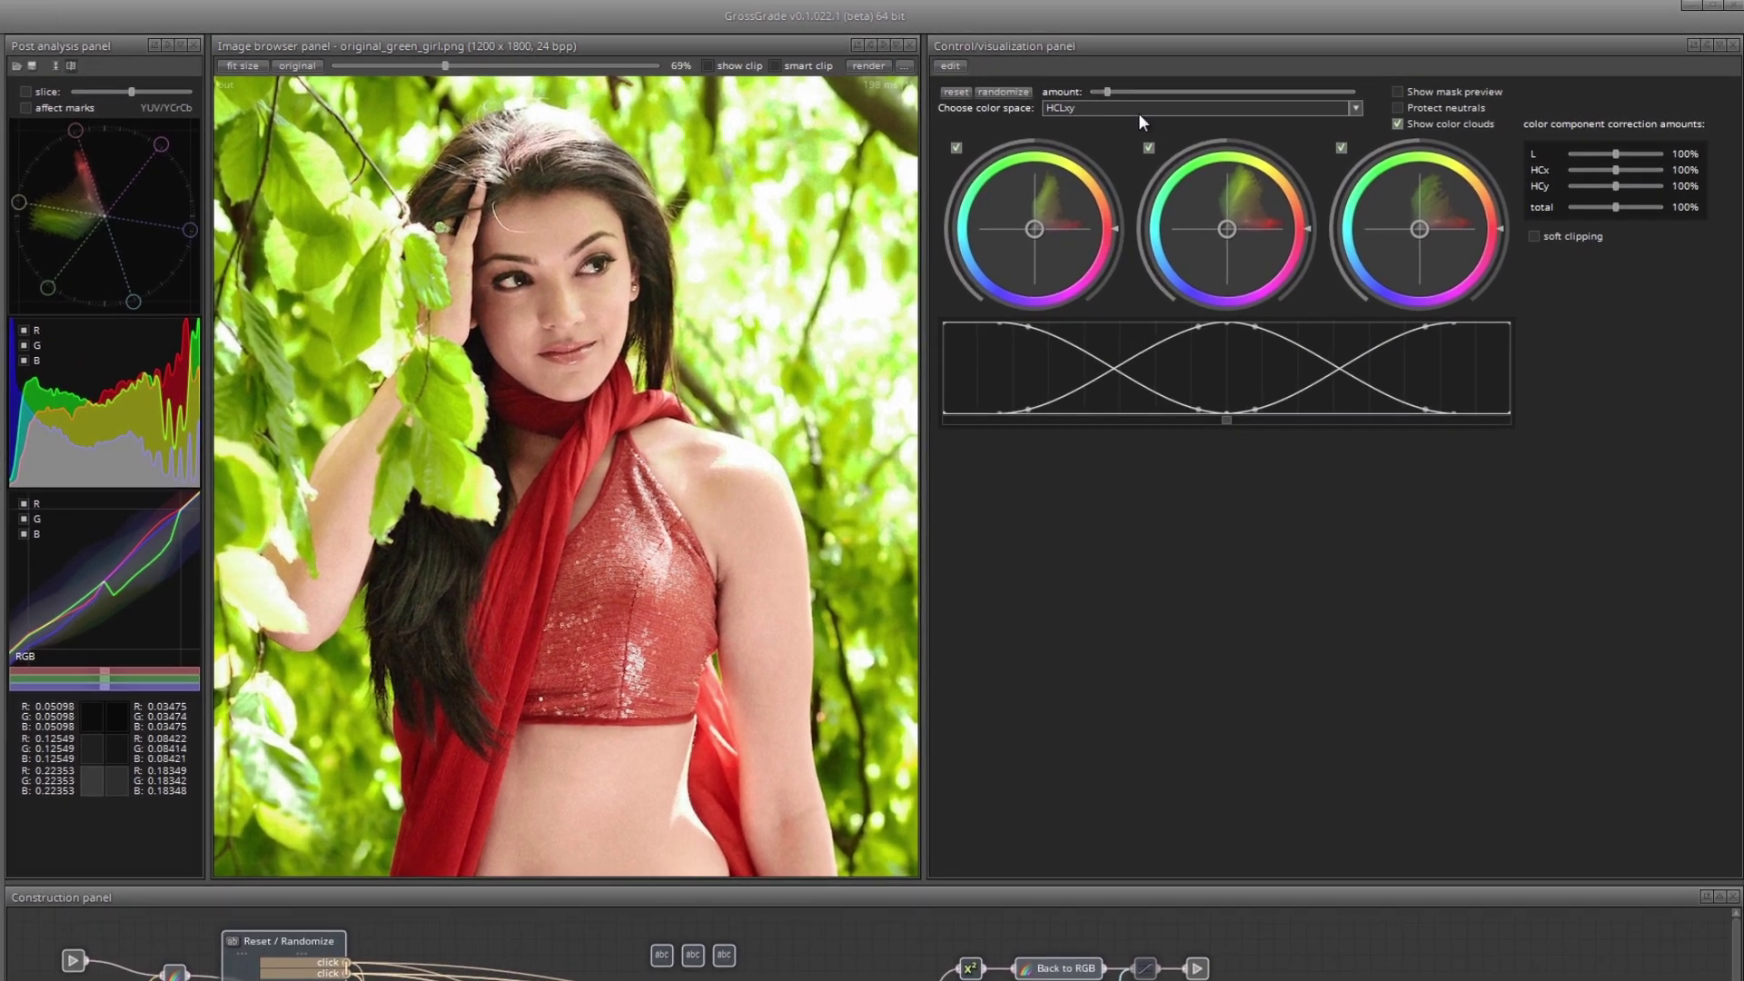
click(1137, 113)
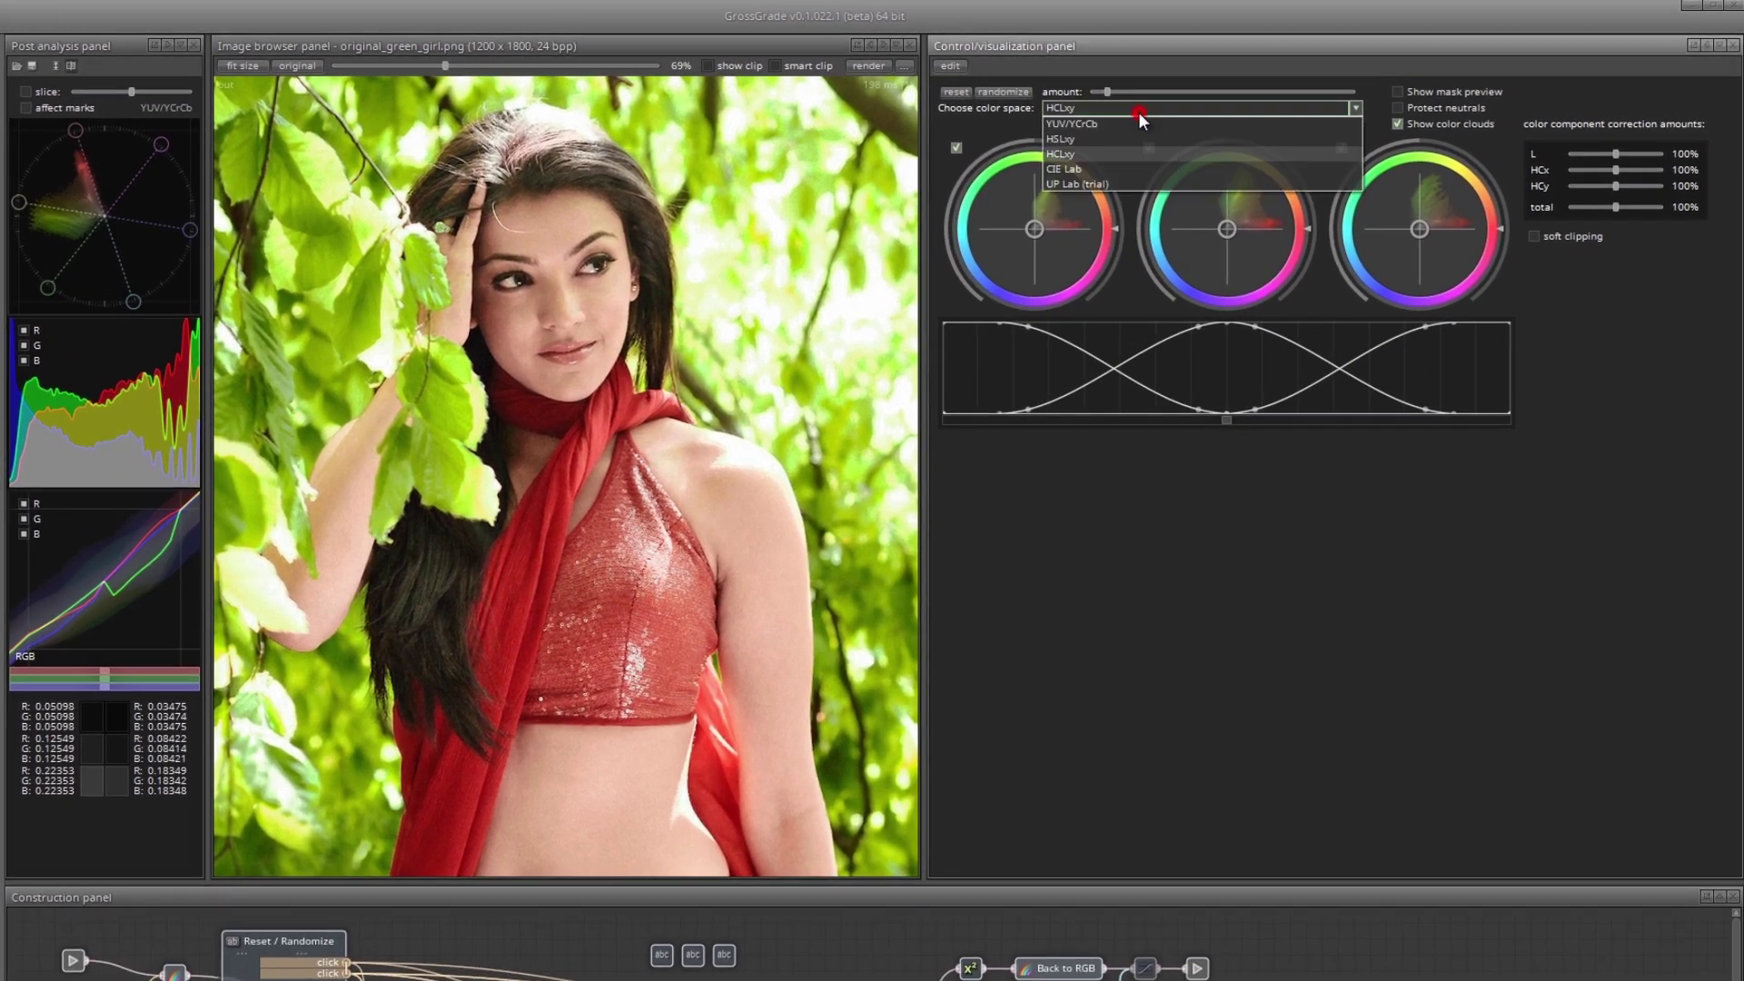
click(1107, 173)
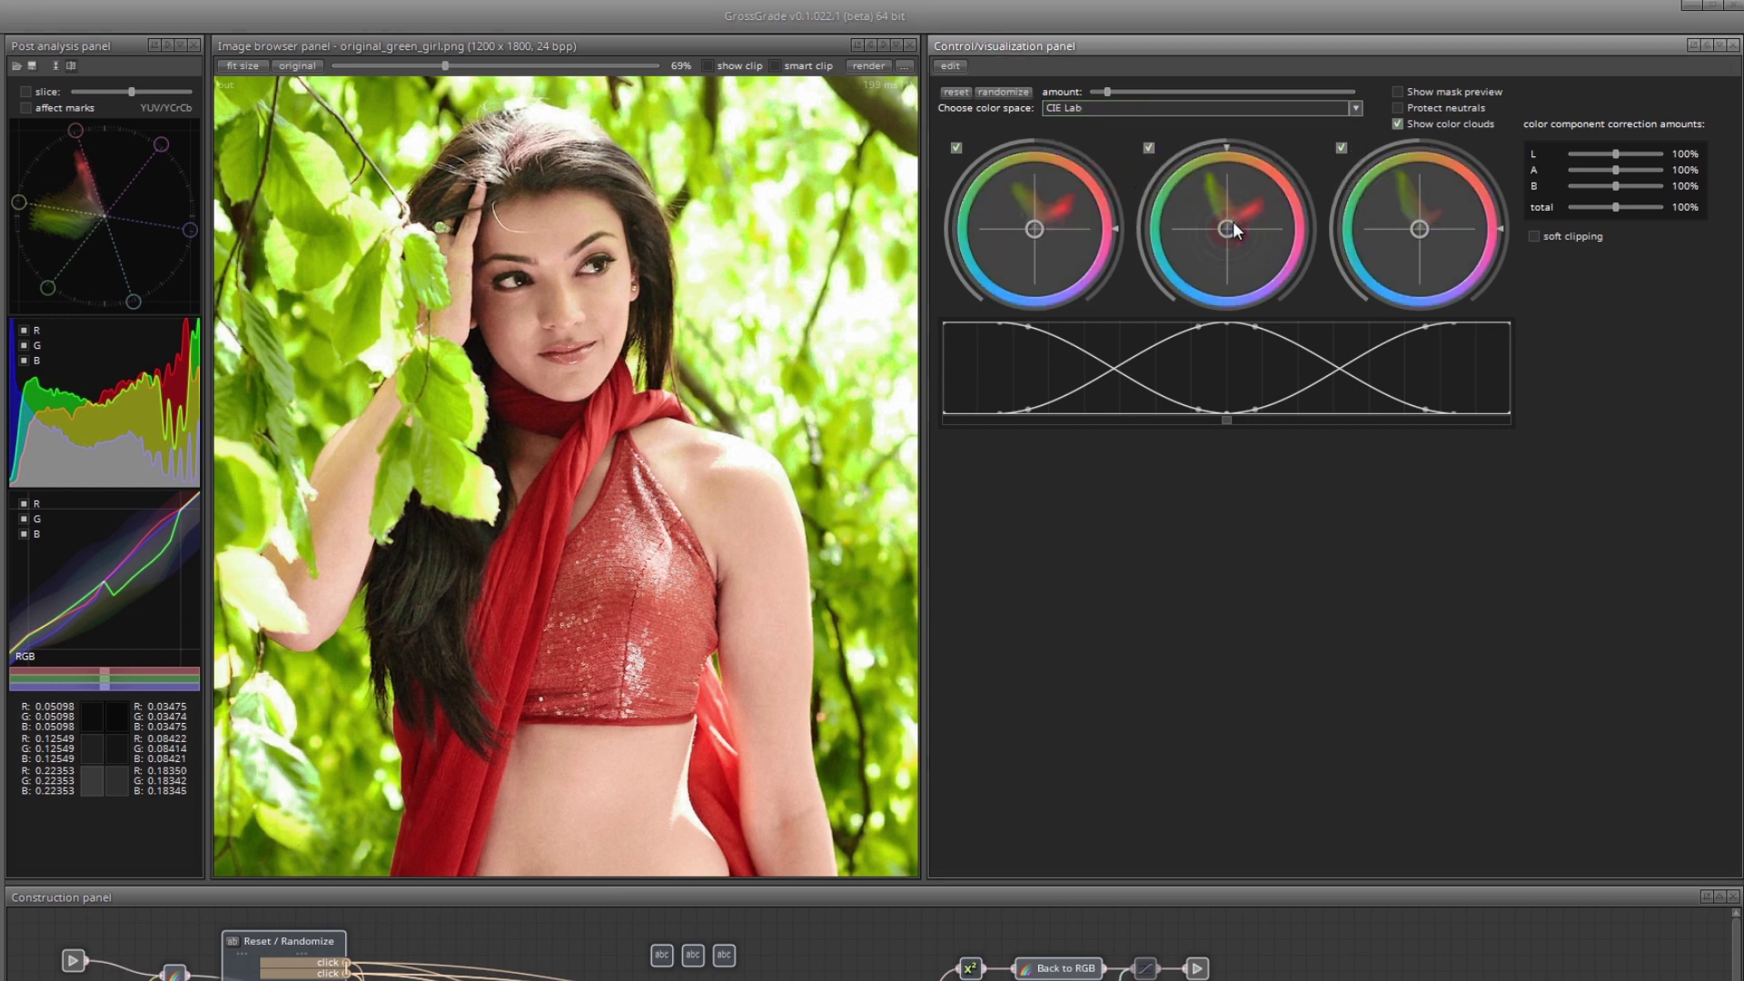
Shift the middle wheel up and right toward warm red-orange tones.
drag(1233, 221, 1238, 210)
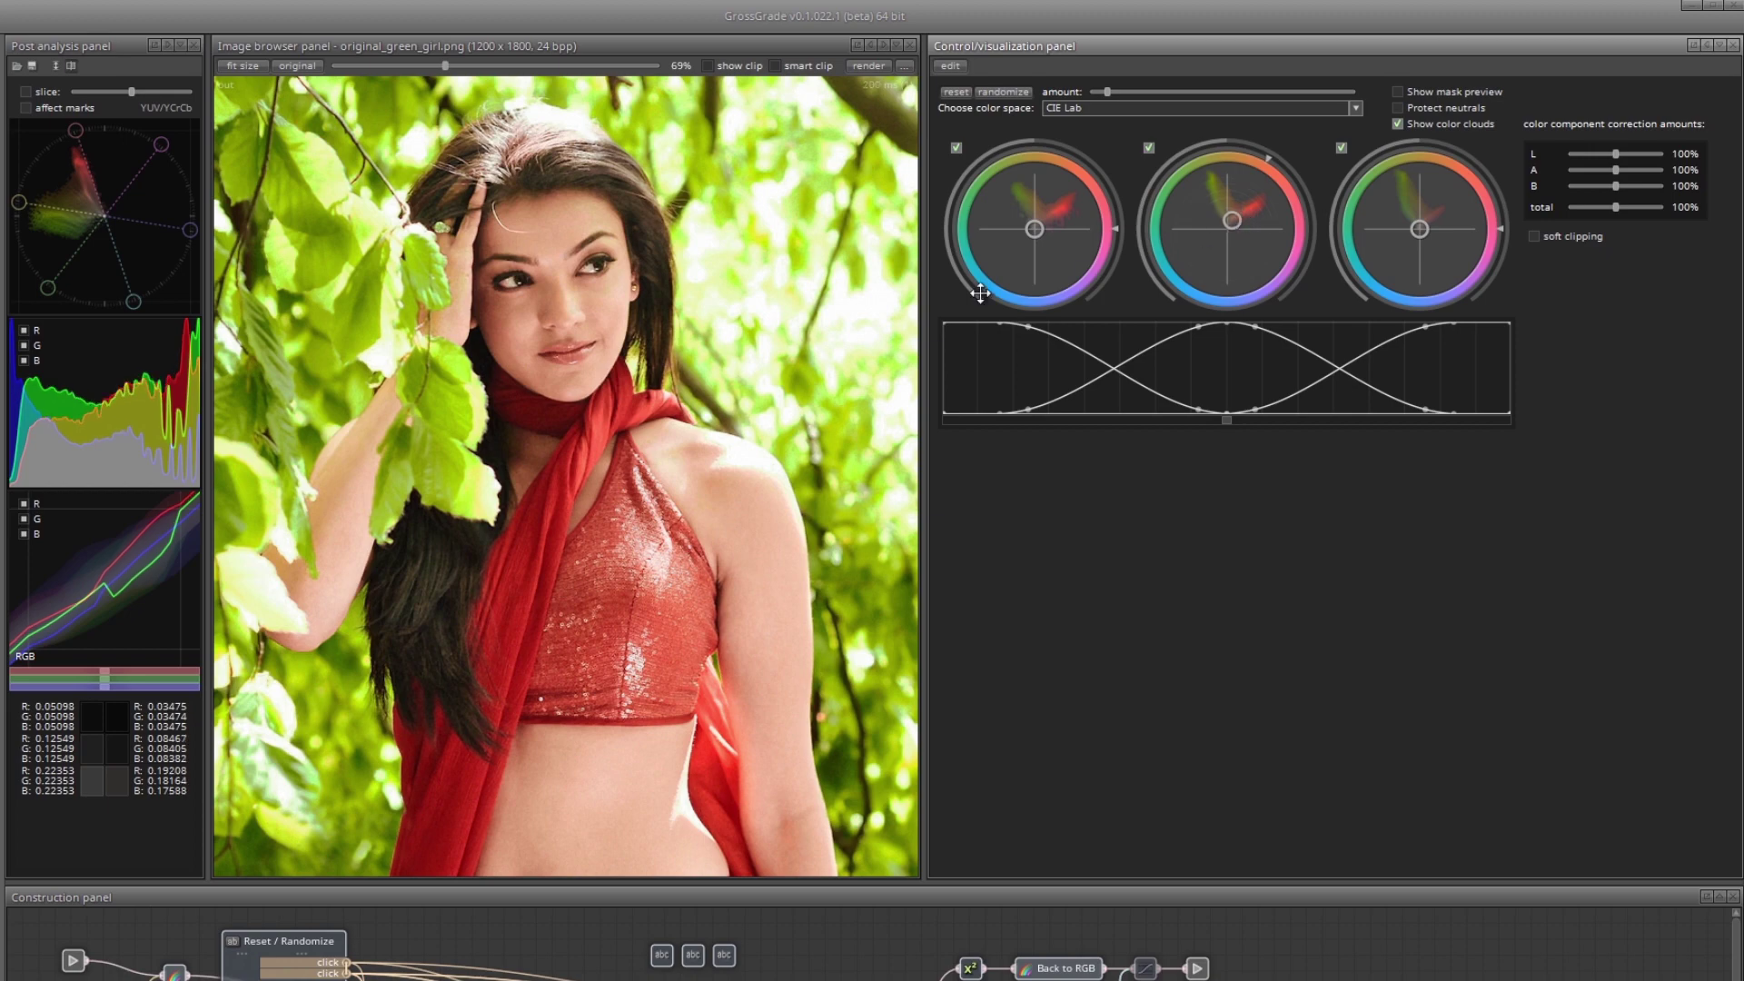
scroll(727, 397, down, 1)
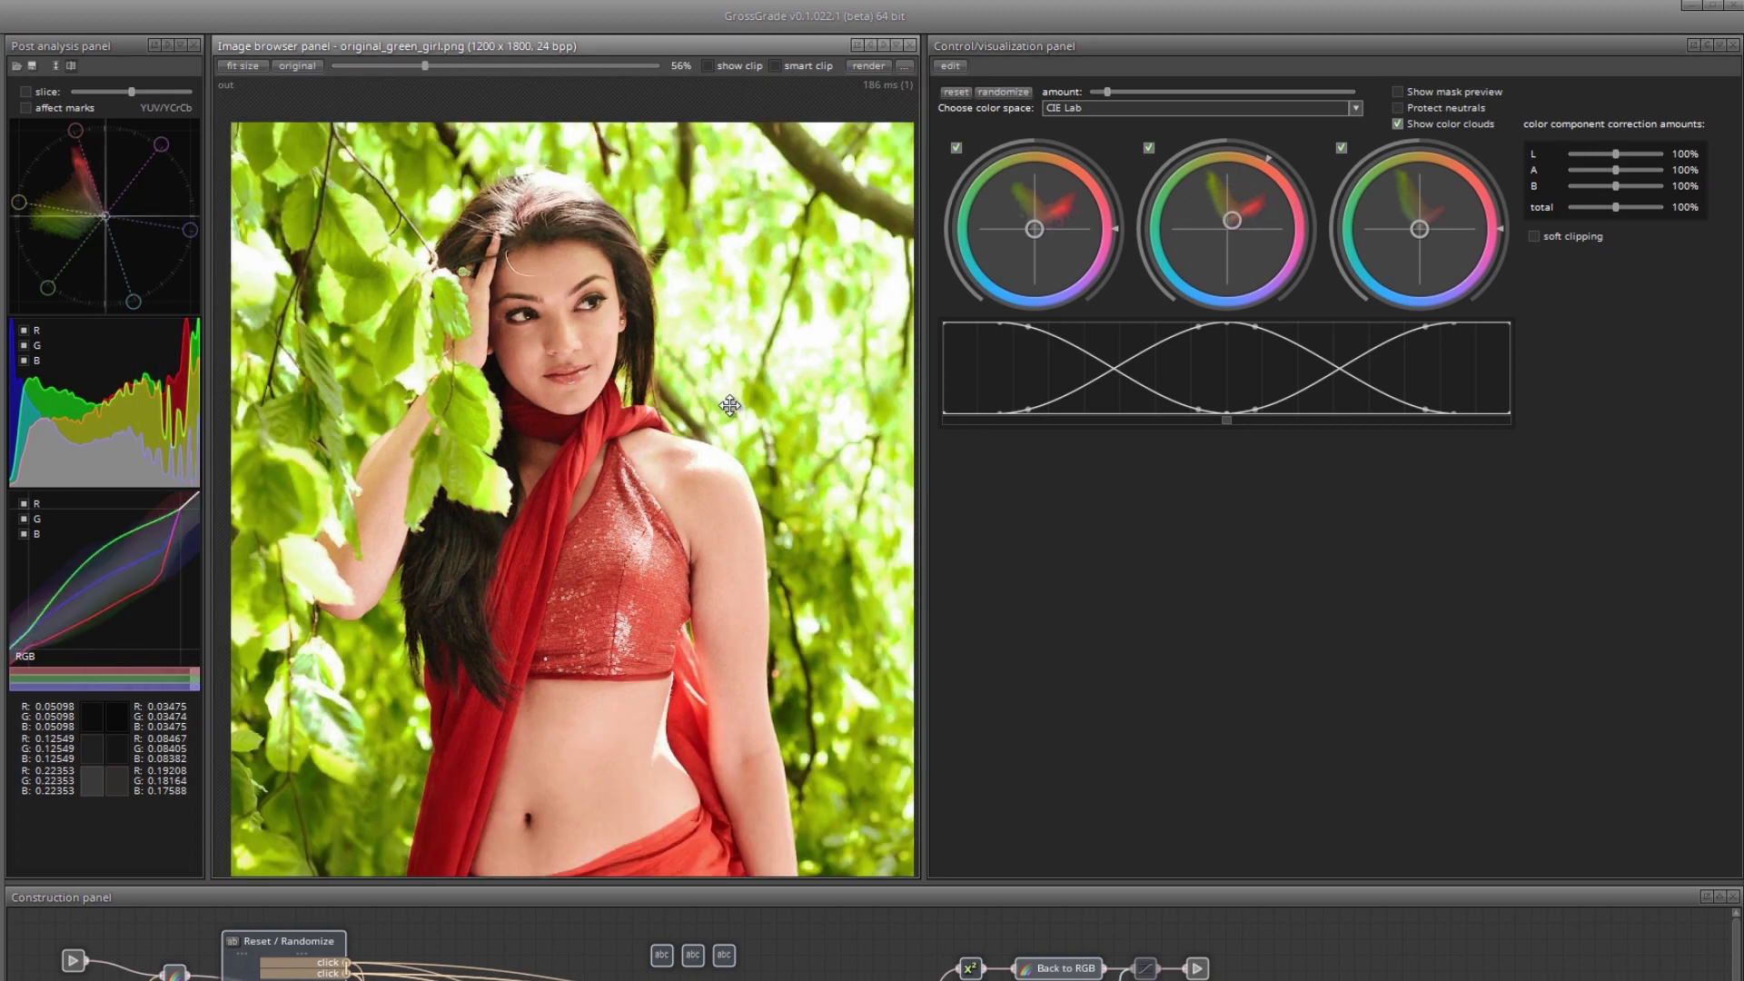
scroll(730, 405, down, 1)
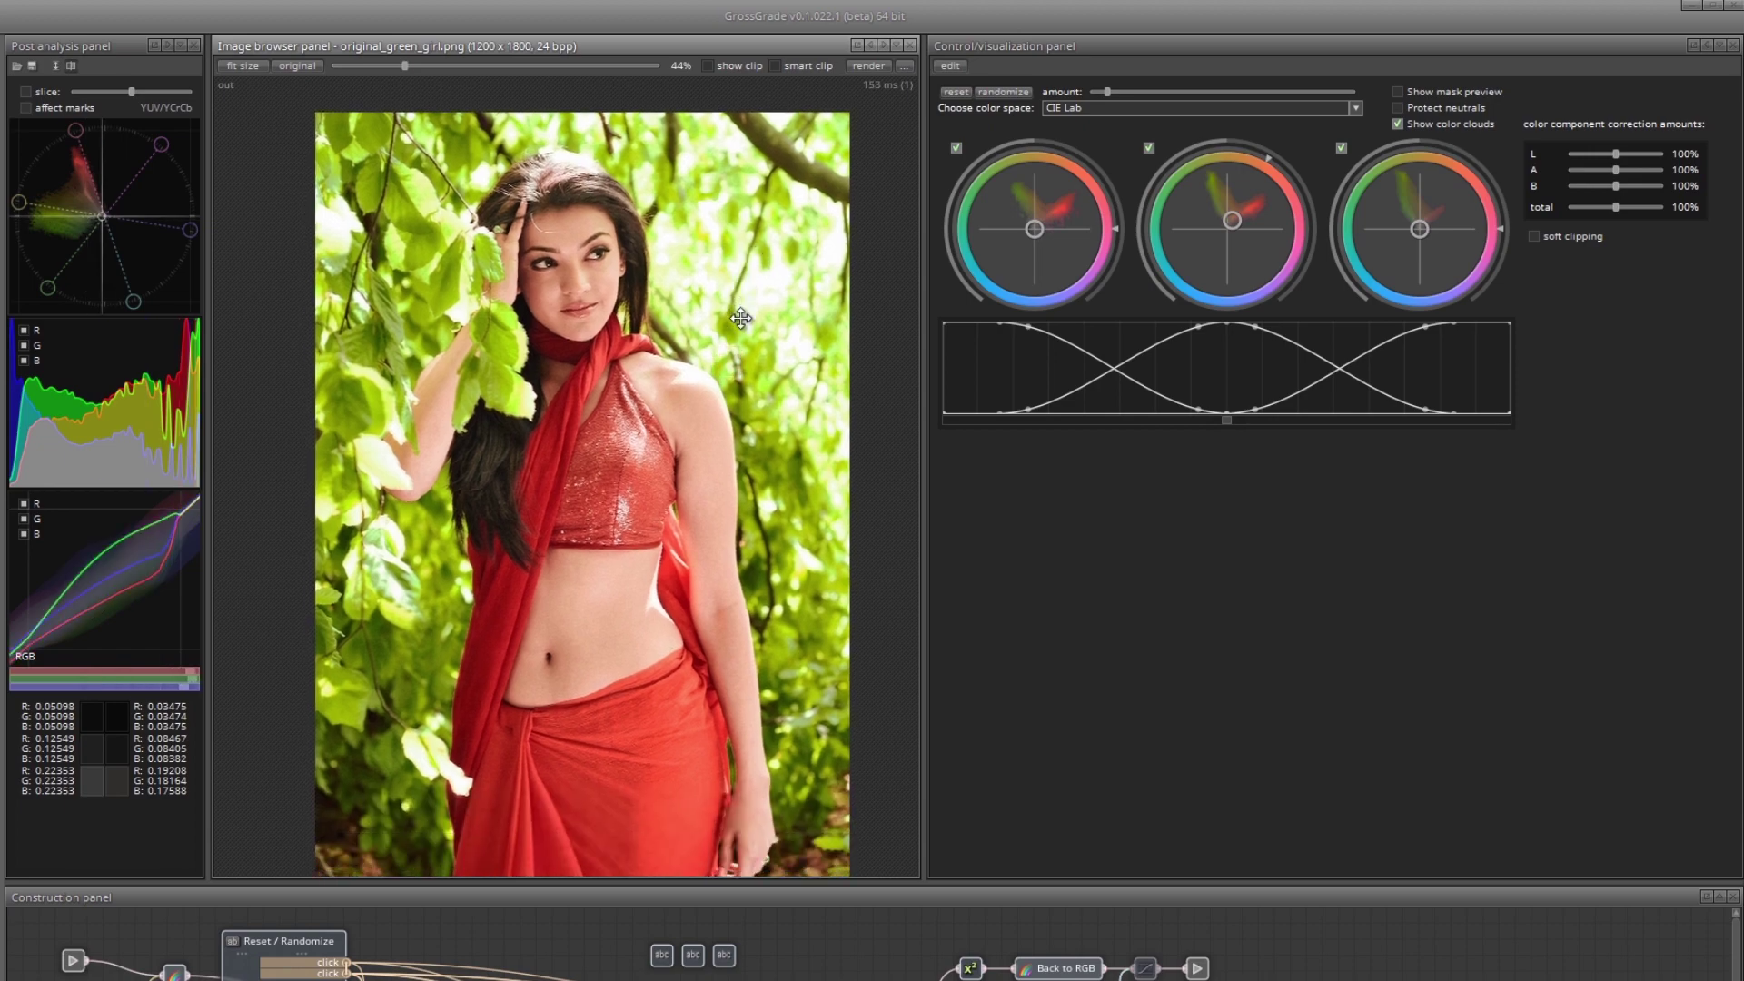
drag(741, 318, 741, 299)
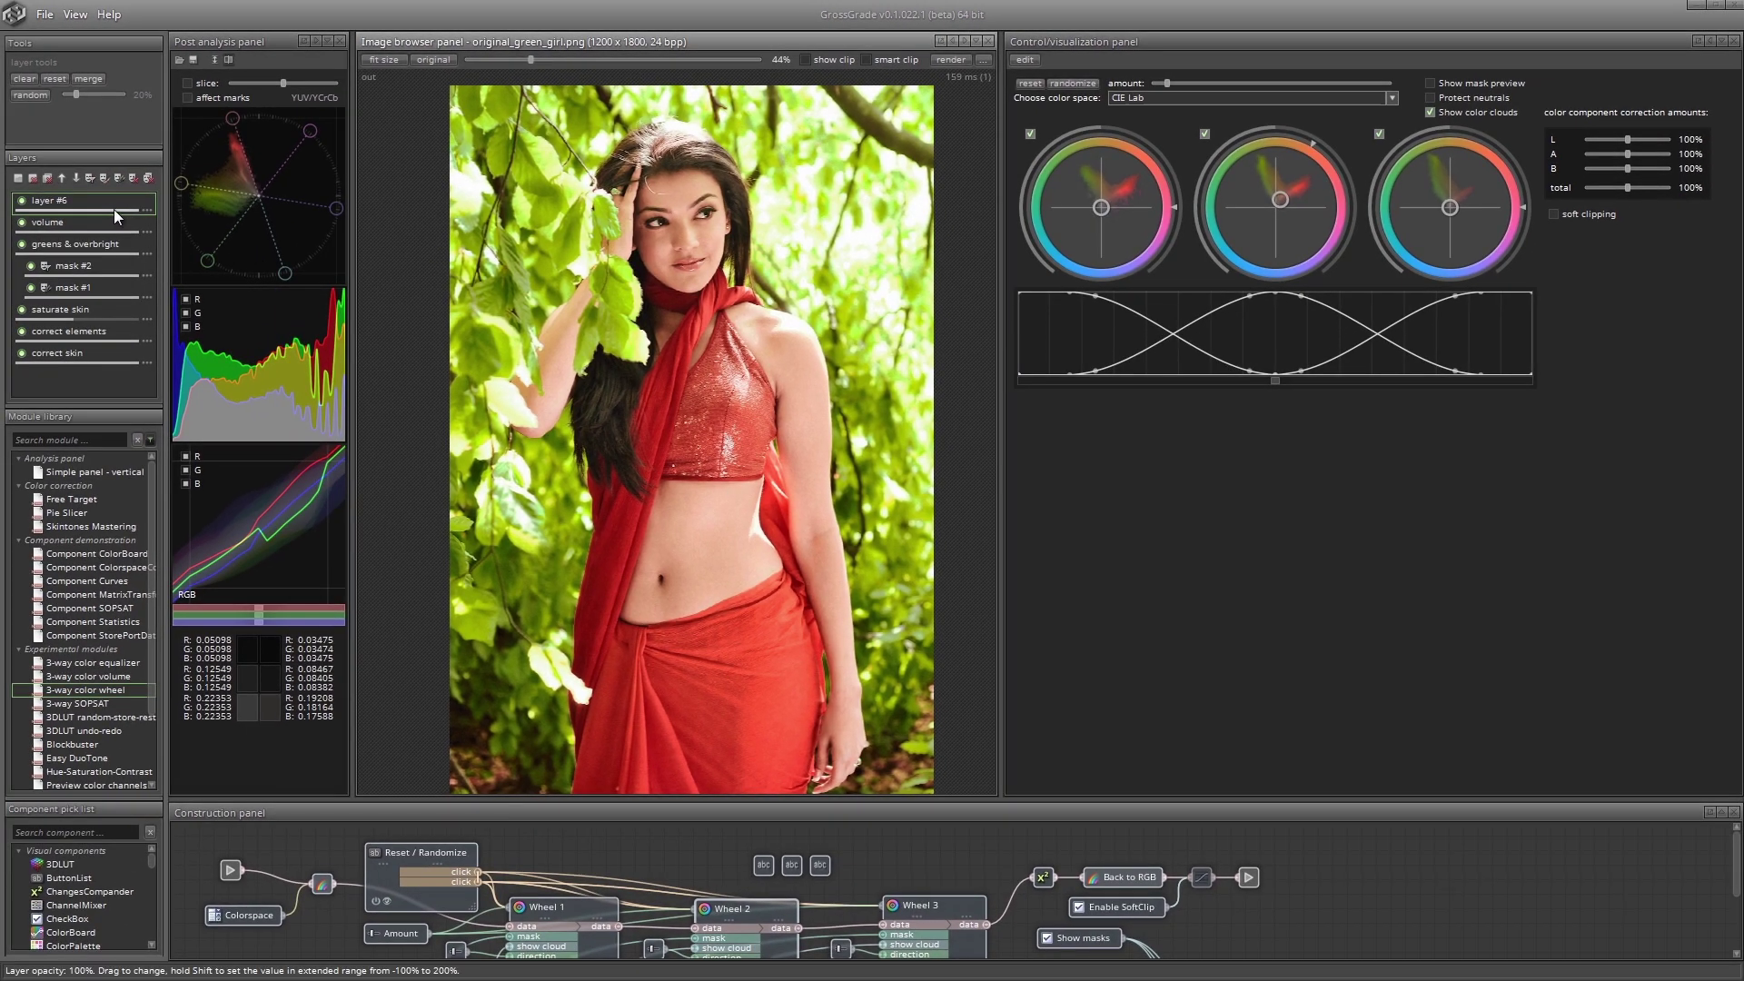
Rename layer #6 to 'warm', fit the photo to the viewer, and add empty layer #7.
click(73, 206)
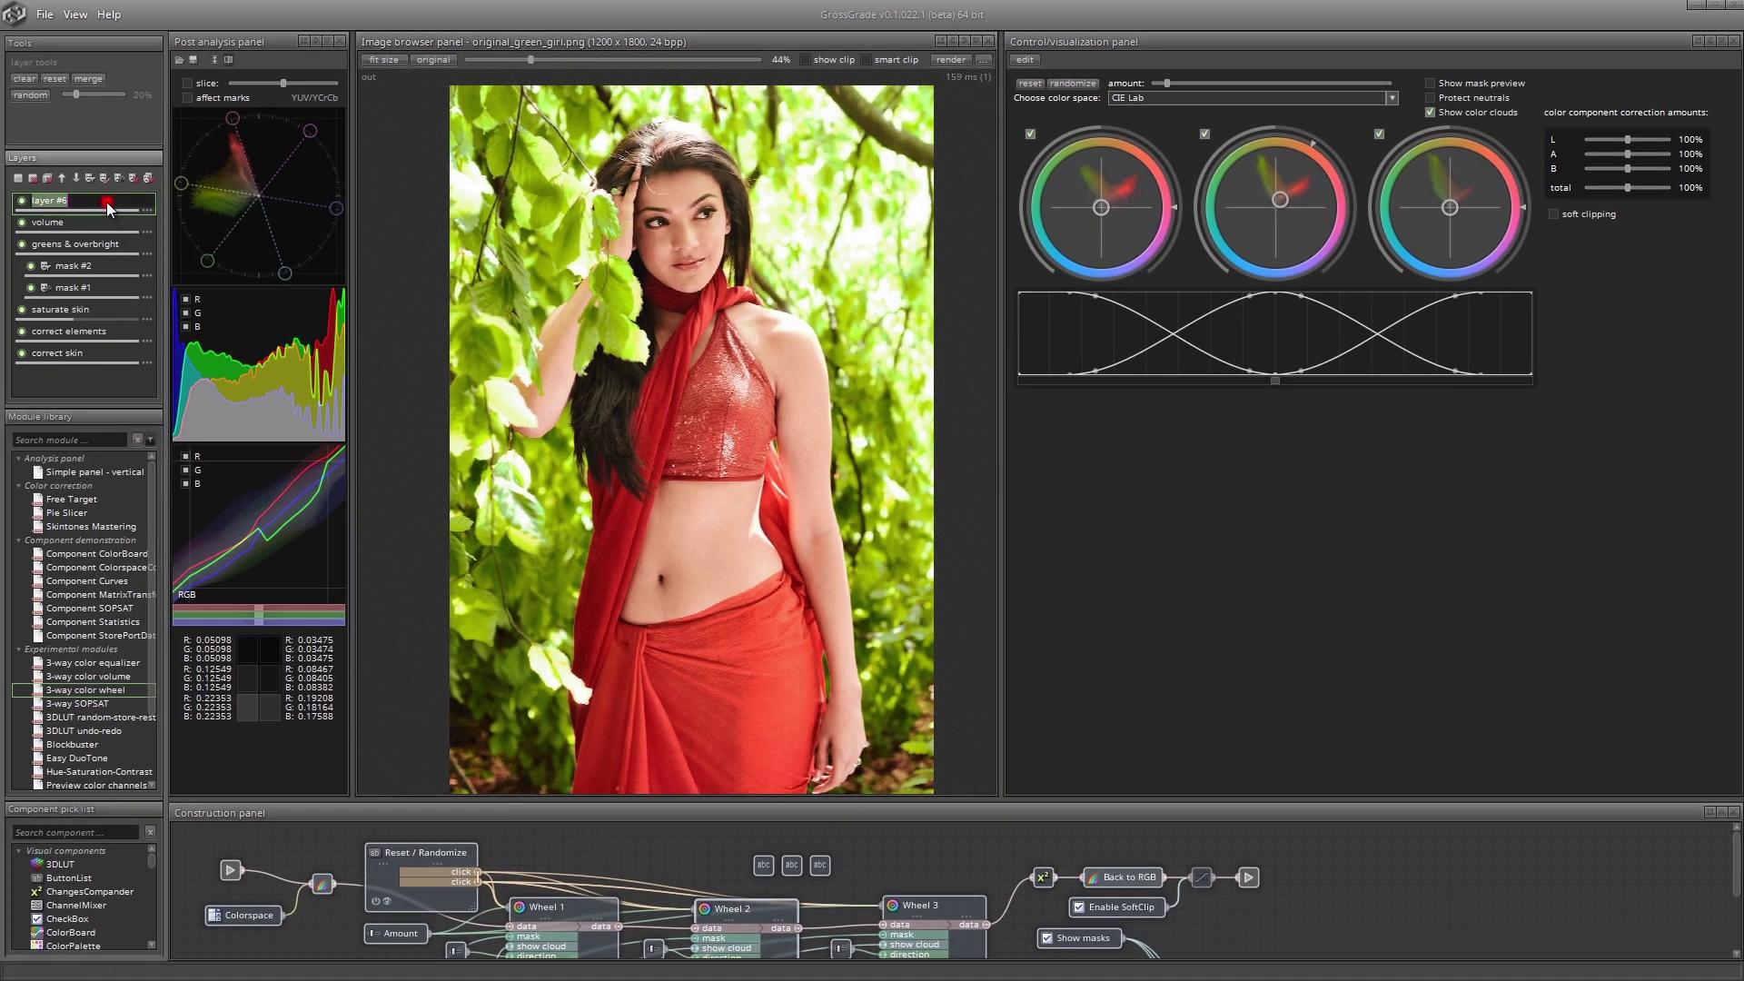
text(warm)
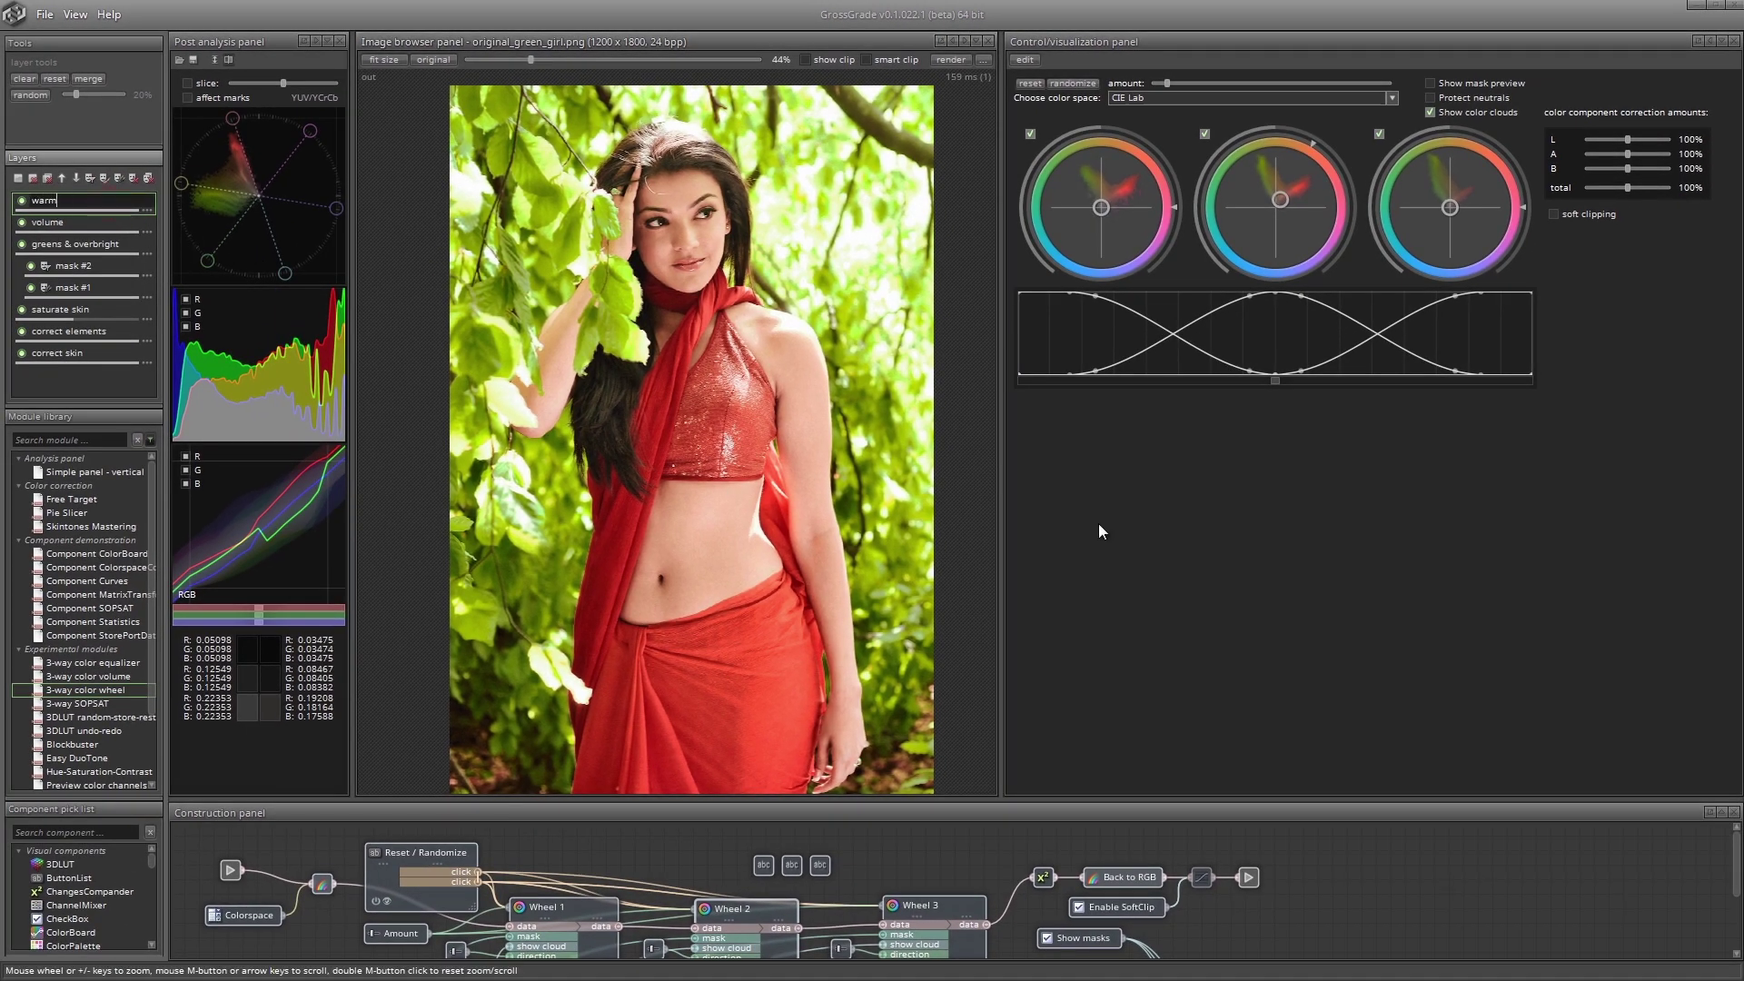
key(Return)
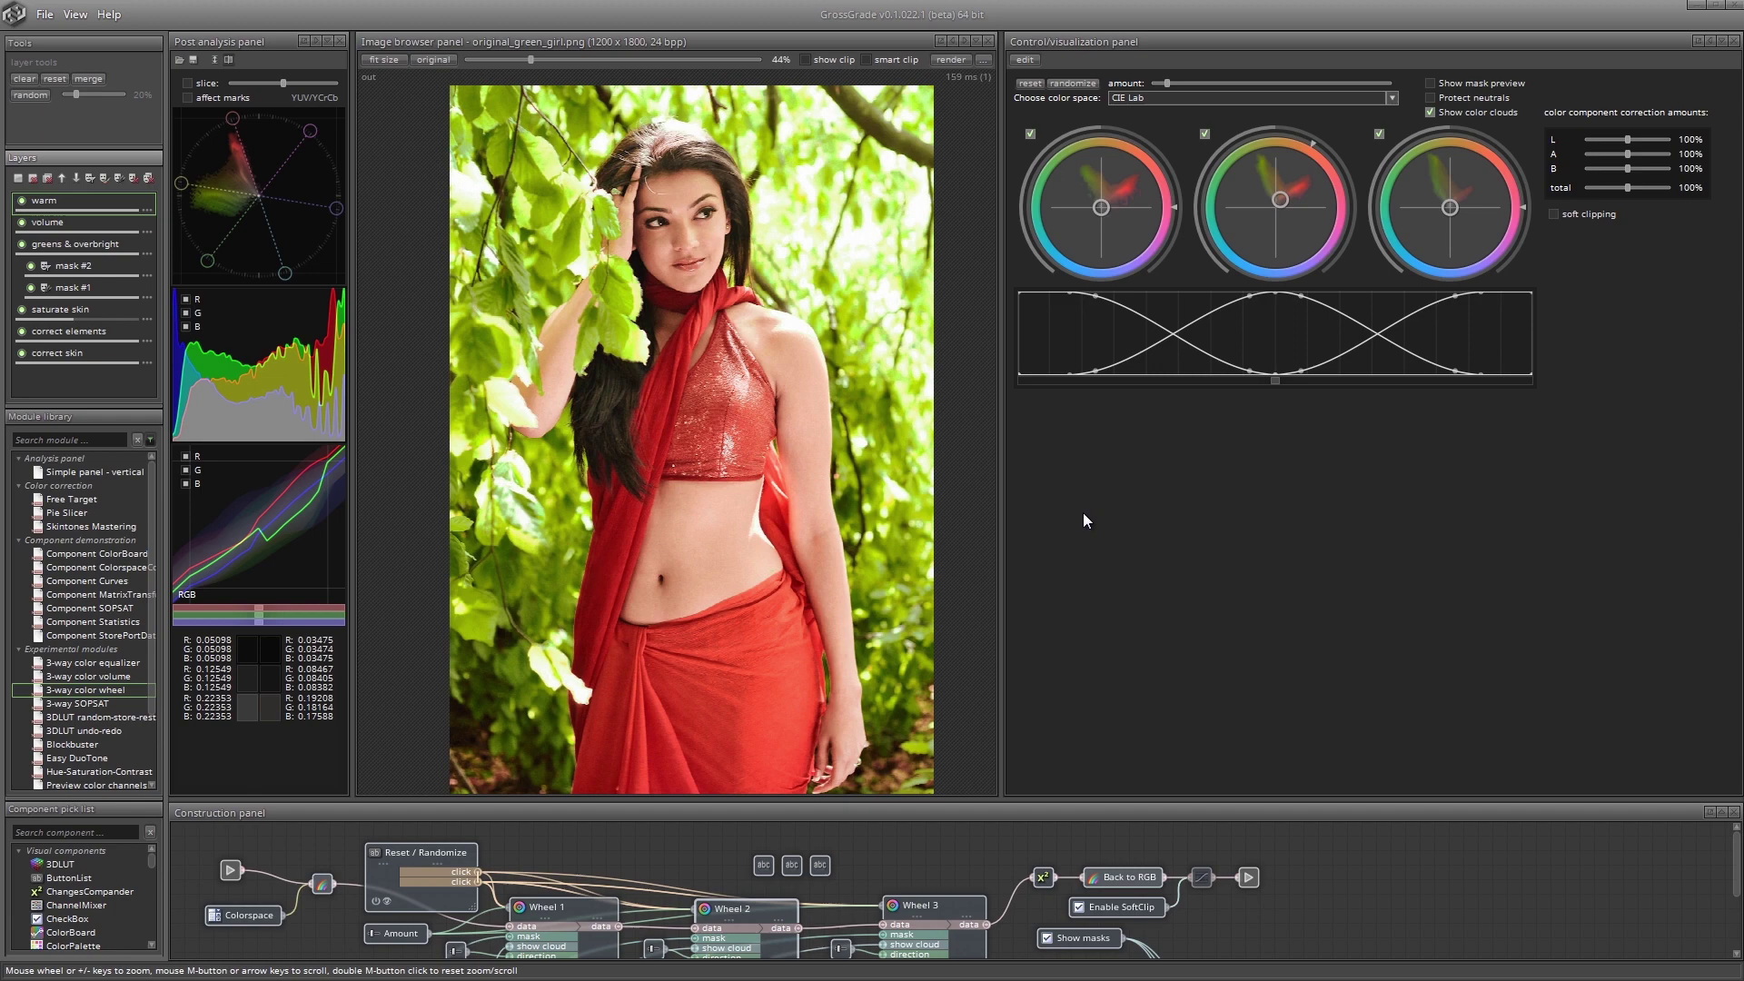
click(384, 60)
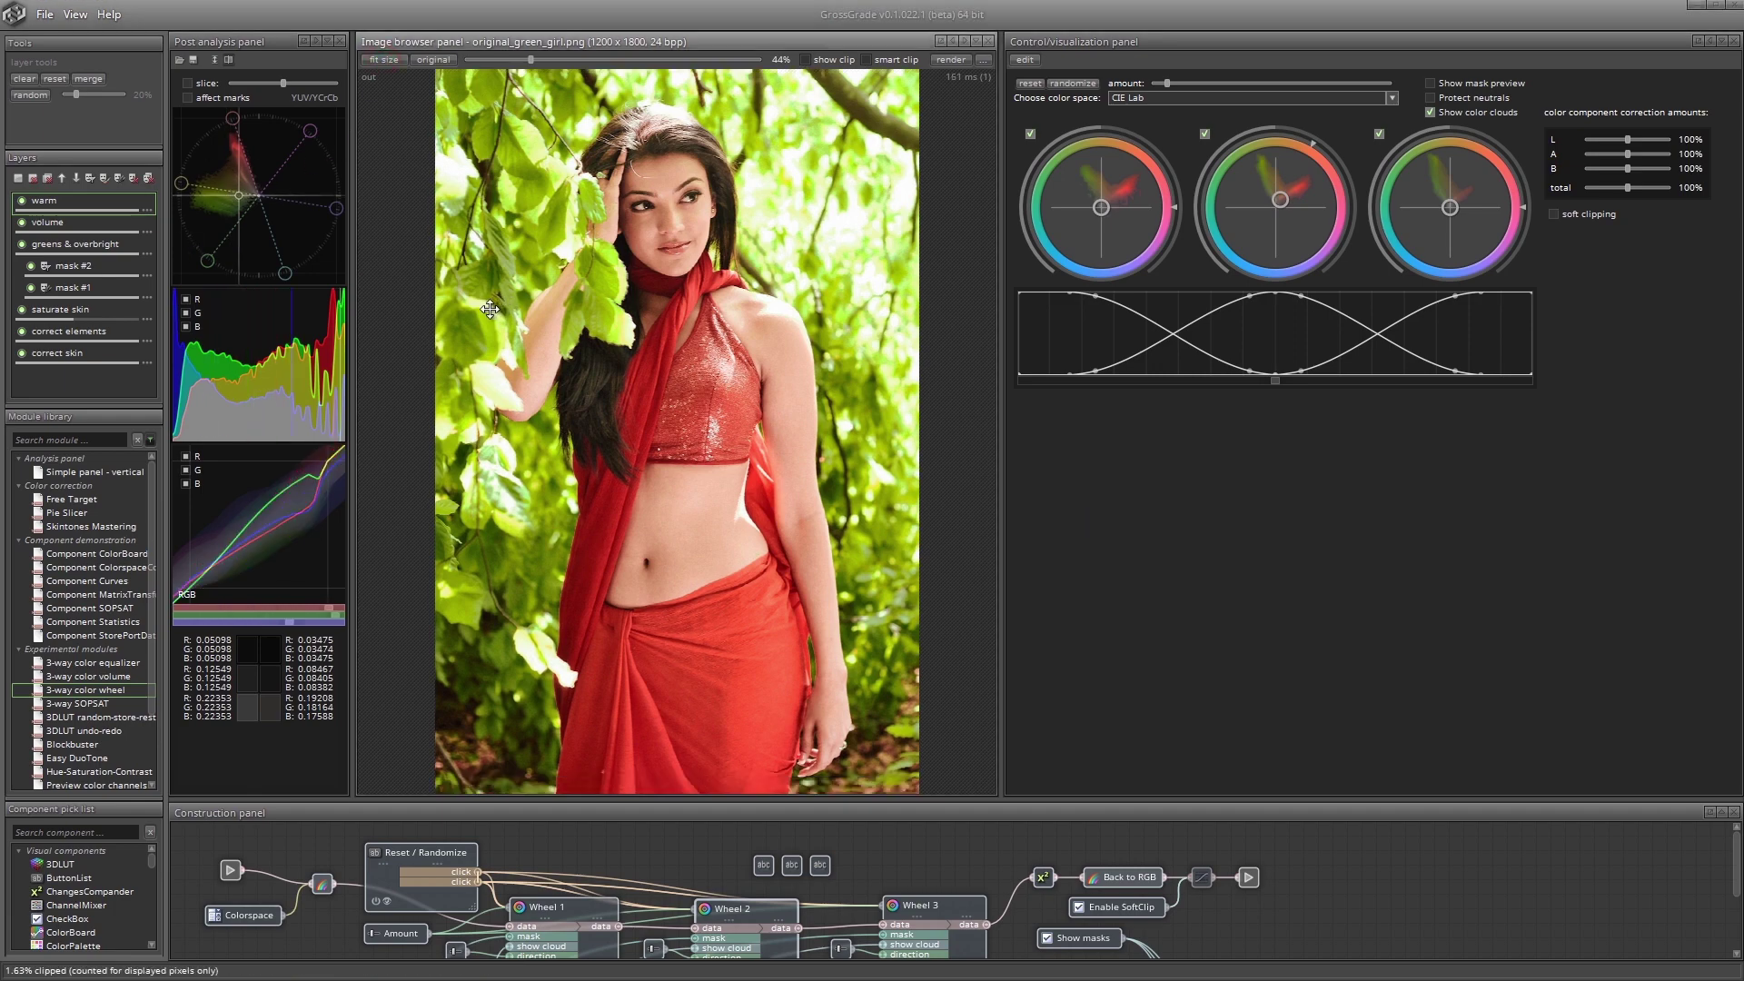
click(18, 178)
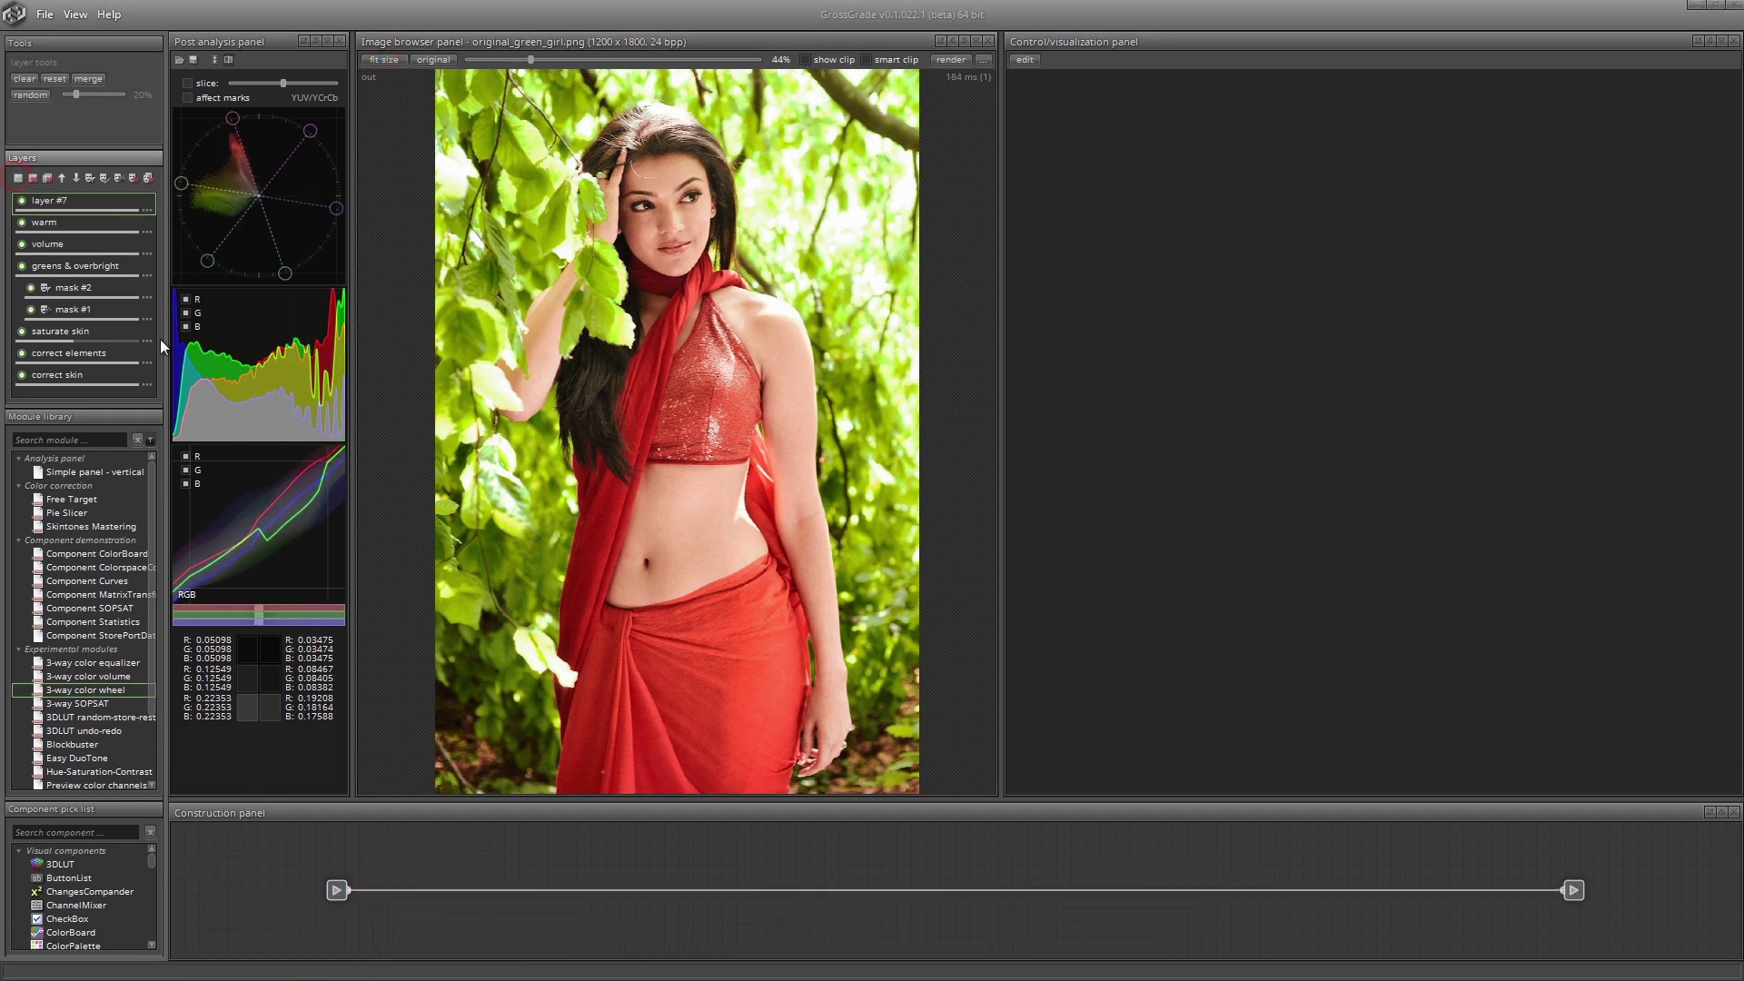
Load 3DLUT random-store-restore with a larger LUT size and drag its bottom-left green node right.
double_click(115, 716)
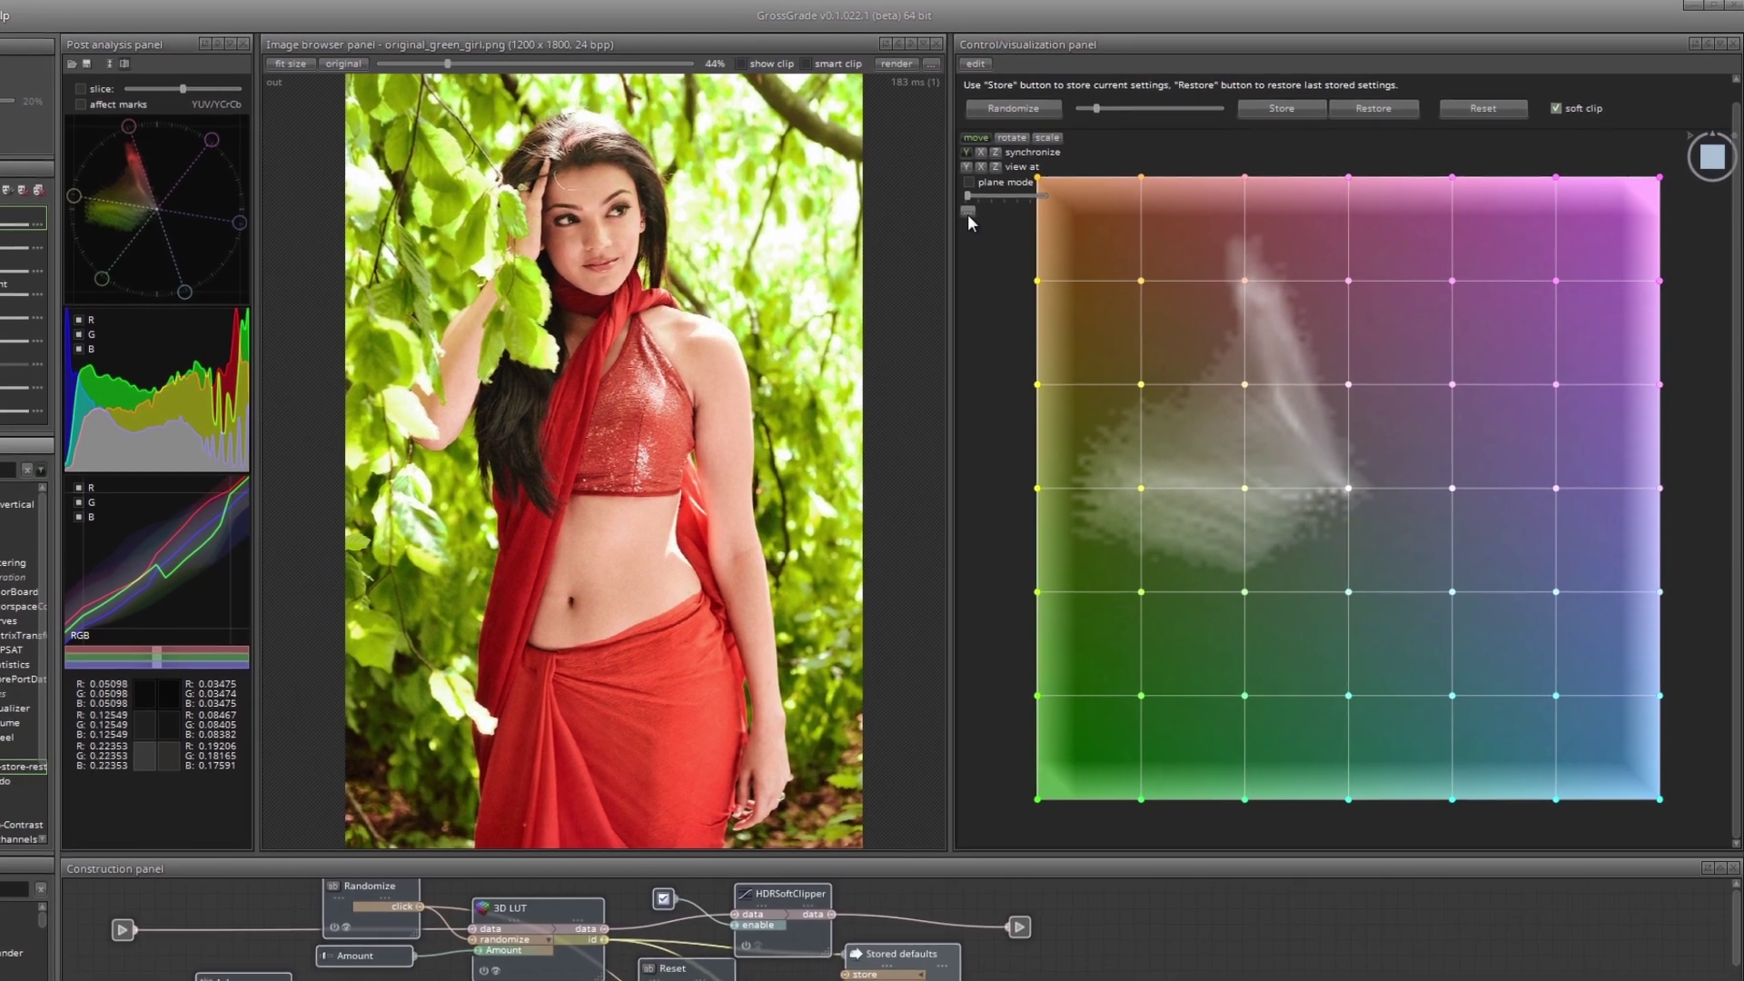
click(968, 212)
drag(1027, 341, 1047, 350)
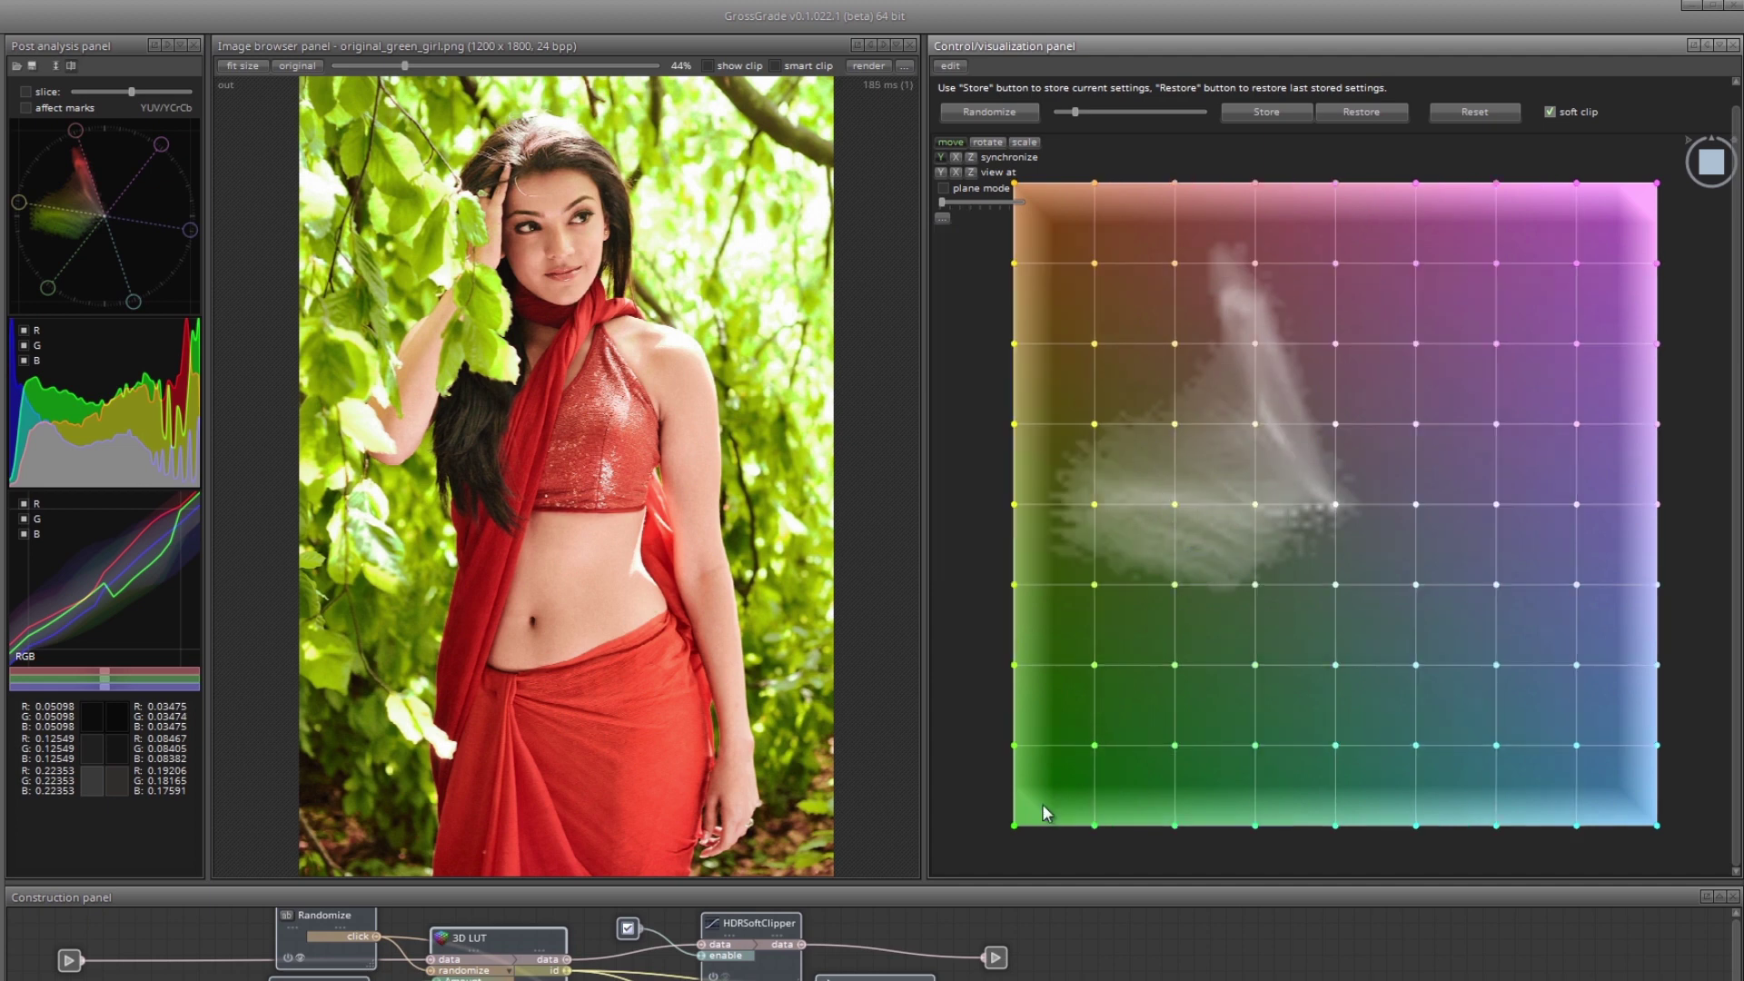
drag(1014, 825, 1277, 970)
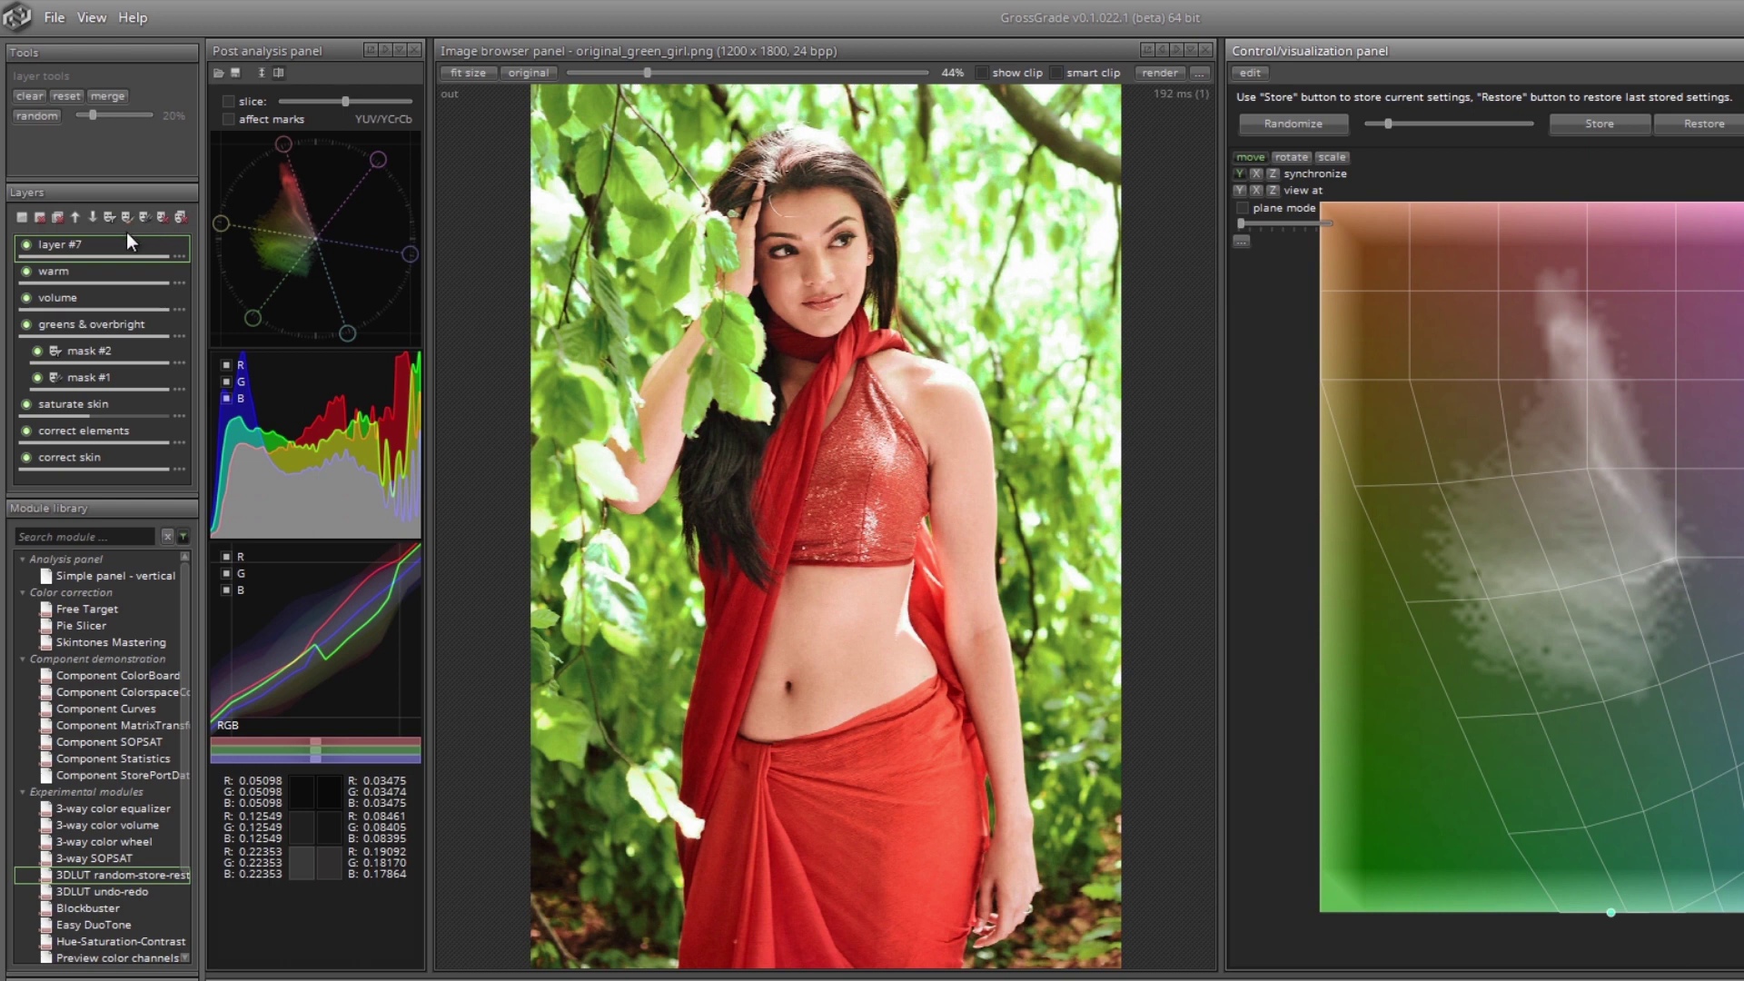
Set layer #7's blend mode to Maximum correction.
click(175, 258)
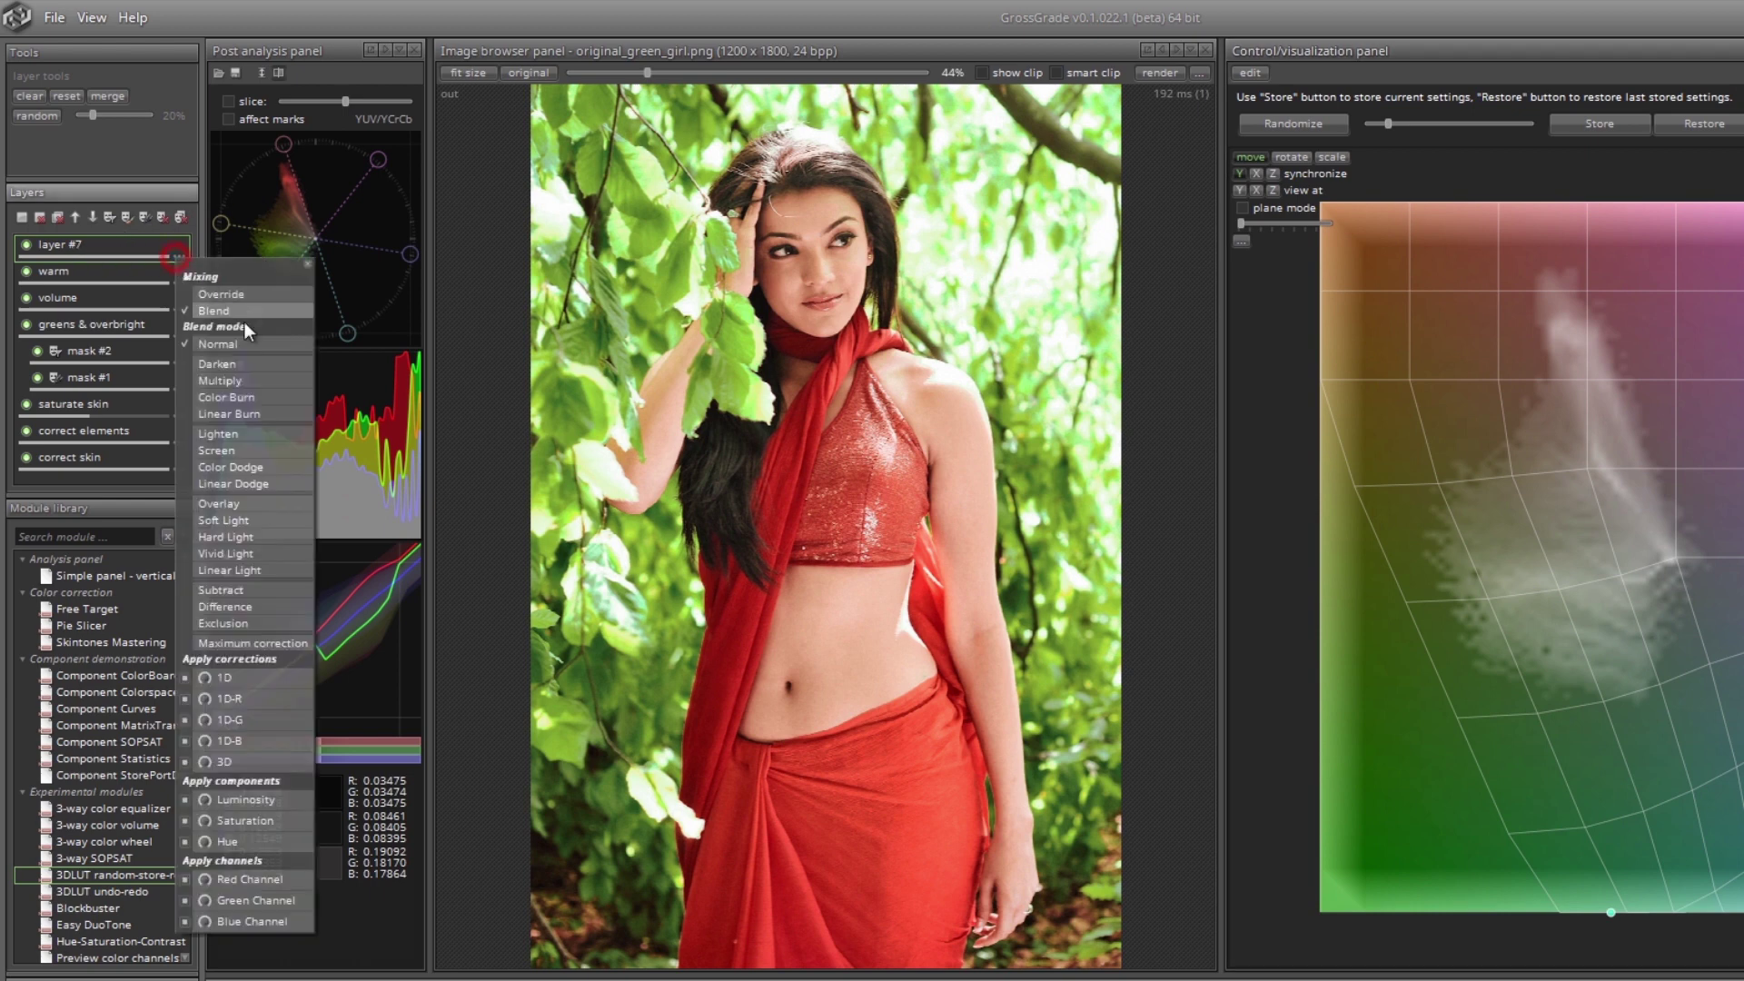
click(280, 643)
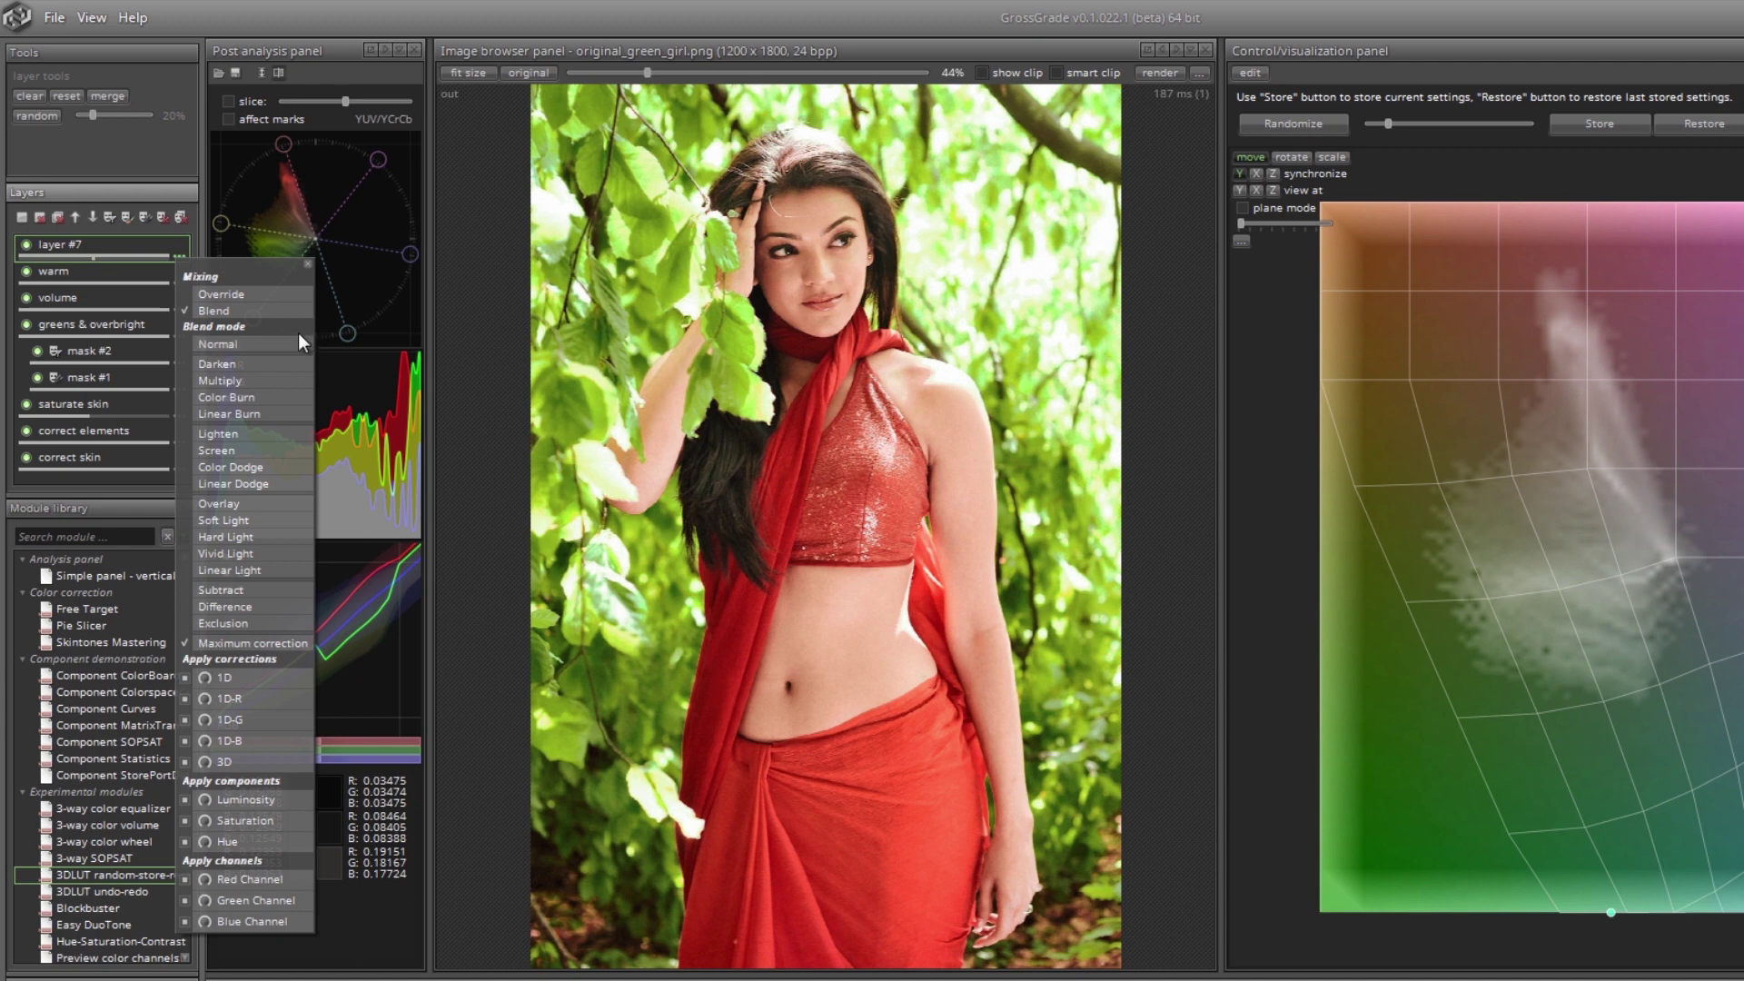
click(95, 247)
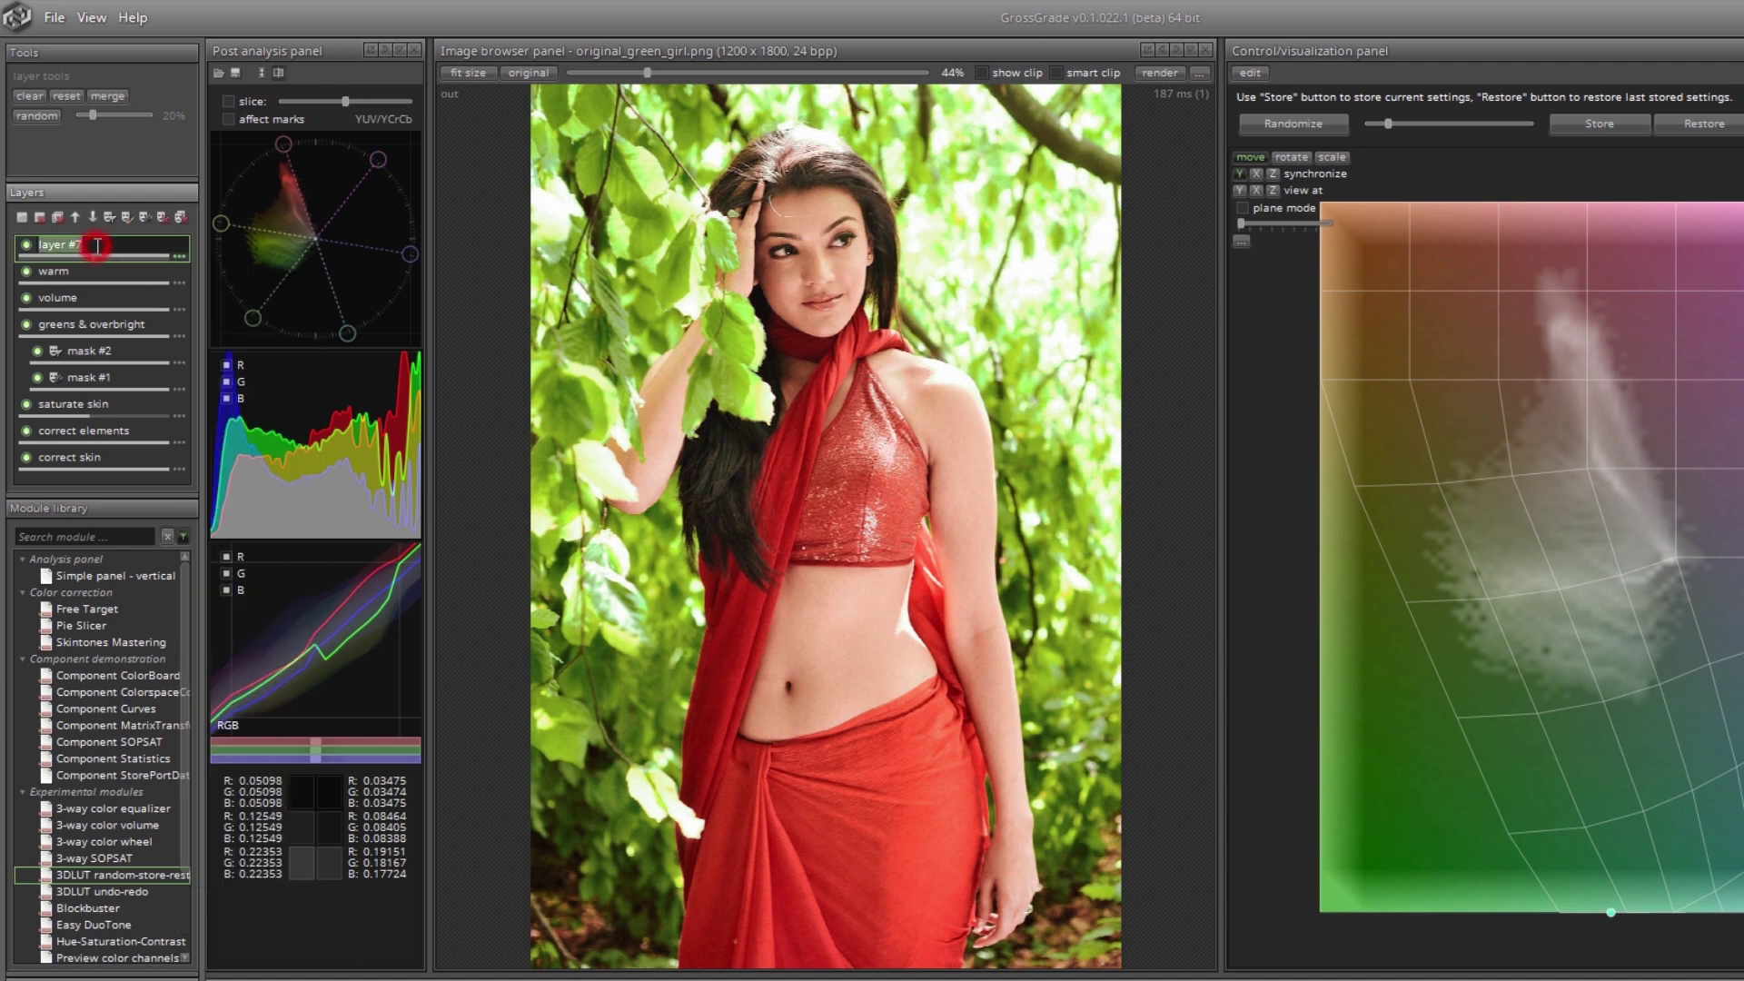
Rename layer #7 to 'cold greens'.
double_click(95, 247)
text(cold greens)
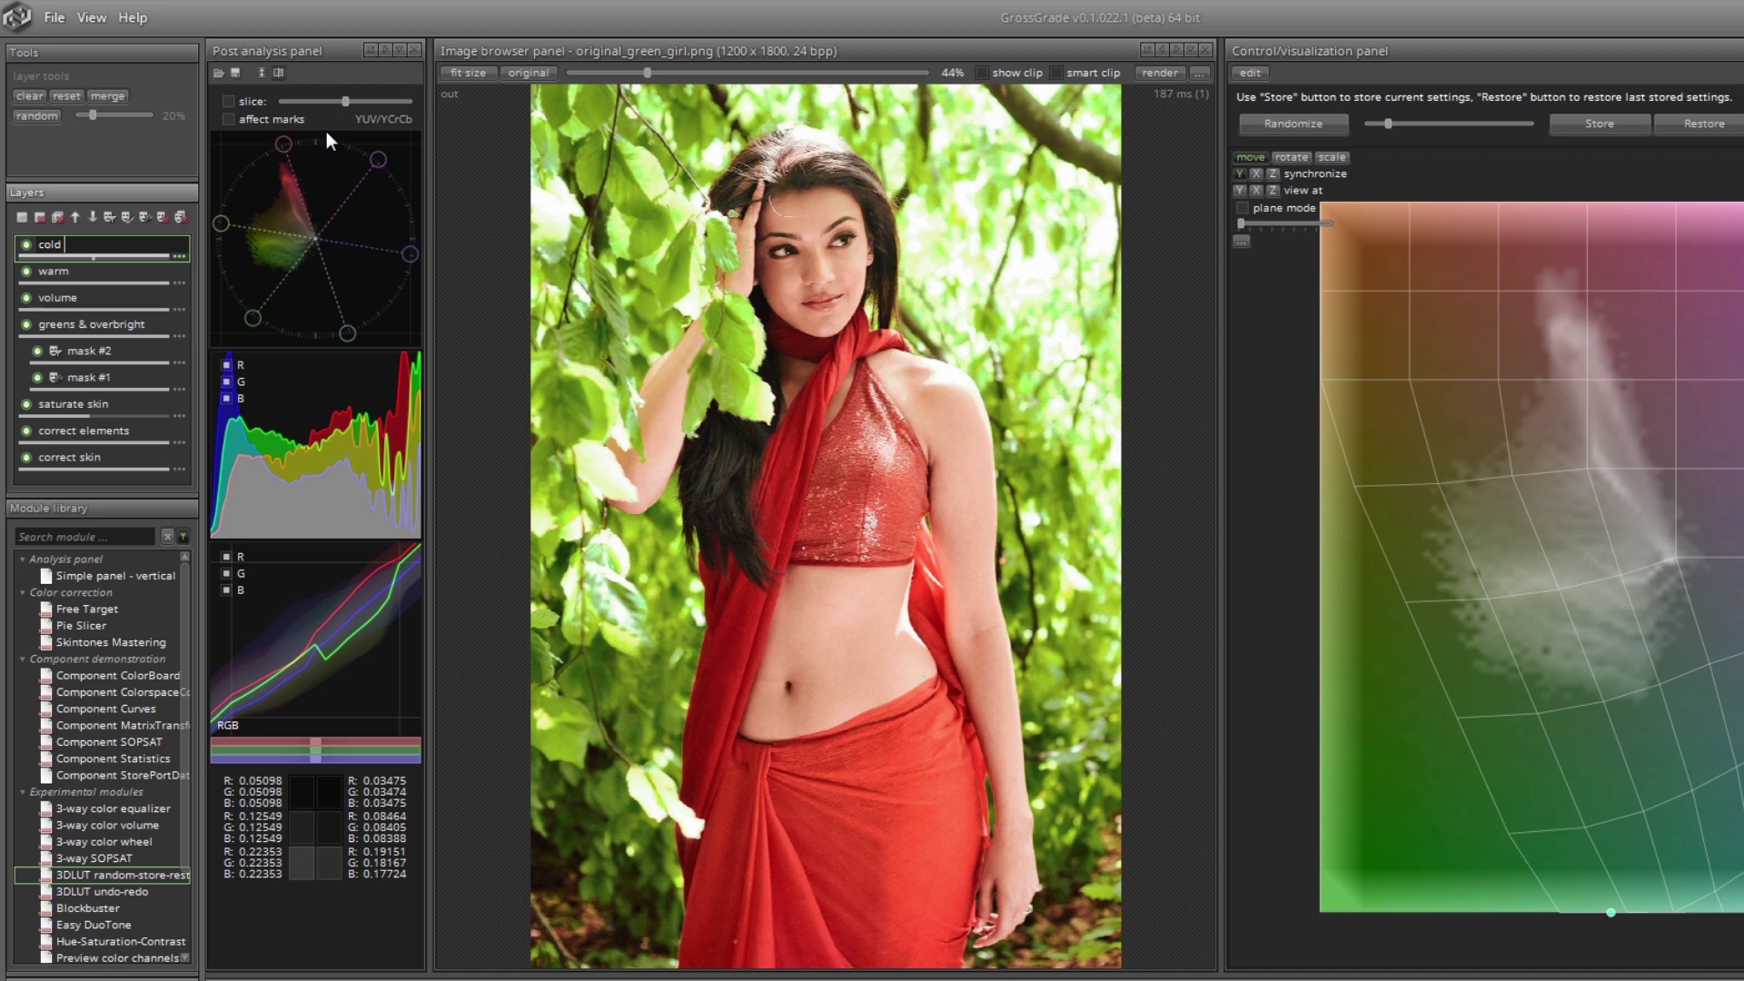
key(Return)
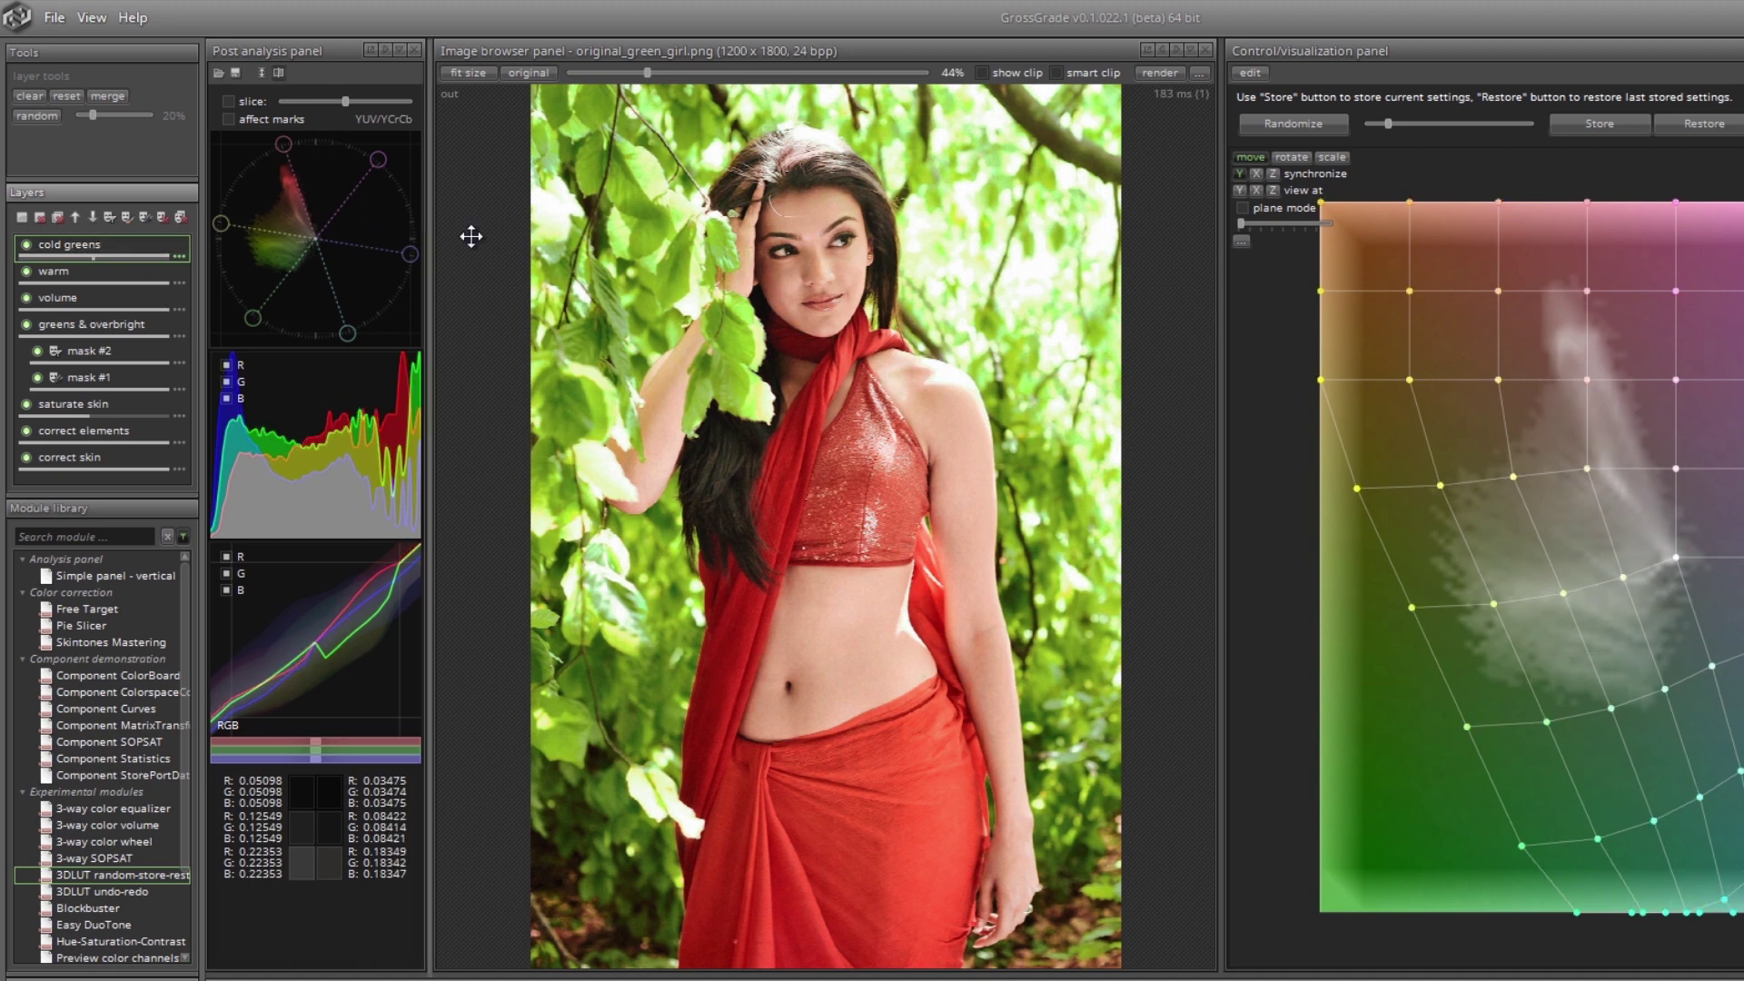
Detach the photo viewer into a floating window and enlarge it.
click(1146, 50)
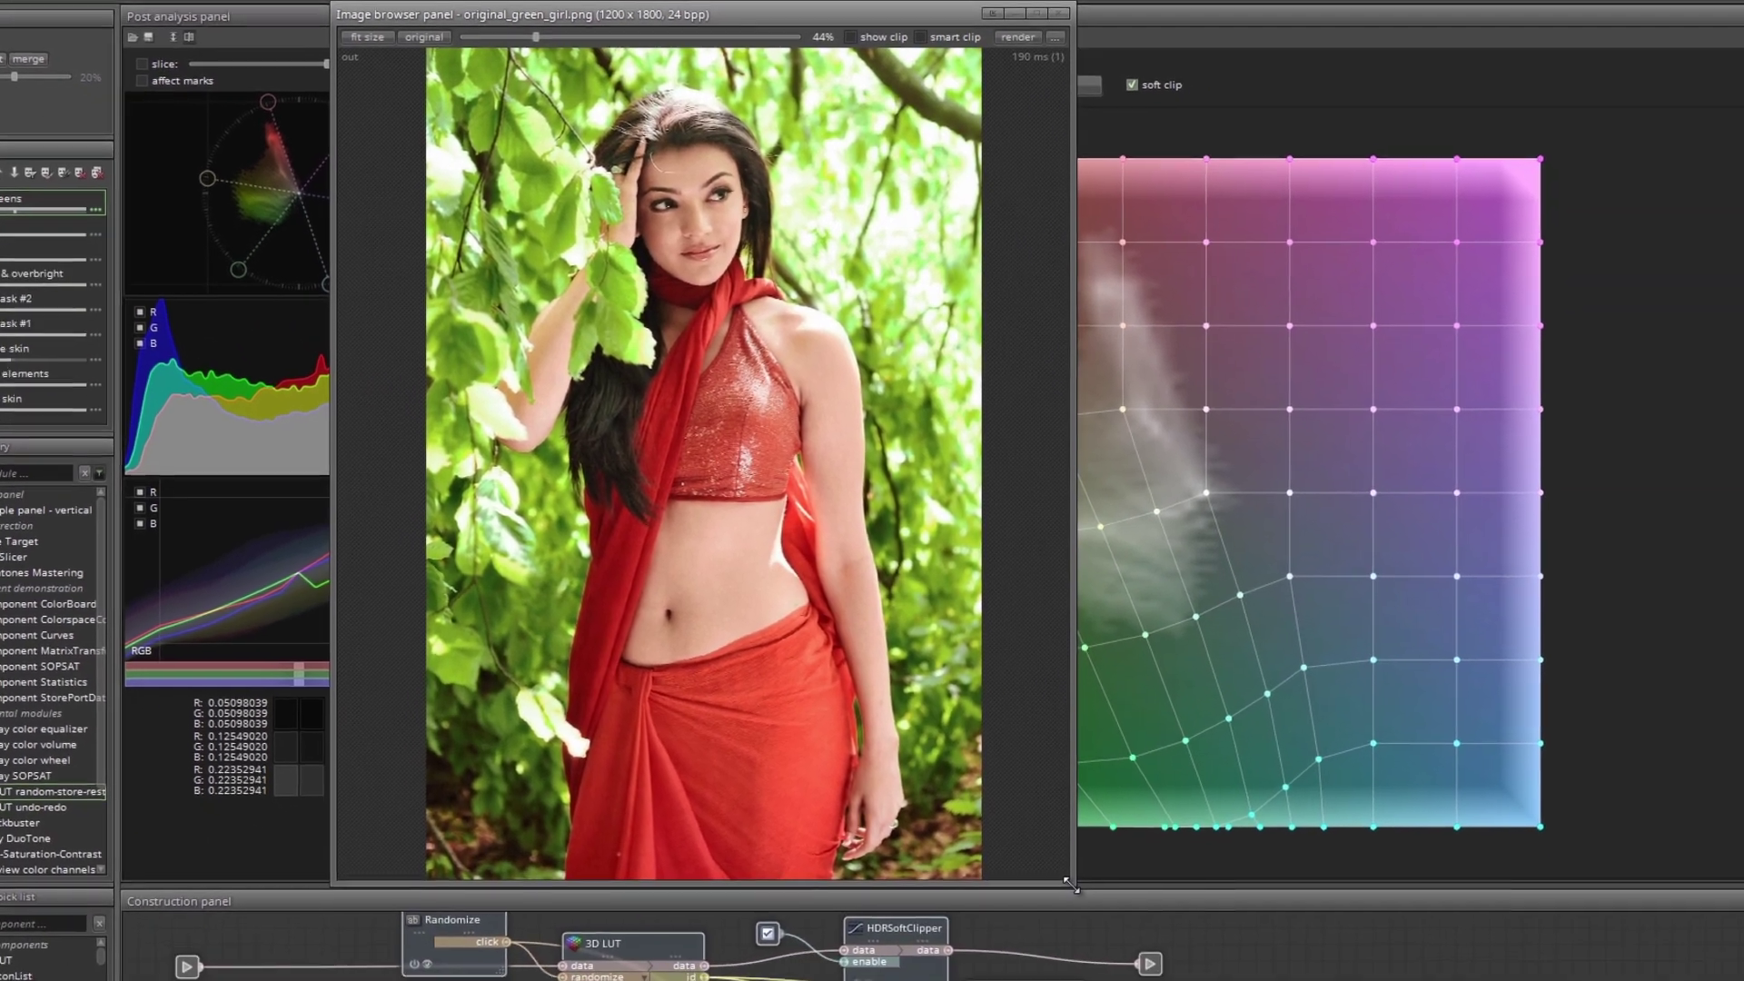
drag(1070, 884, 1285, 979)
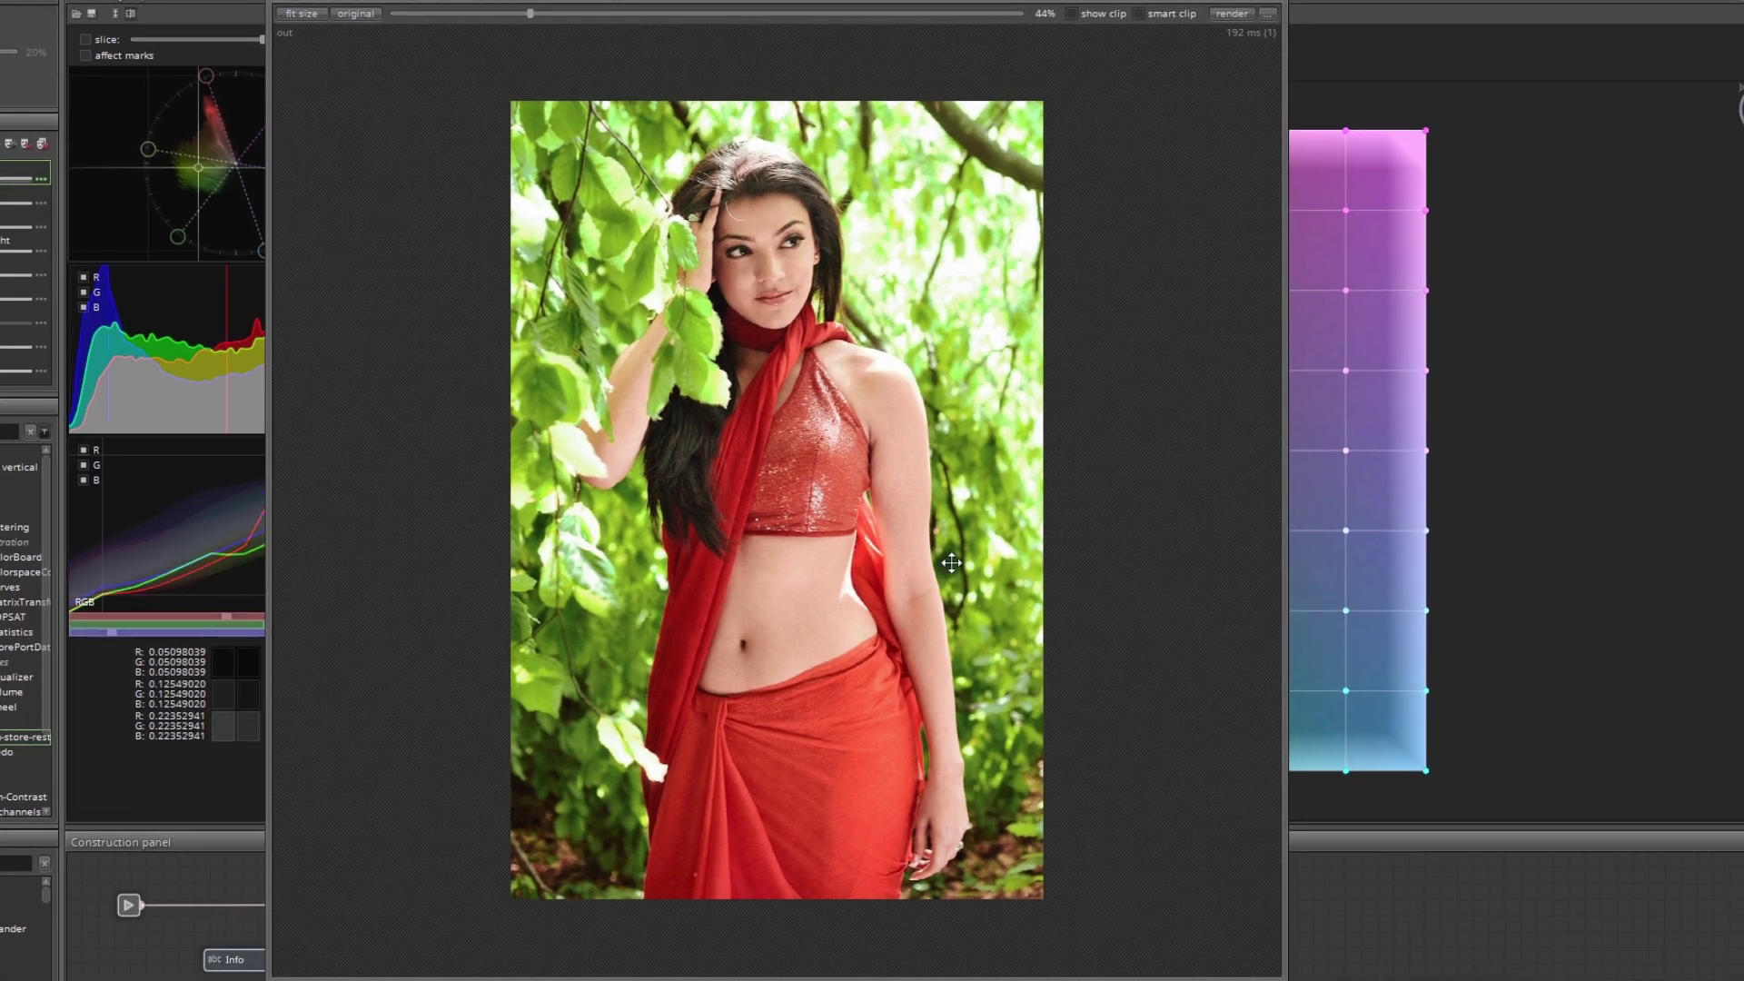
scroll(868, 447, up, 1)
Toggle twice between the original and the graded photo, ending on the graded output.
click(868, 447)
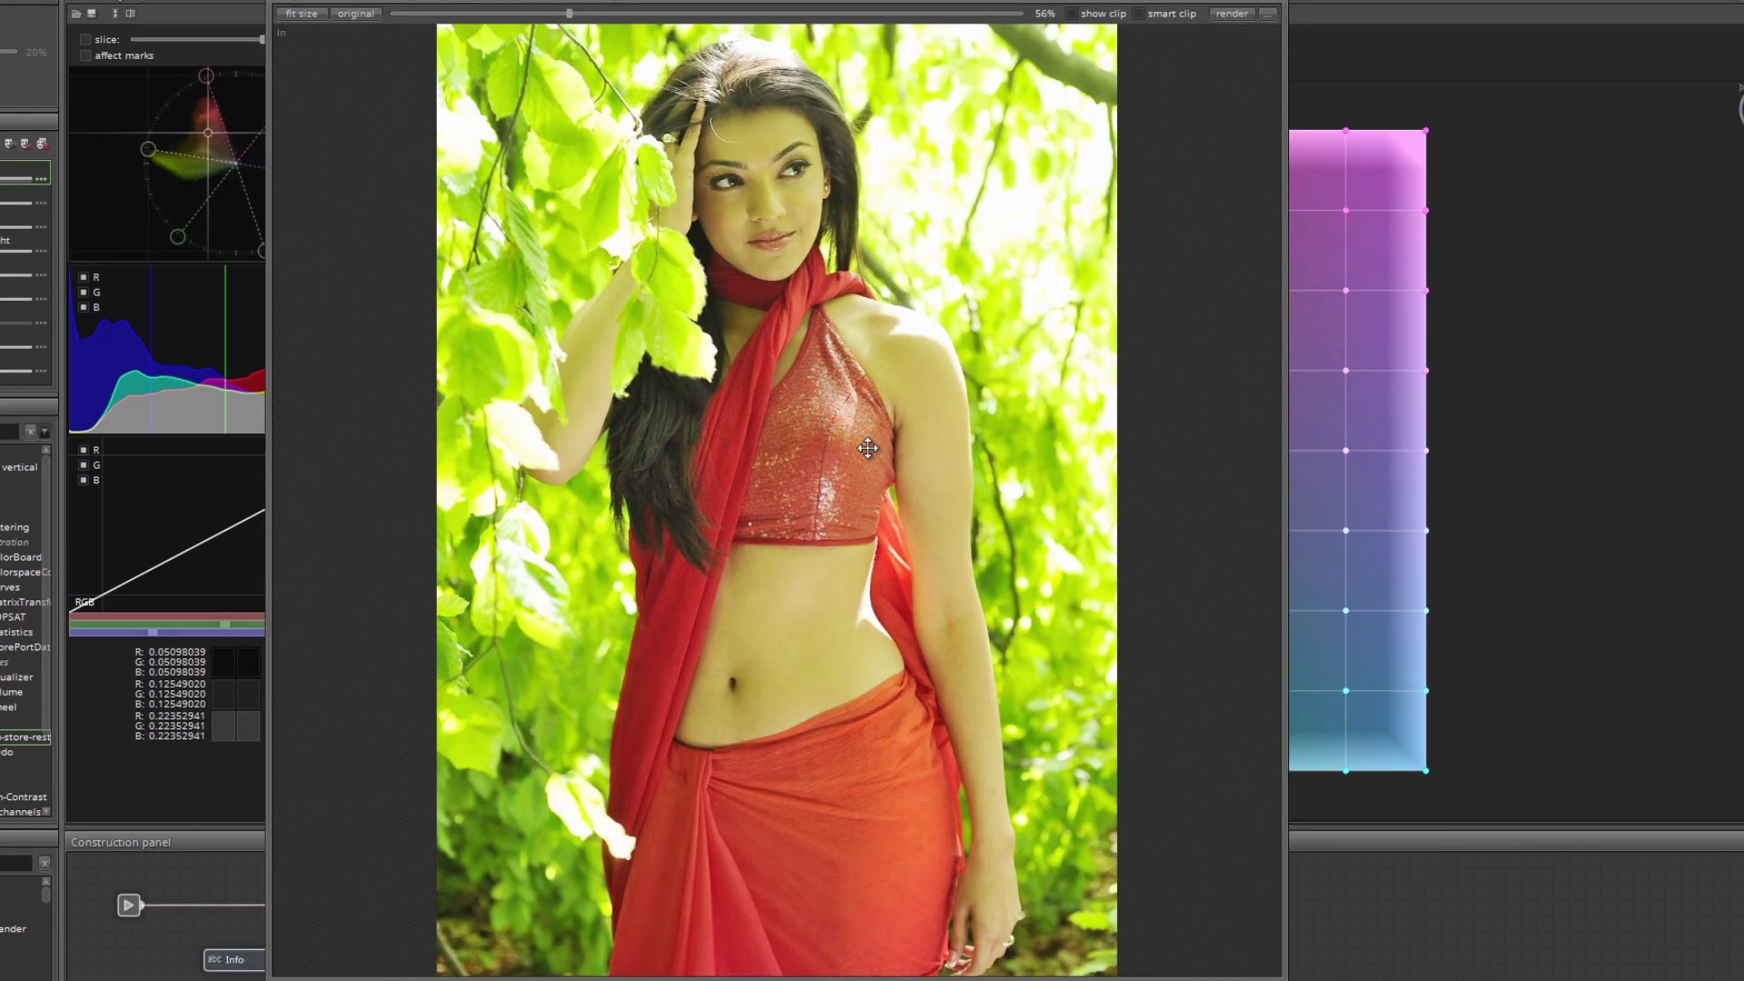
click(868, 446)
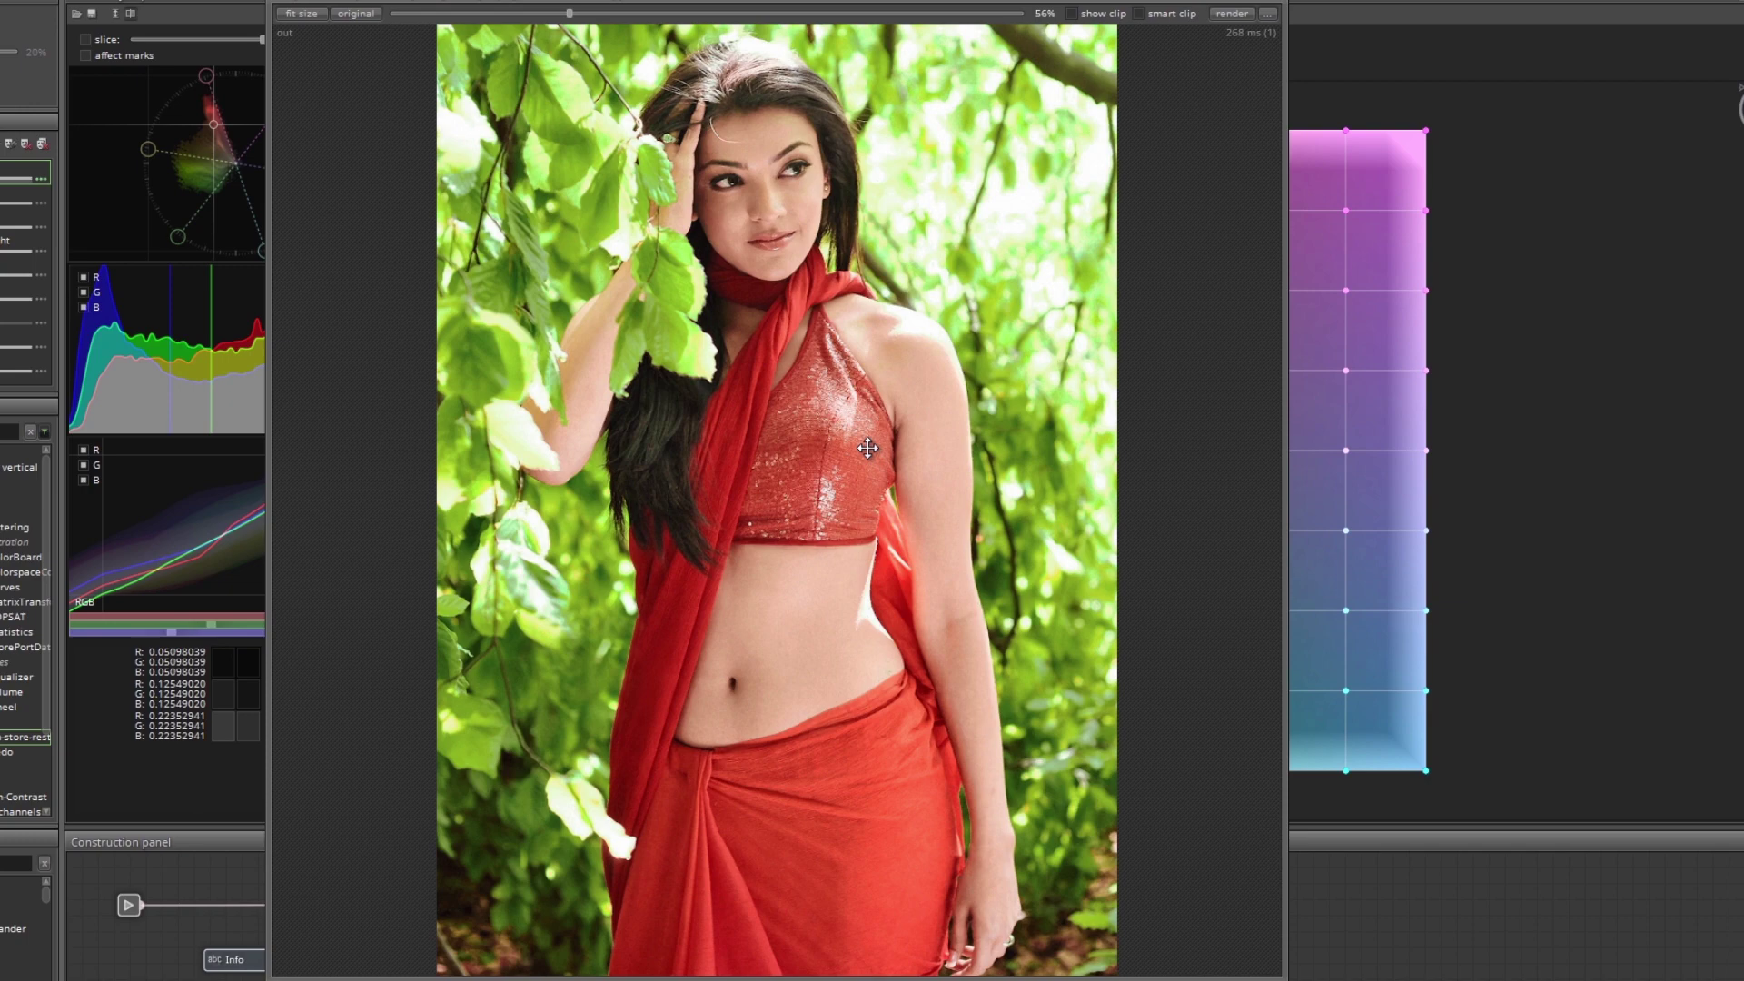
click(868, 447)
click(868, 447)
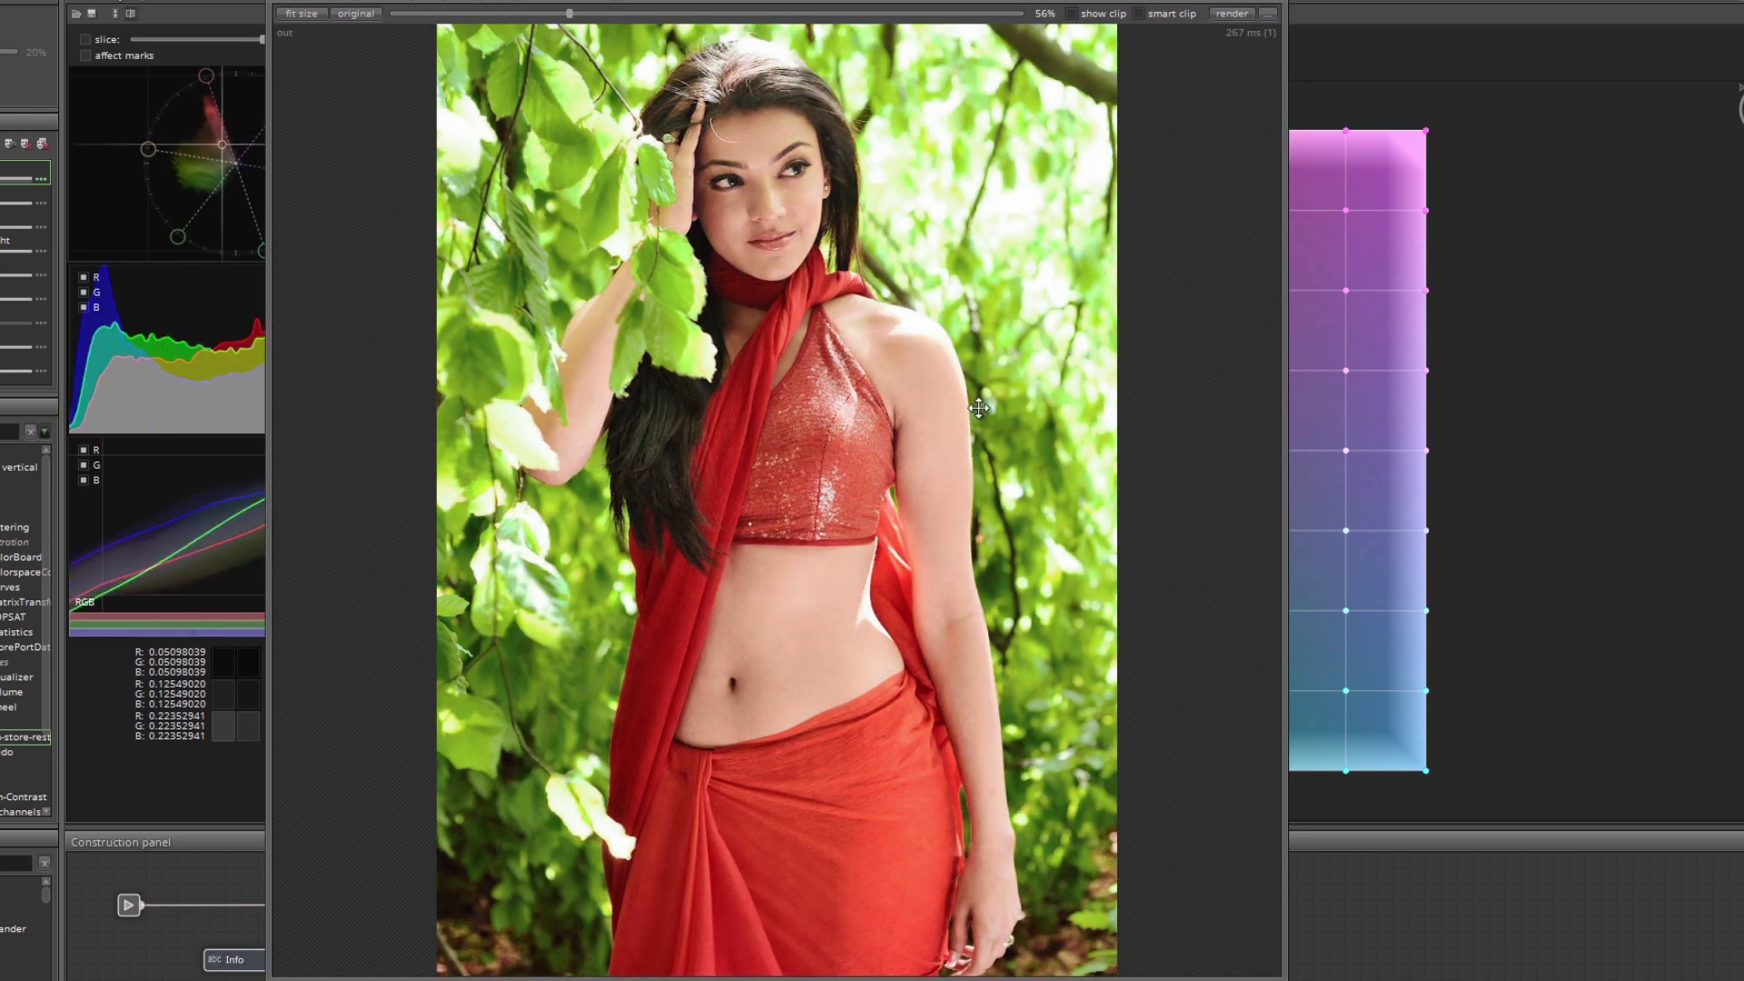
Show original and graded photos side by side in a widened viewer, then return to single output.
click(1268, 14)
click(1299, 50)
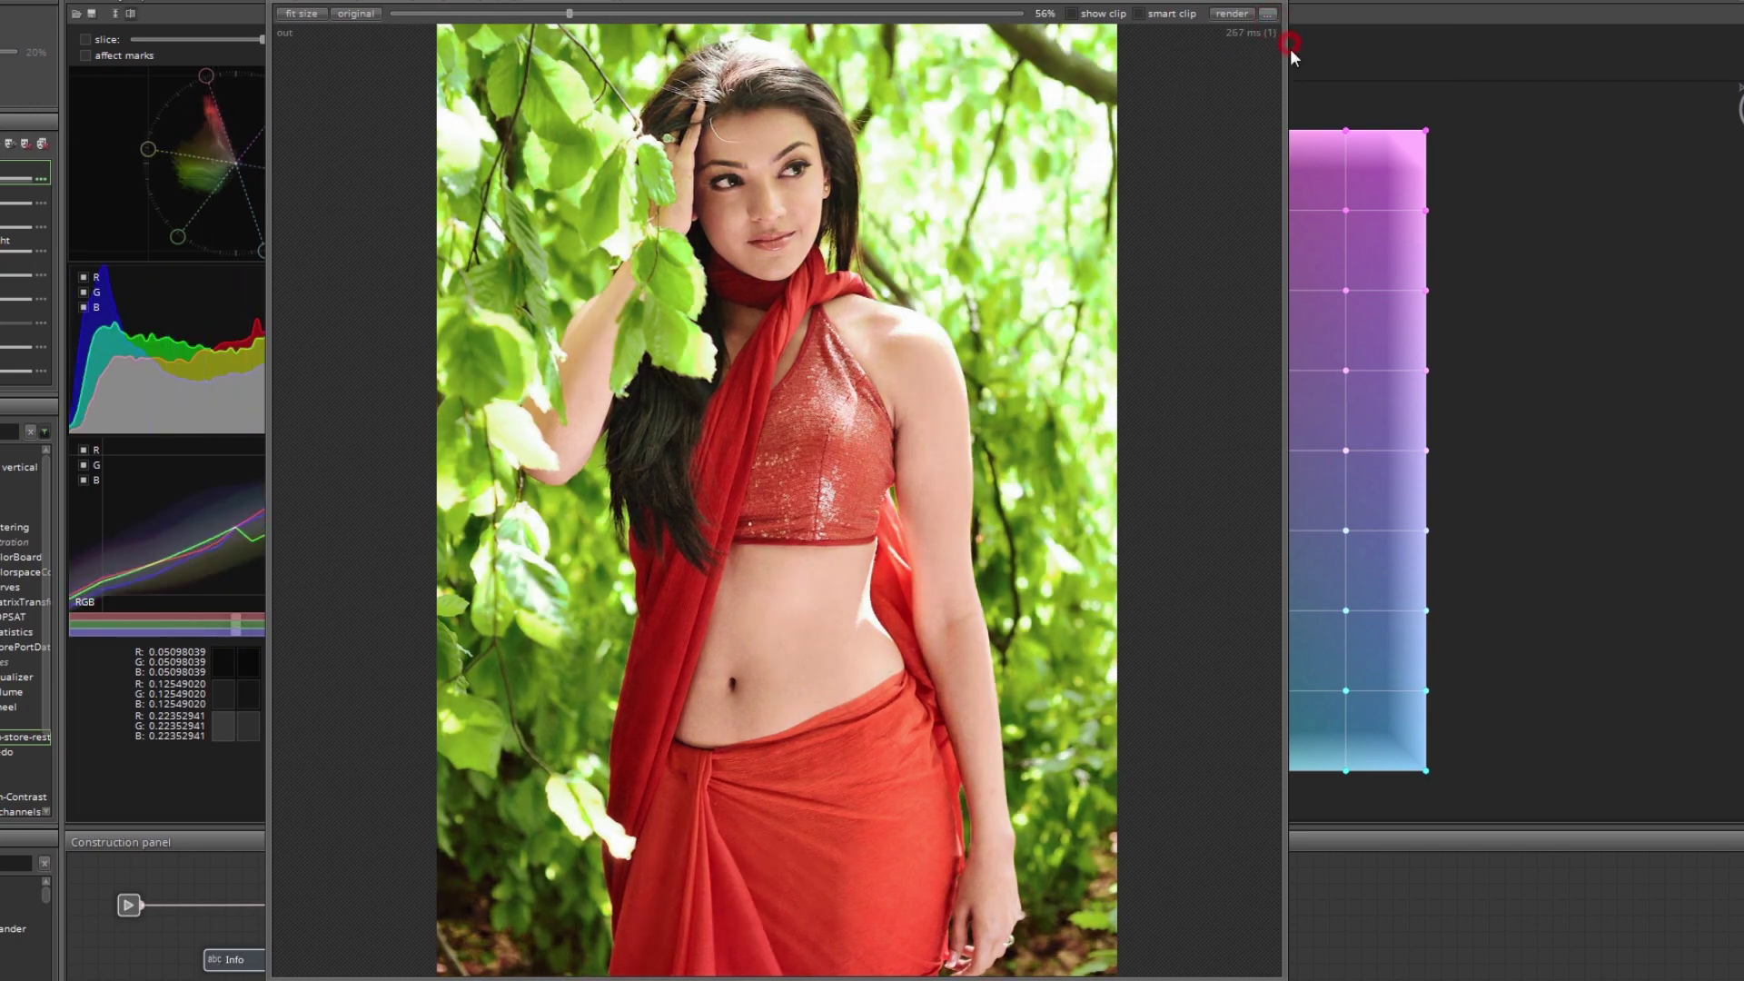
drag(1284, 118, 1497, 118)
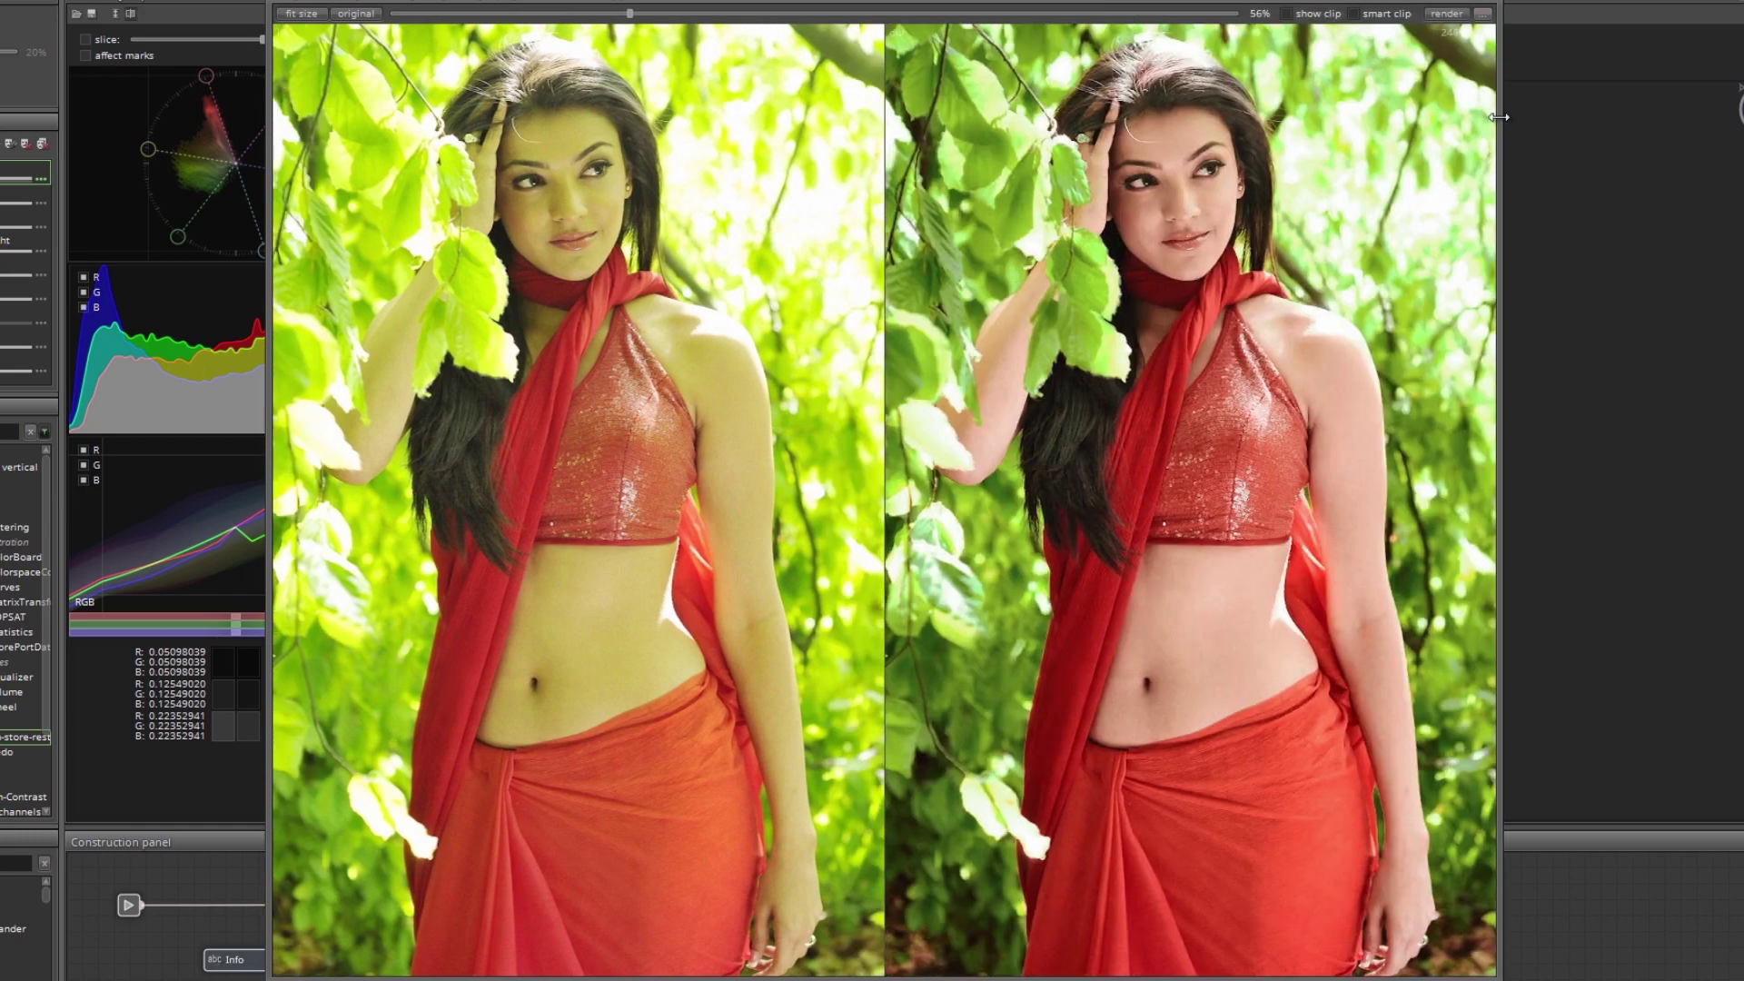
click(1482, 14)
click(1503, 45)
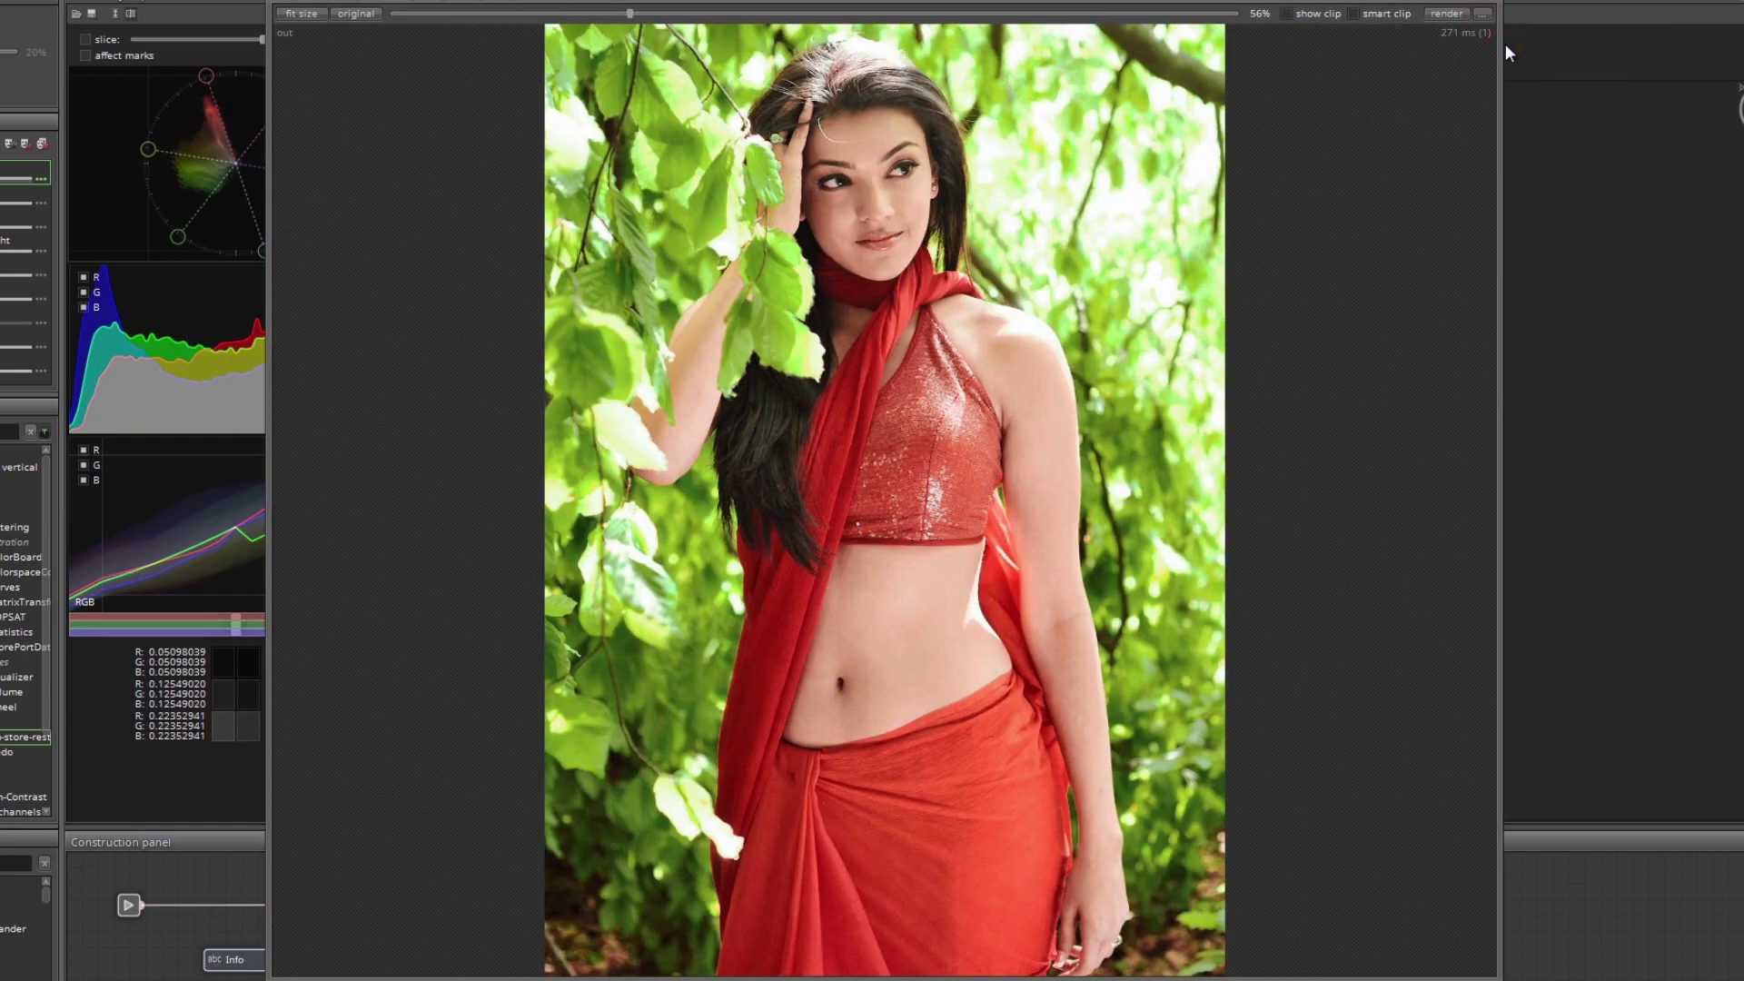
Flip between the original and graded photo with the space key to compare.
key(space)
key(space)
key(space)
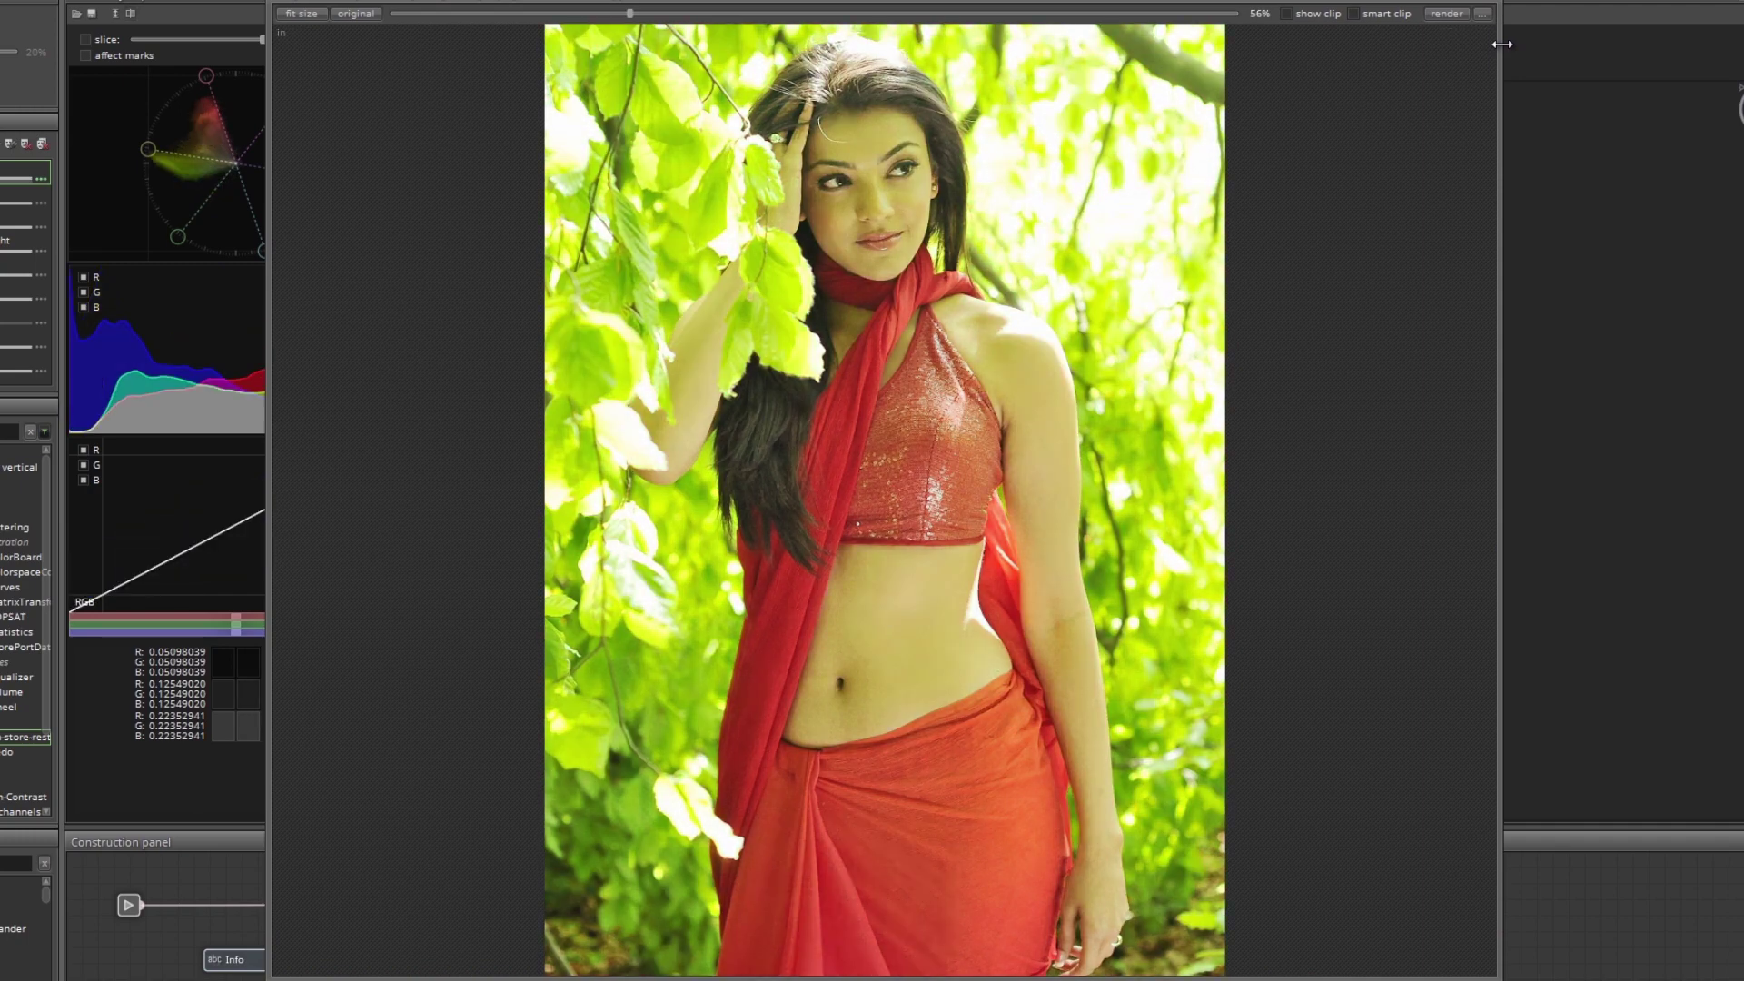
key(space)
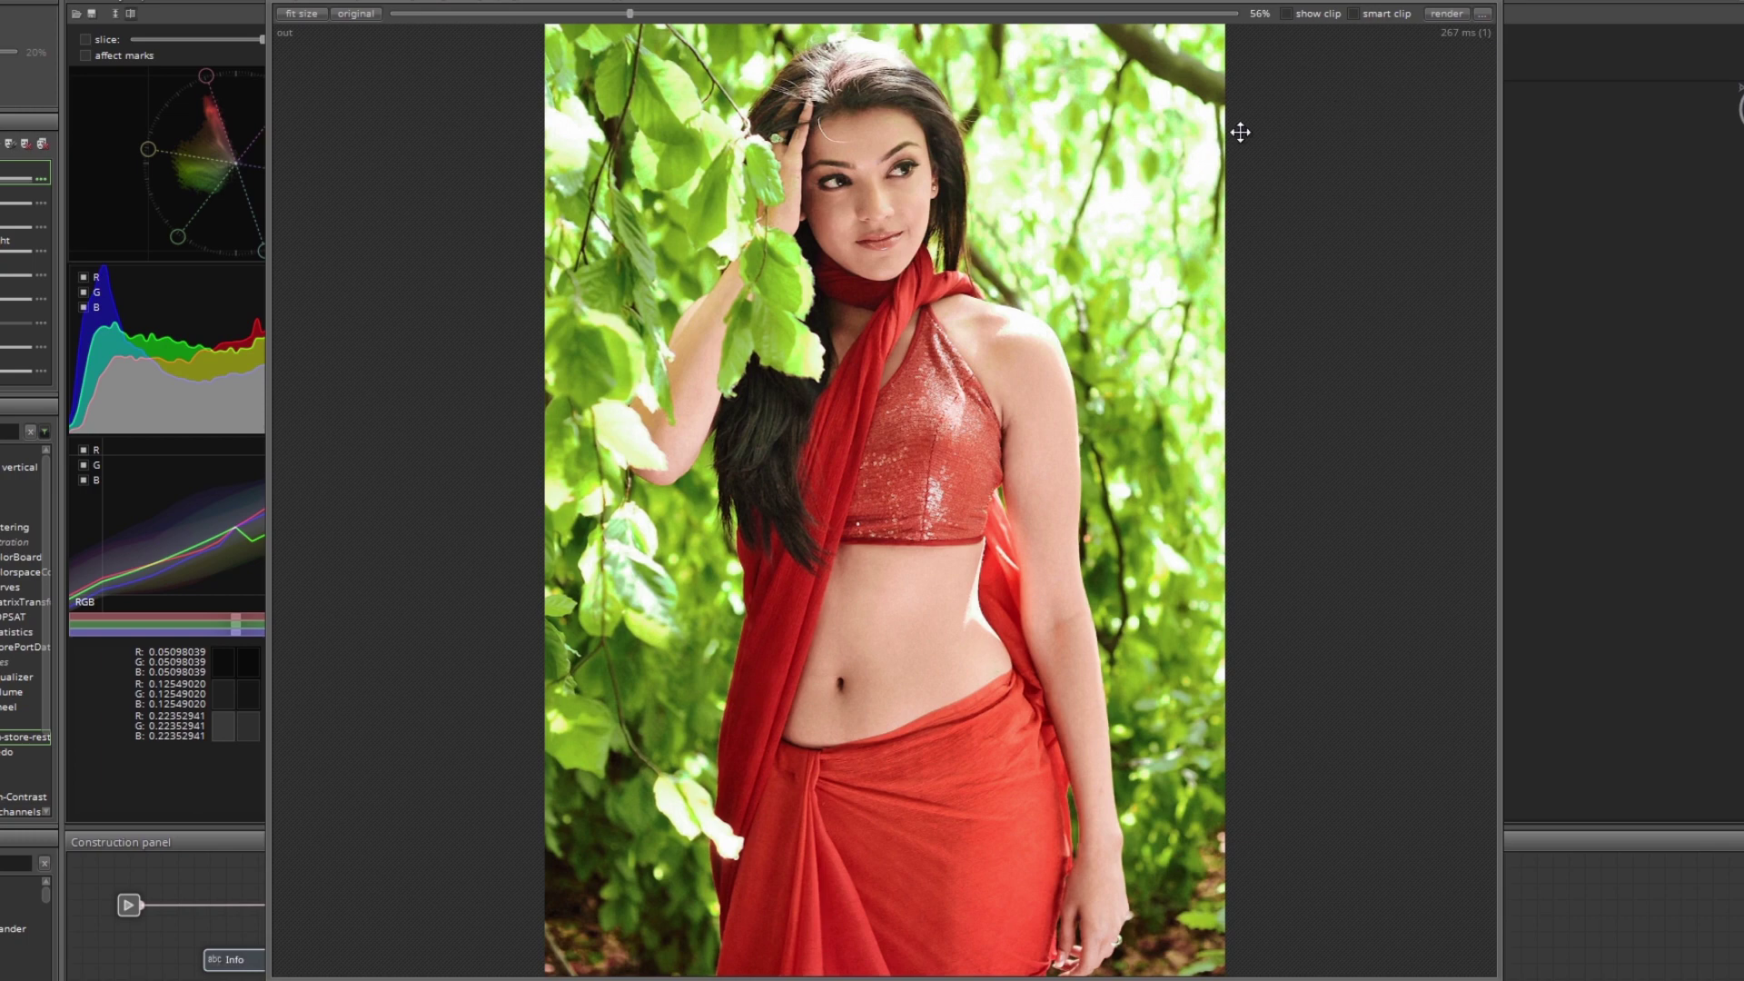
scroll(754, 296, up, 3)
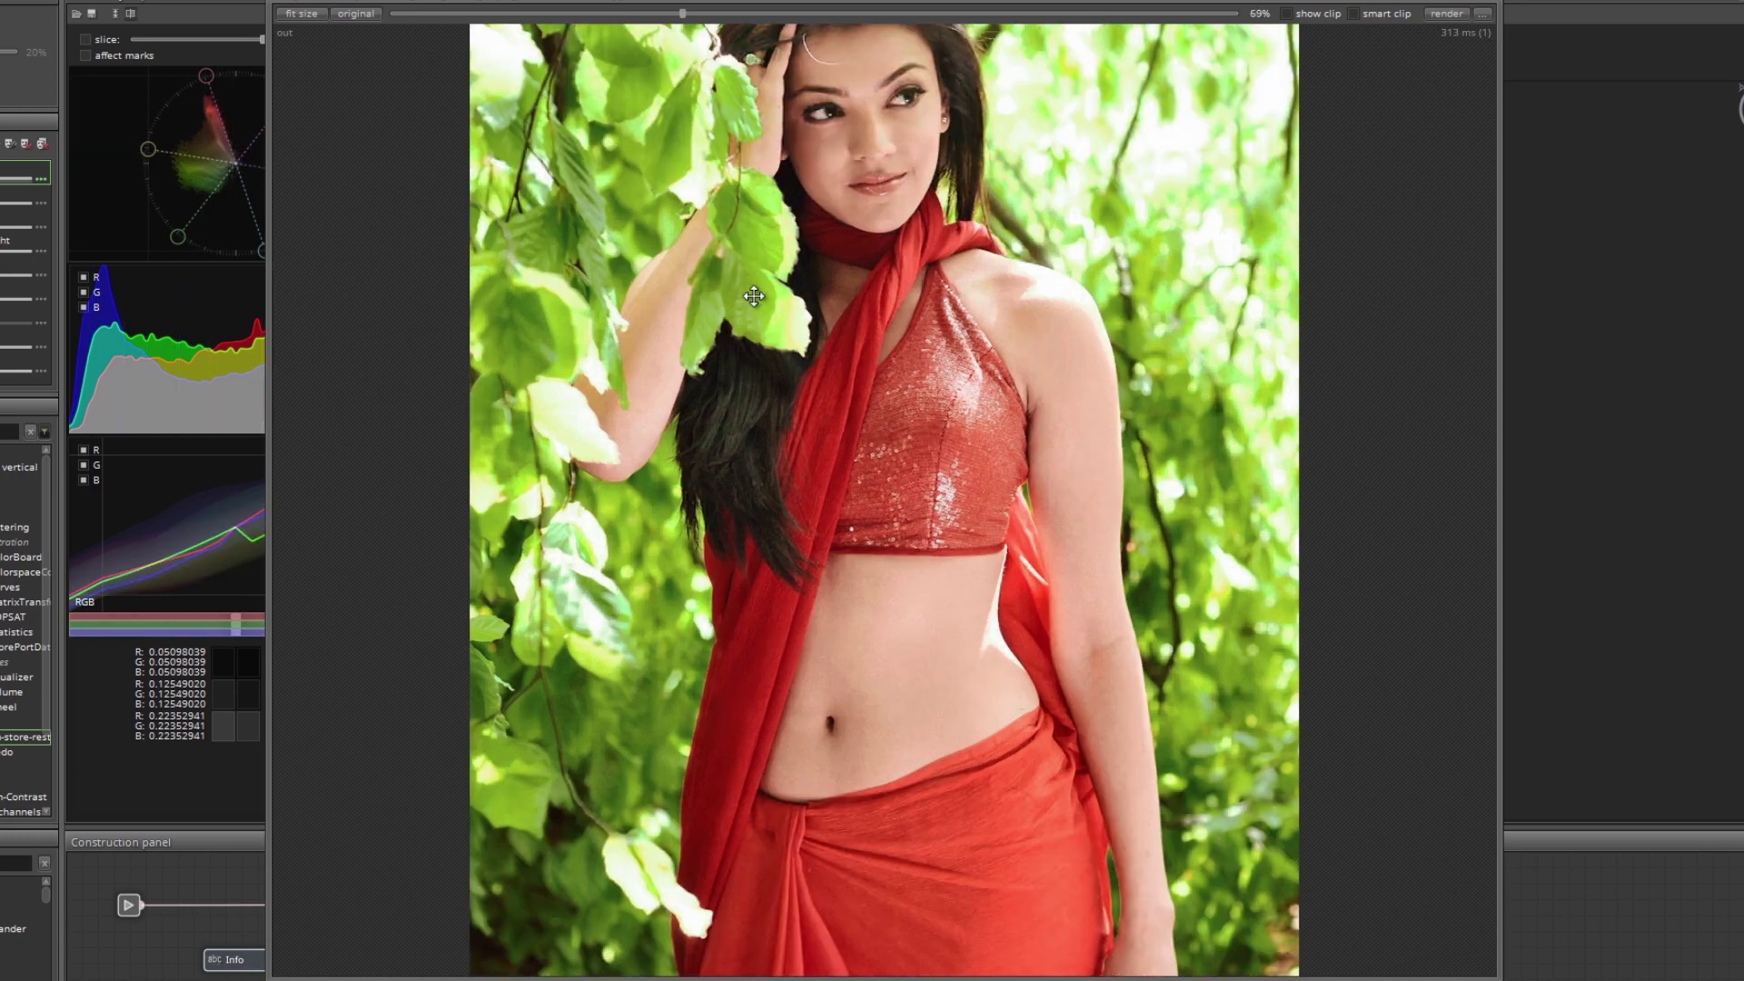